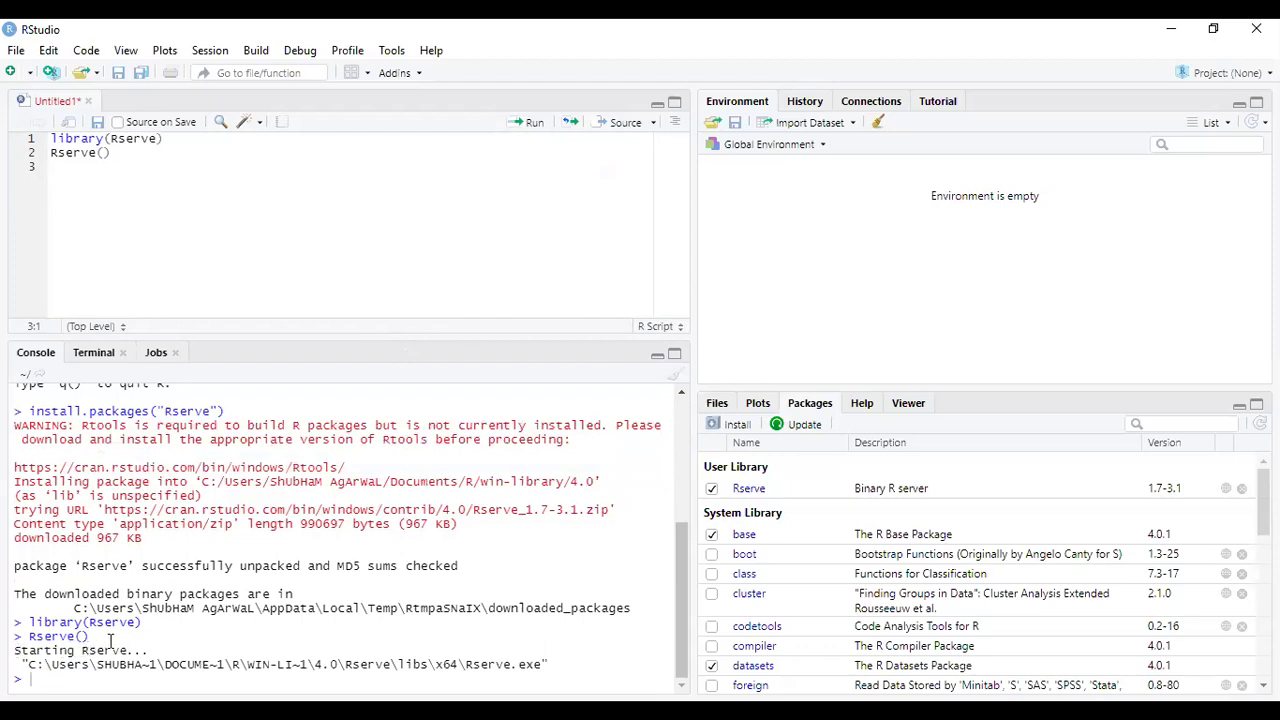
Switch to Tableau, connect the R_Tableau workbook to the saved Sample - Superstore data source, check its data and open Sheet 4
click(429, 174)
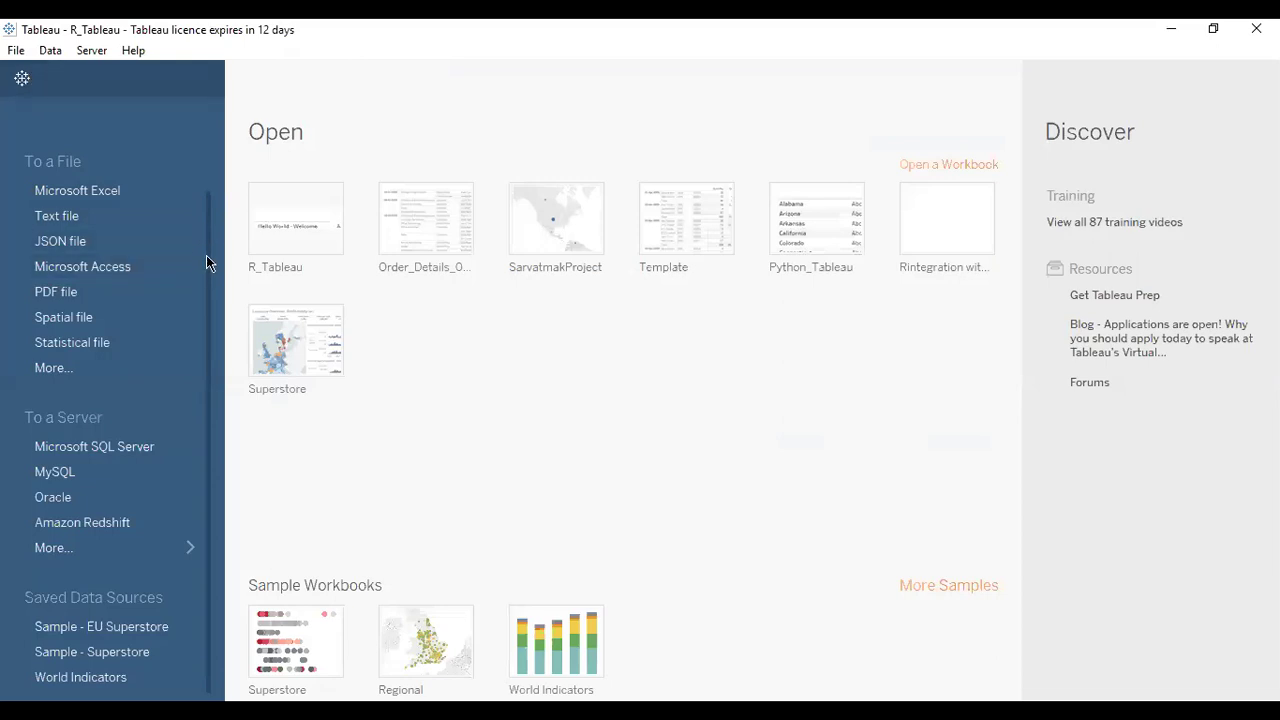
click(57, 656)
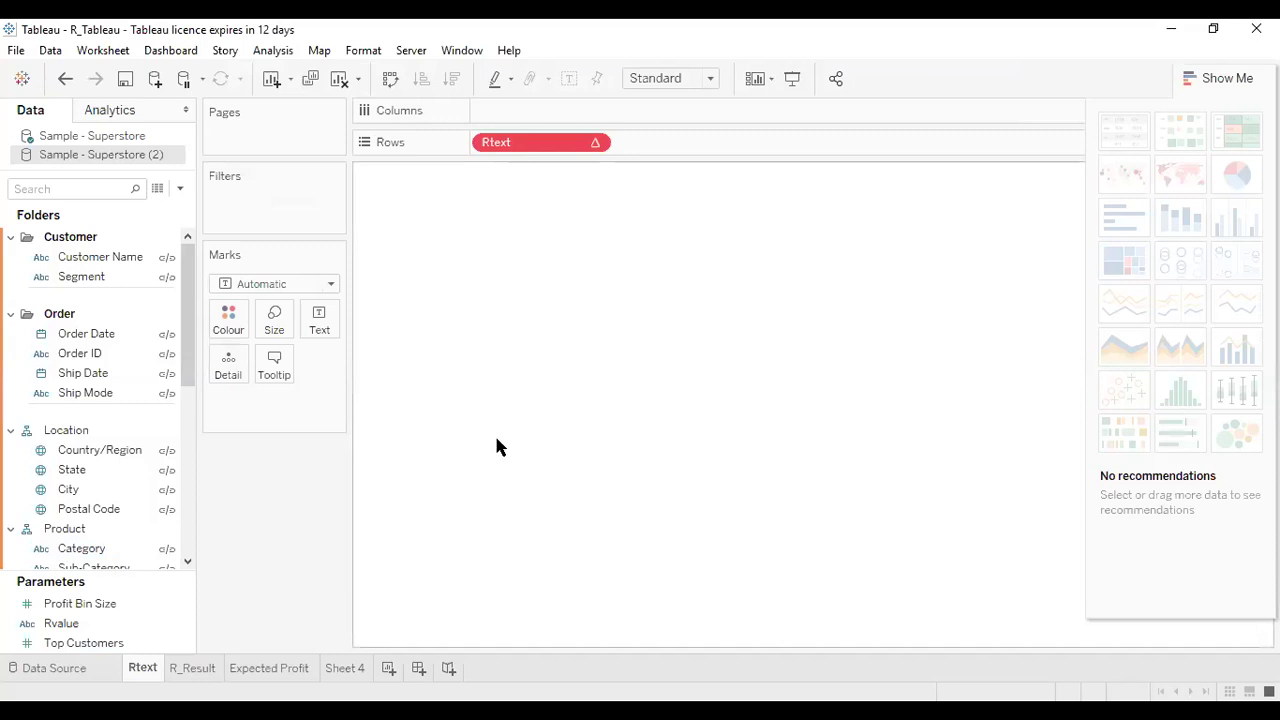
click(79, 668)
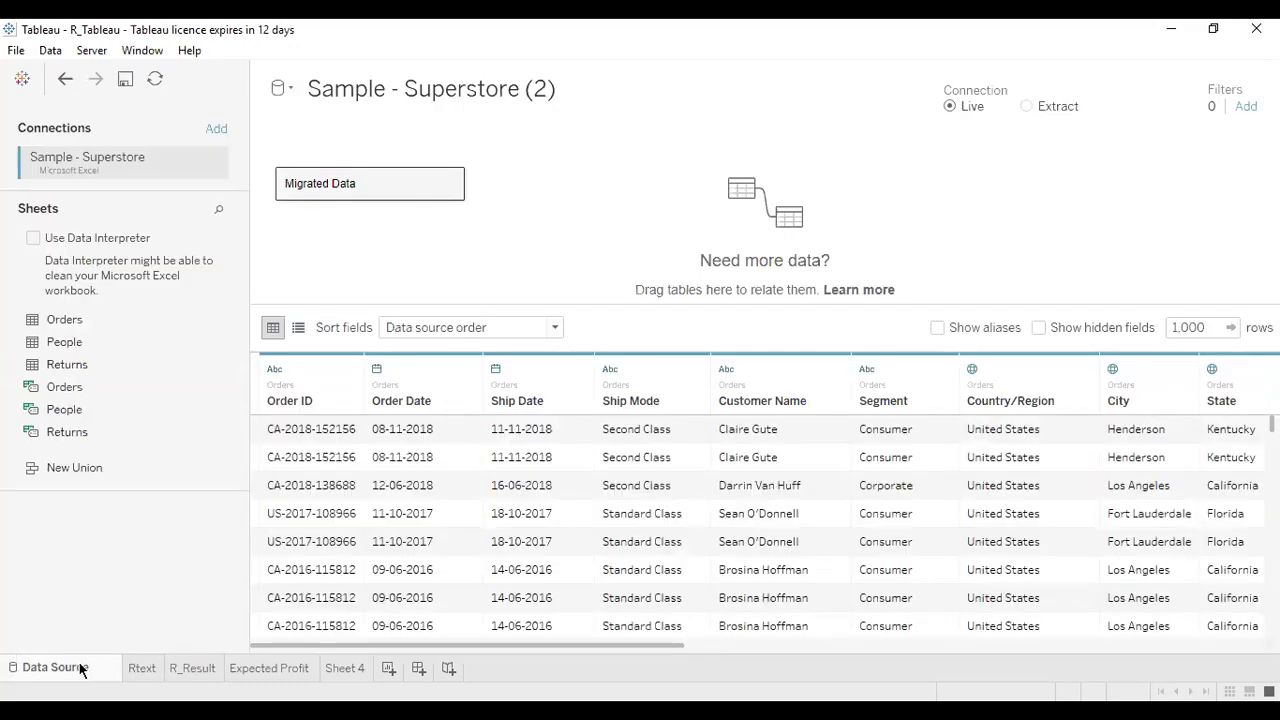
click(138, 668)
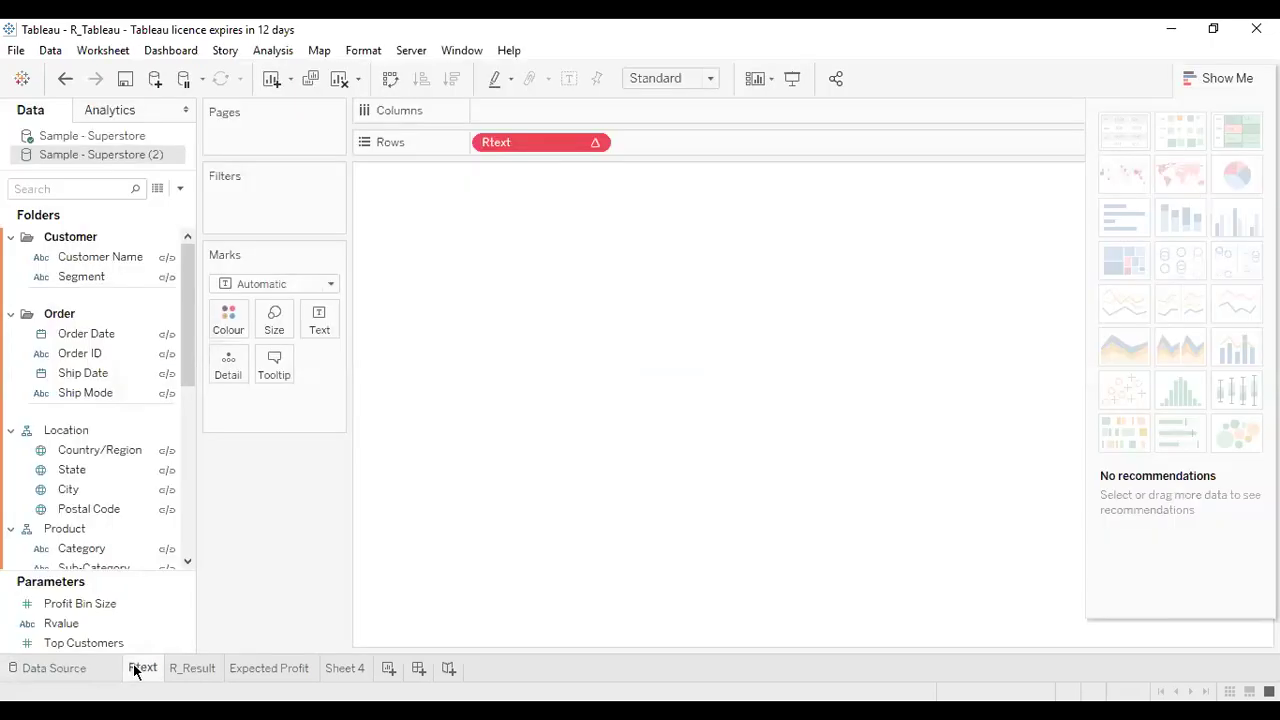
click(343, 668)
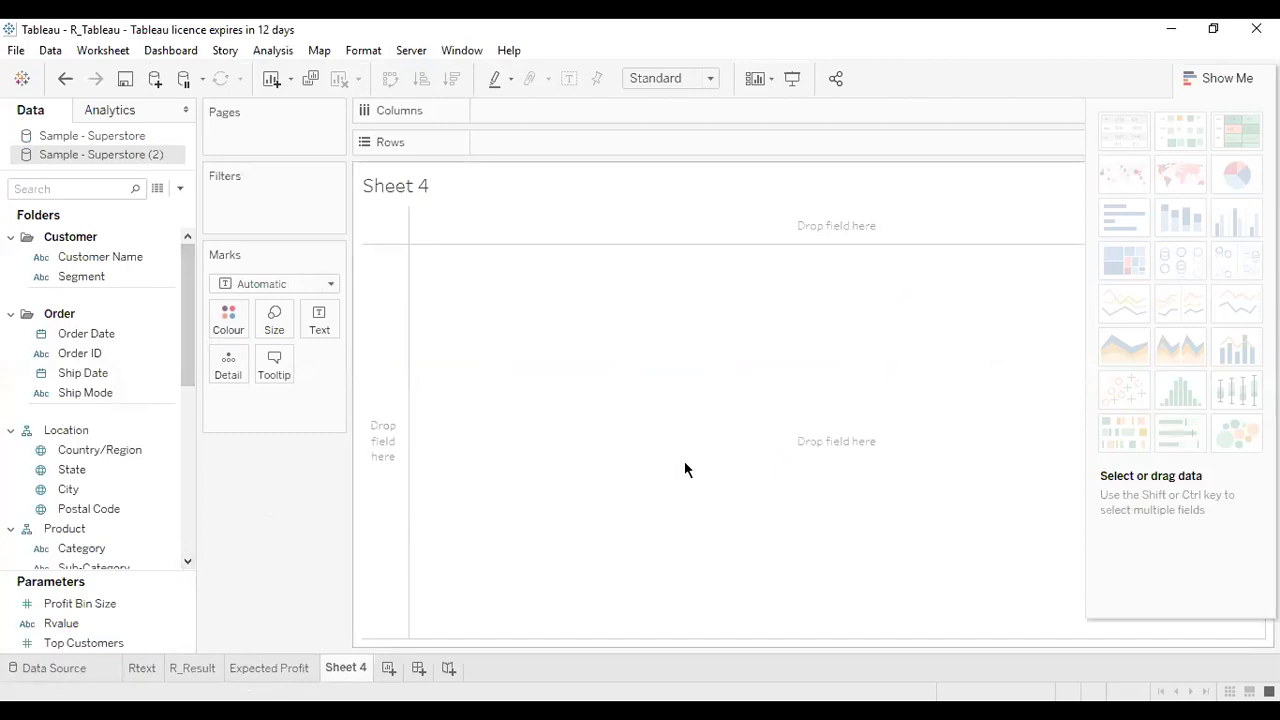
Add the saved Sample - Superstore data source again from the start page, browse its rows and return to Sheet 4
click(75, 668)
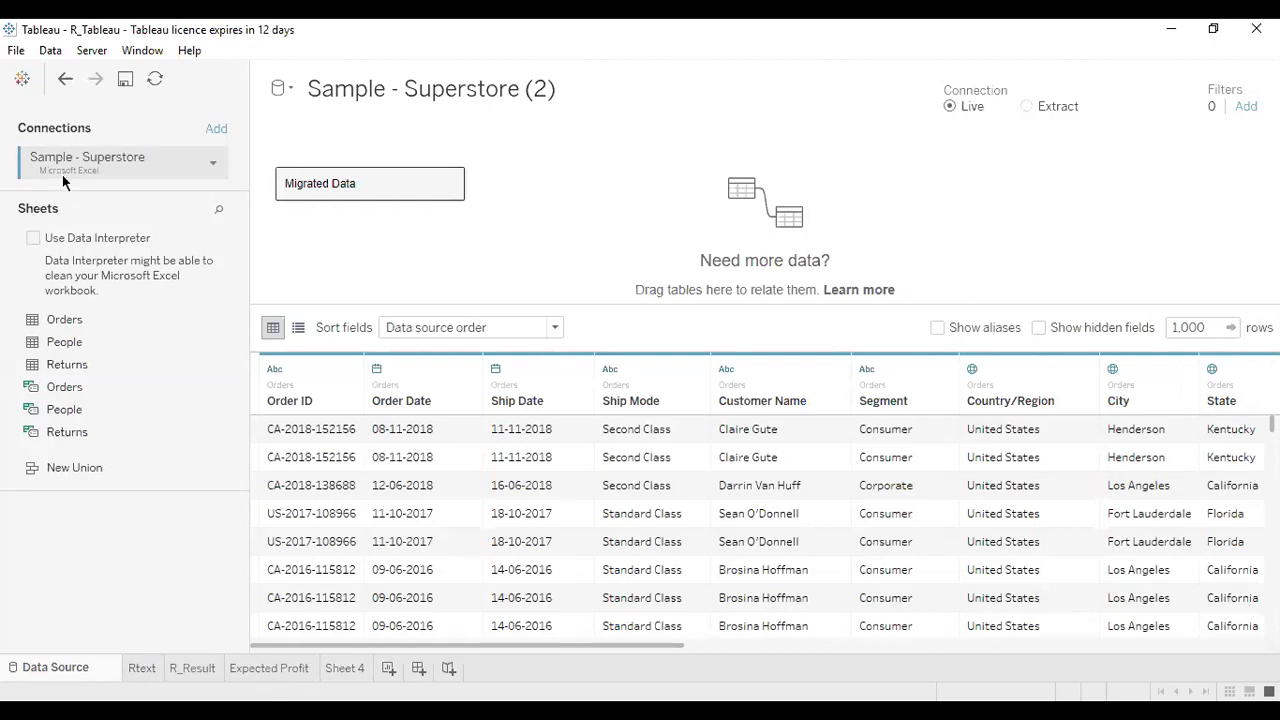
click(21, 79)
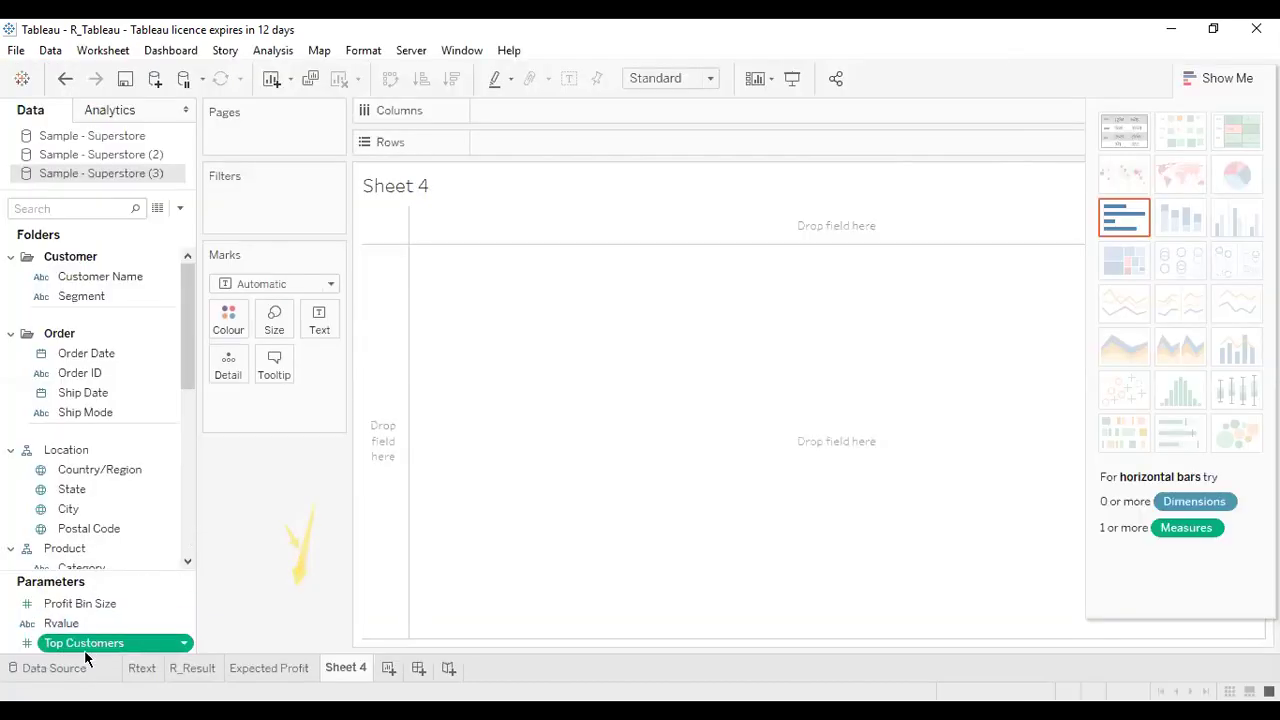
click(52, 668)
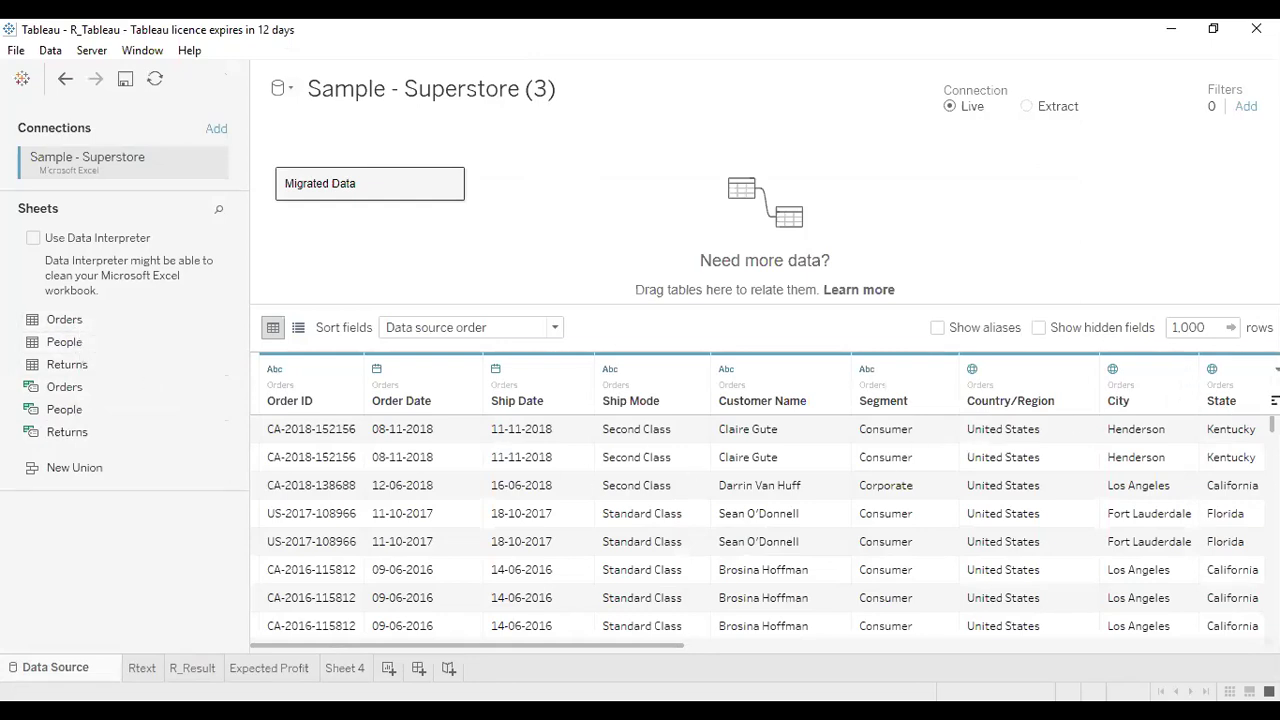
scroll(760, 527, down, 15)
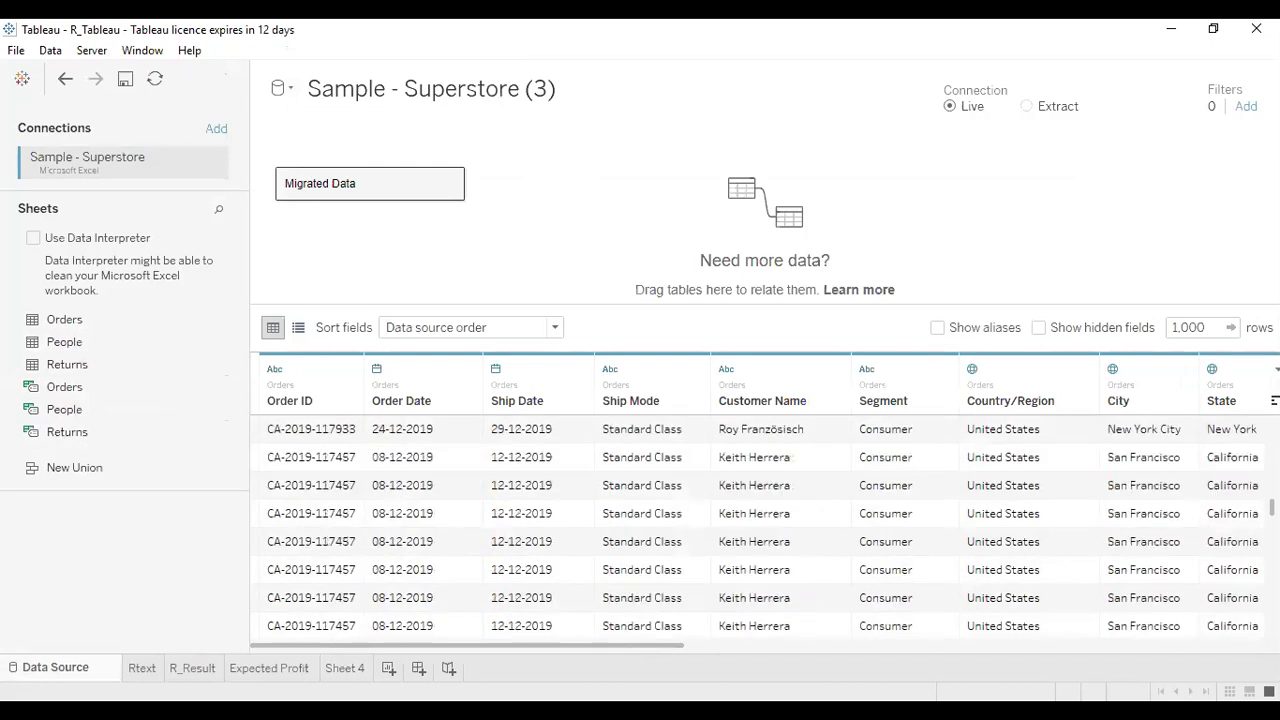
scroll(760, 527, up, 15)
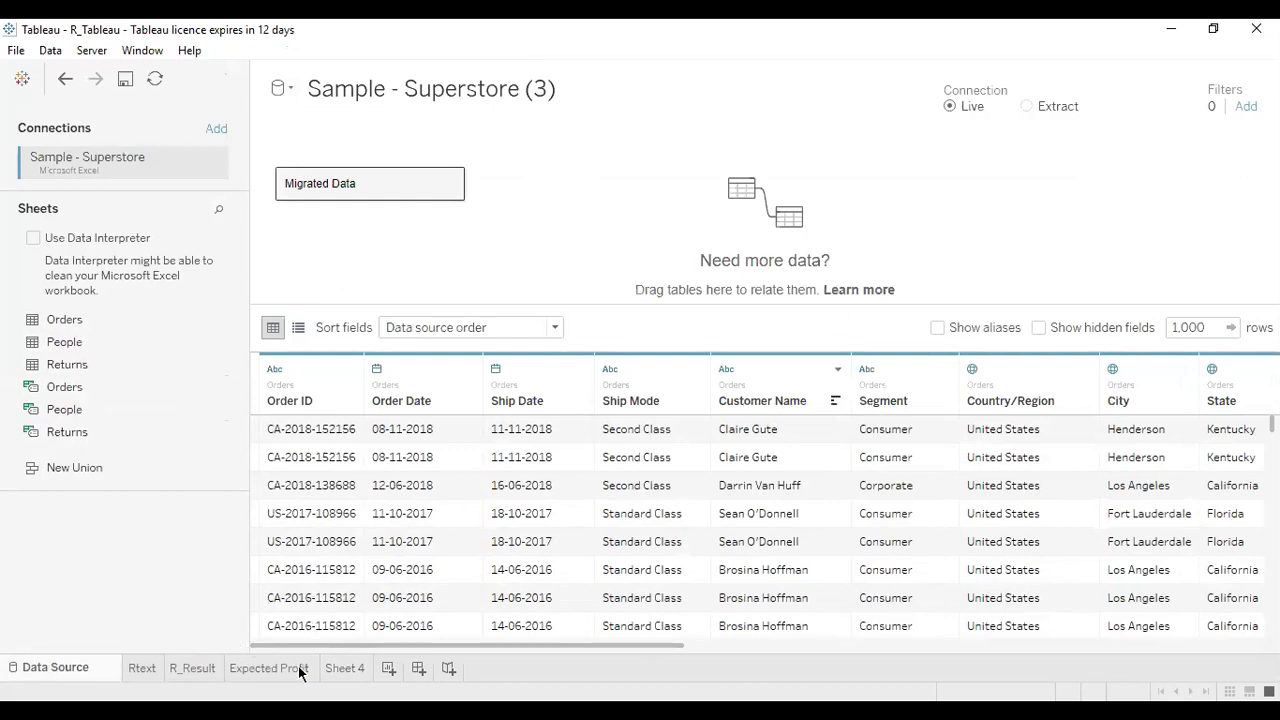
click(337, 668)
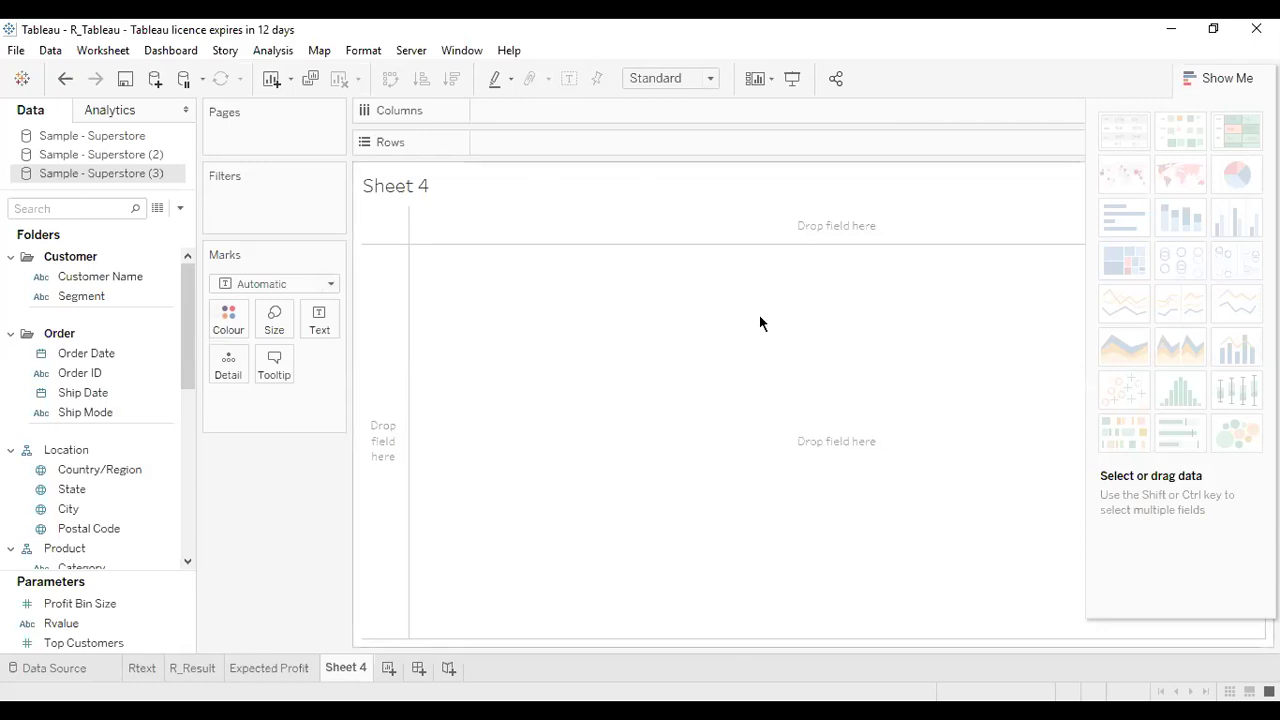
Open the analytics extension connection settings, keep RServe as the extension and set the server to localhost
key(alt+h)
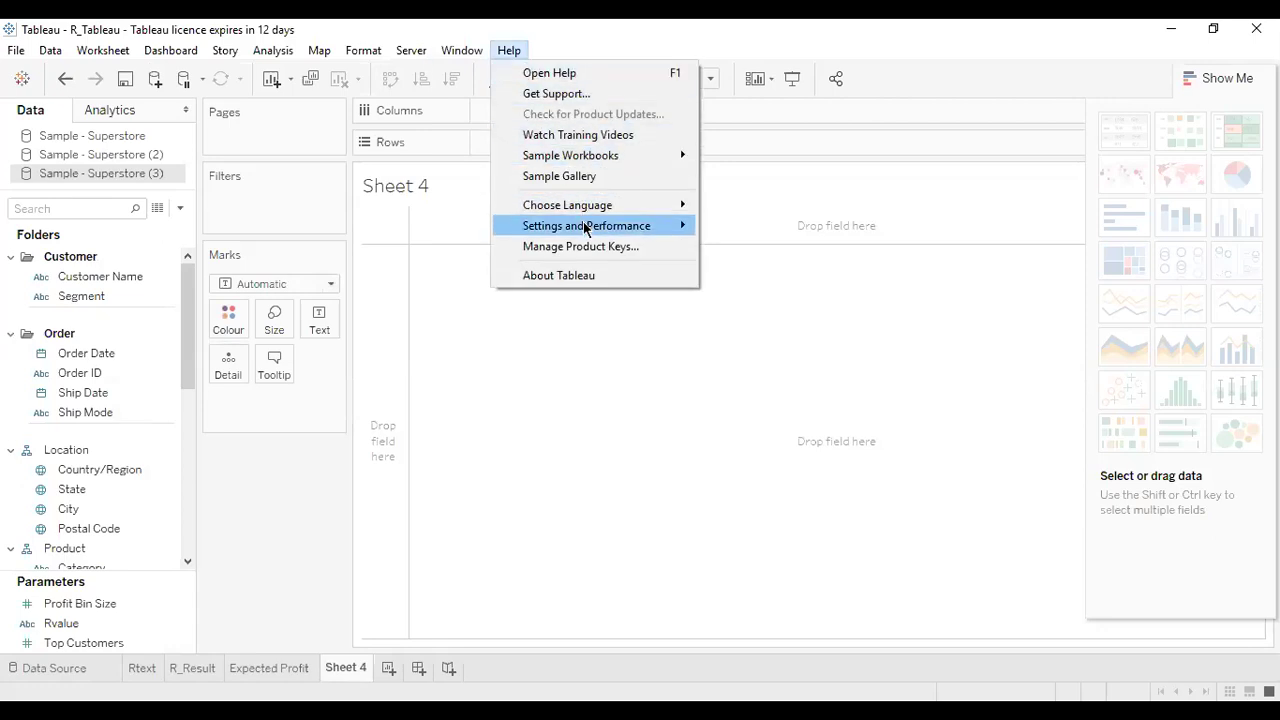
mouse_move(583, 230)
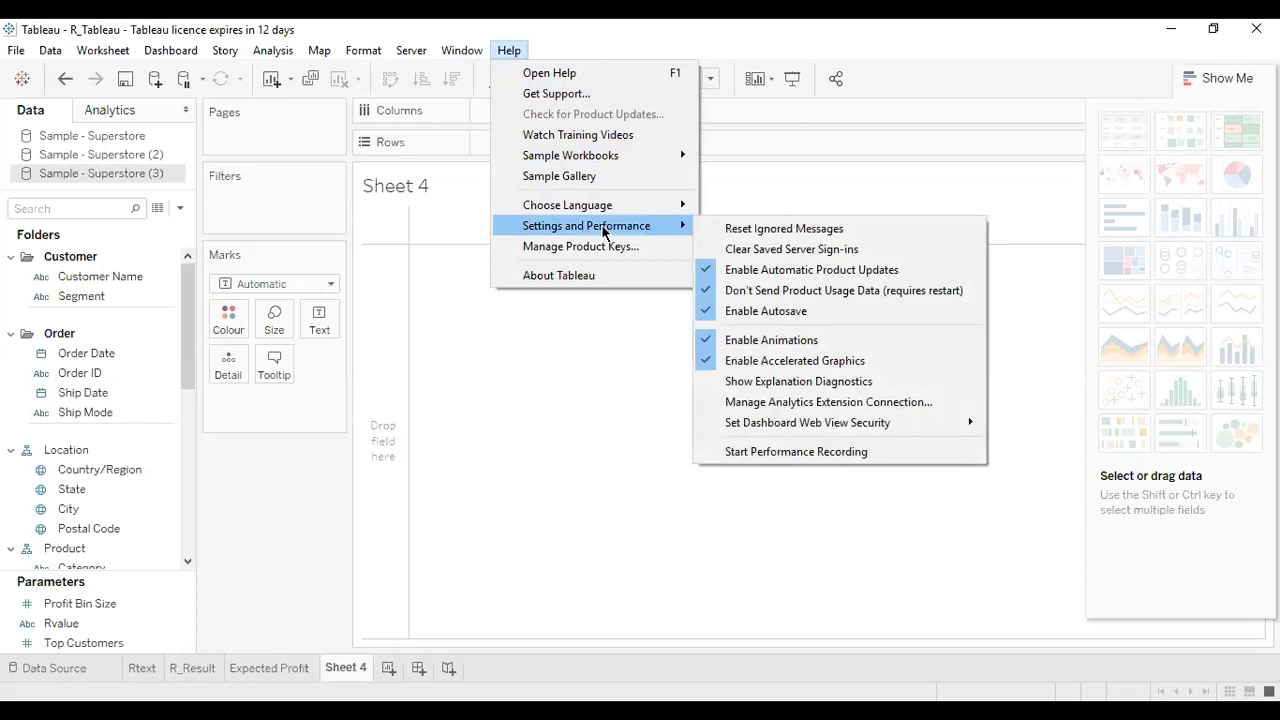
click(733, 402)
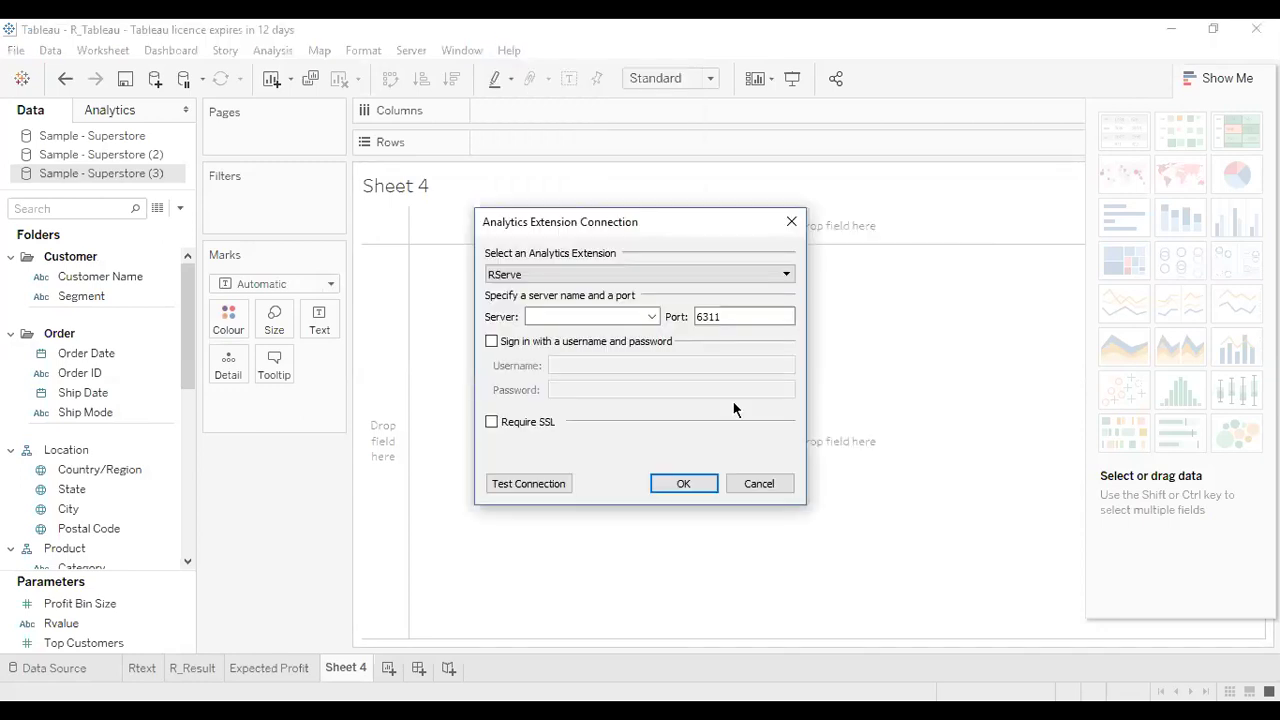
click(786, 274)
click(786, 274)
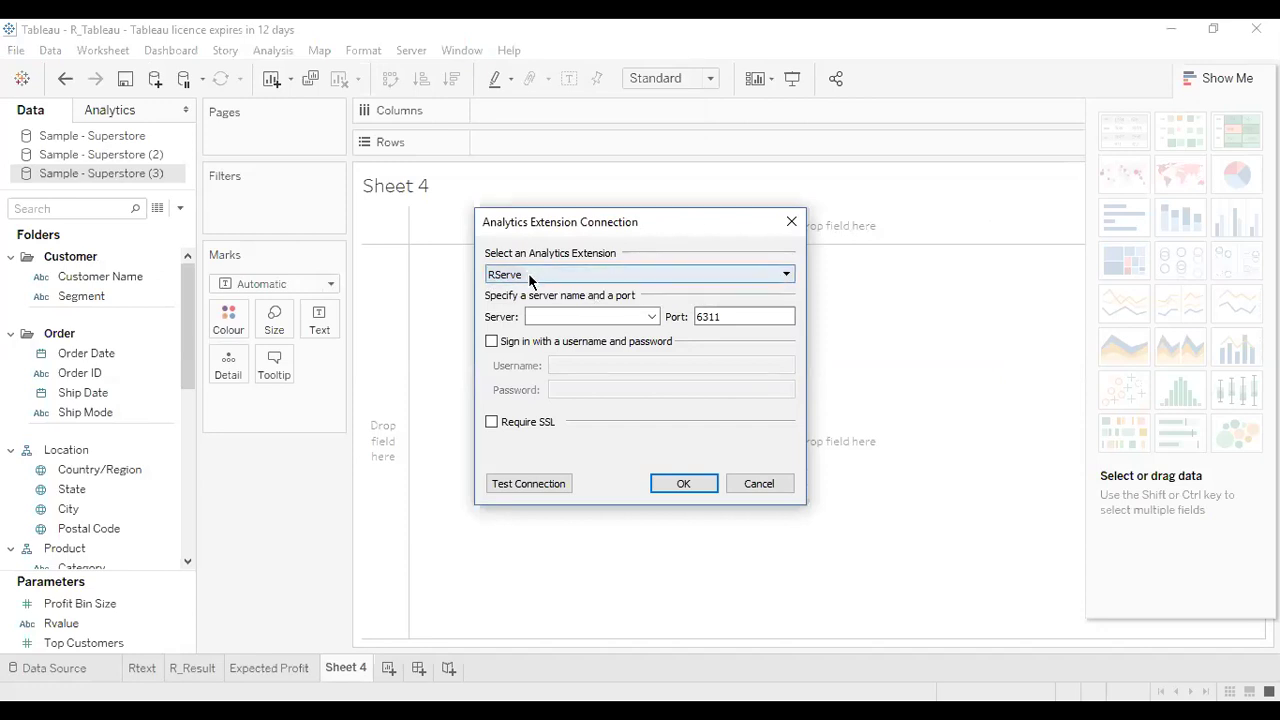
click(540, 313)
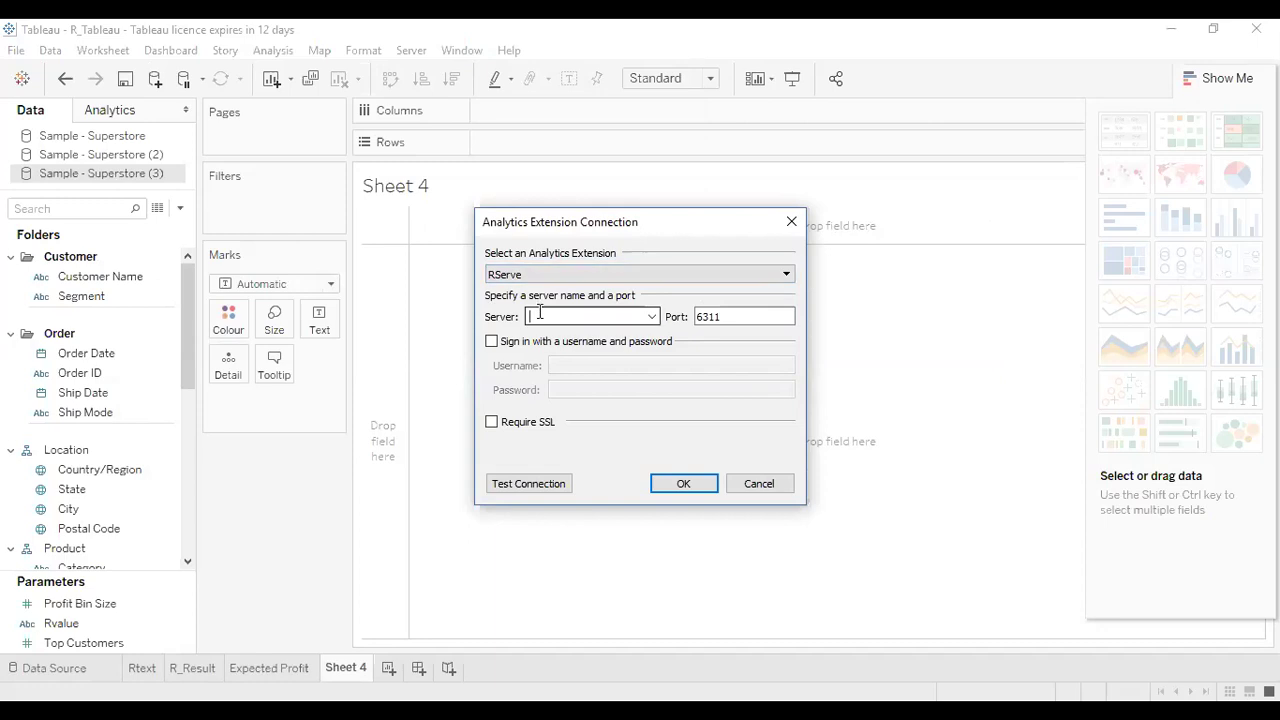
text(localhost)
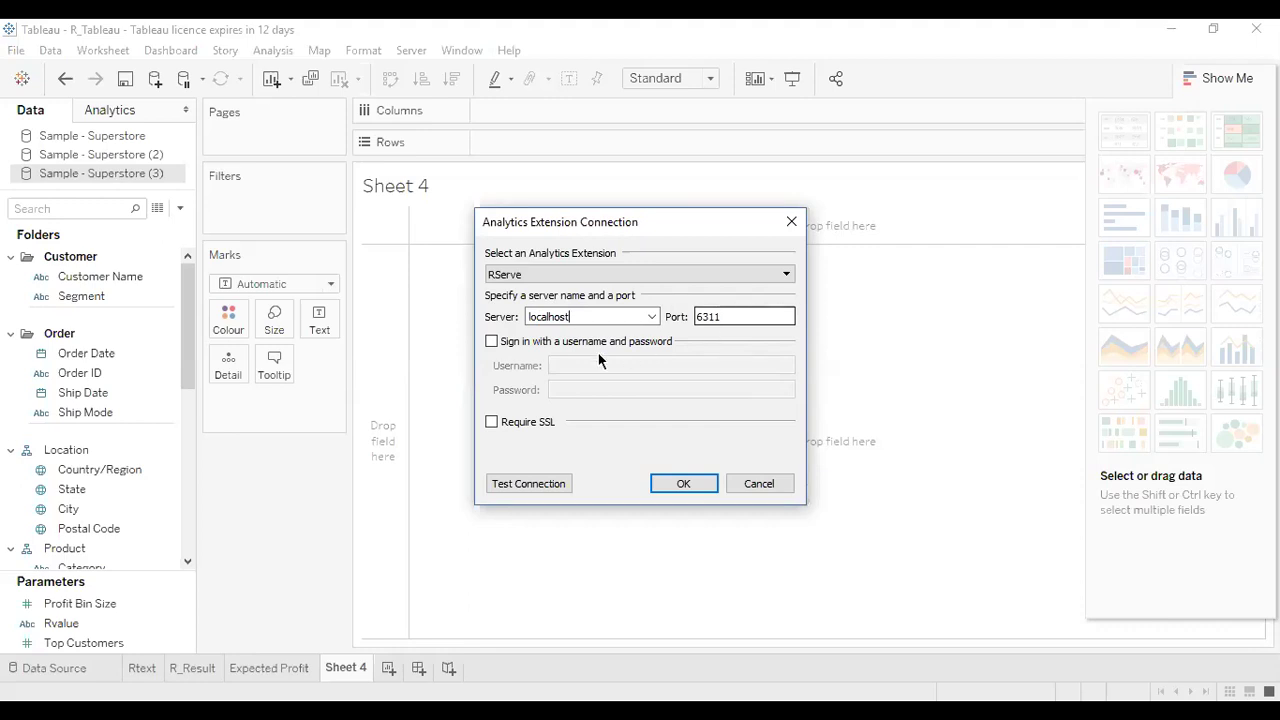
Test the RServe connection on localhost and save the connection settings
click(525, 484)
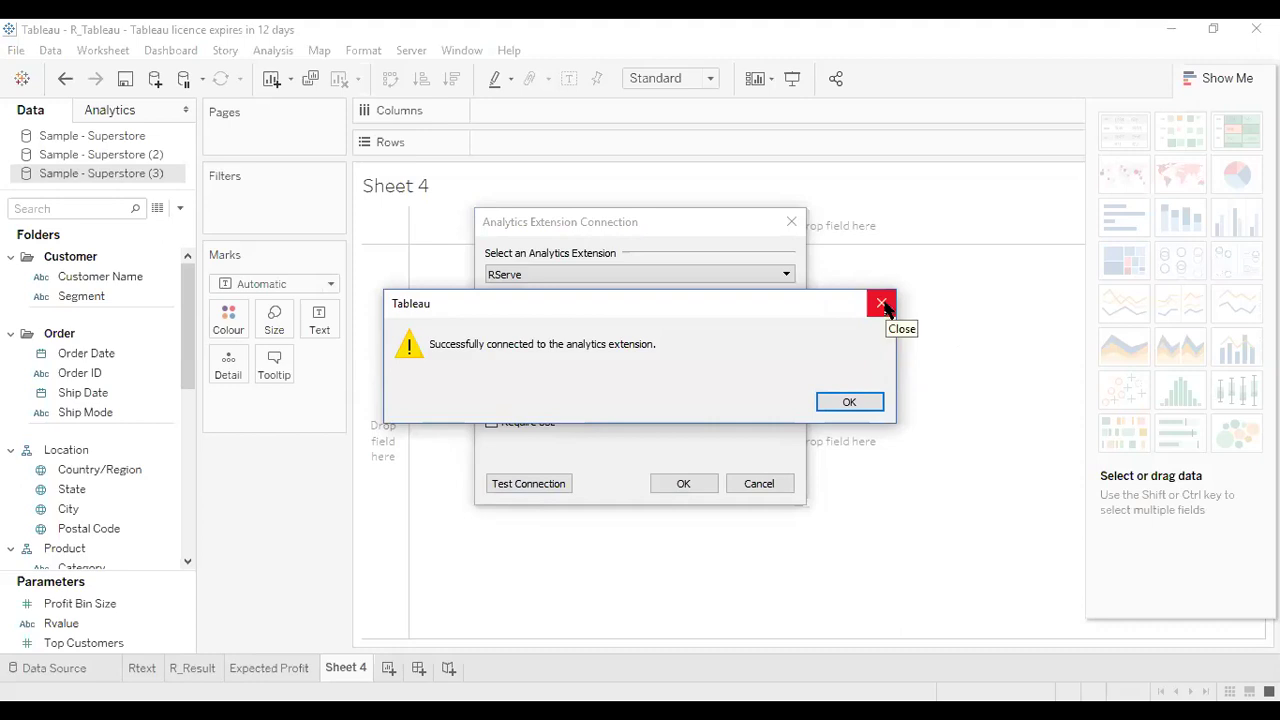
click(849, 401)
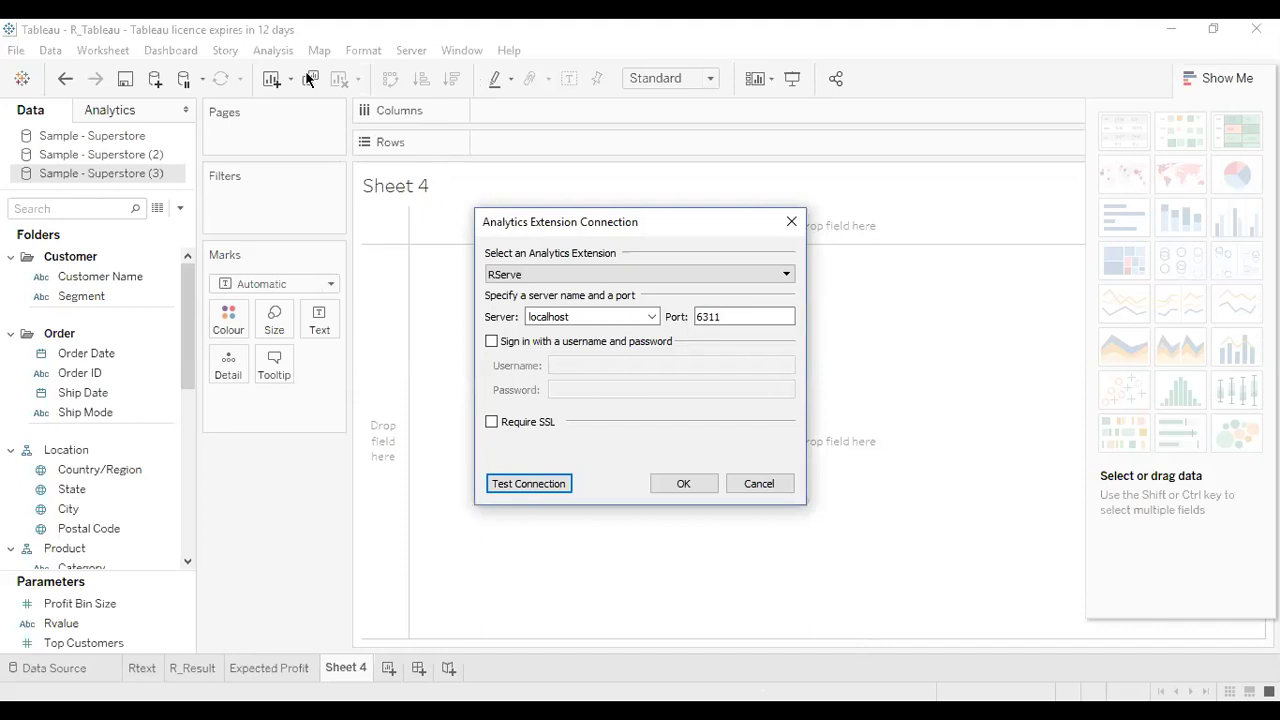
click(489, 50)
click(684, 484)
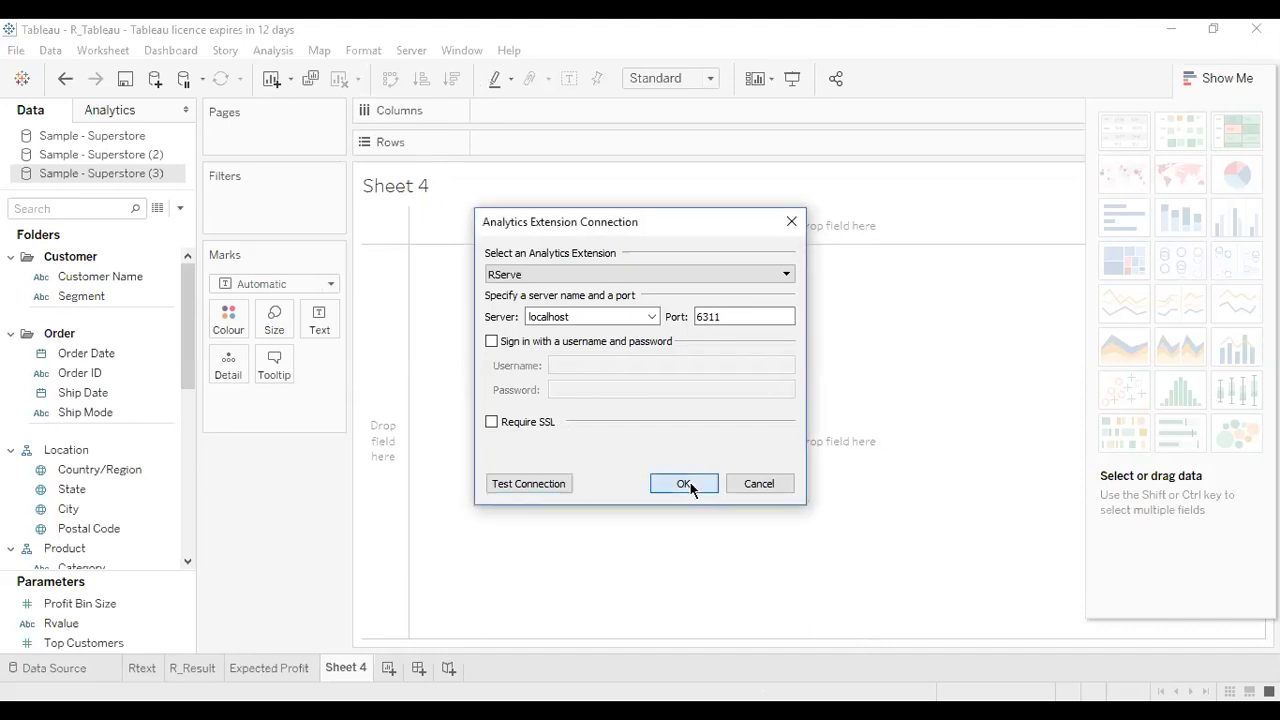
Reopen the analytics extension connection settings, test the saved RServe connection and close the settings without changes
click(508, 51)
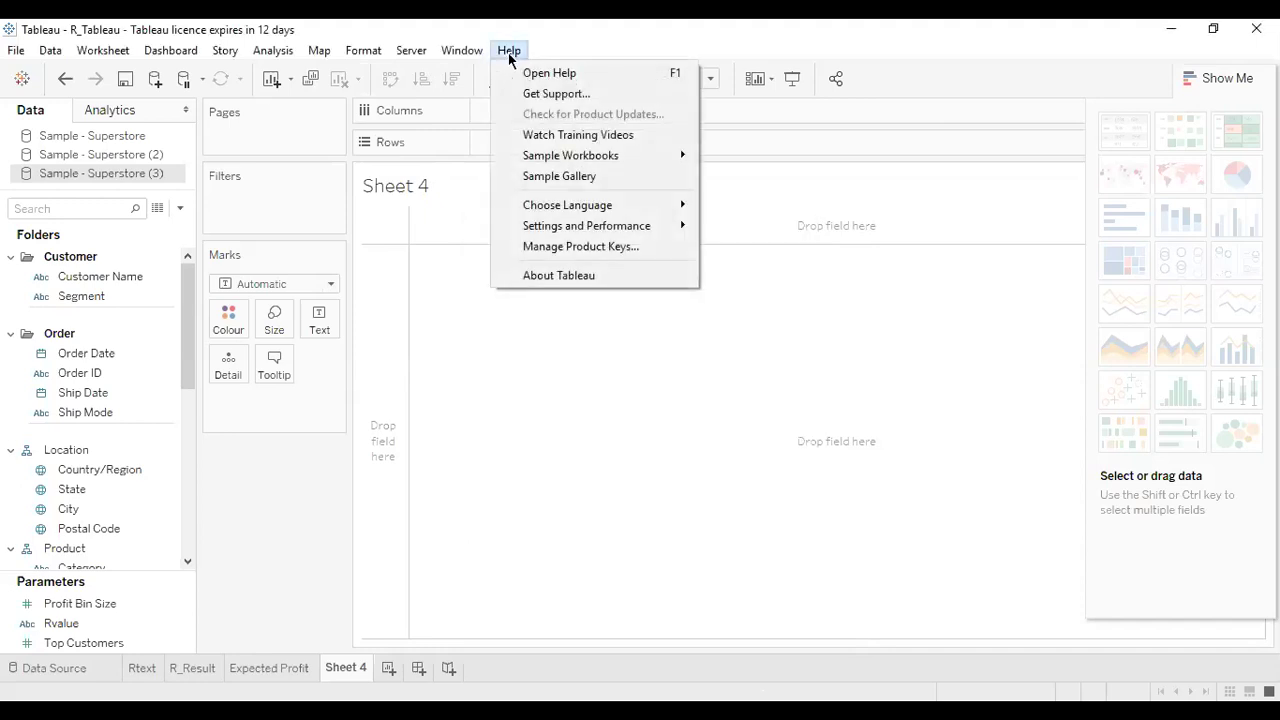
mouse_move(598, 231)
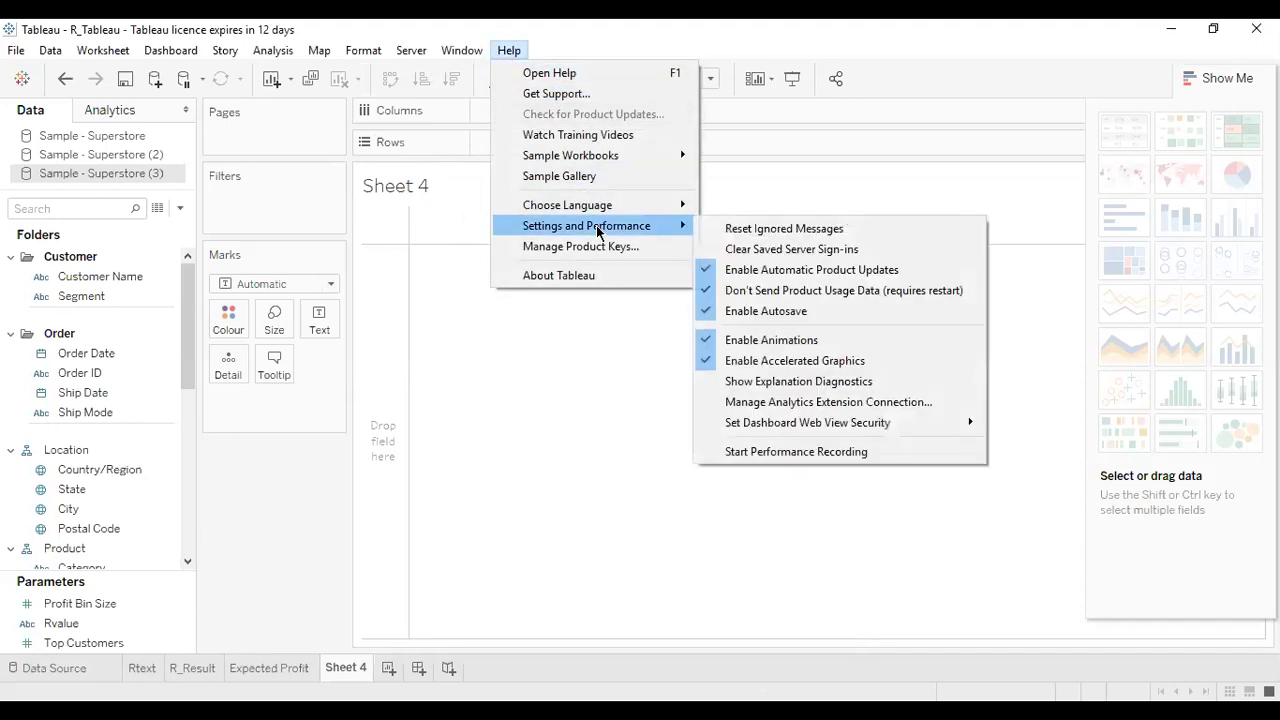
click(812, 404)
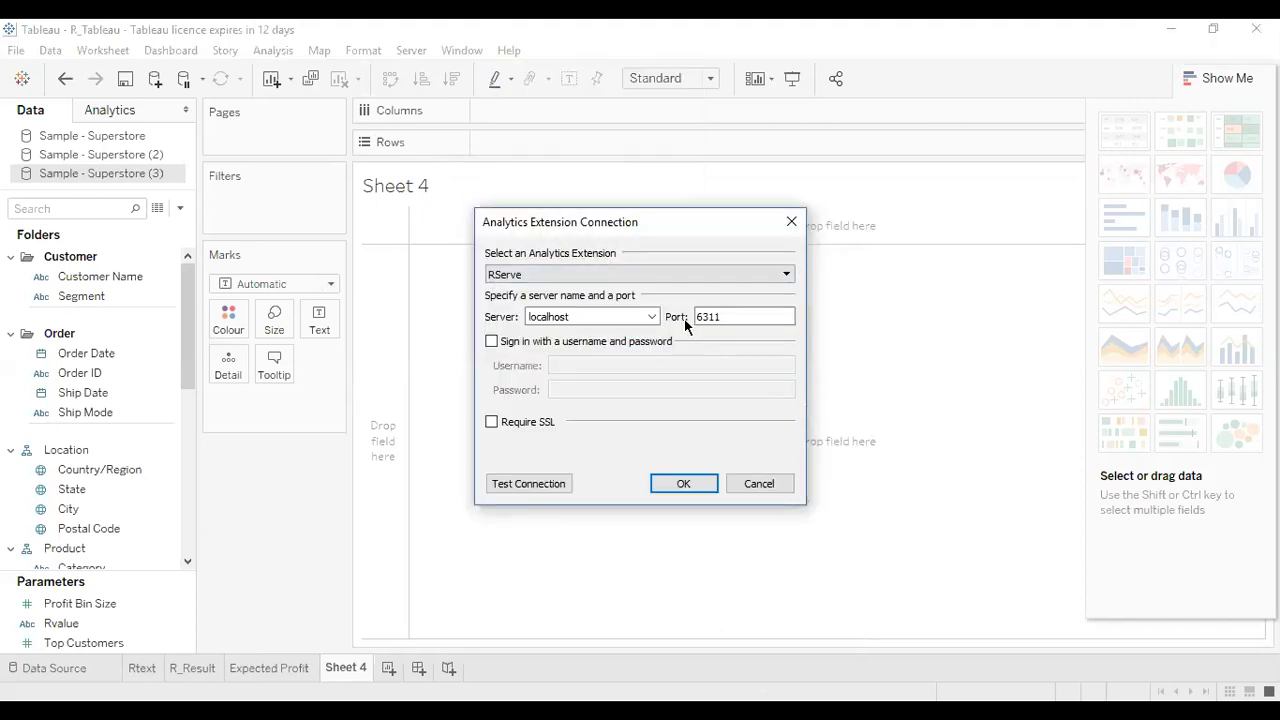
click(548, 484)
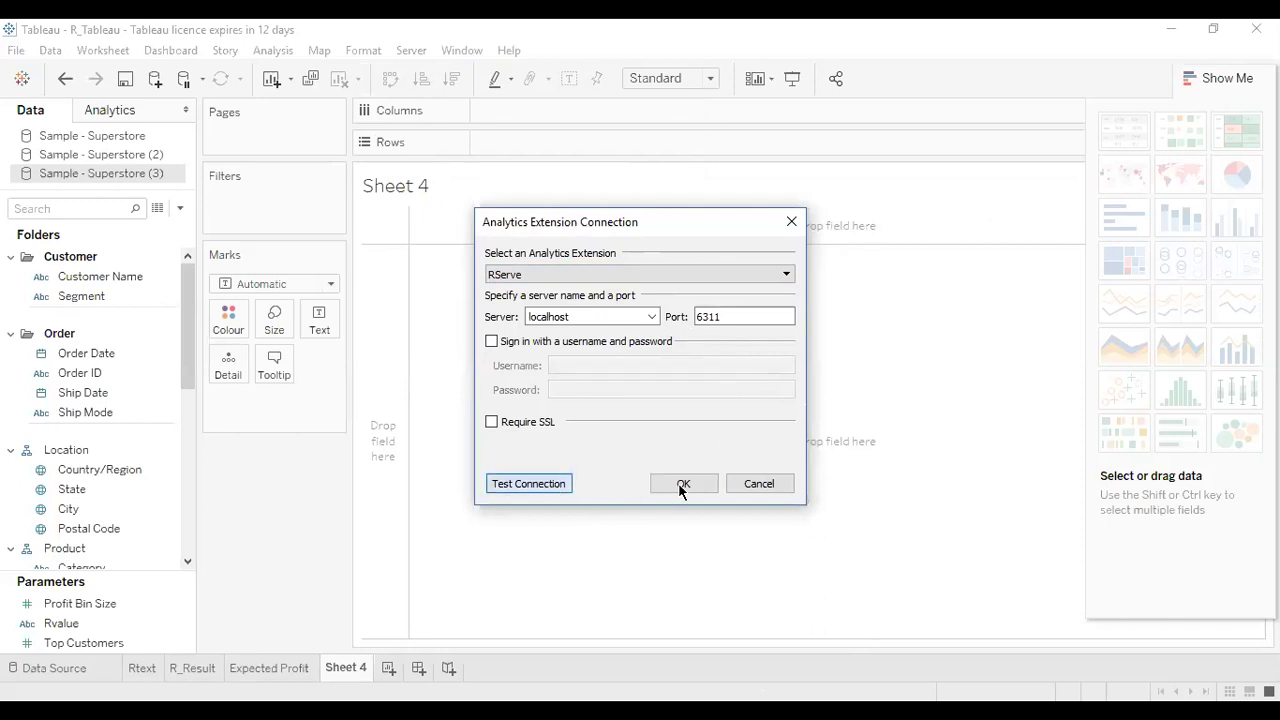
click(848, 405)
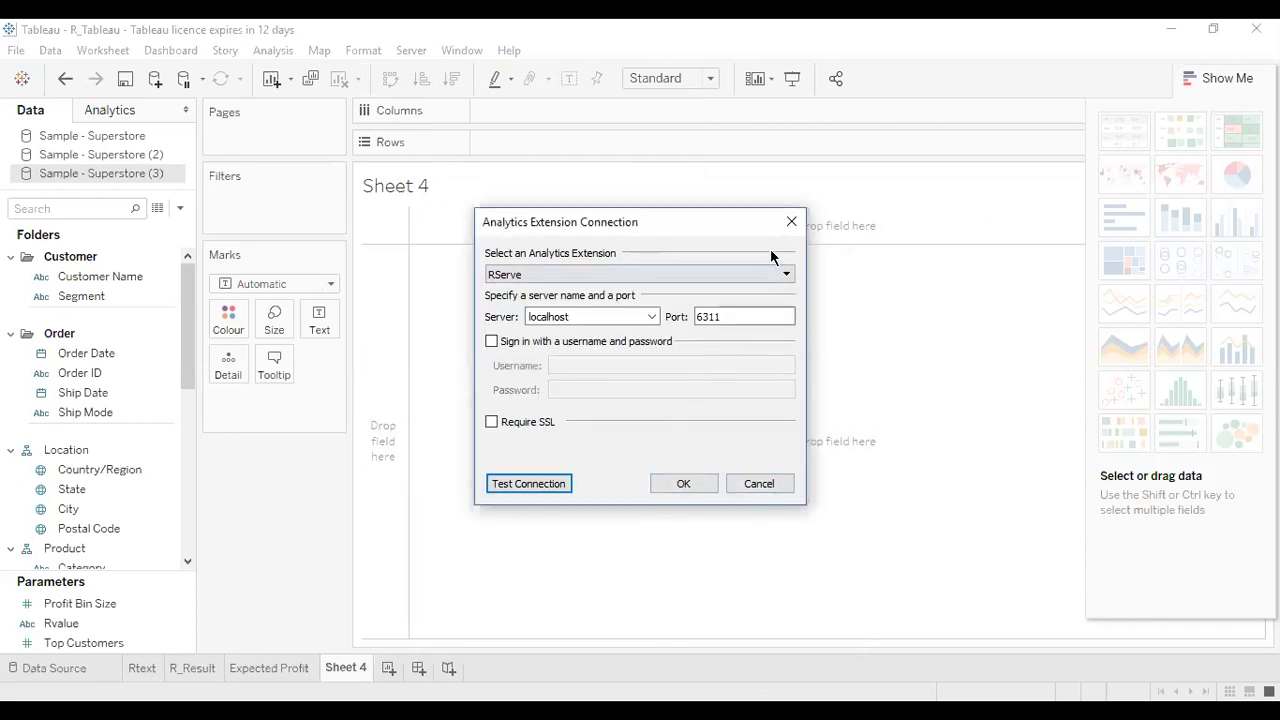
click(791, 221)
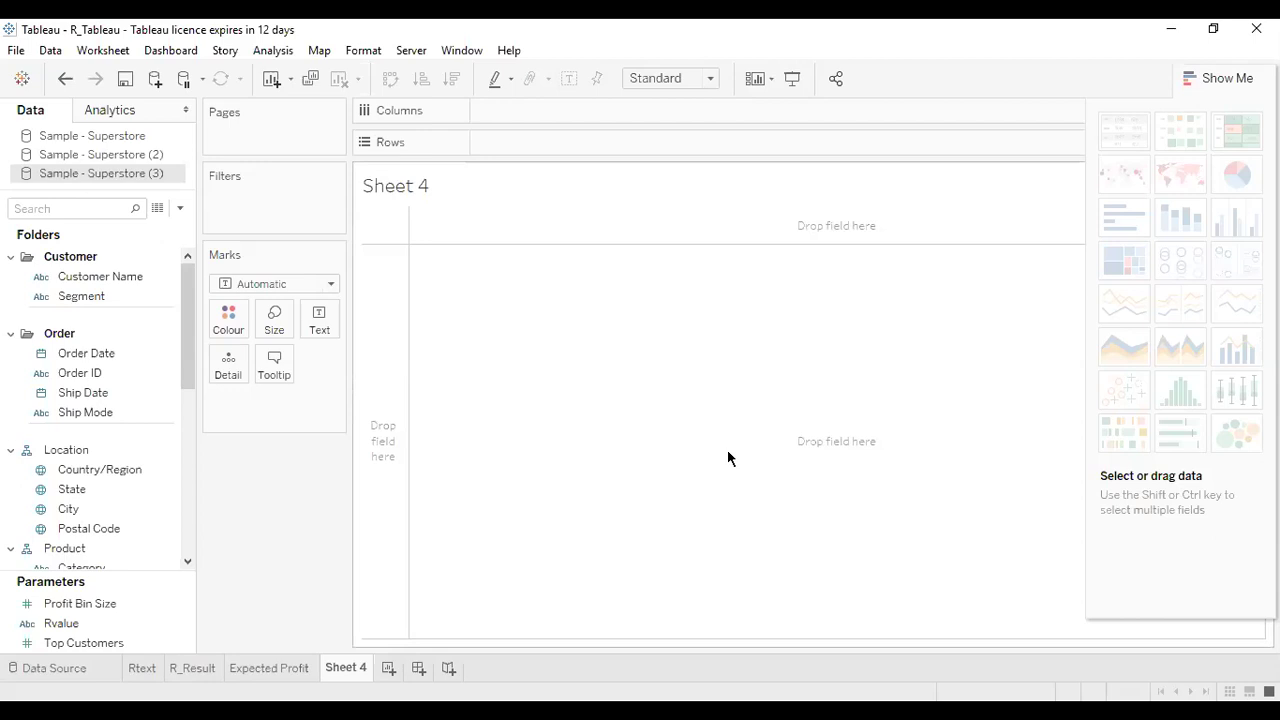
Check the saved analytics extension settings once more by retesting the RServe connection, and accept them
click(498, 51)
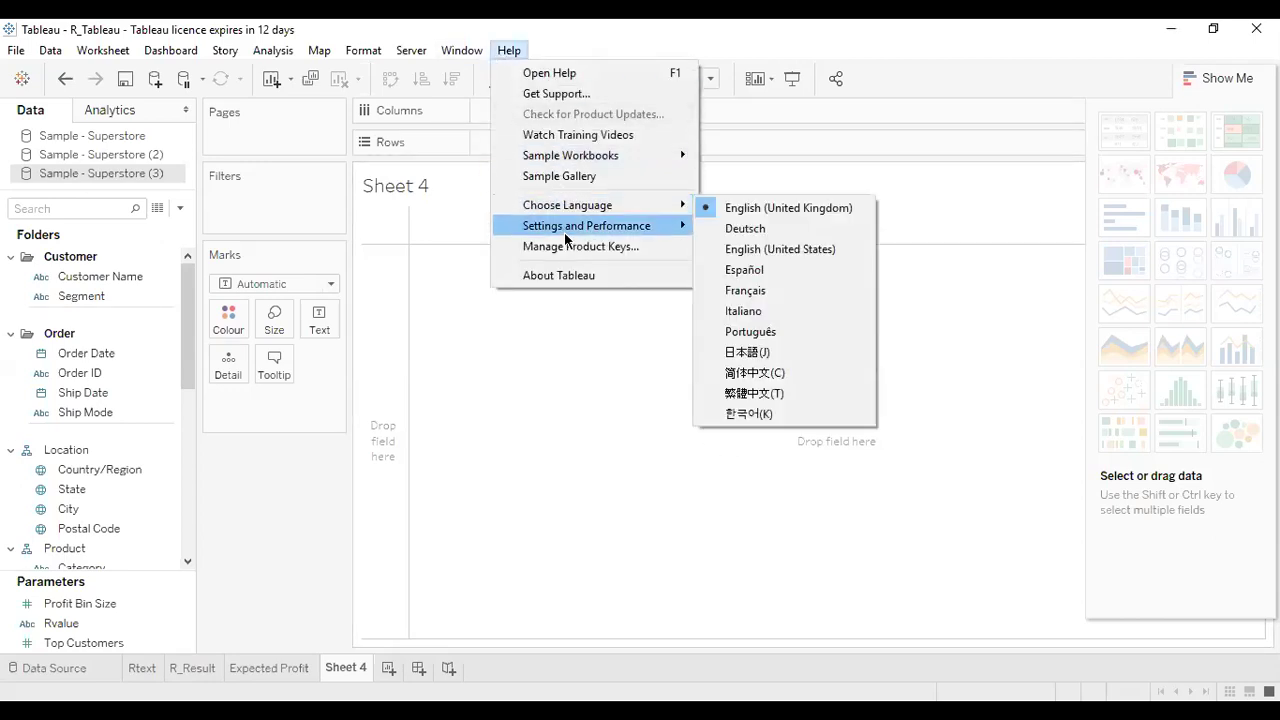
mouse_move(614, 232)
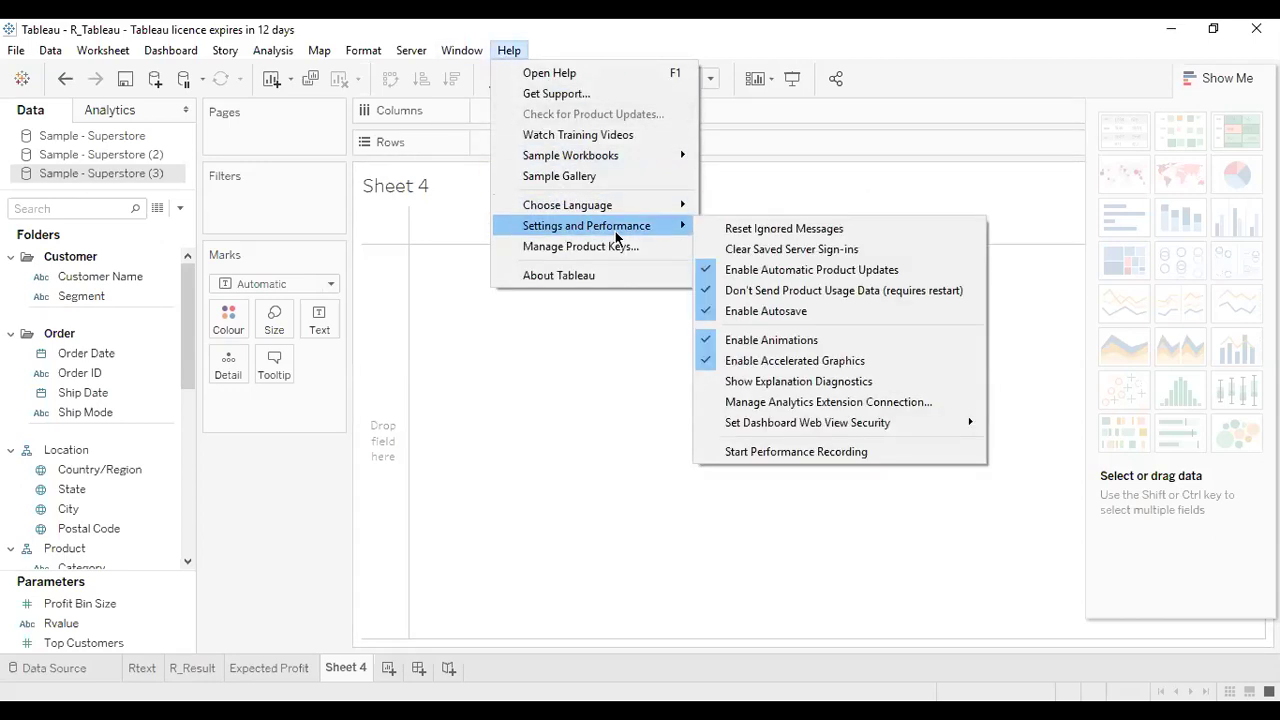
click(749, 402)
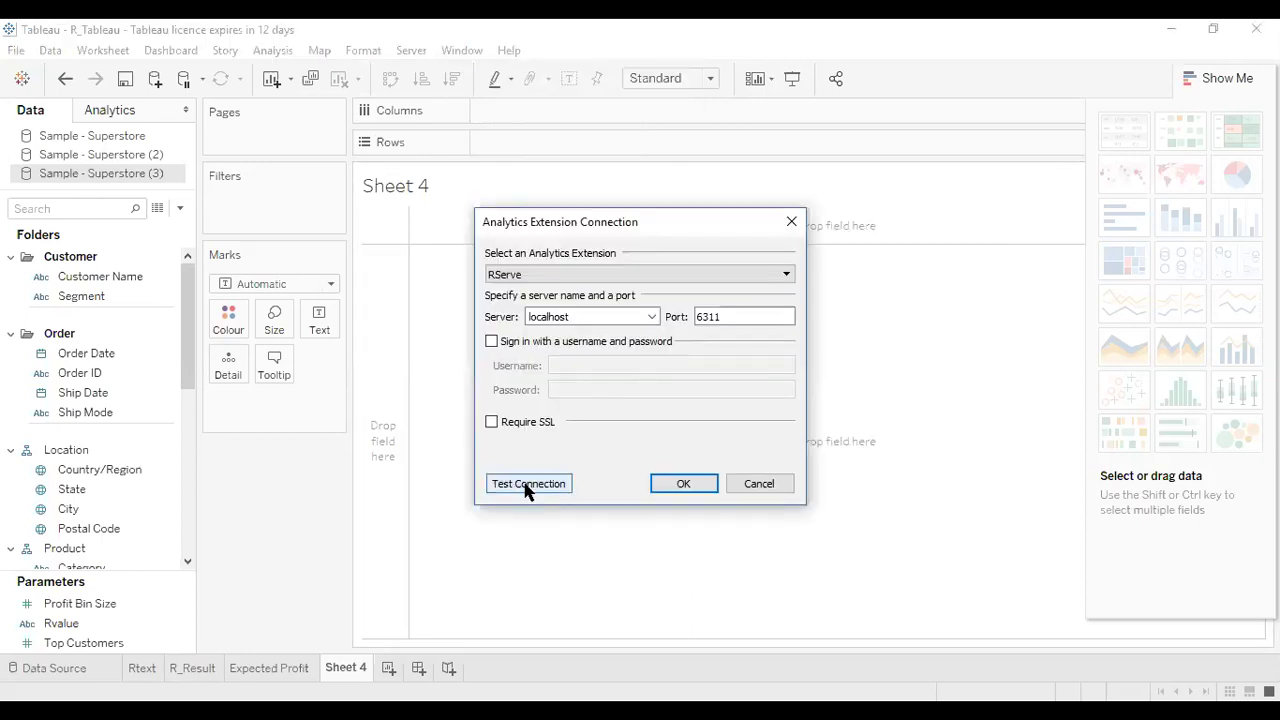
click(527, 488)
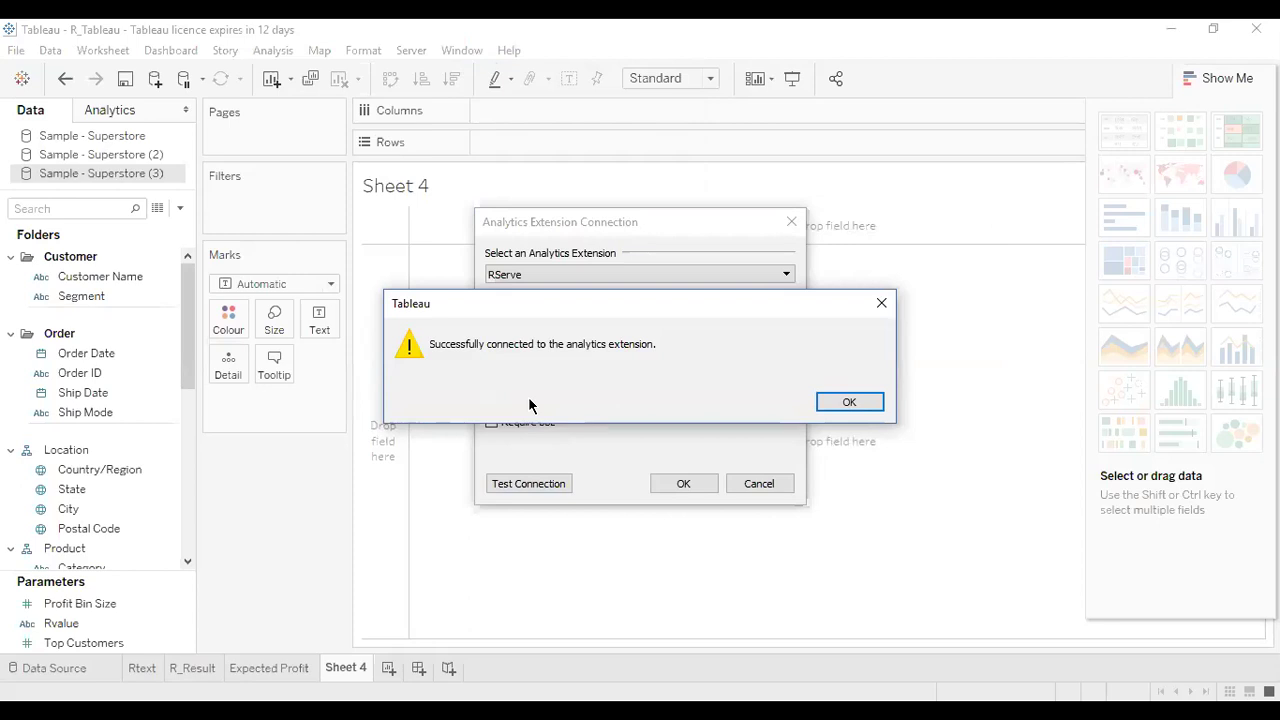
click(552, 80)
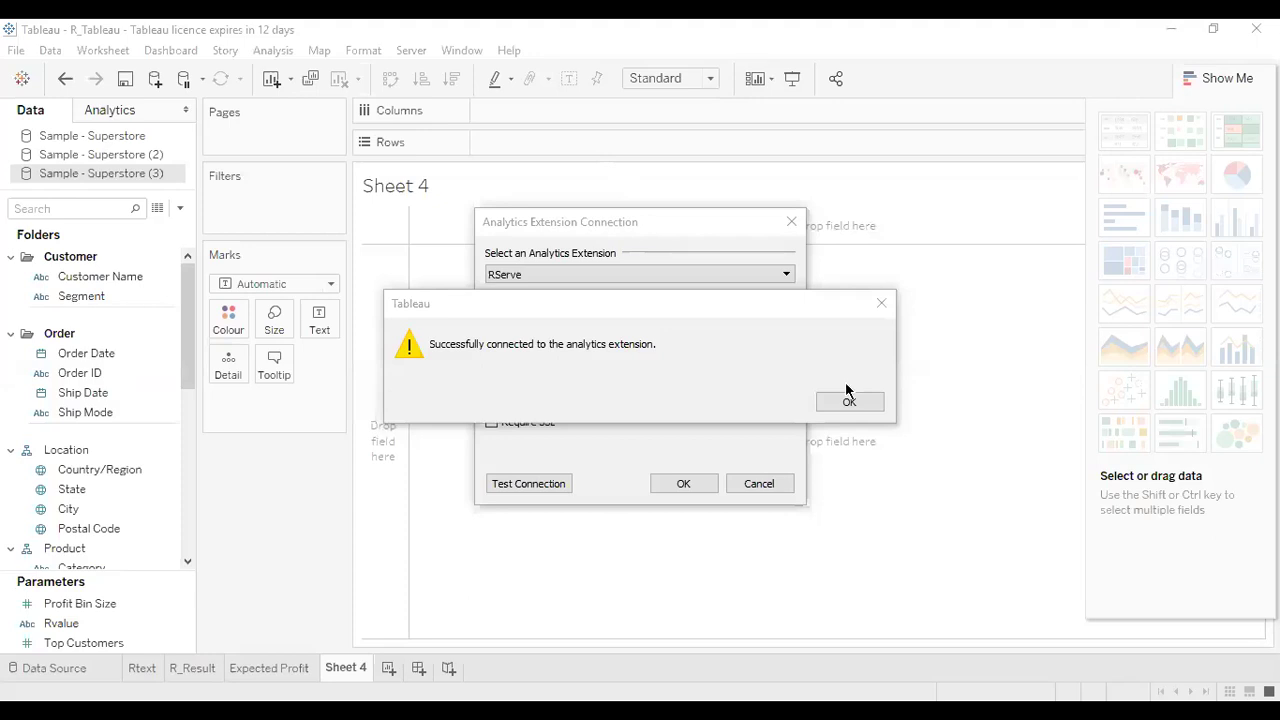
click(927, 499)
click(849, 403)
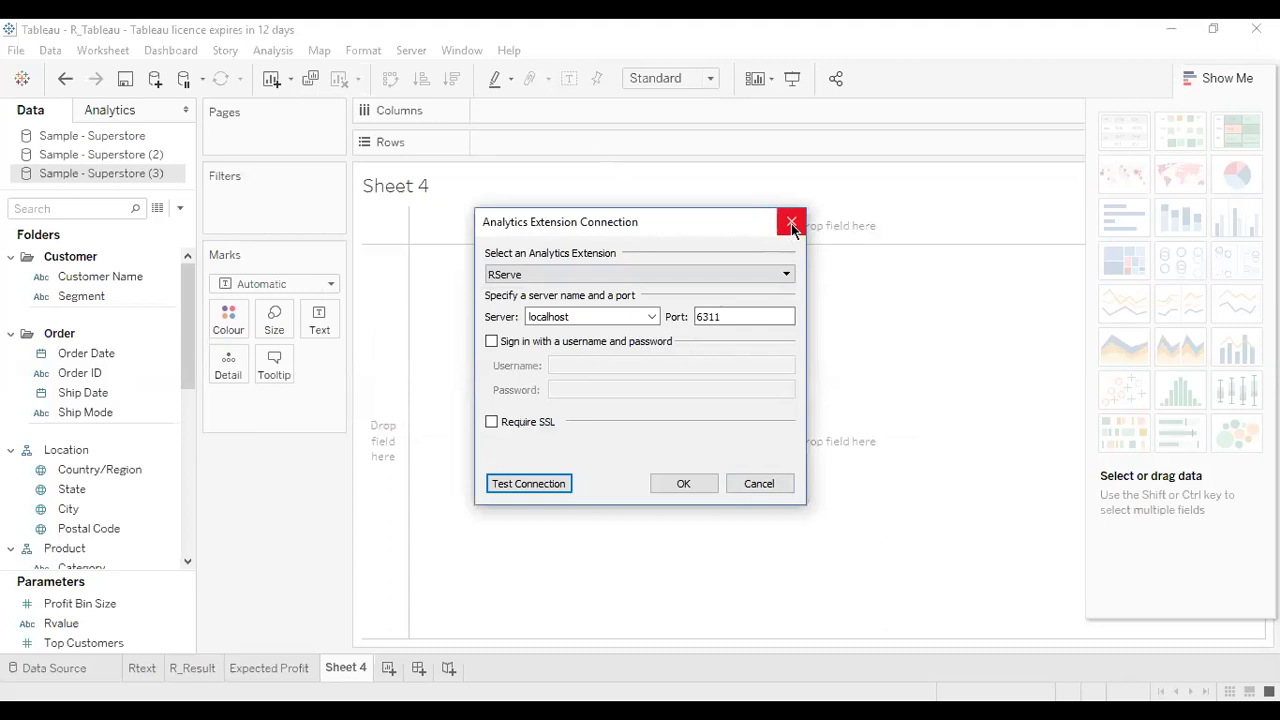
click(685, 485)
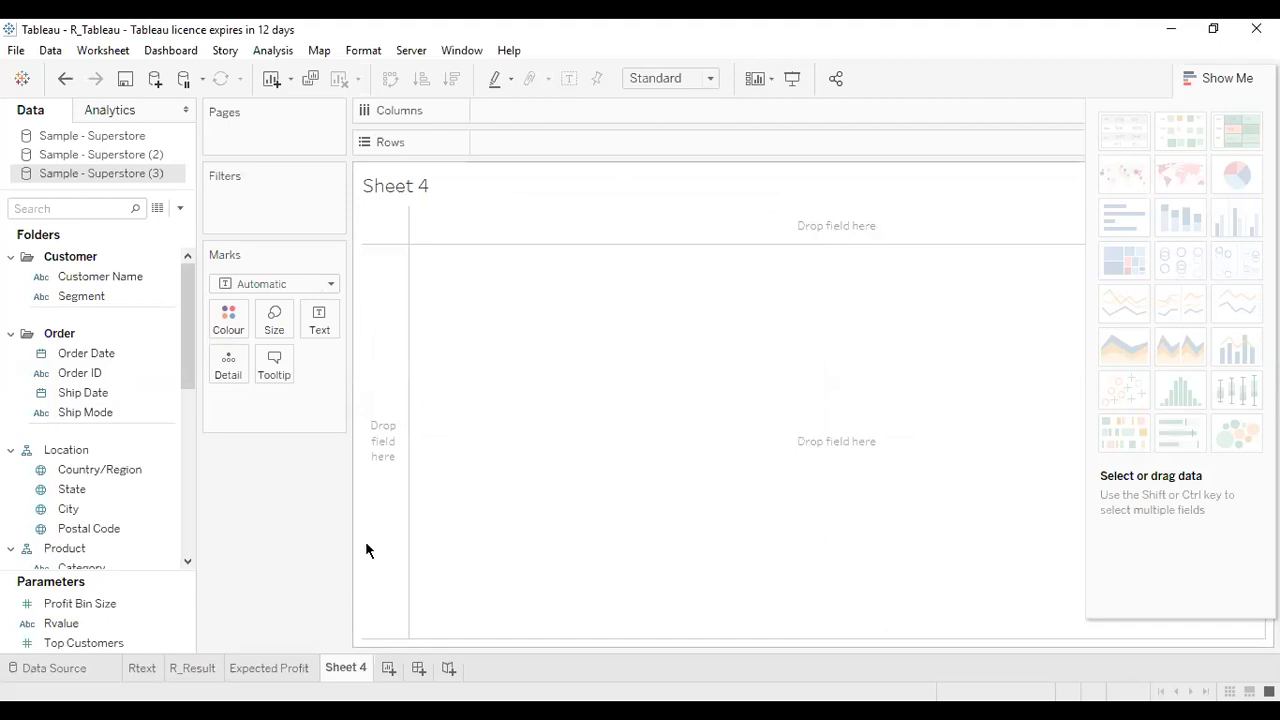
Open the data source page to review the Superstore data, and visit the start page's connection options
click(55, 668)
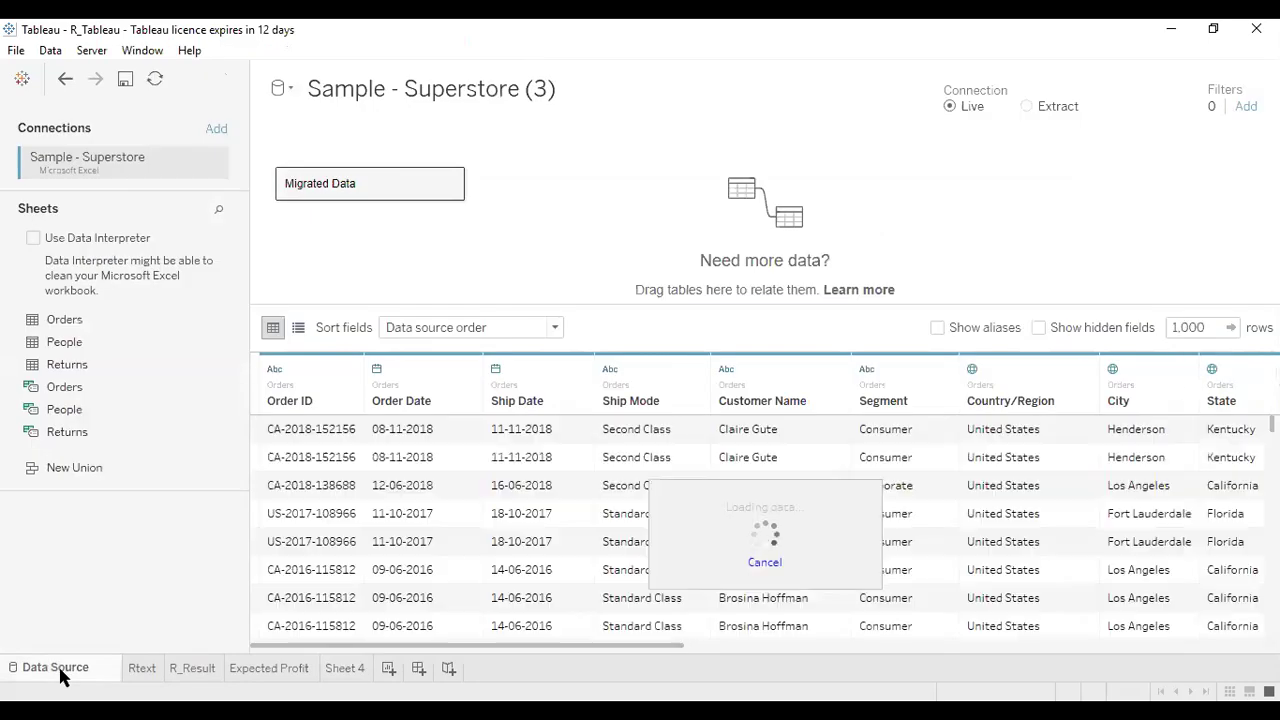
click(22, 78)
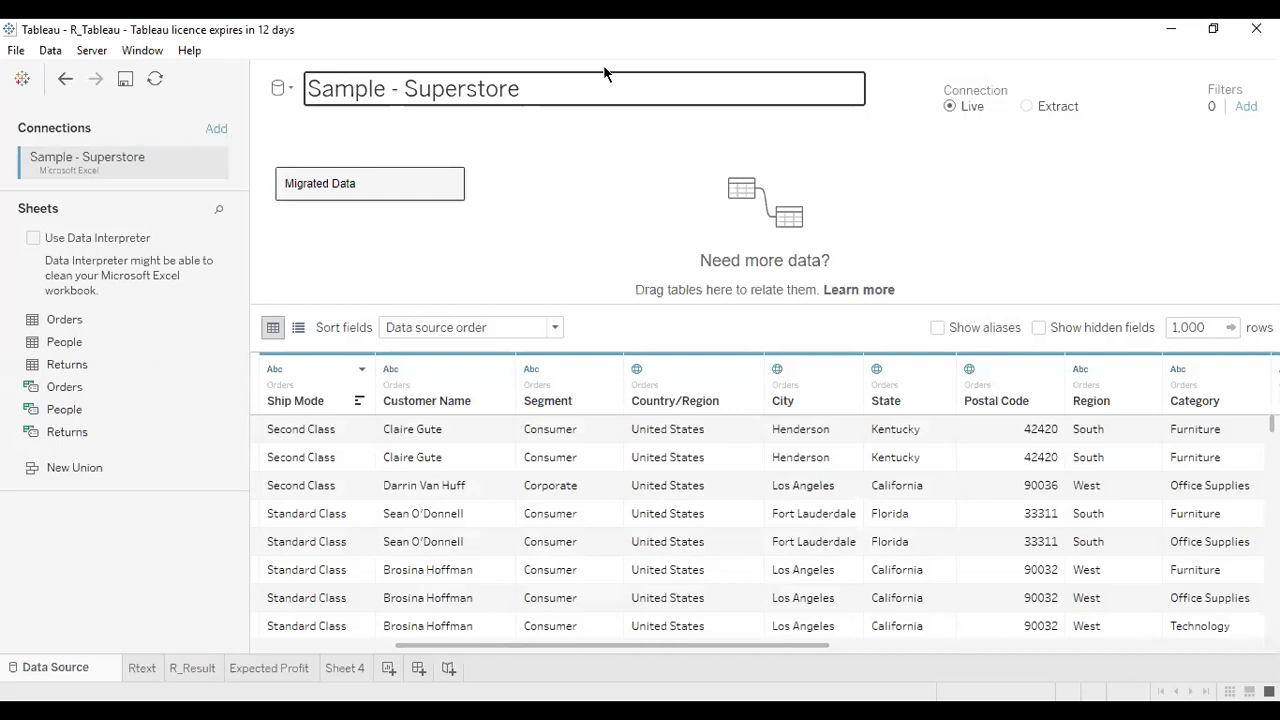
Look over the Superstore order columns in the data grid and open the R_Result worksheet
drag(526, 645, 360, 648)
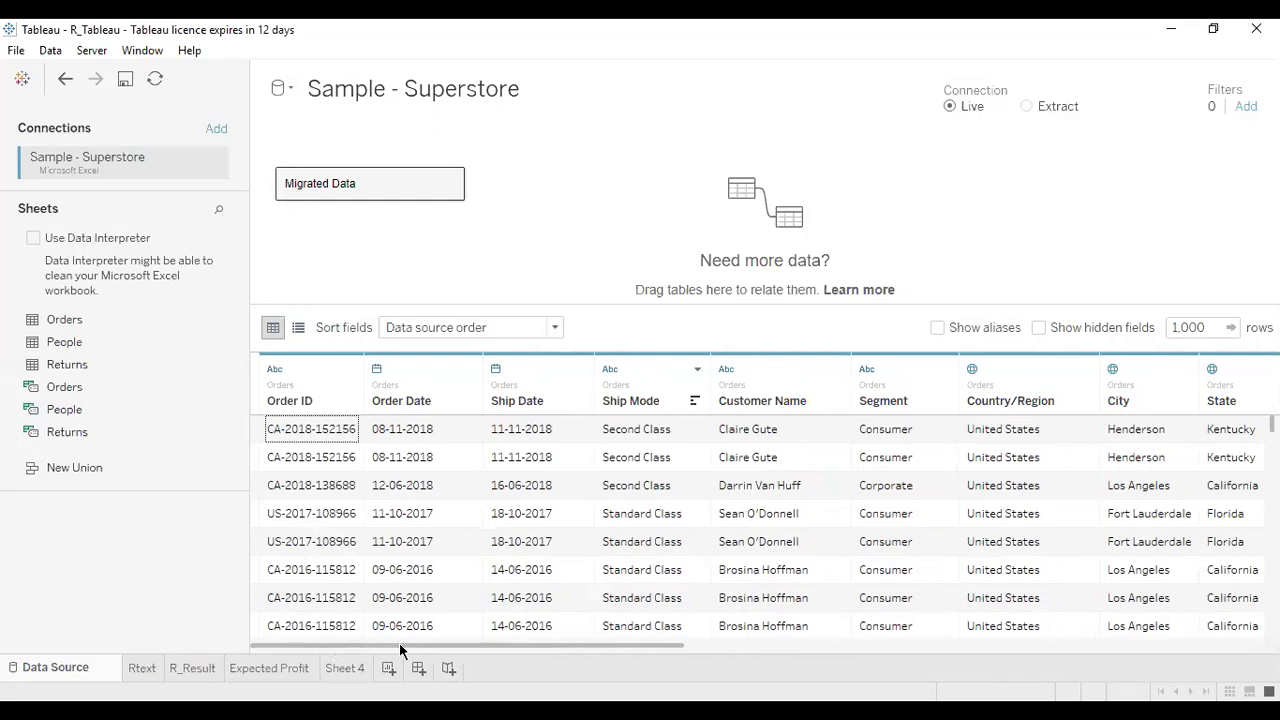
drag(632, 645, 383, 630)
click(192, 668)
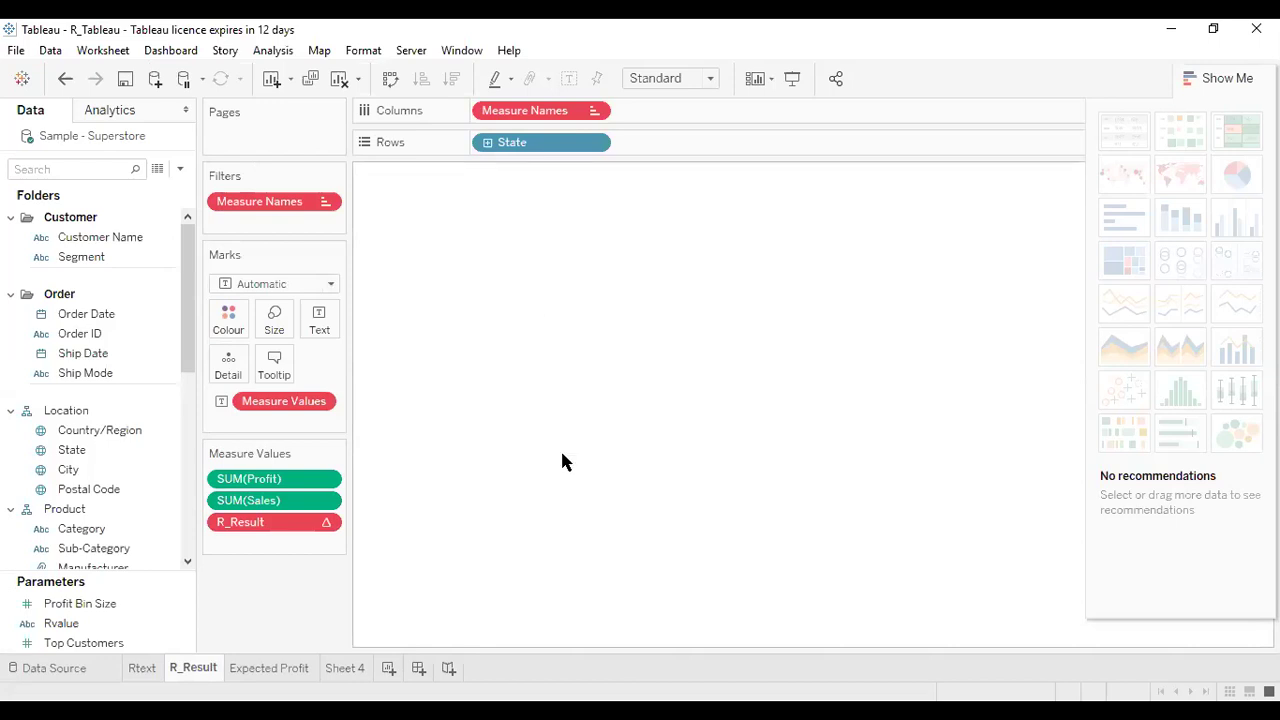
Examine the table calculation settings of R_Result in the measure values and close them without changes
right_click(281, 523)
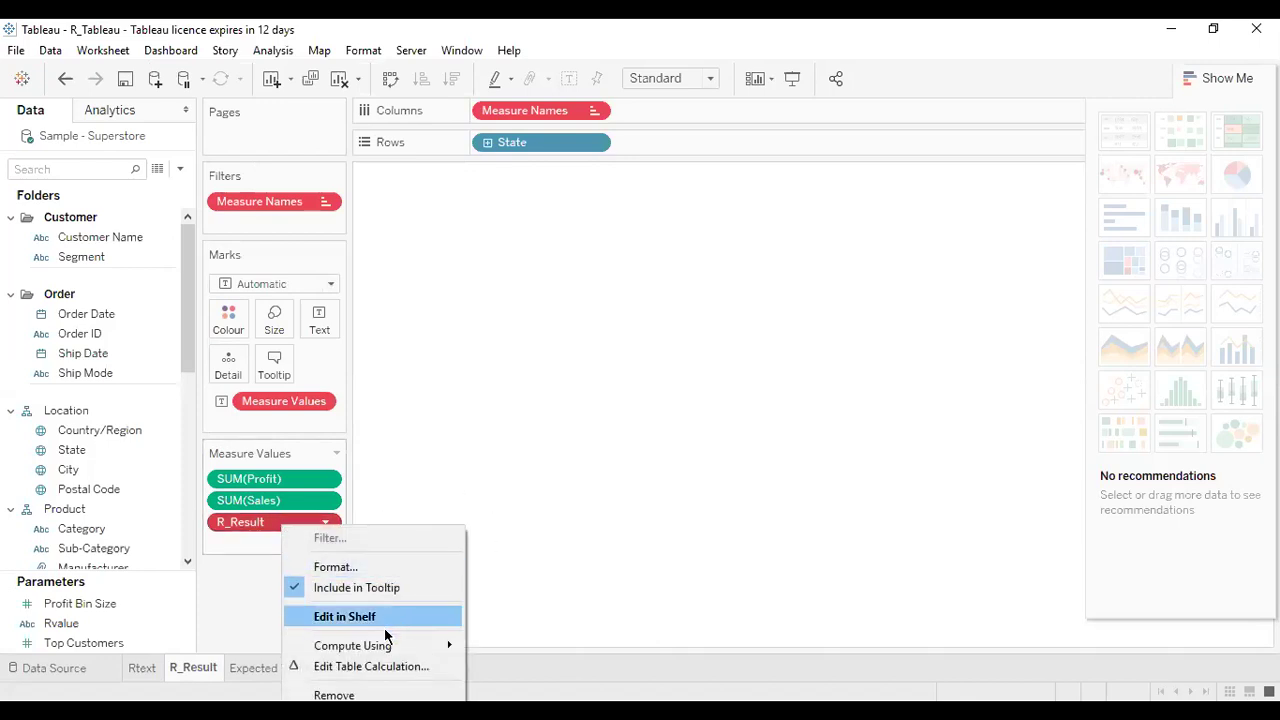
click(387, 667)
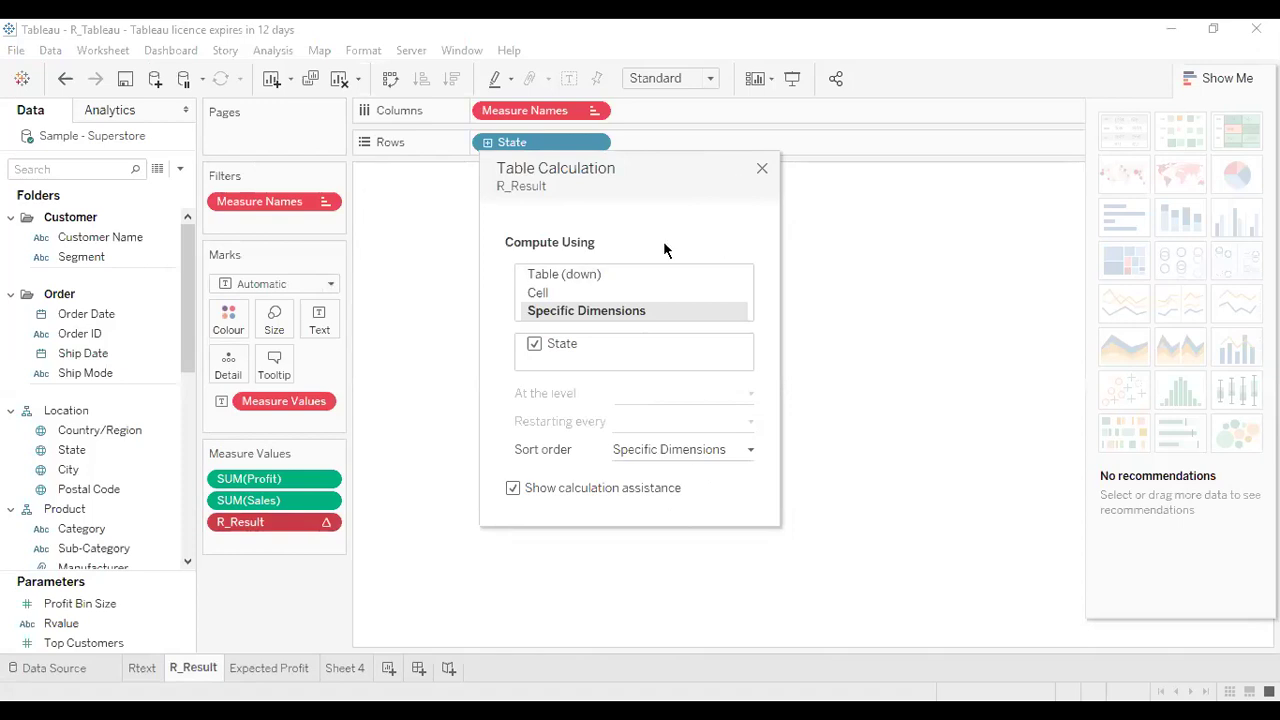
click(762, 172)
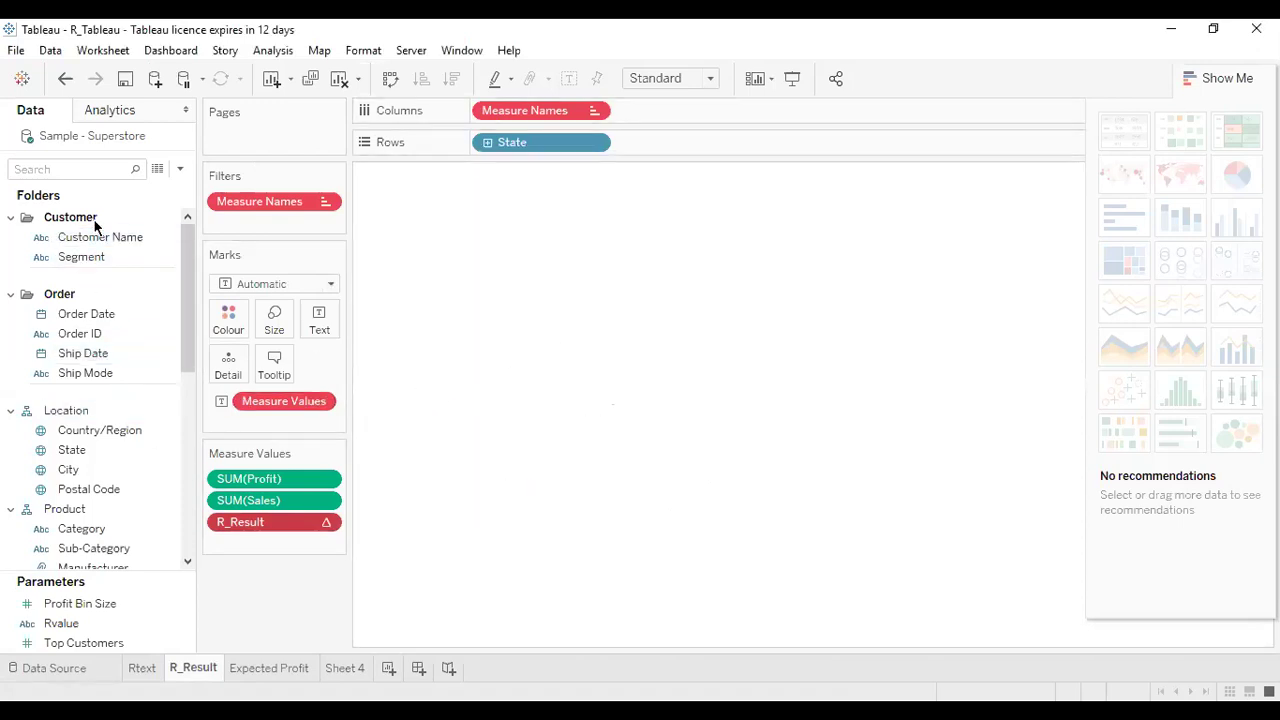
Remove State from the rows and Measure Names from the columns of the R_Result worksheet
right_click(527, 141)
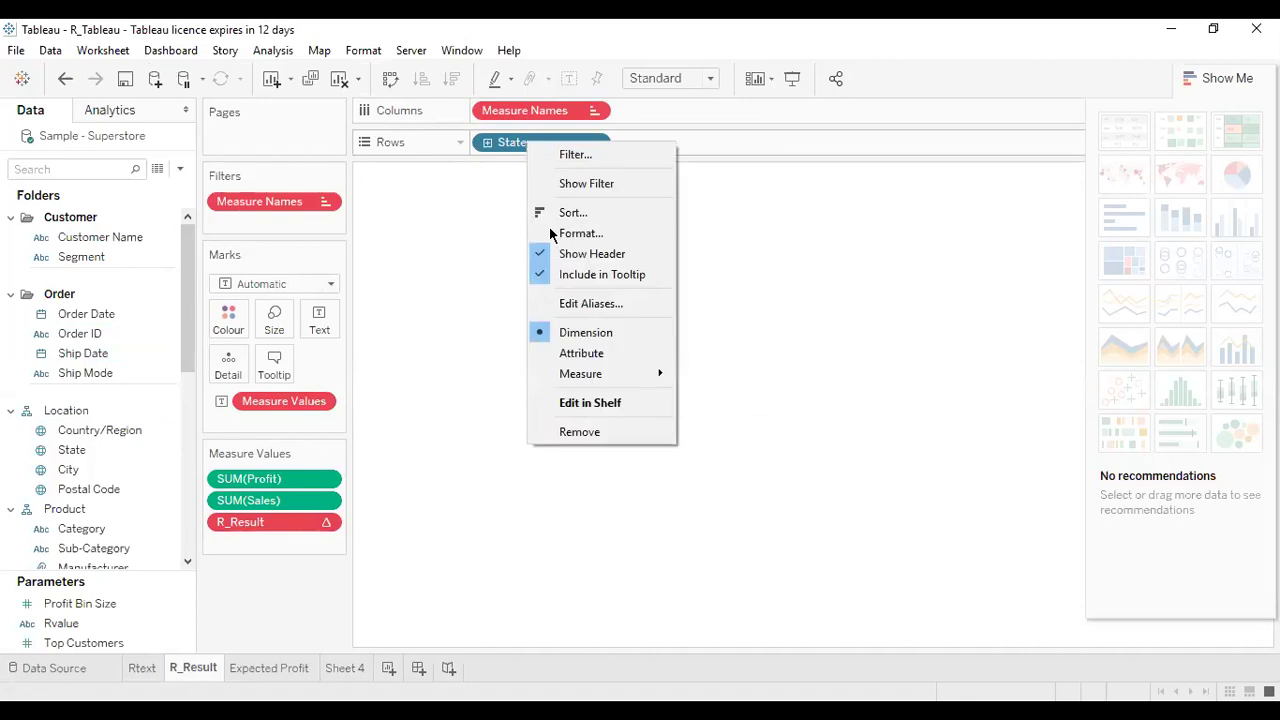
click(583, 431)
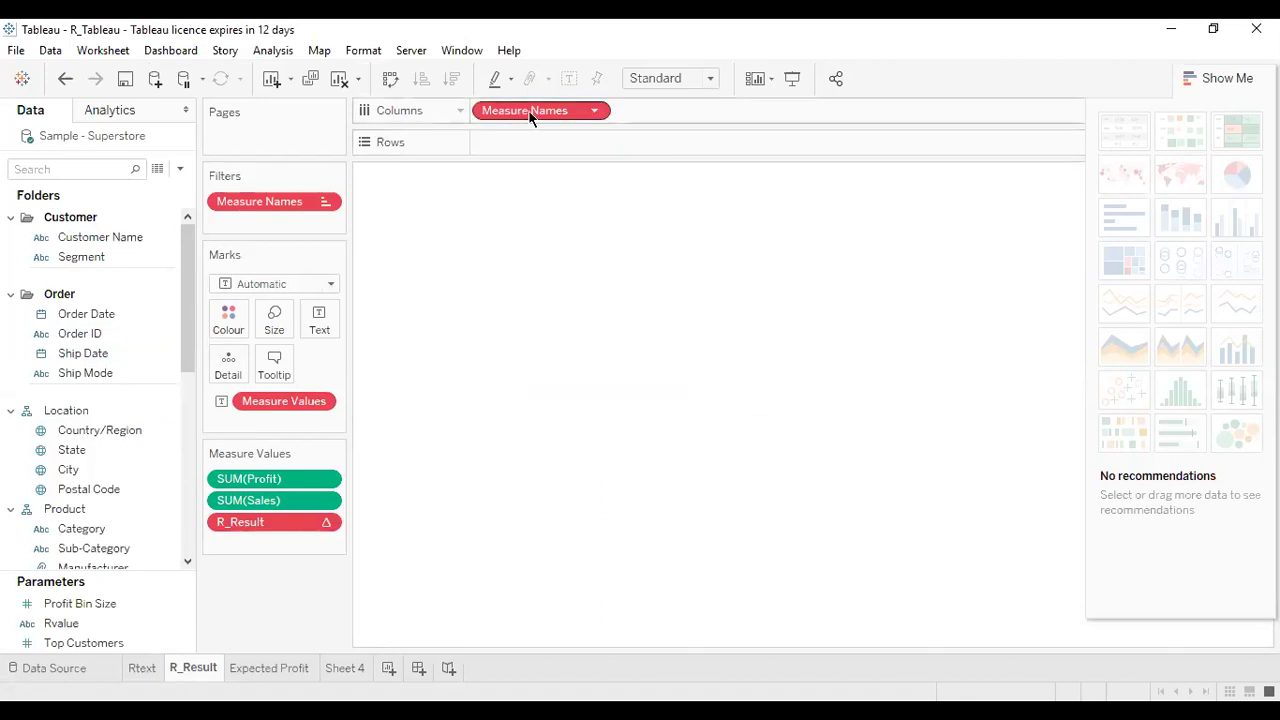
right_click(530, 115)
click(580, 323)
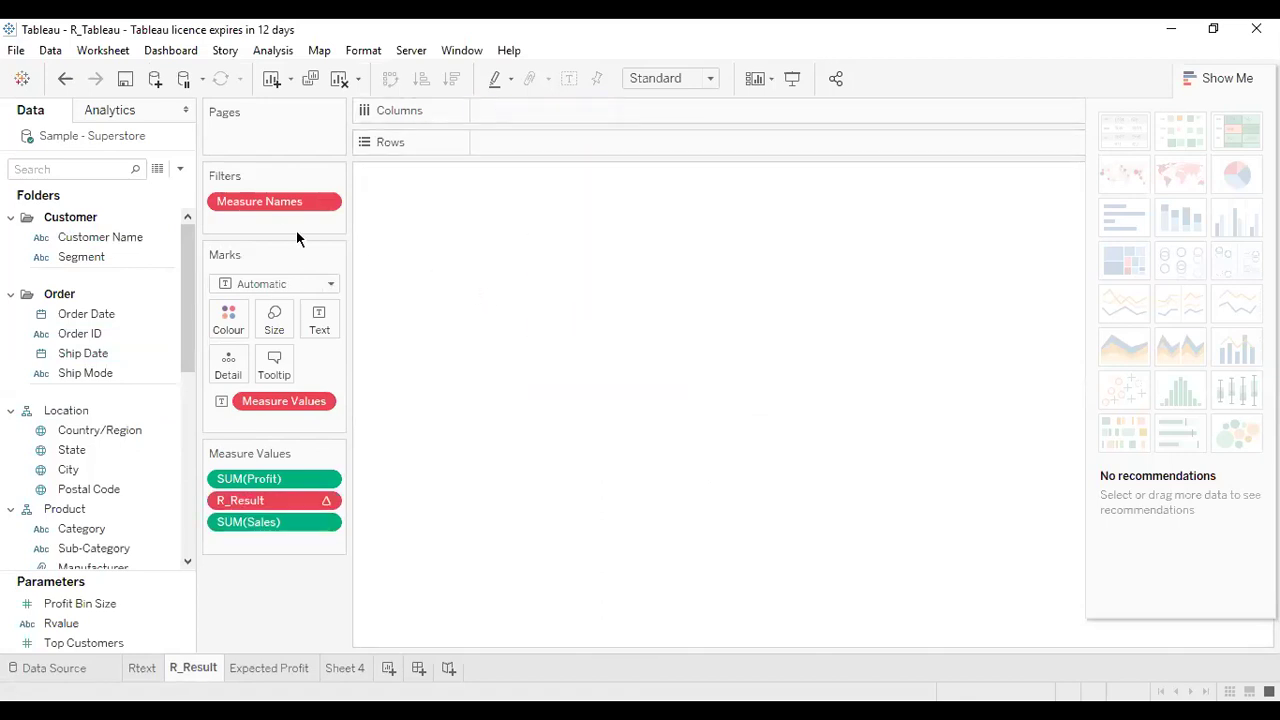
right_click(275, 204)
click(629, 440)
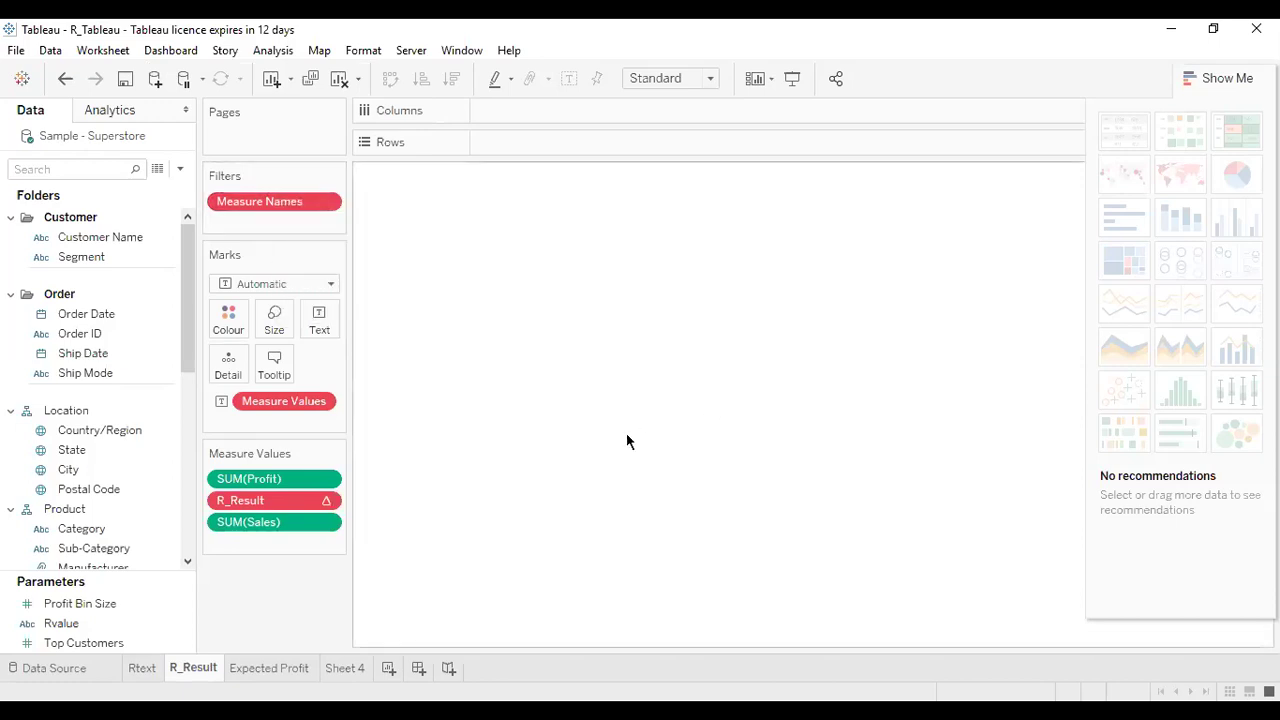
right_click(270, 507)
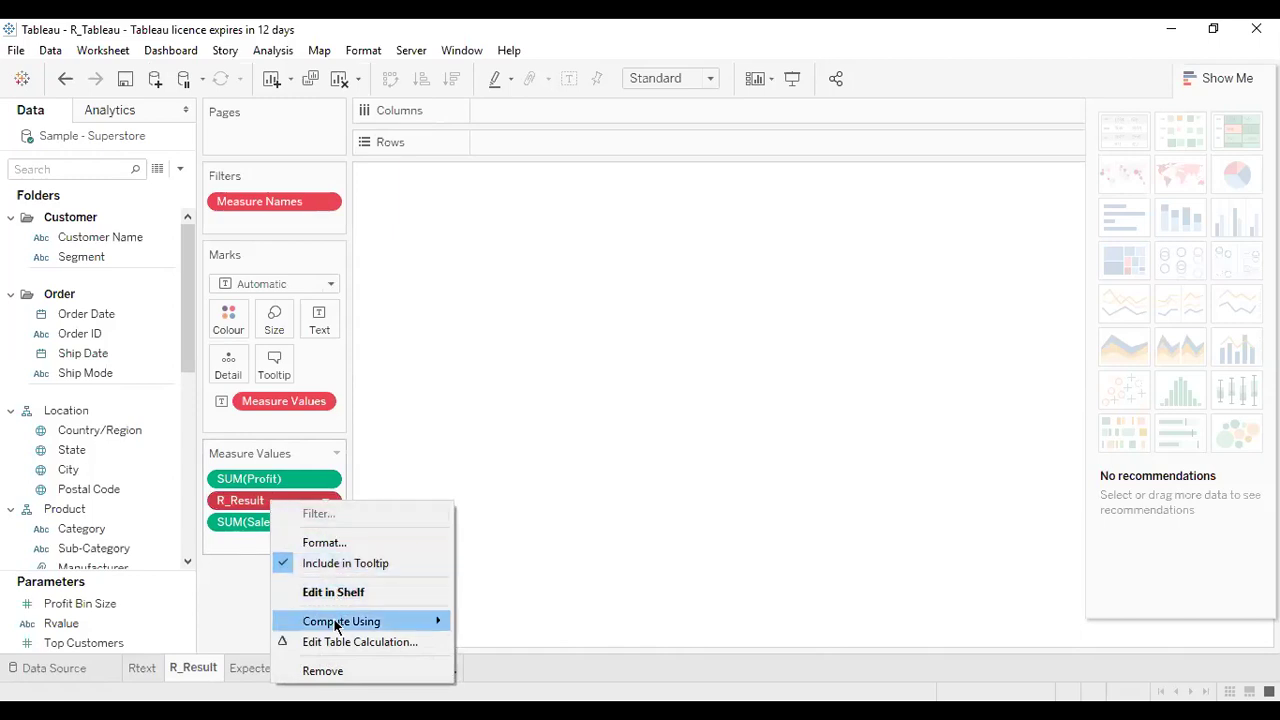
right_click(250, 503)
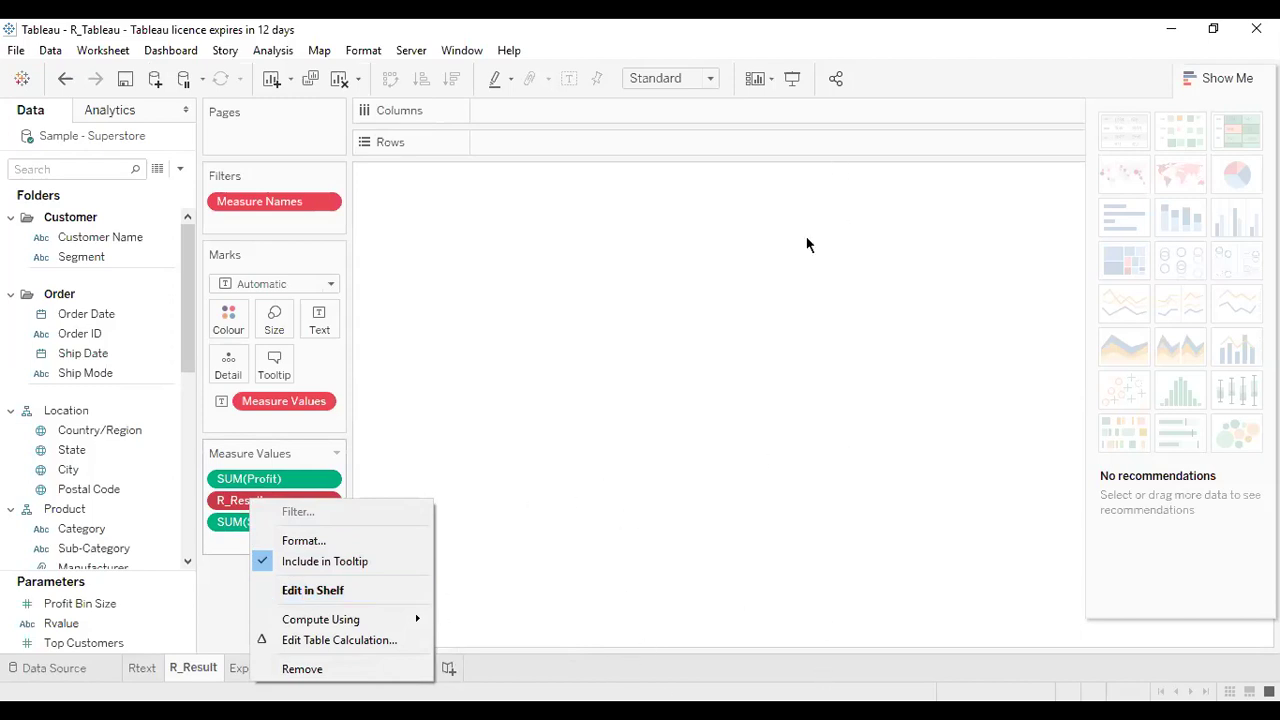
click(600, 130)
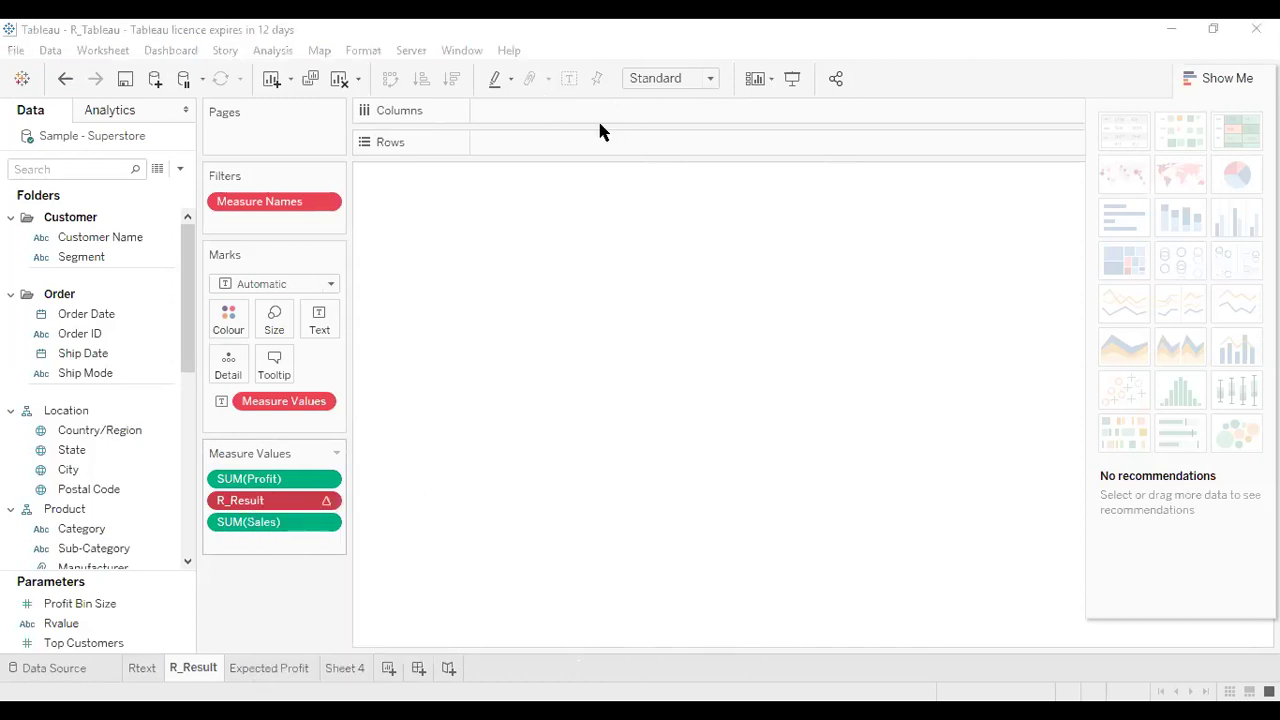
Switch to the PowerPoint presentation and review slides 13 and 14 on integrating with R through Rserve
key(alt+Tab)
click(91, 318)
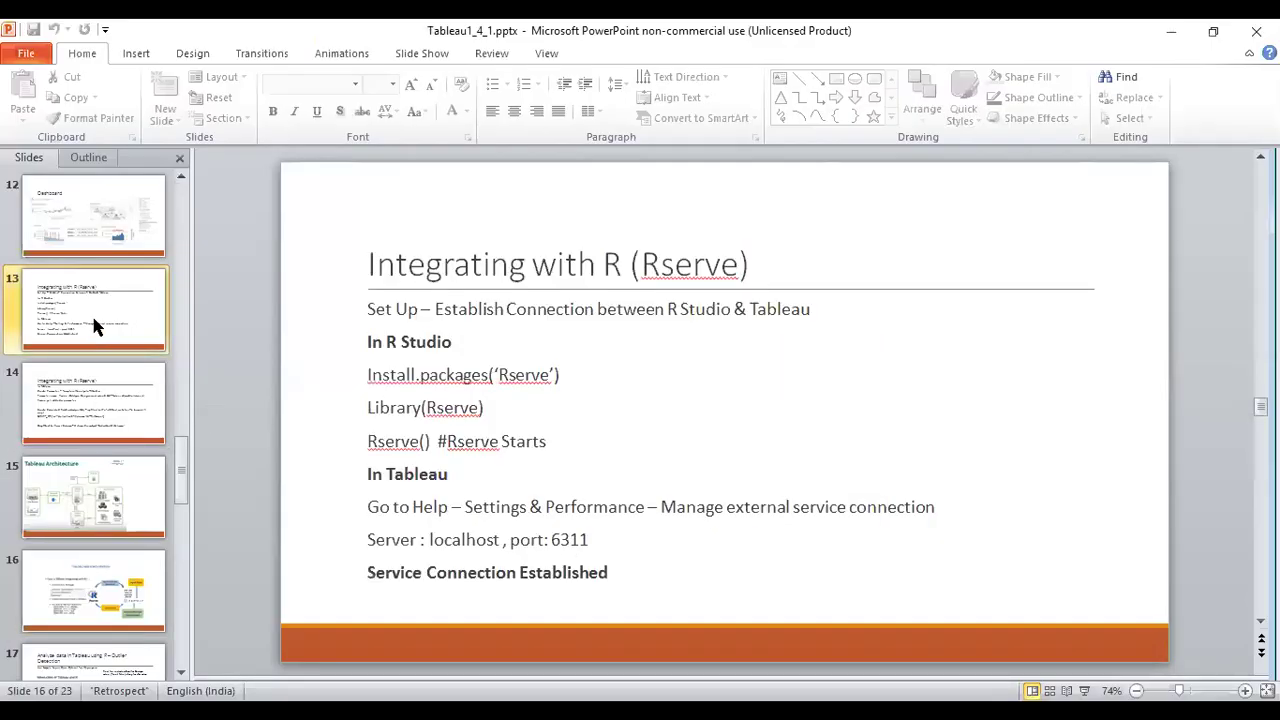
click(95, 398)
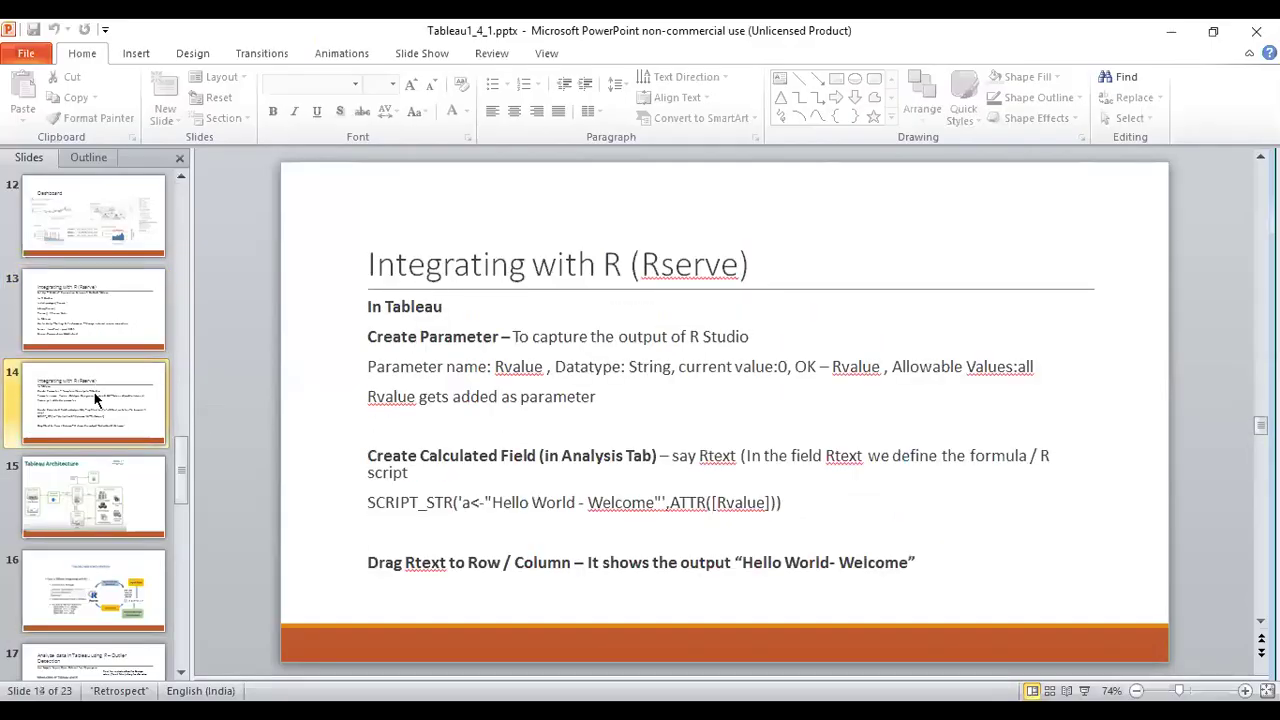
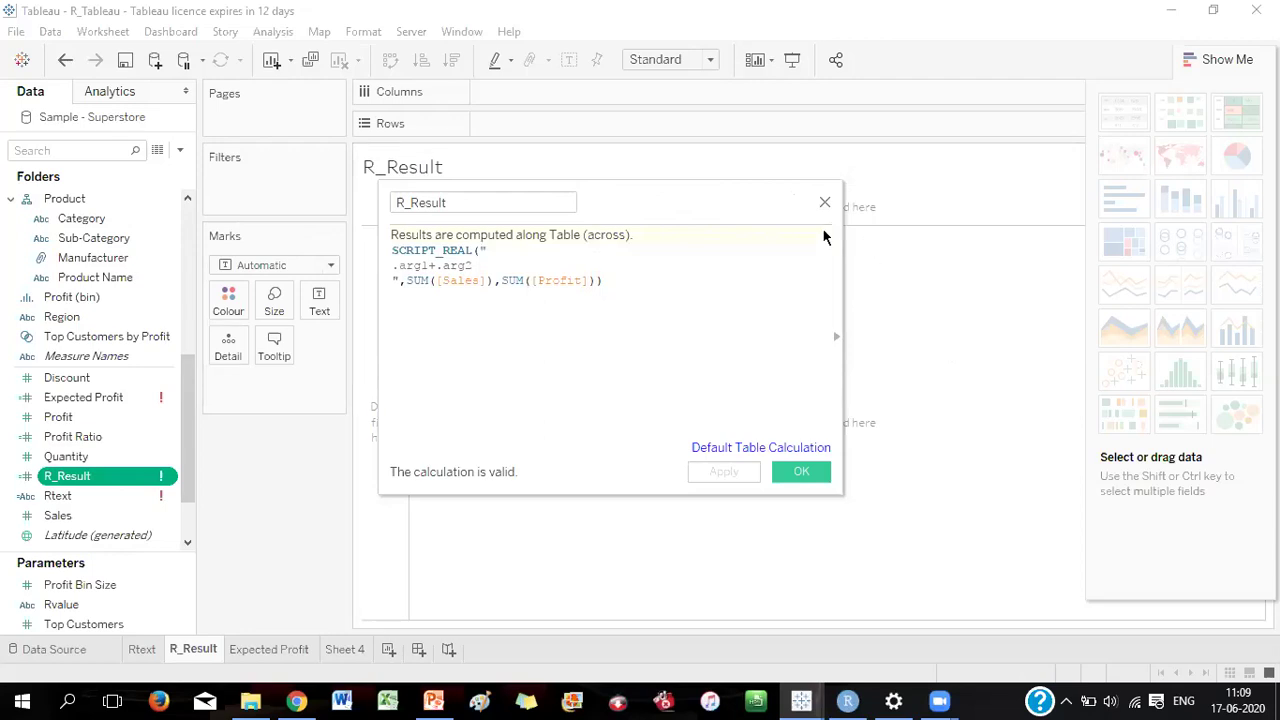
Show the function reference in the R_Result calculation editor and filter it to Table Calculation functions, down to the SCRIPT functions
drag(693, 189, 743, 277)
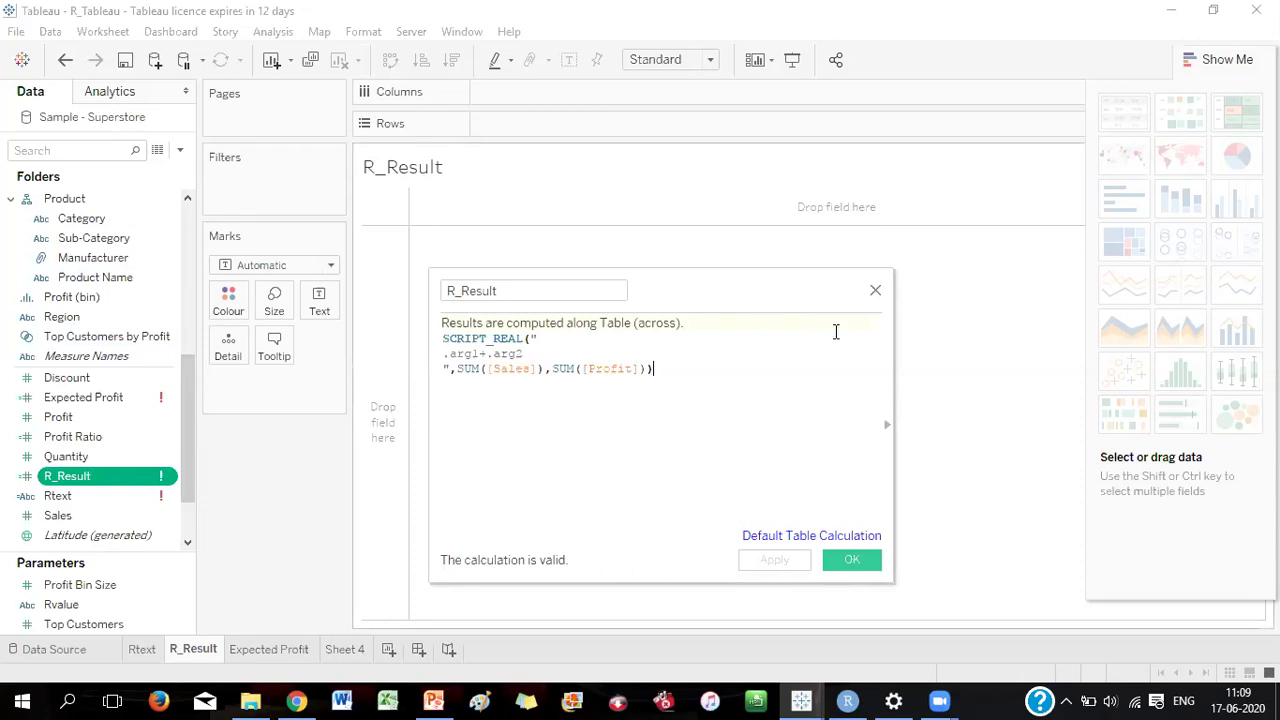
click(887, 425)
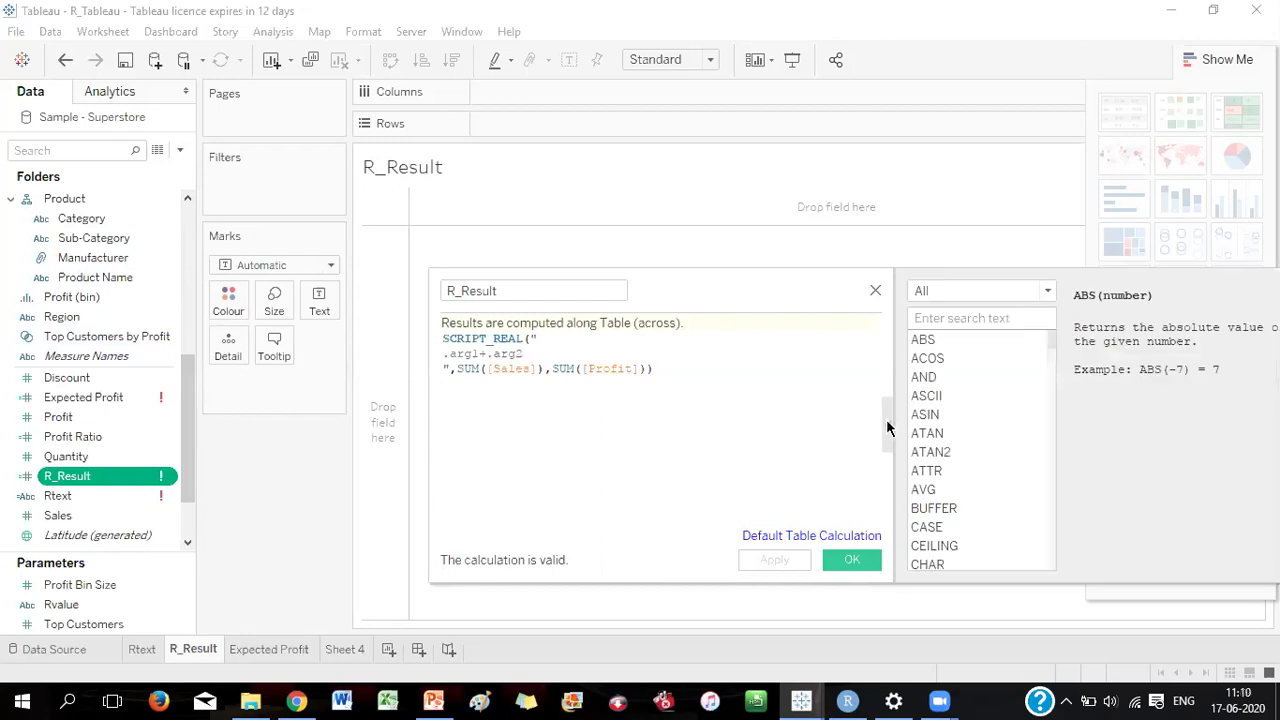
click(1048, 292)
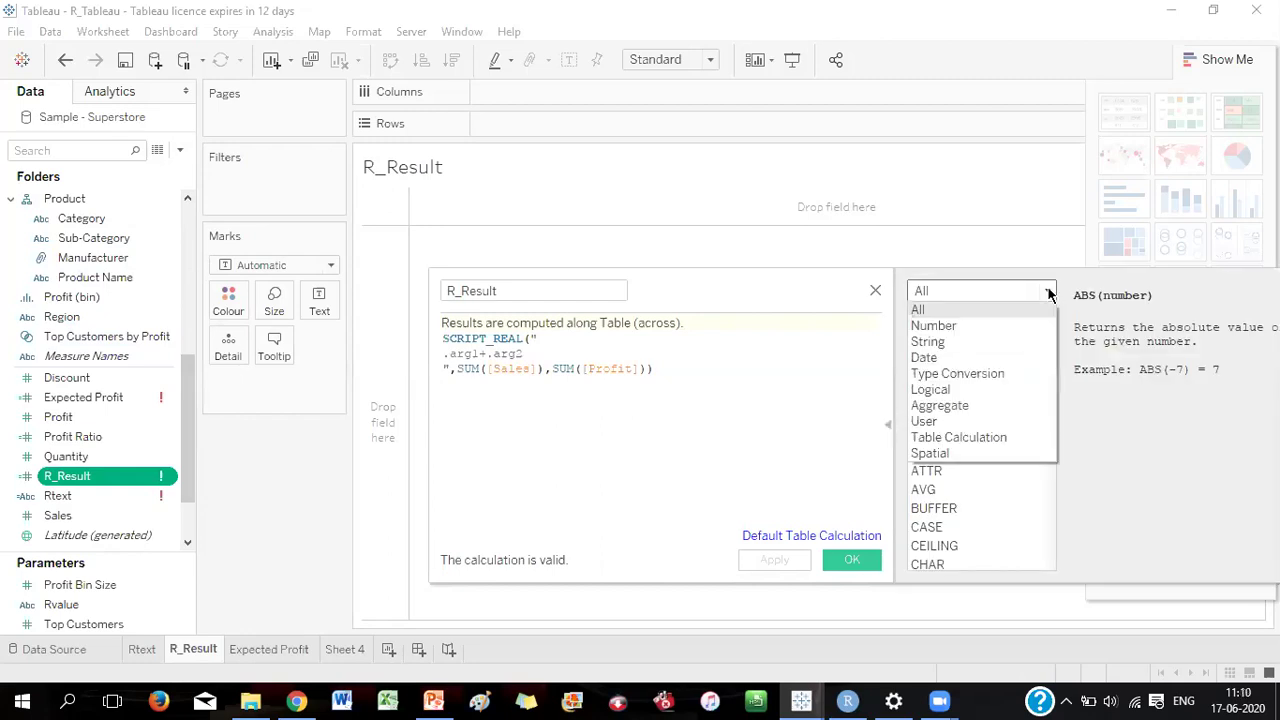
click(971, 437)
drag(1051, 379, 1057, 431)
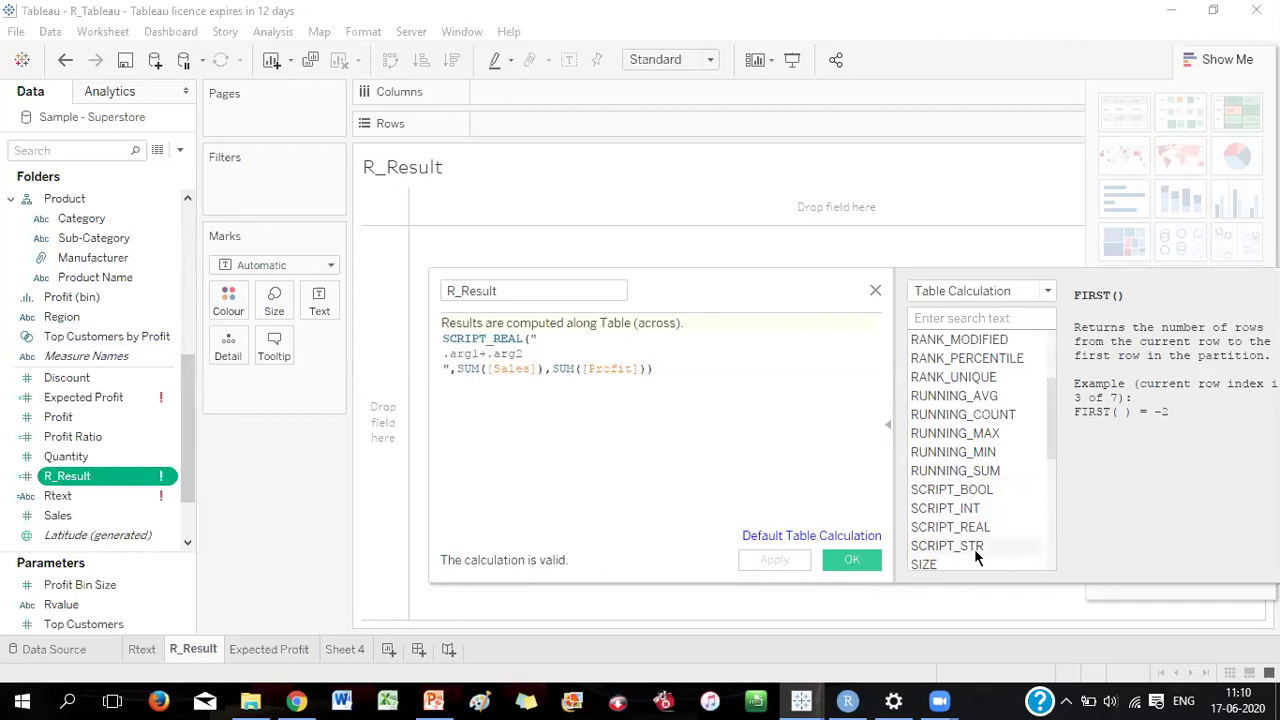
Read the descriptions and R examples of SCRIPT_BOOL, SCRIPT_INT, SCRIPT_REAL and SCRIPT_STR
click(978, 488)
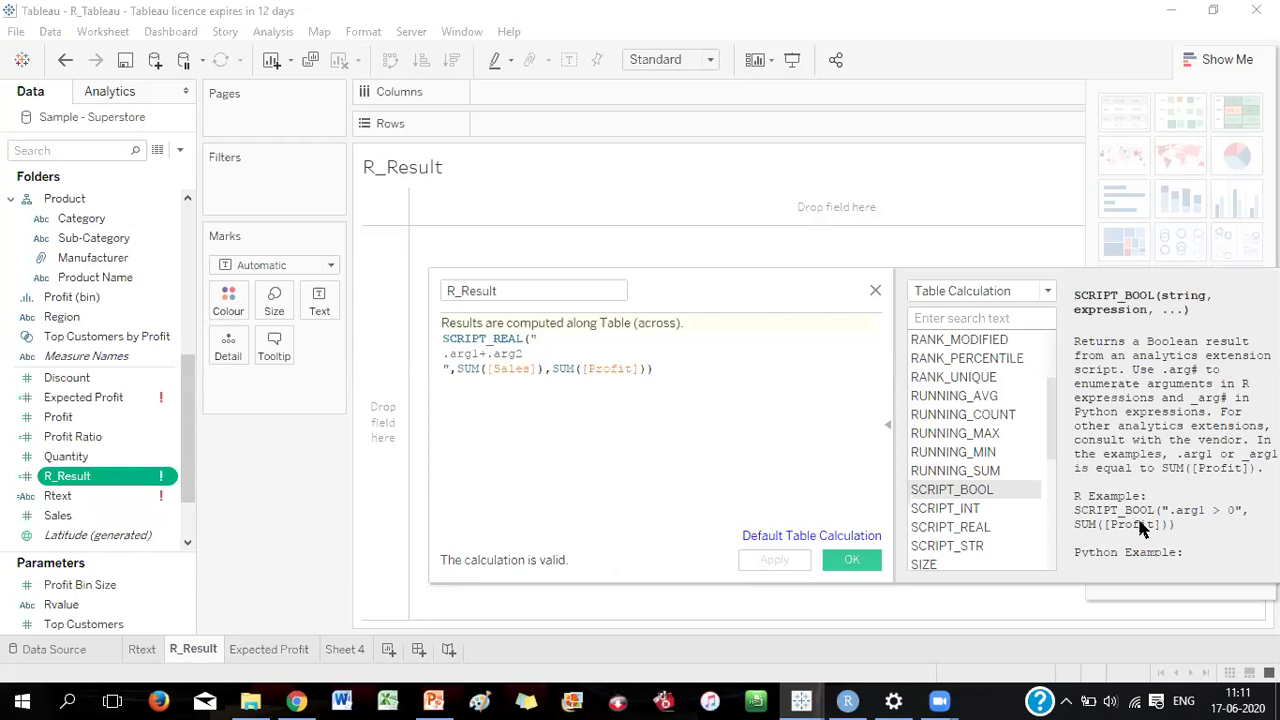
click(980, 508)
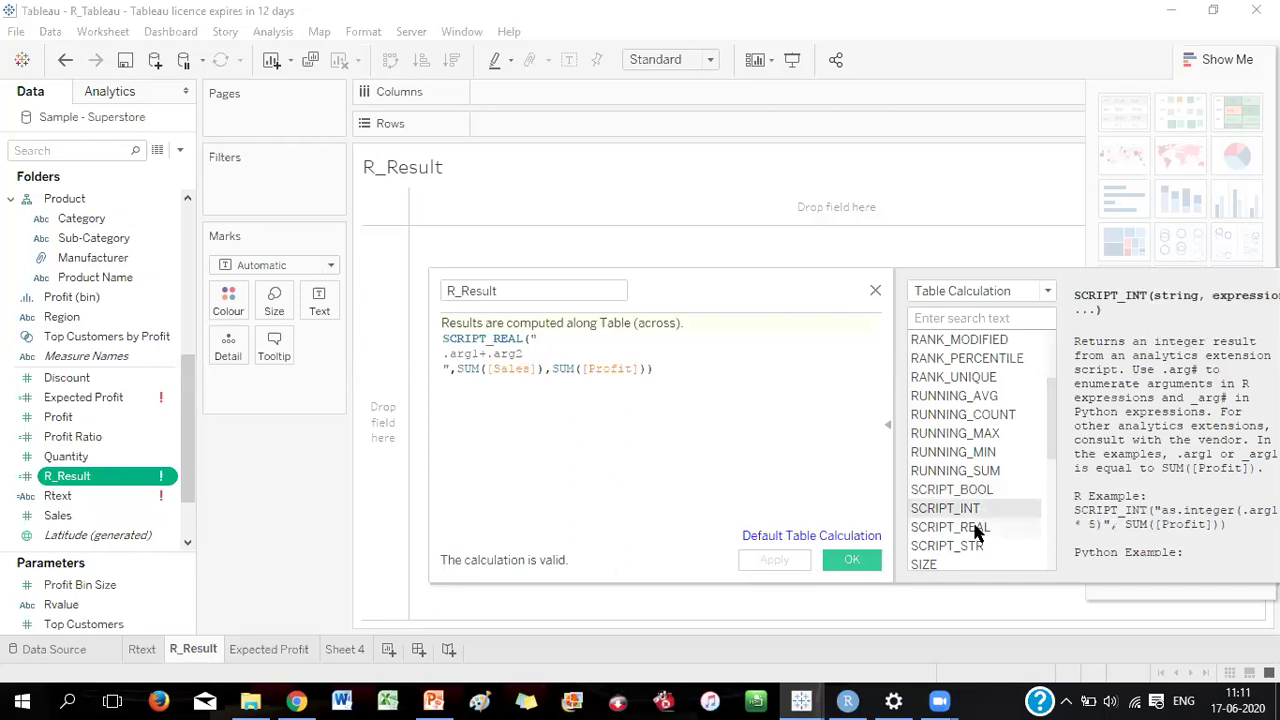
click(975, 530)
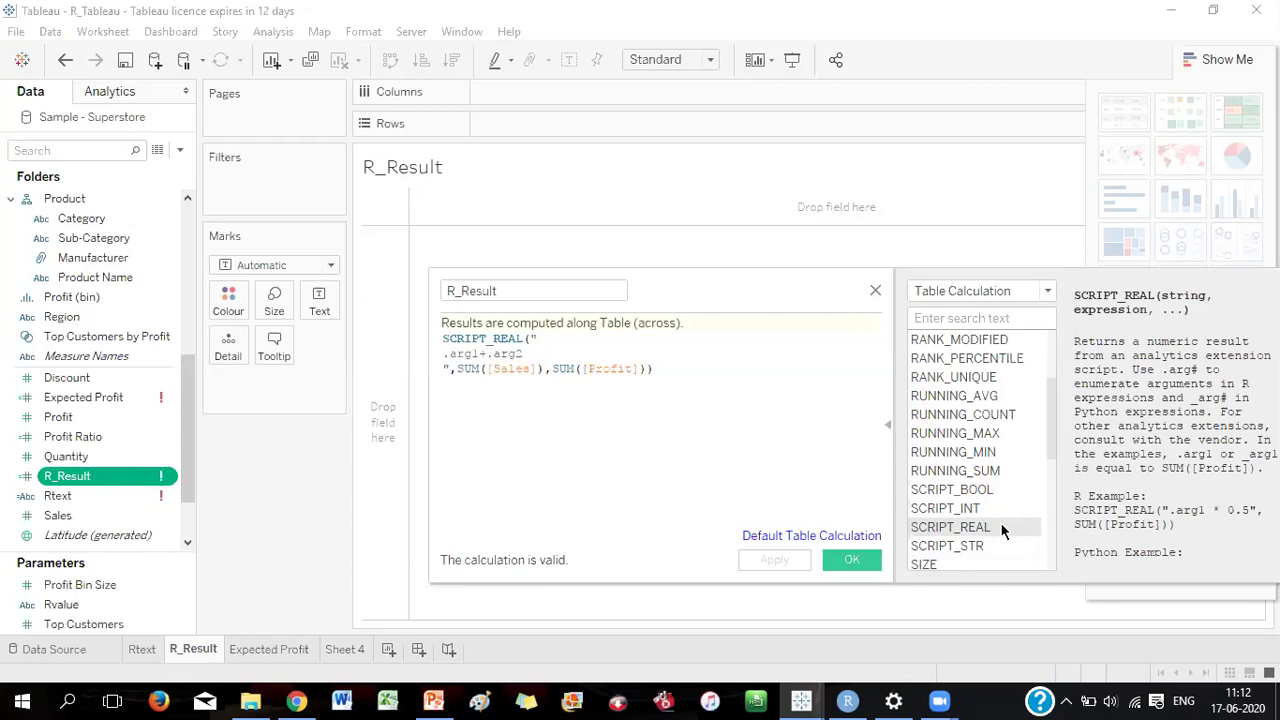
click(975, 547)
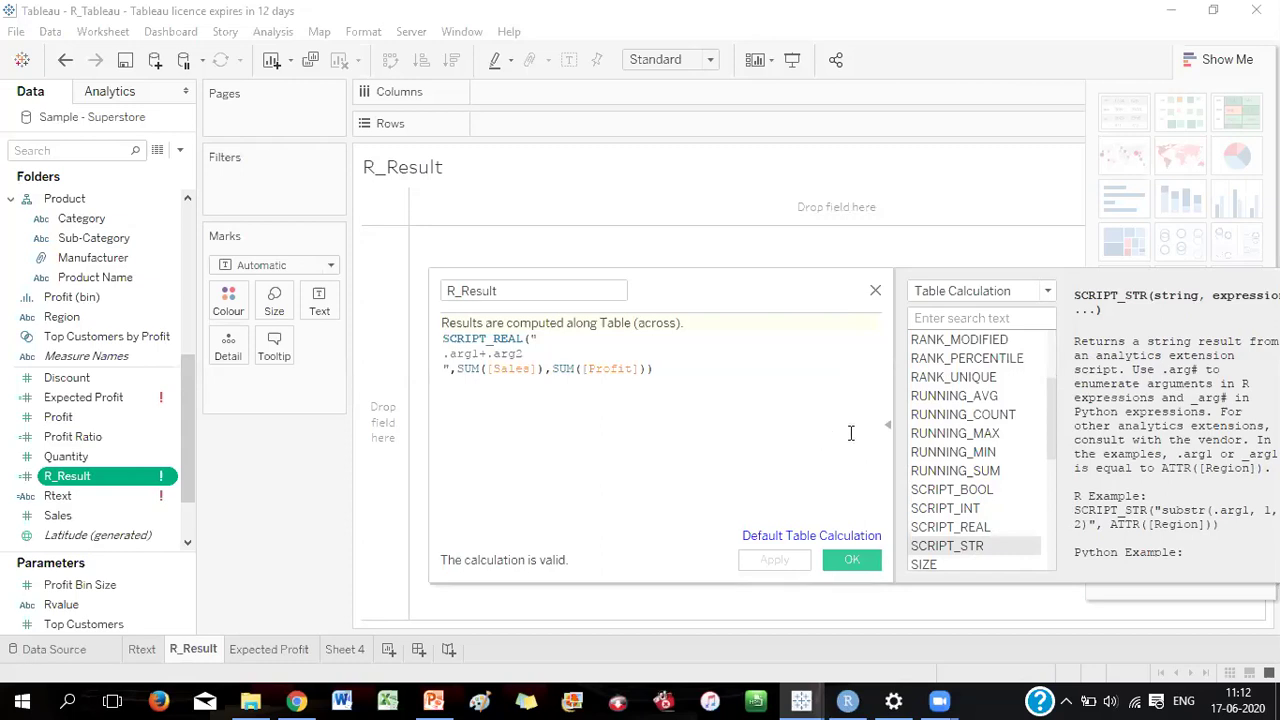
Hide the function reference, accept the R_Result calculation and select the R_Result field in the data list
click(888, 428)
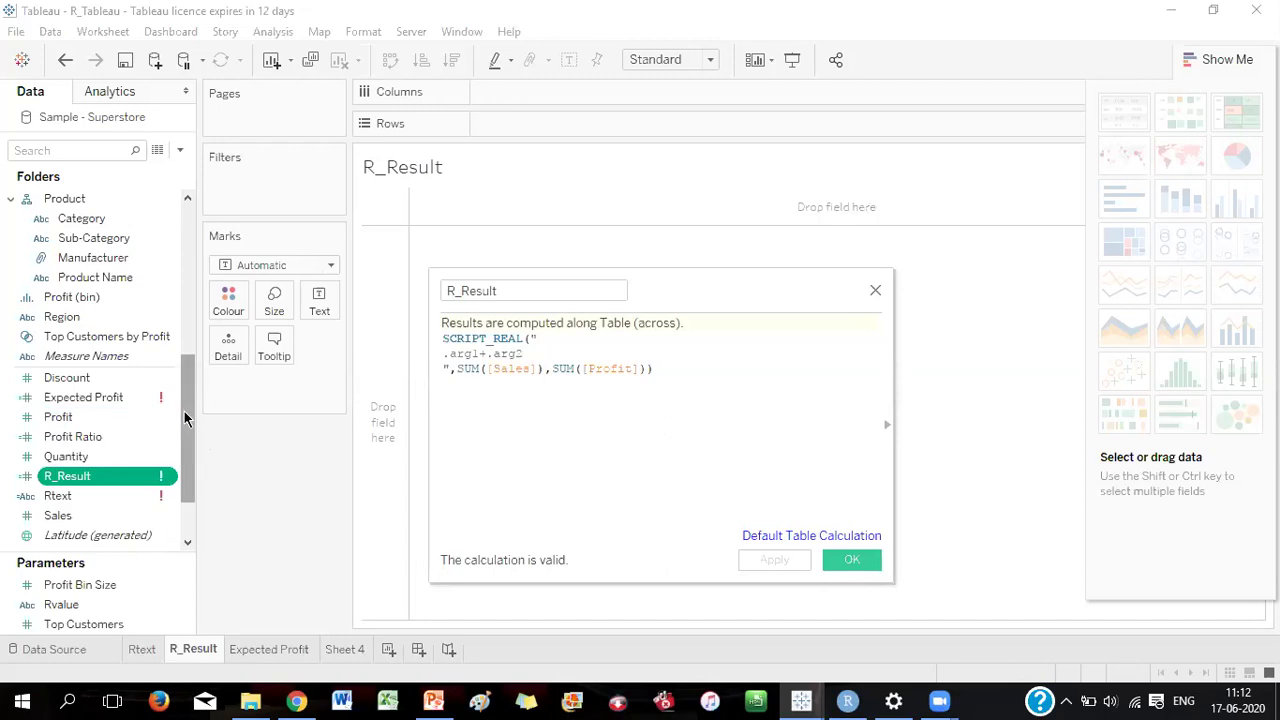
drag(184, 411, 184, 452)
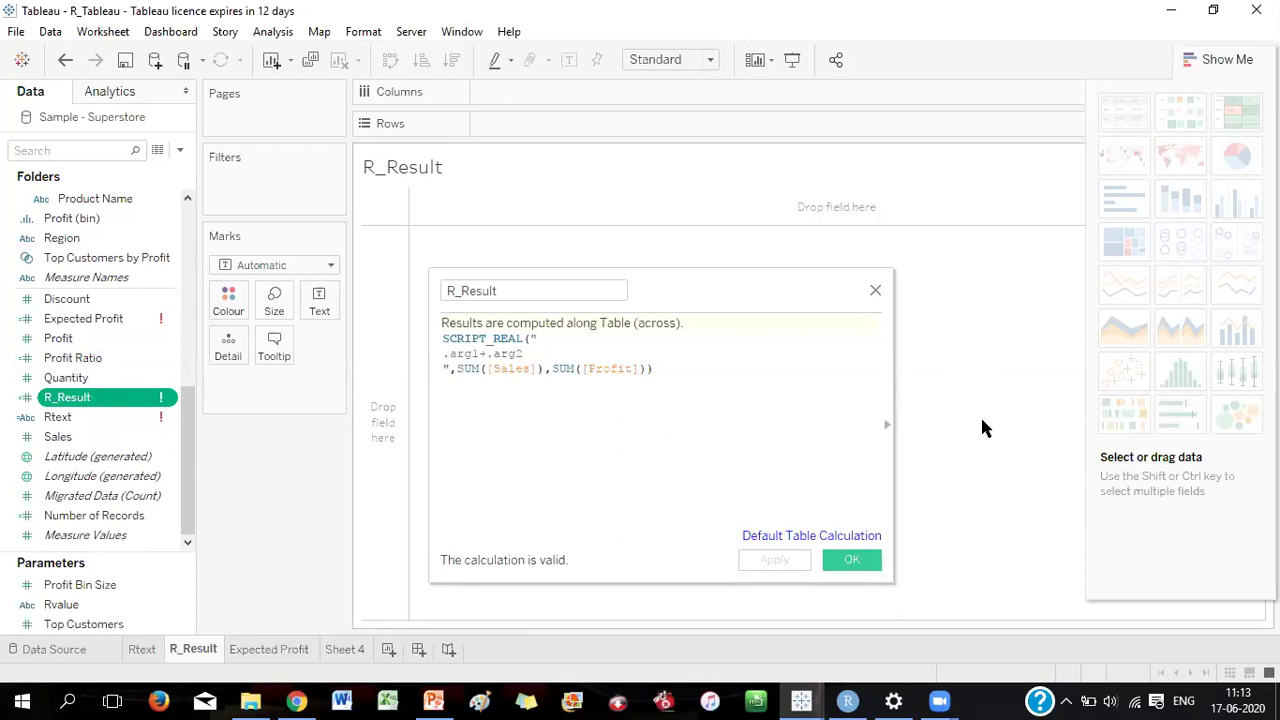
click(860, 561)
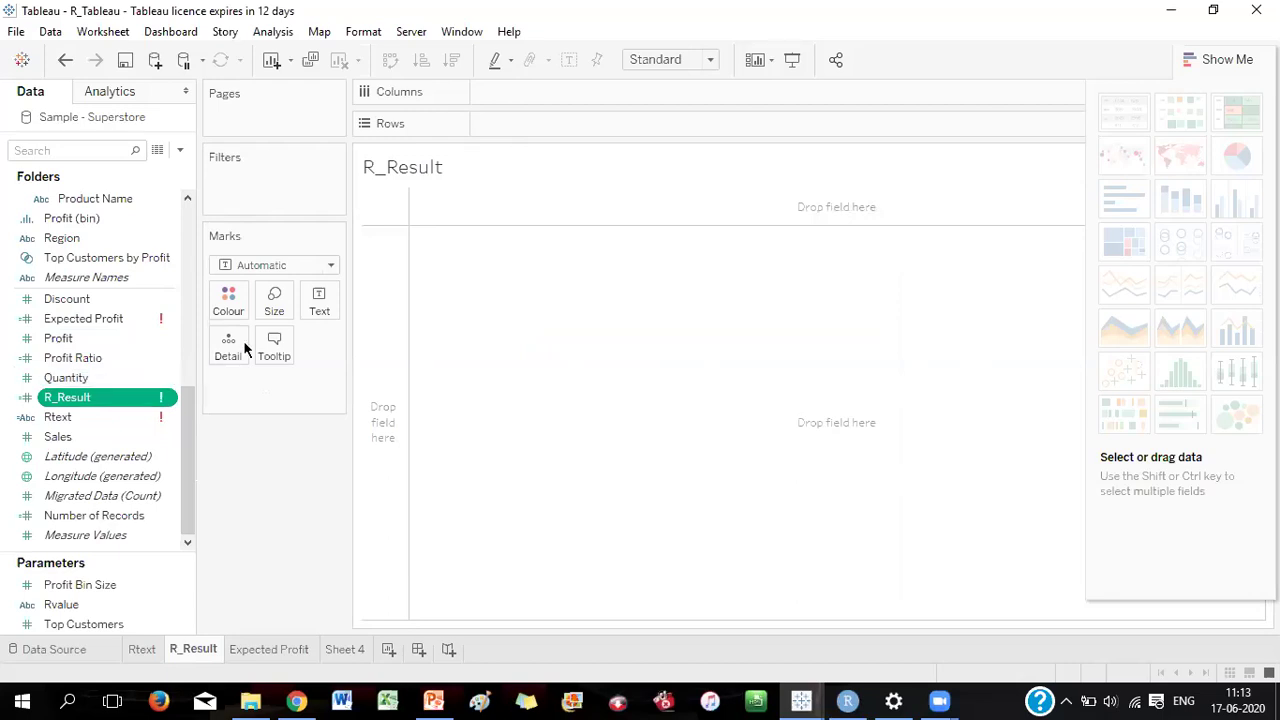
click(104, 378)
click(82, 398)
Set the RServe analytics extension server to localhost, test the connection and save the settings
click(508, 32)
mouse_move(545, 208)
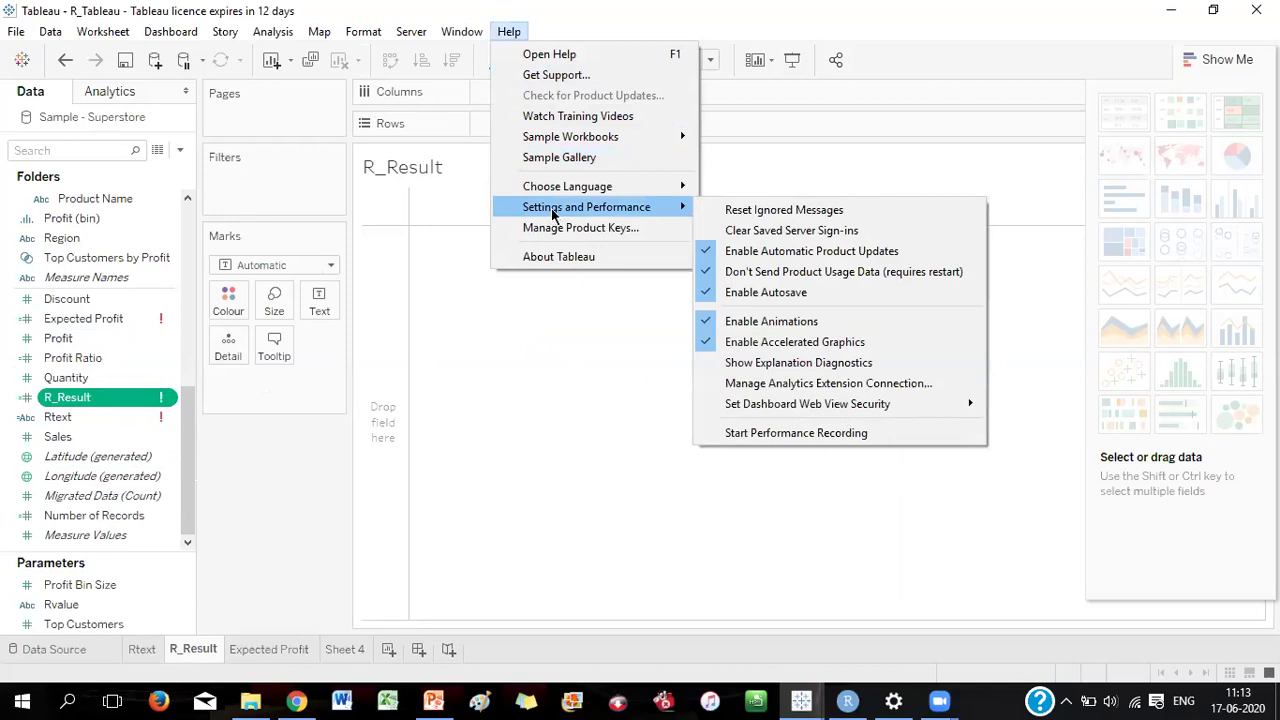
click(778, 383)
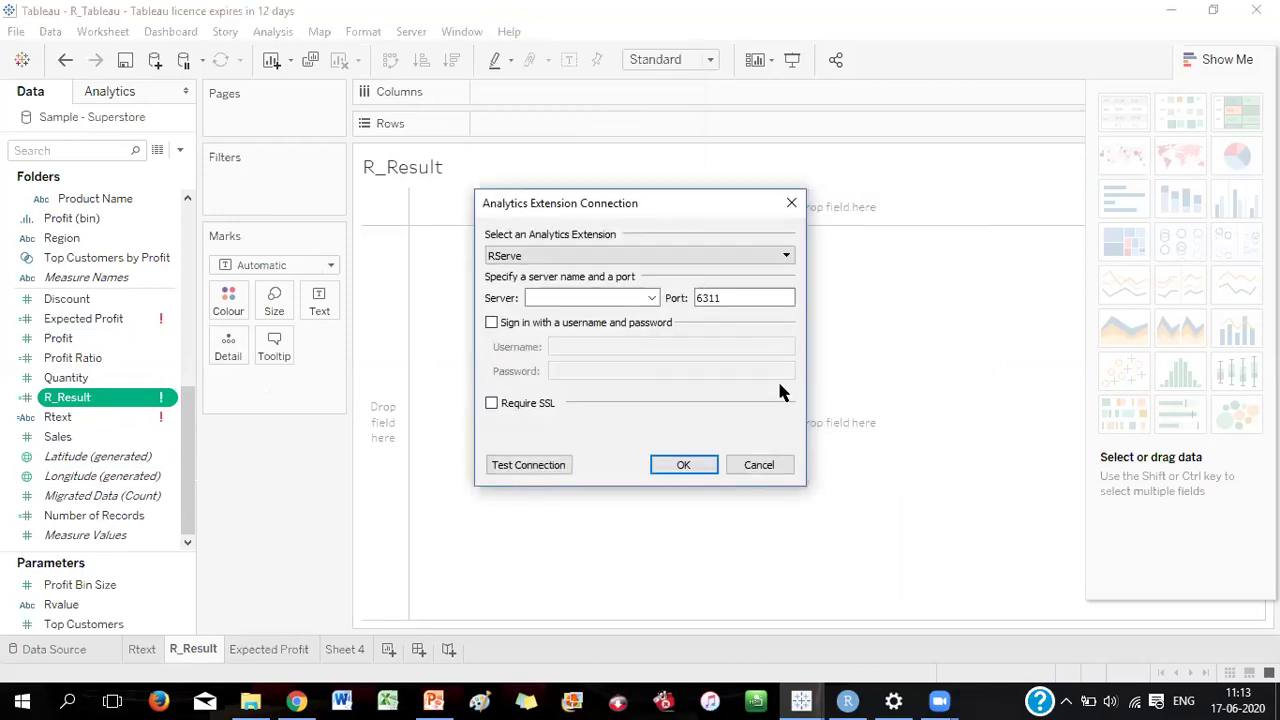
click(600, 298)
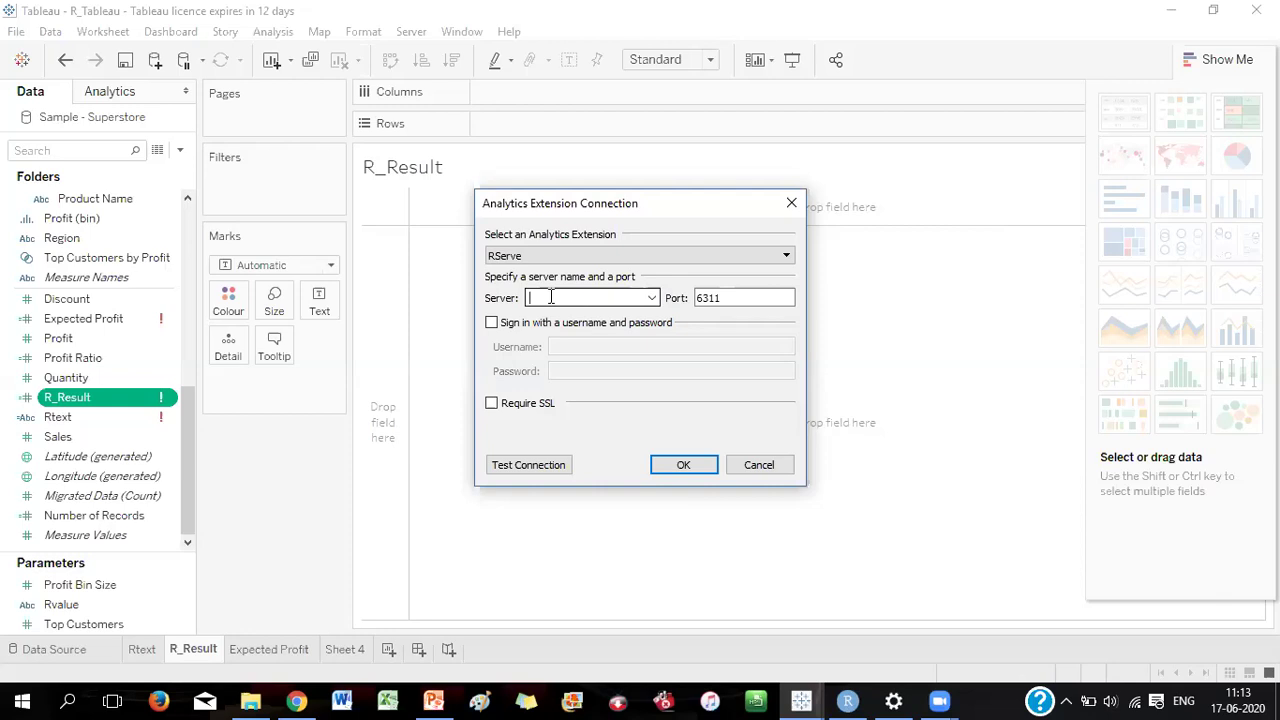
text(localhost)
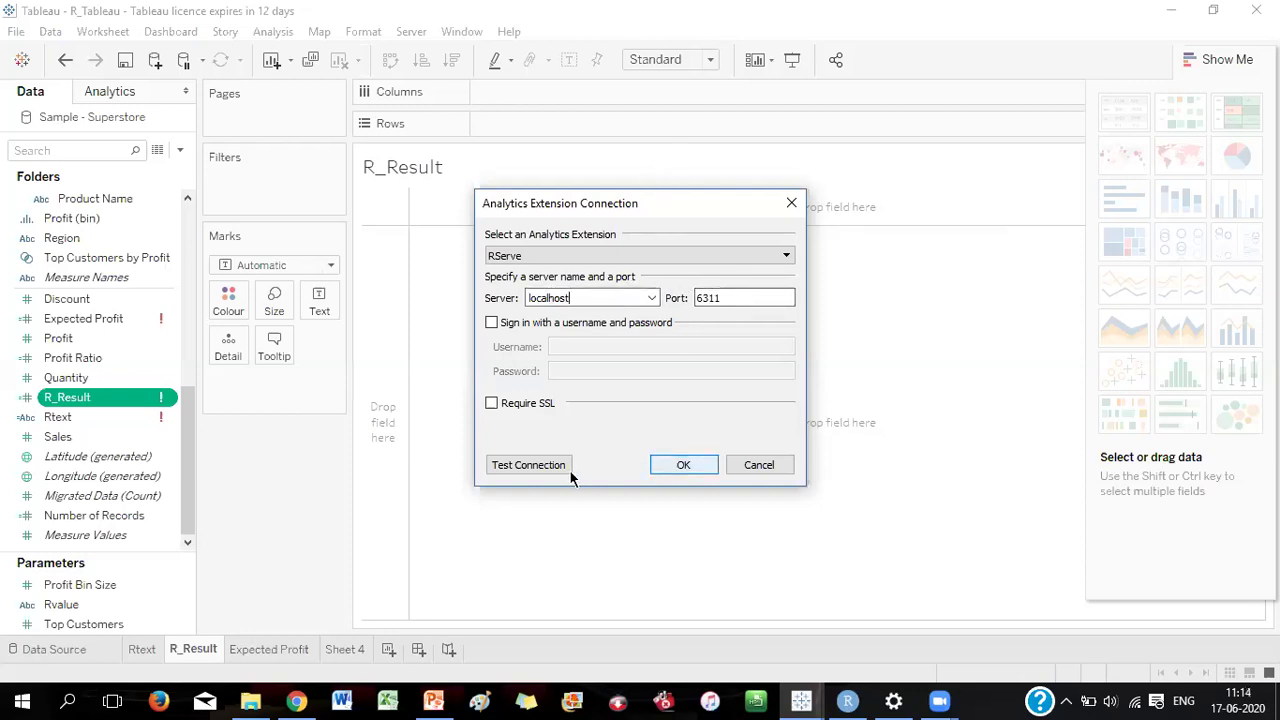
click(529, 465)
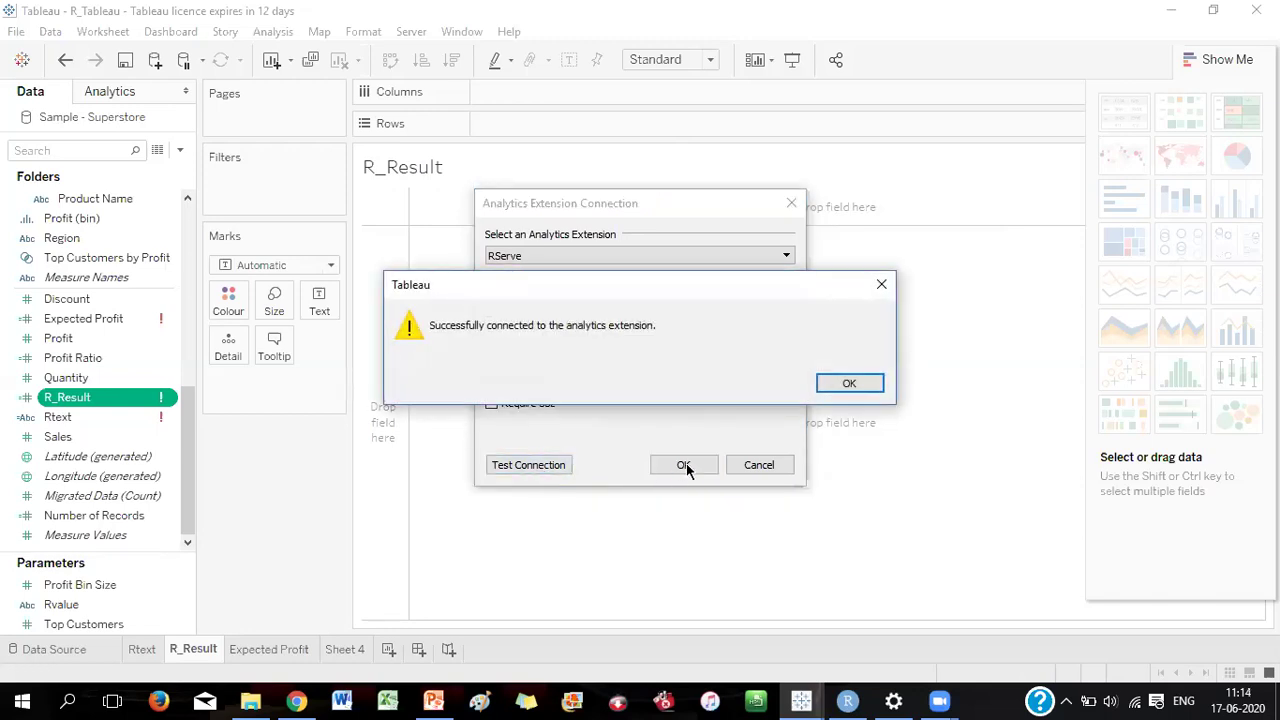
click(849, 383)
click(690, 460)
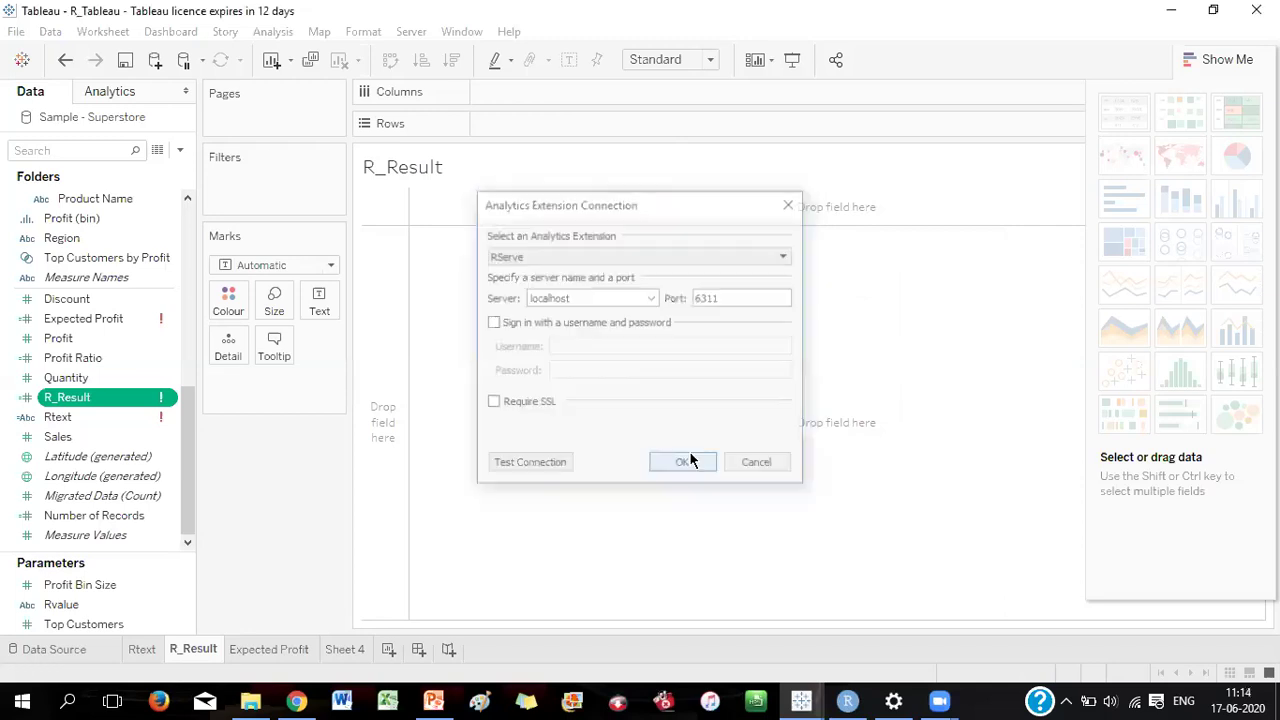
Add R_Result and Sales to the rows and display them as a text table
mouse_move(86, 397)
mouse_down()
mouse_move(109, 397)
mouse_move(397, 197)
mouse_move(488, 99)
mouse_move(519, 116)
mouse_up()
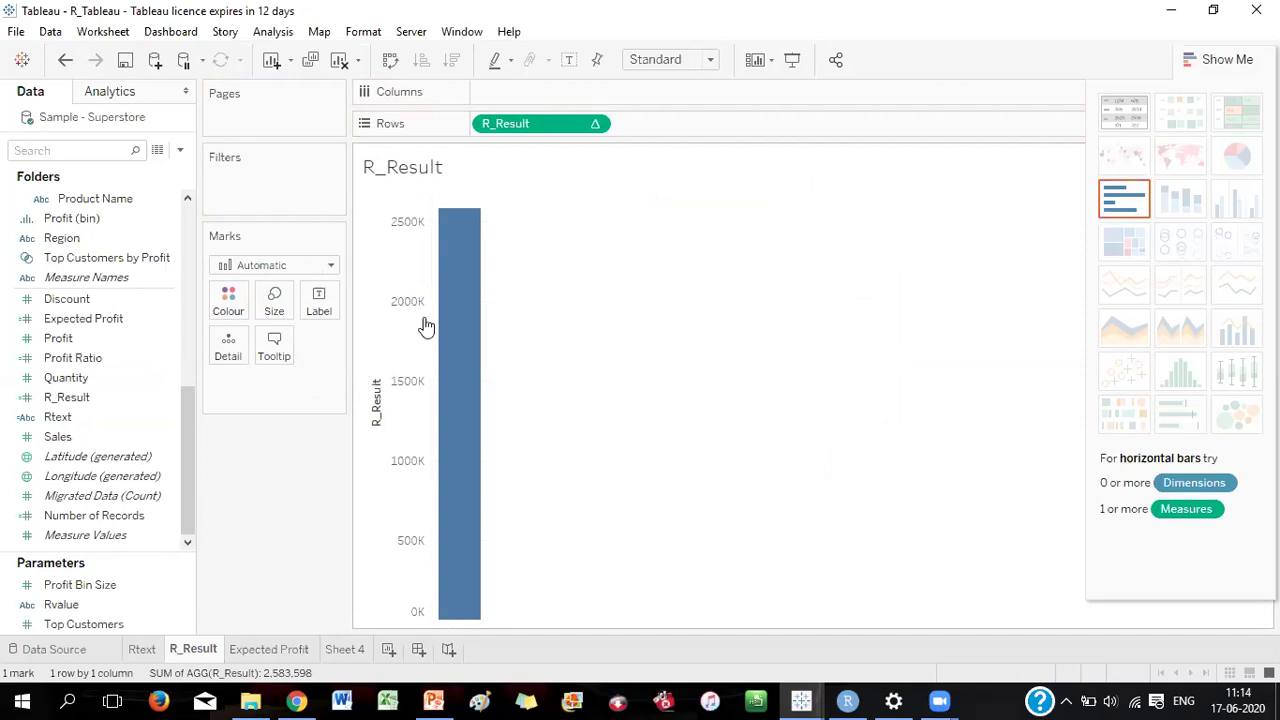
drag(55, 446, 643, 128)
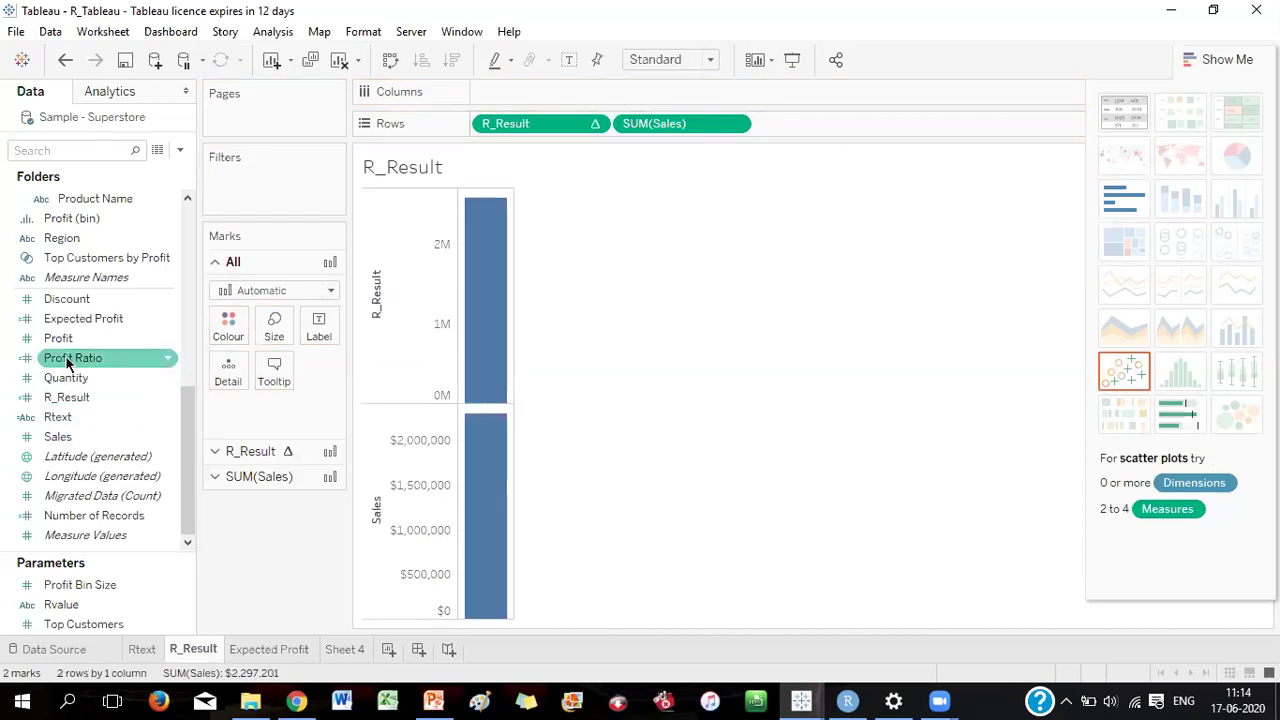
click(1122, 111)
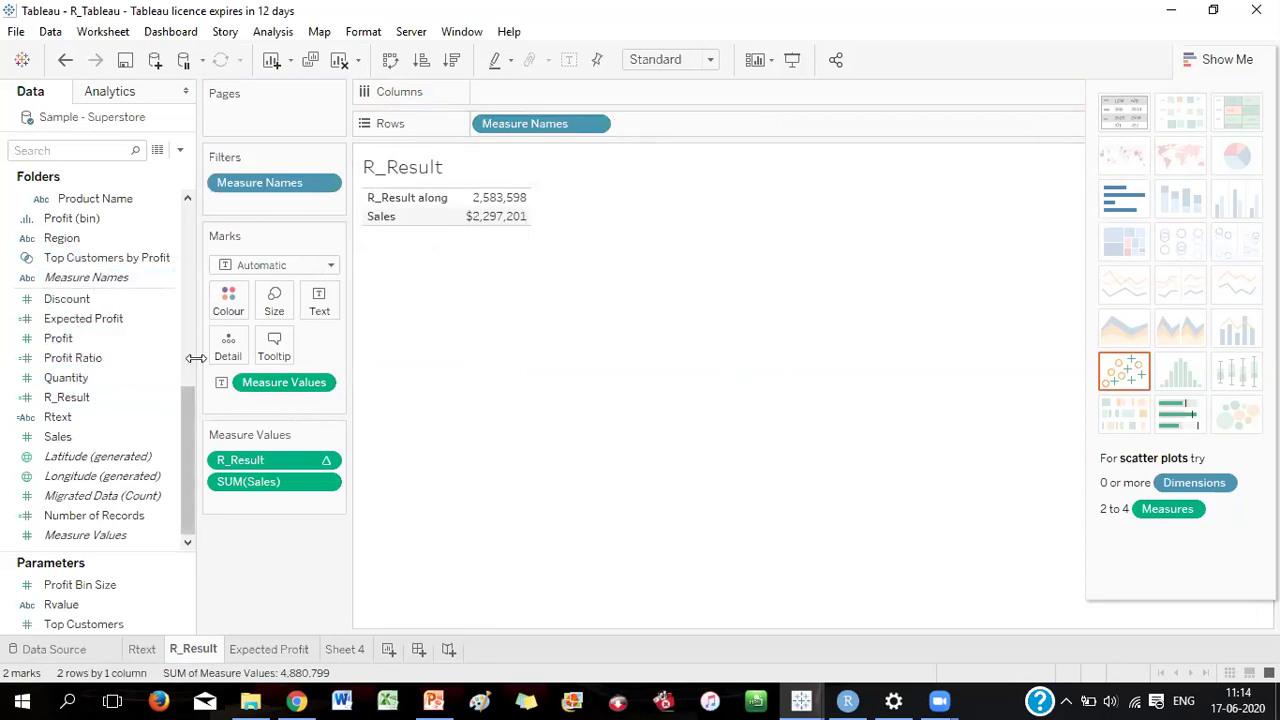
Swap the rows and columns so the measures run across, and break the table down by Sub-Category in rows
drag(545, 123, 204, 327)
key(ctrl+w)
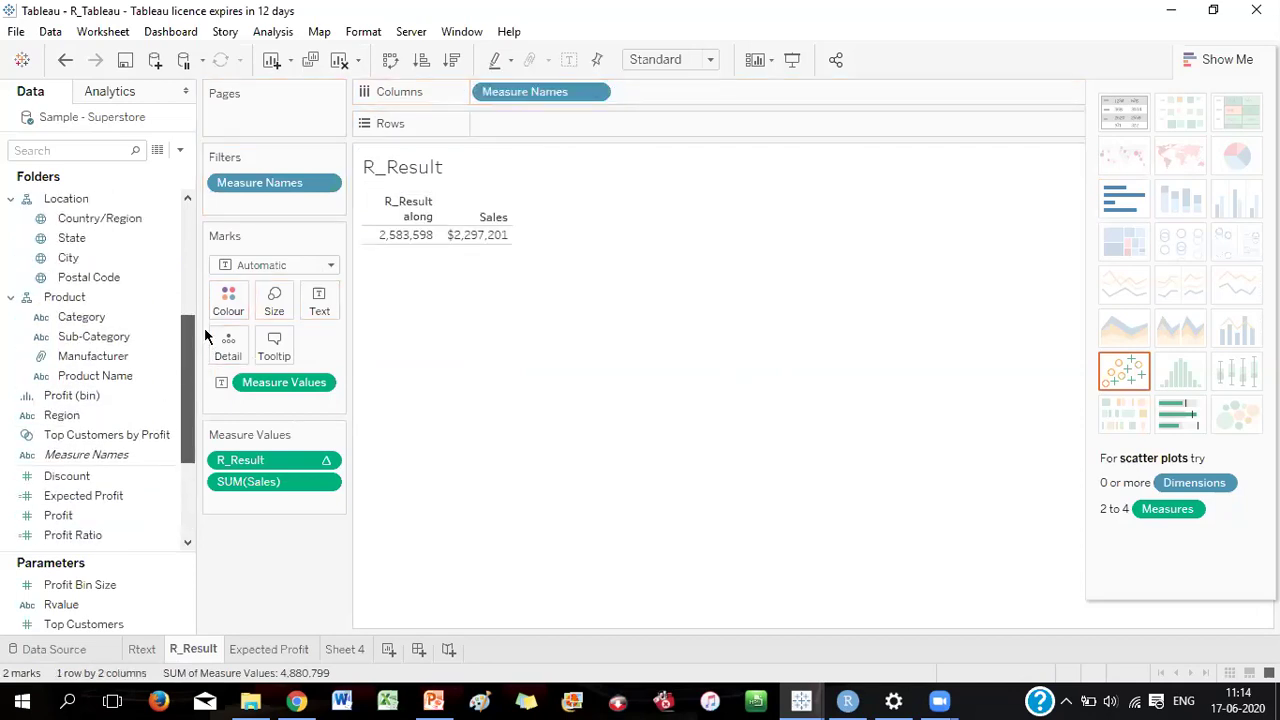
drag(119, 343, 538, 127)
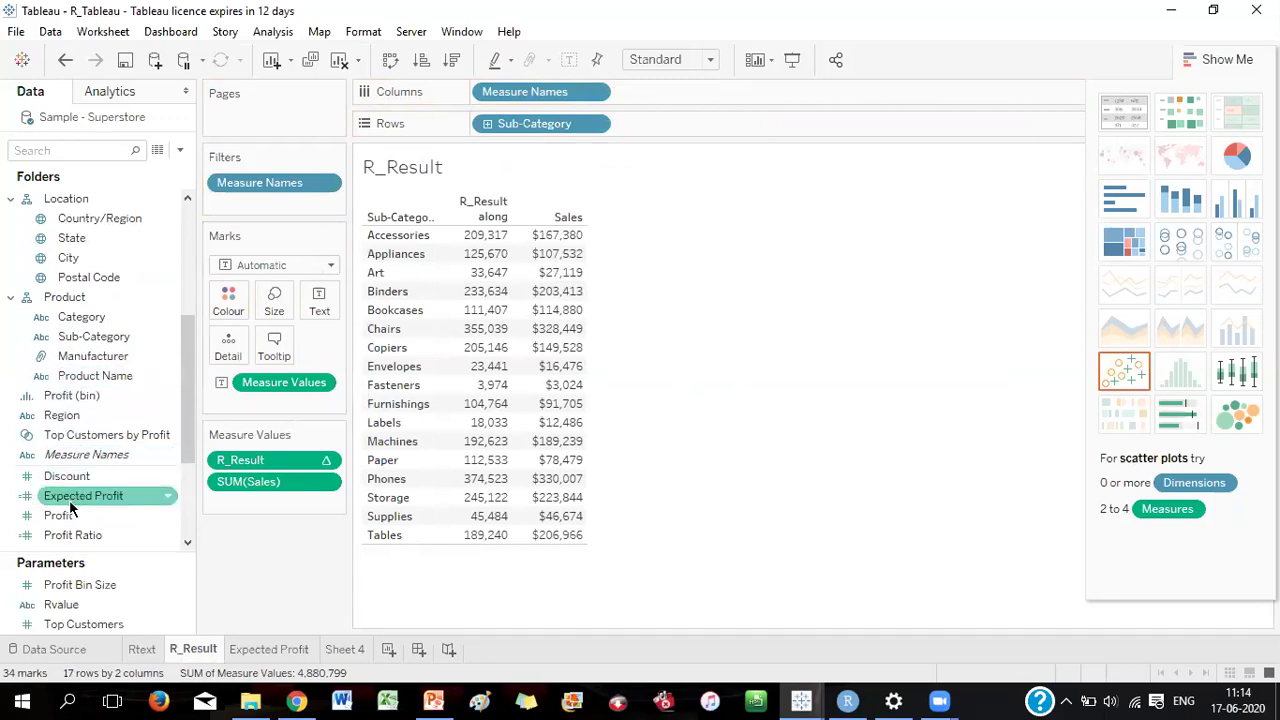
Add Profit to the Sub-Category text table and order the measures as Sales, Profit, R_Result
drag(62, 515, 674, 84)
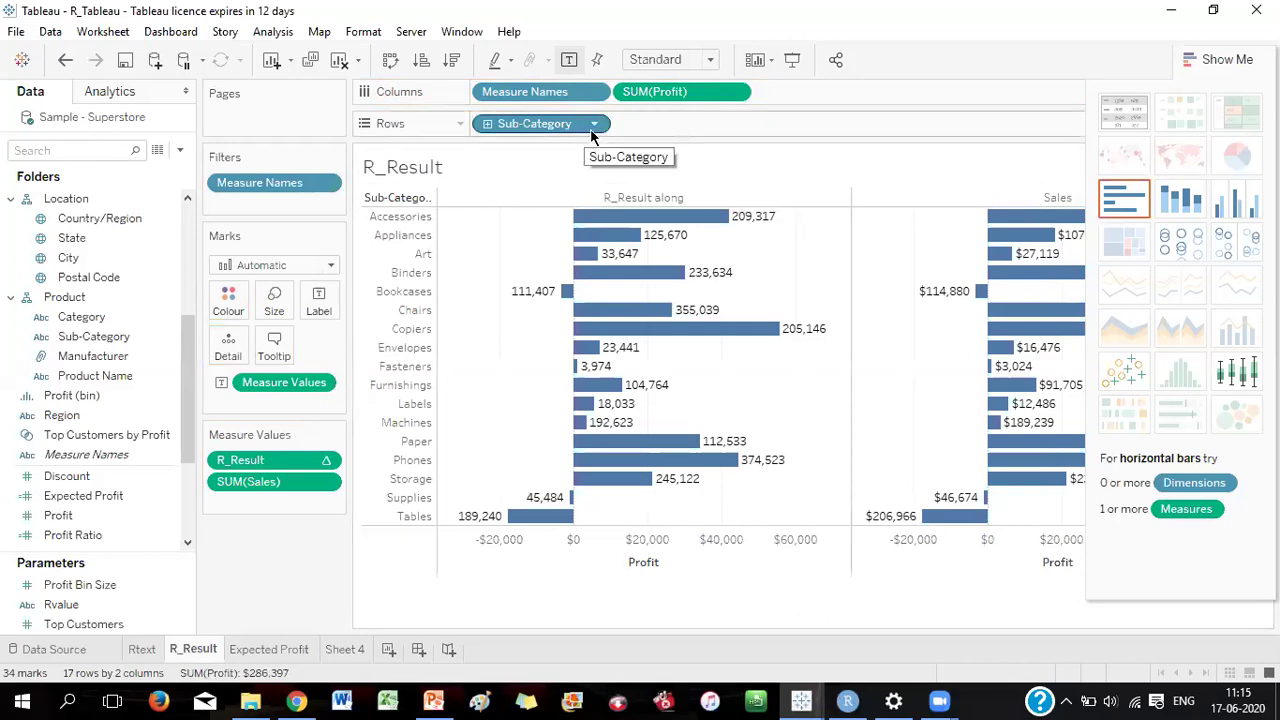
click(1125, 113)
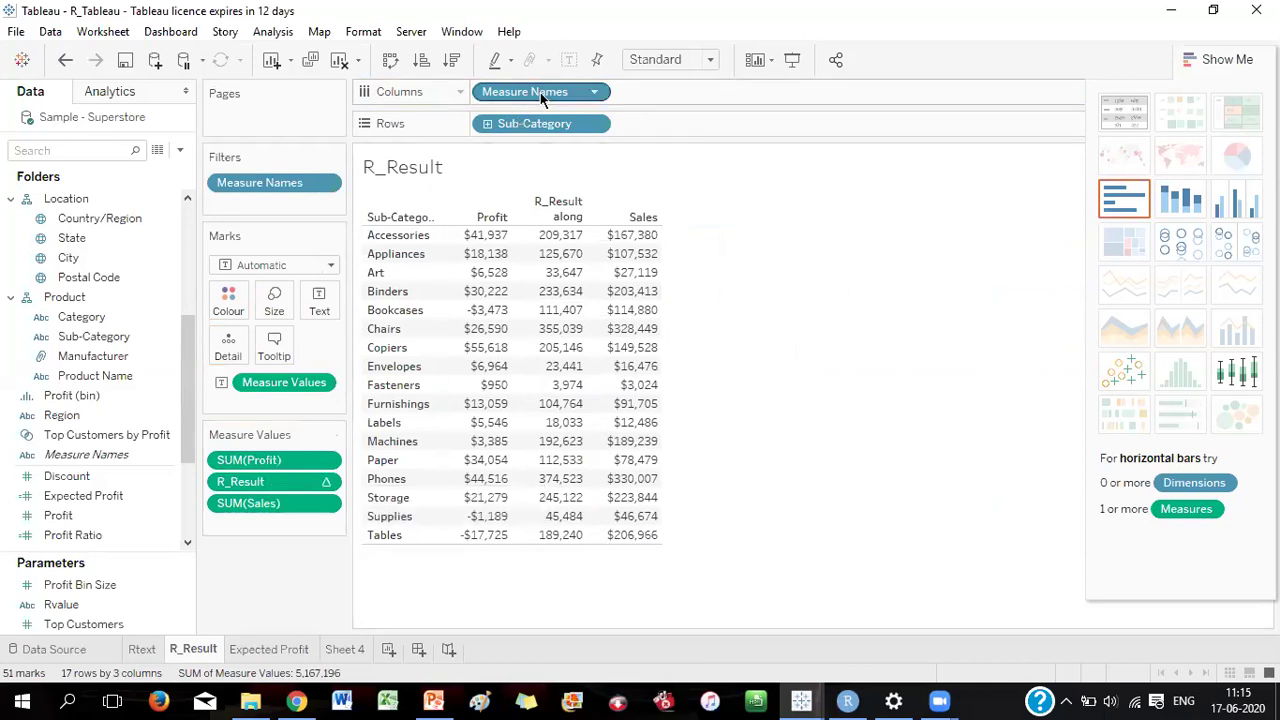
drag(280, 505, 268, 458)
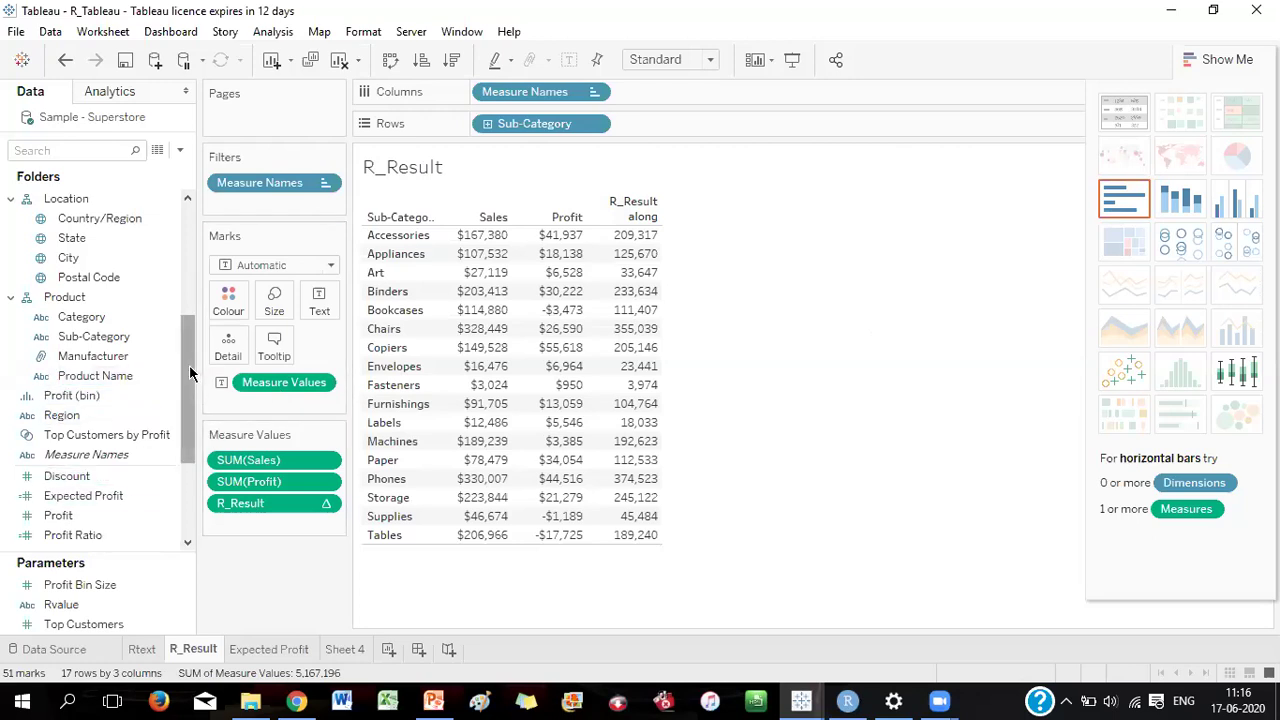
Exclude R_Result along from the Measure Names filter, leaving only Profit and Sales selected
scroll(189, 365, down, 2)
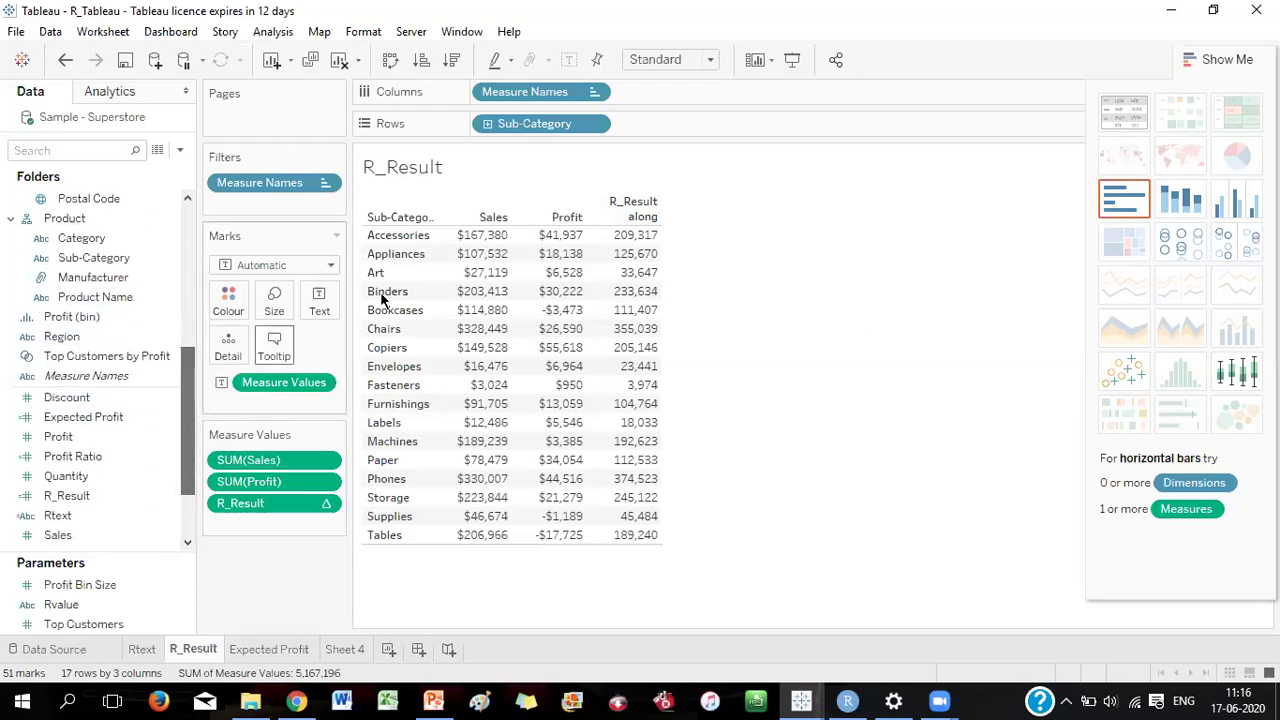
click(593, 95)
click(545, 116)
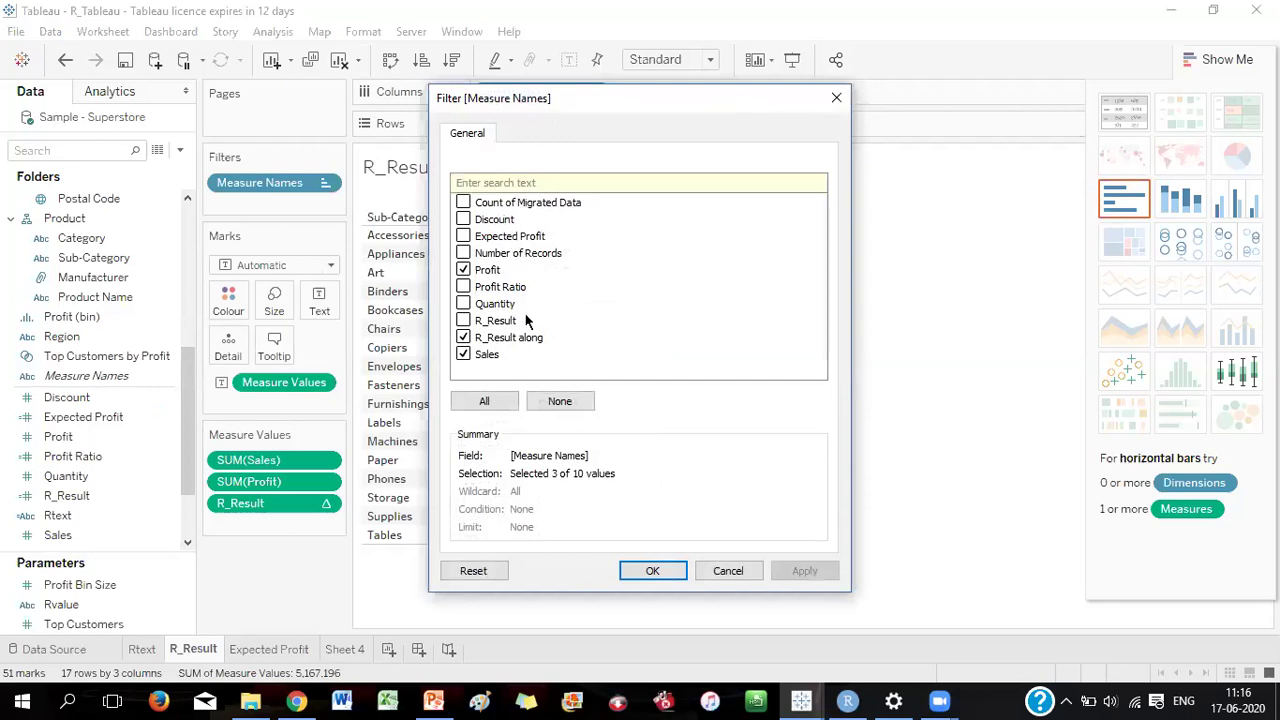
click(463, 337)
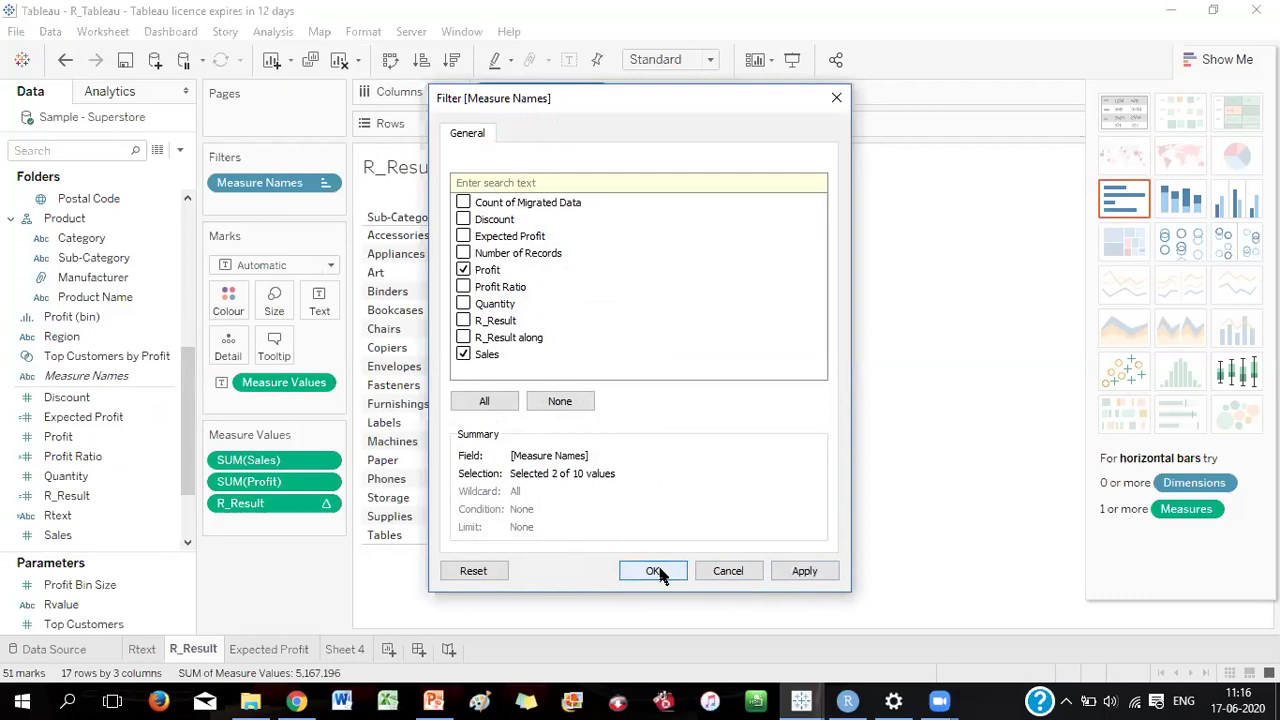
click(804, 571)
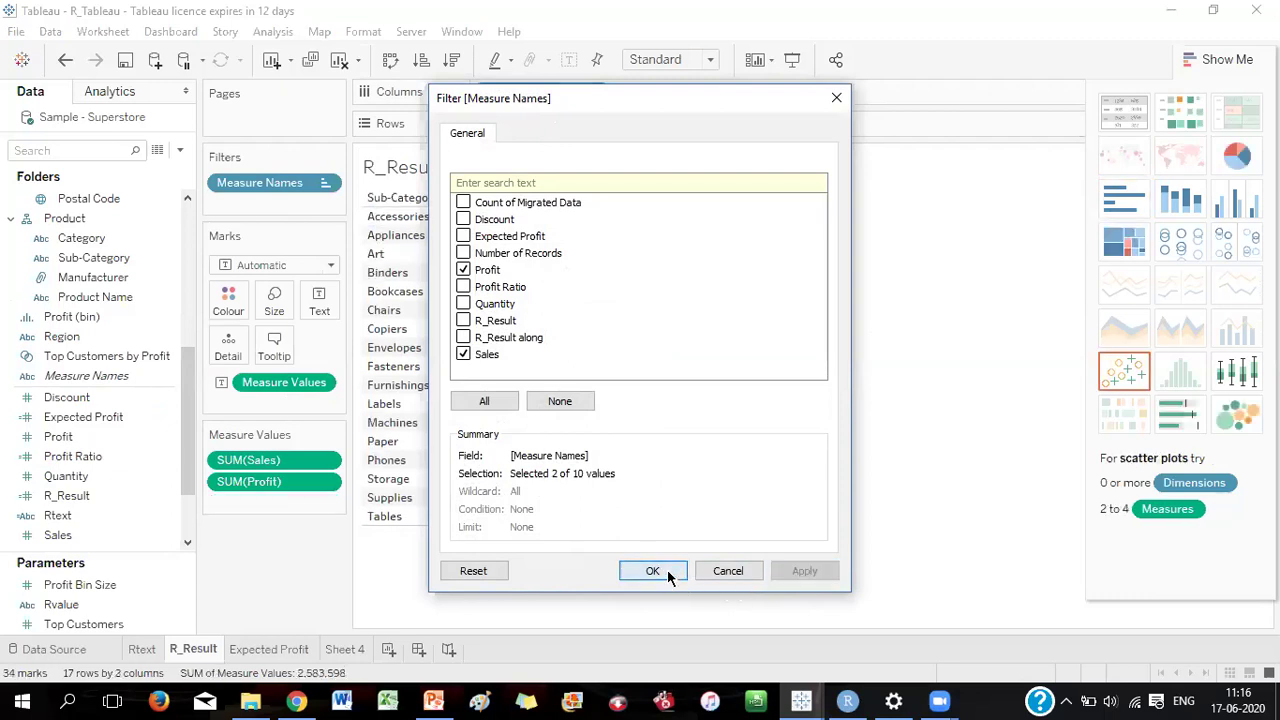
click(652, 571)
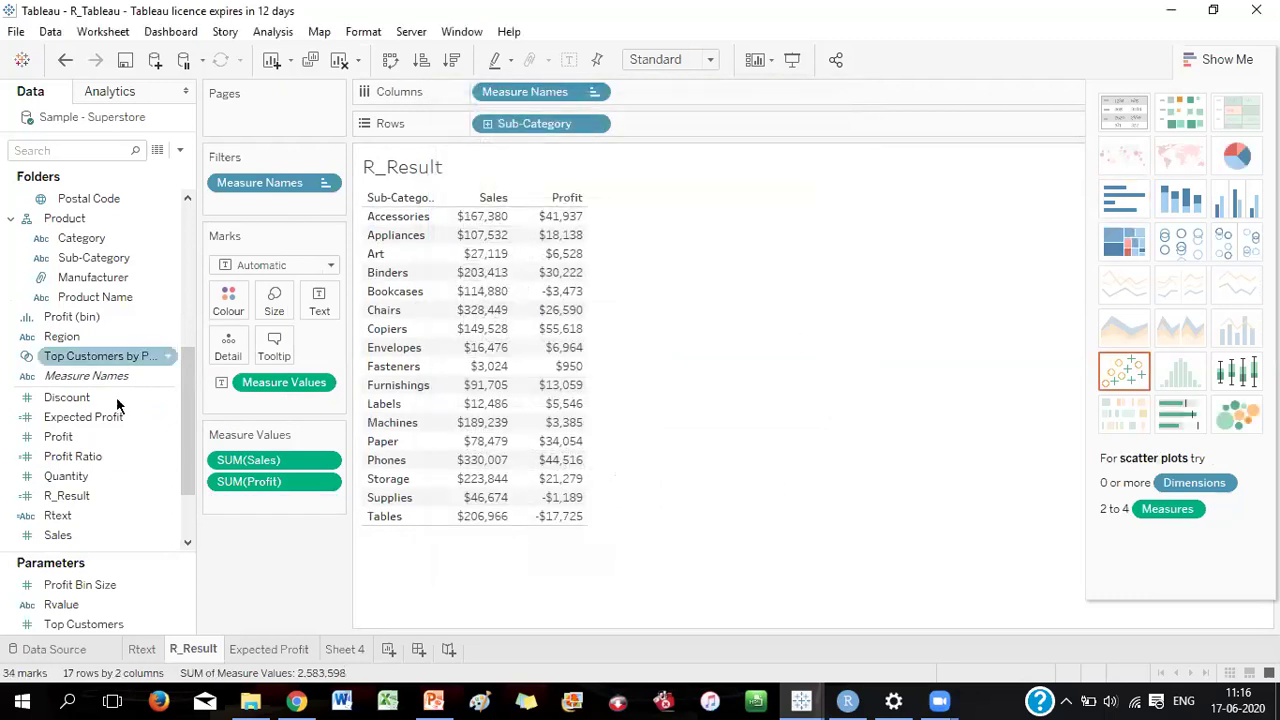
Add the R_Result field back to the Sub-Category view and display it as a text table
scroll(183, 410, down, 1)
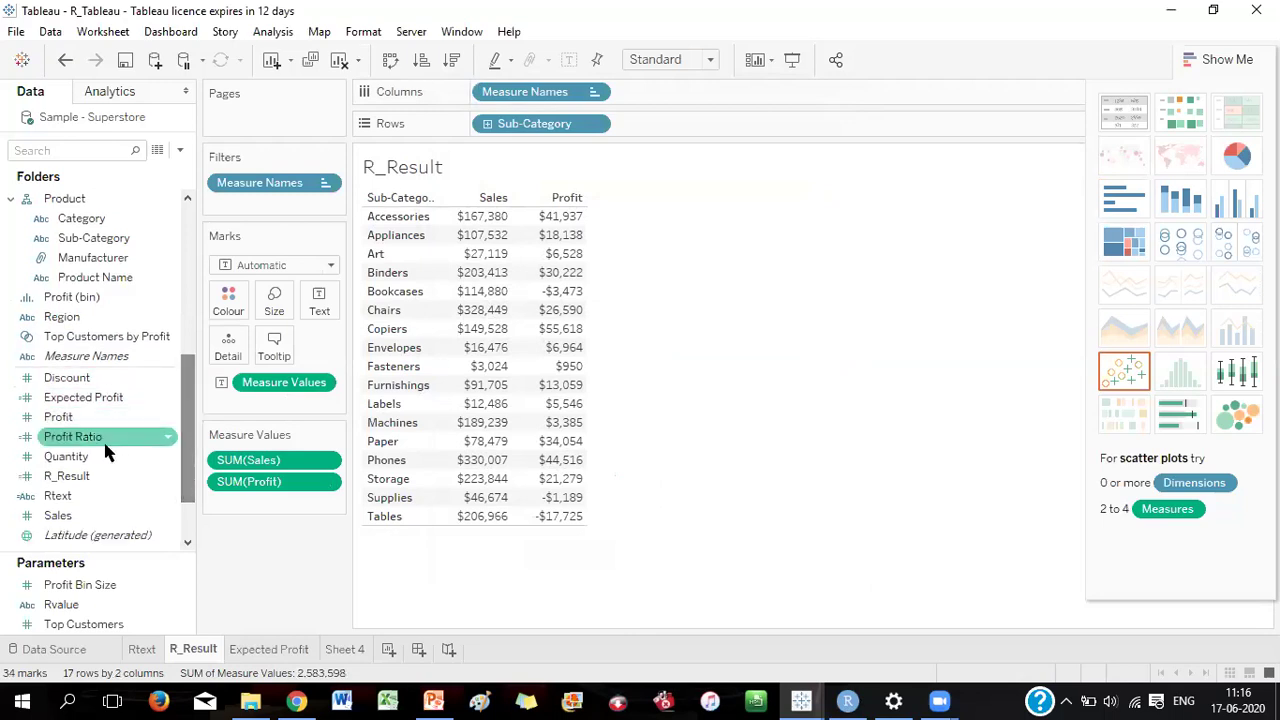
drag(79, 475, 682, 91)
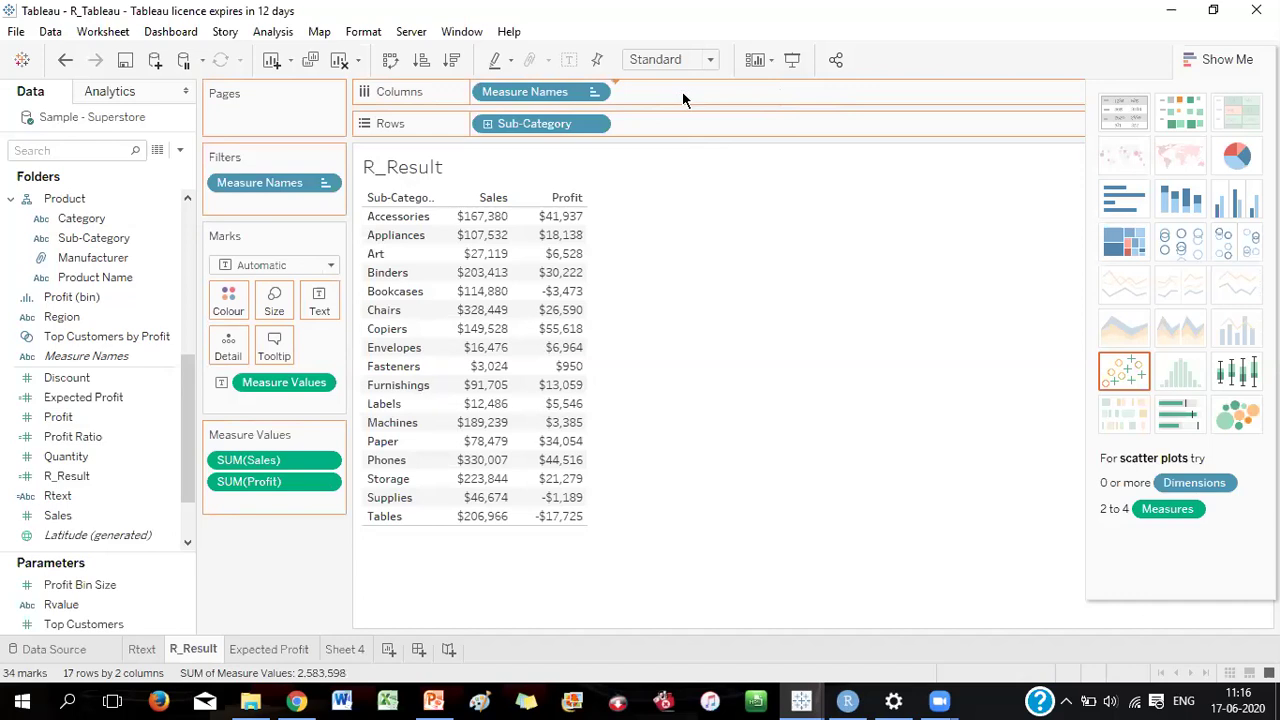
click(1112, 115)
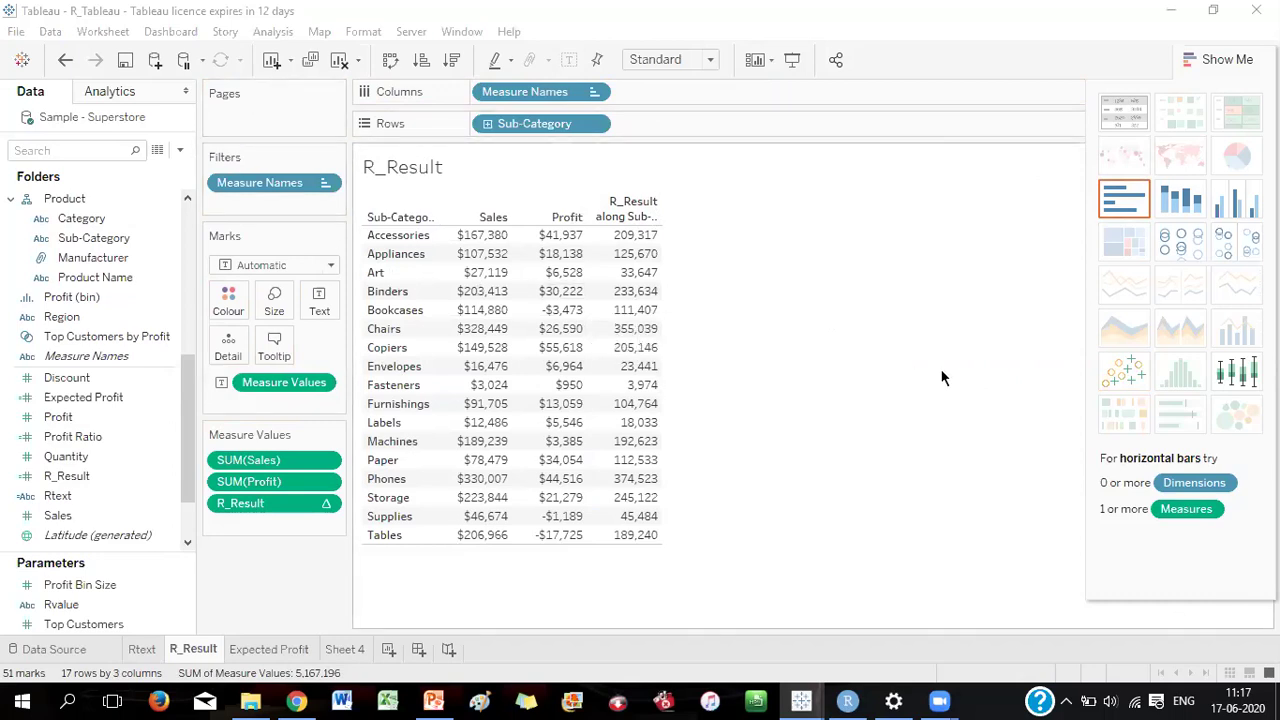
Check the Rserve script in RStudio, then return to Tableau and test the RServe analytics extension connection
click(850, 698)
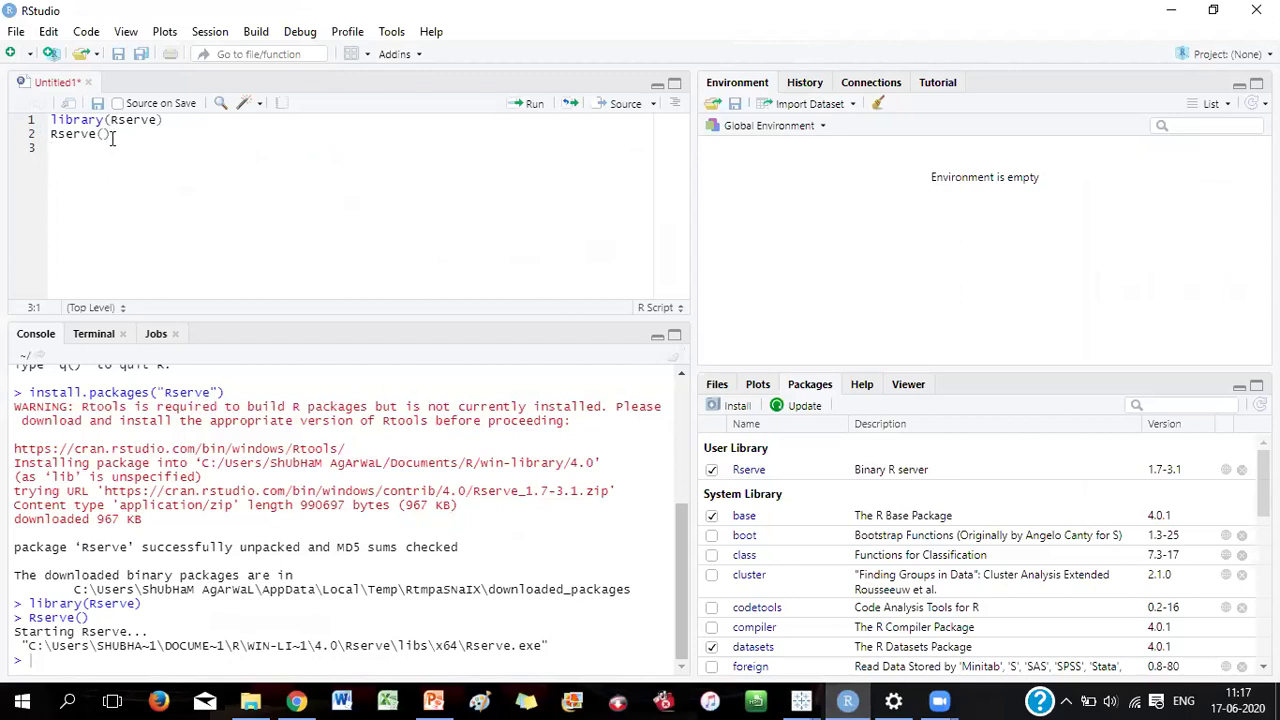
click(1173, 9)
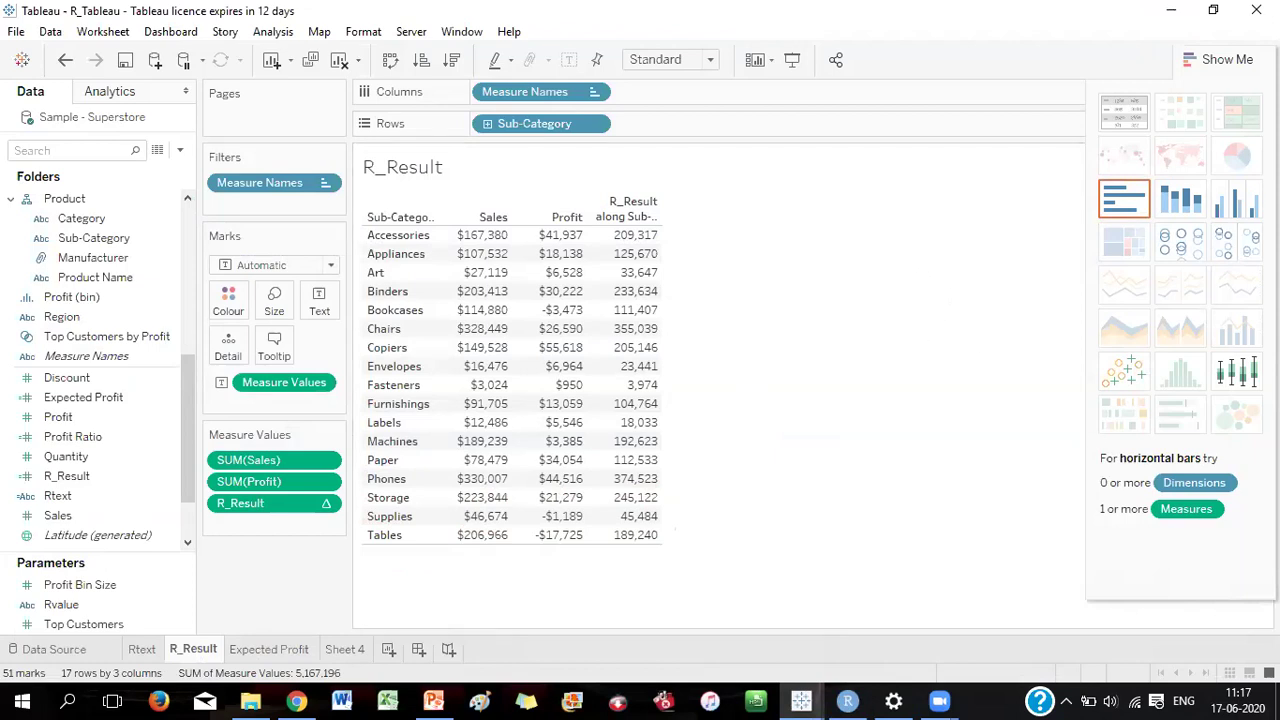
click(508, 32)
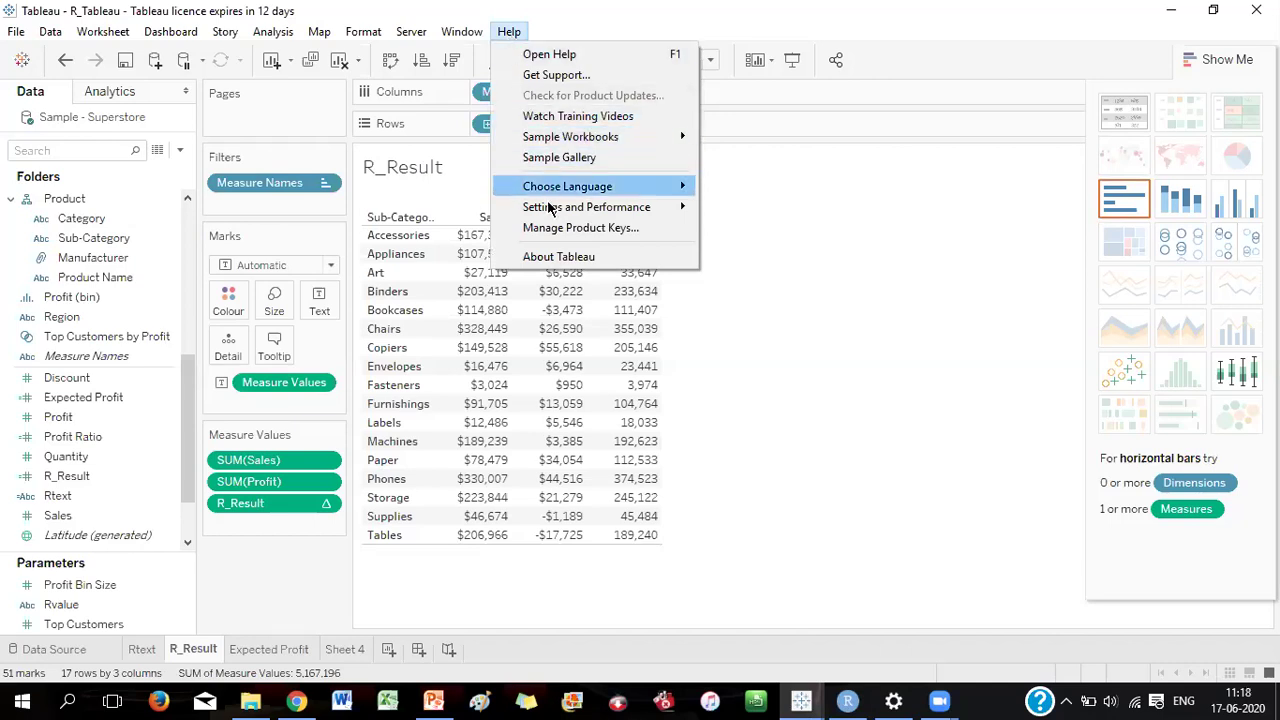
mouse_move(547, 210)
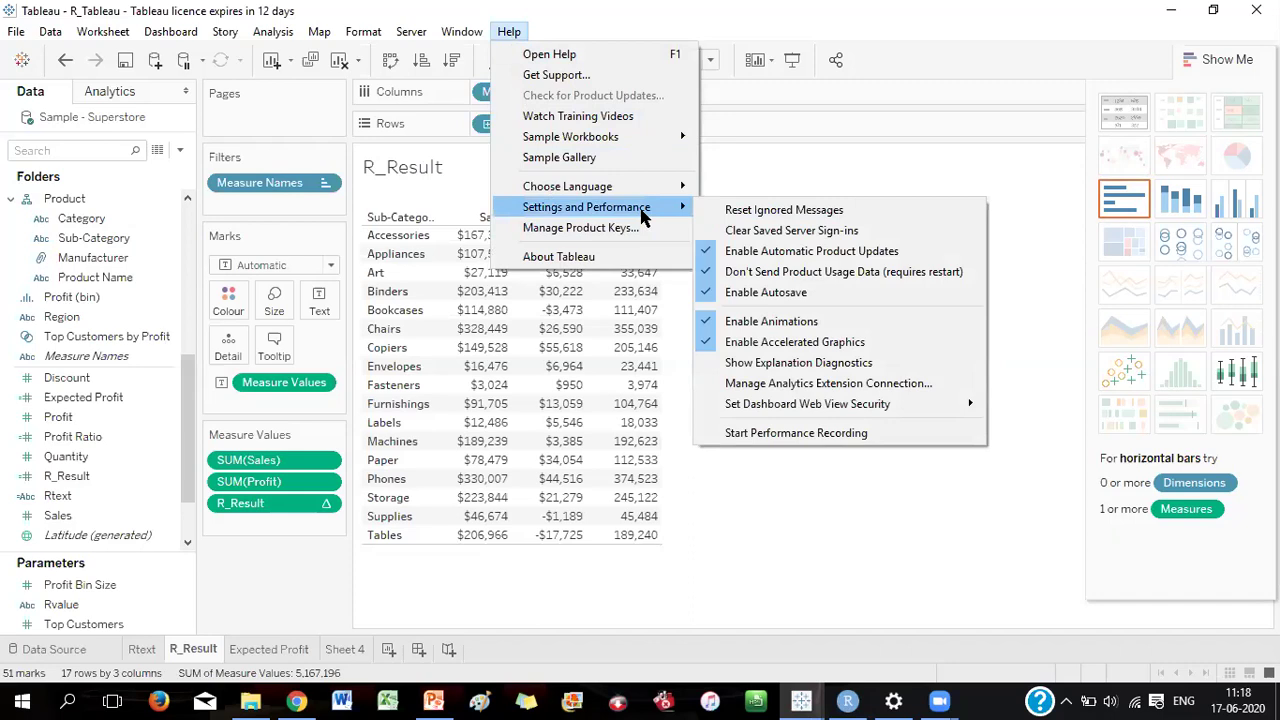
click(752, 385)
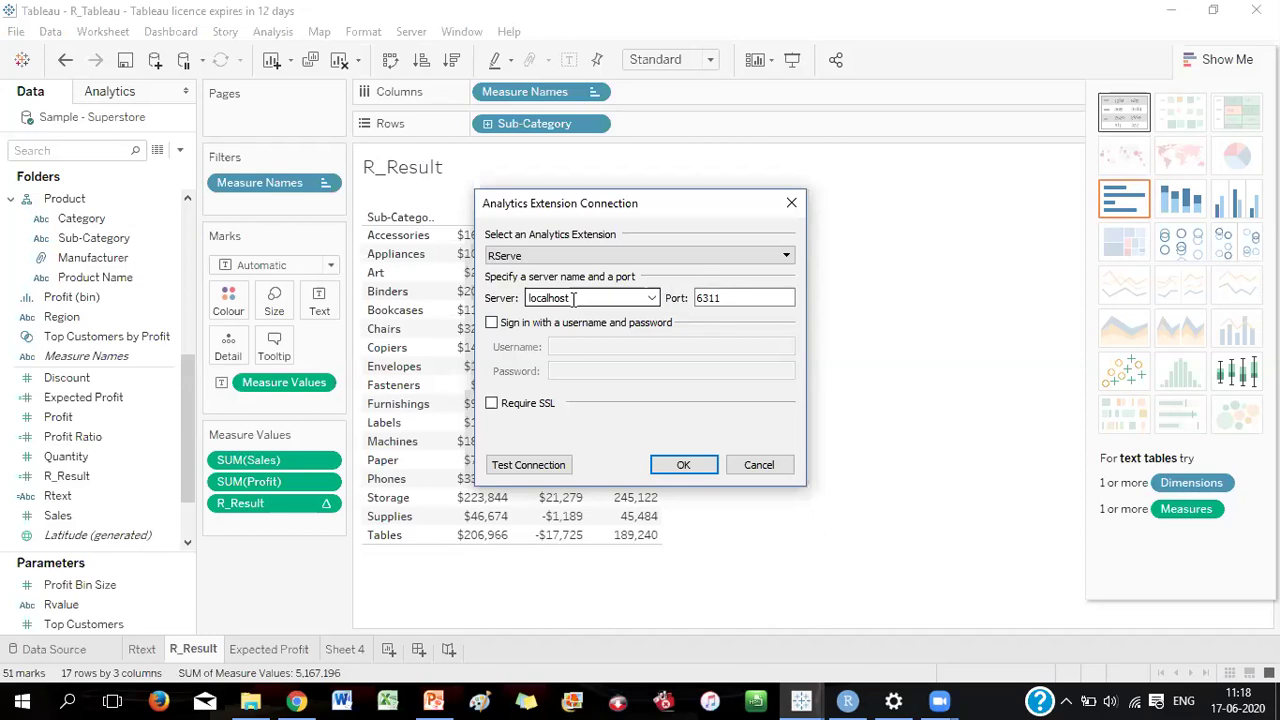
click(529, 466)
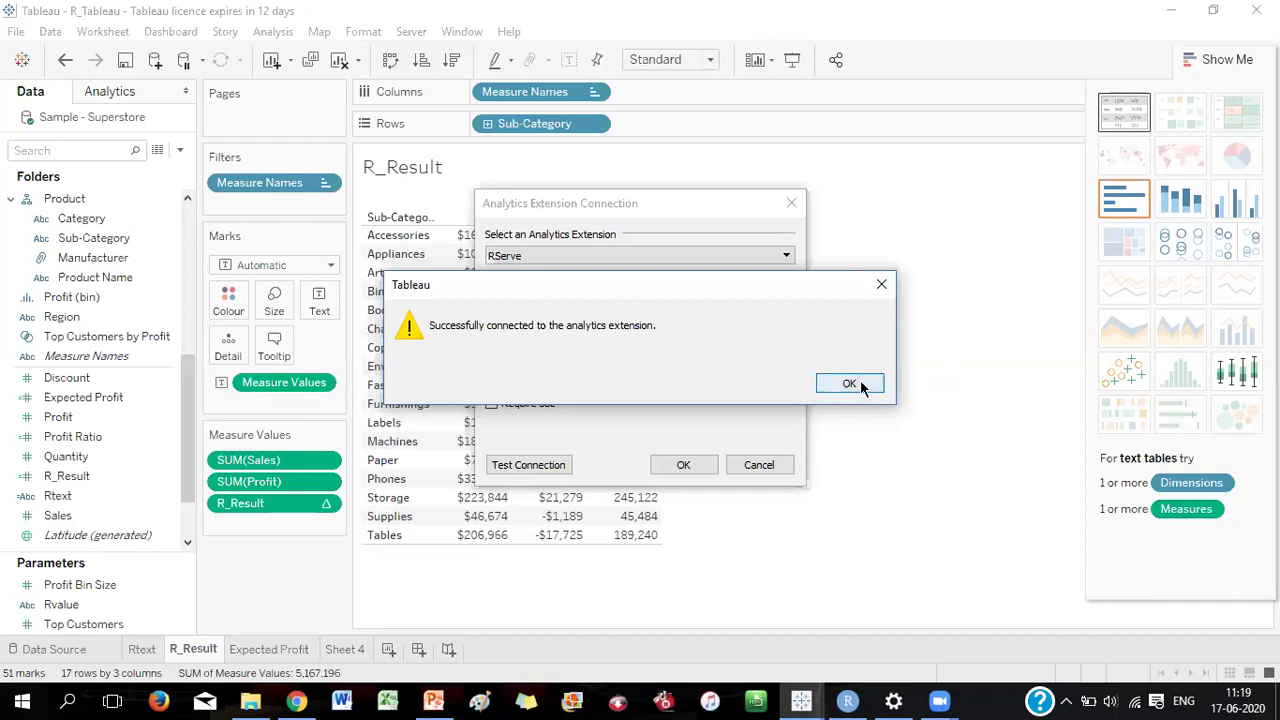
click(879, 287)
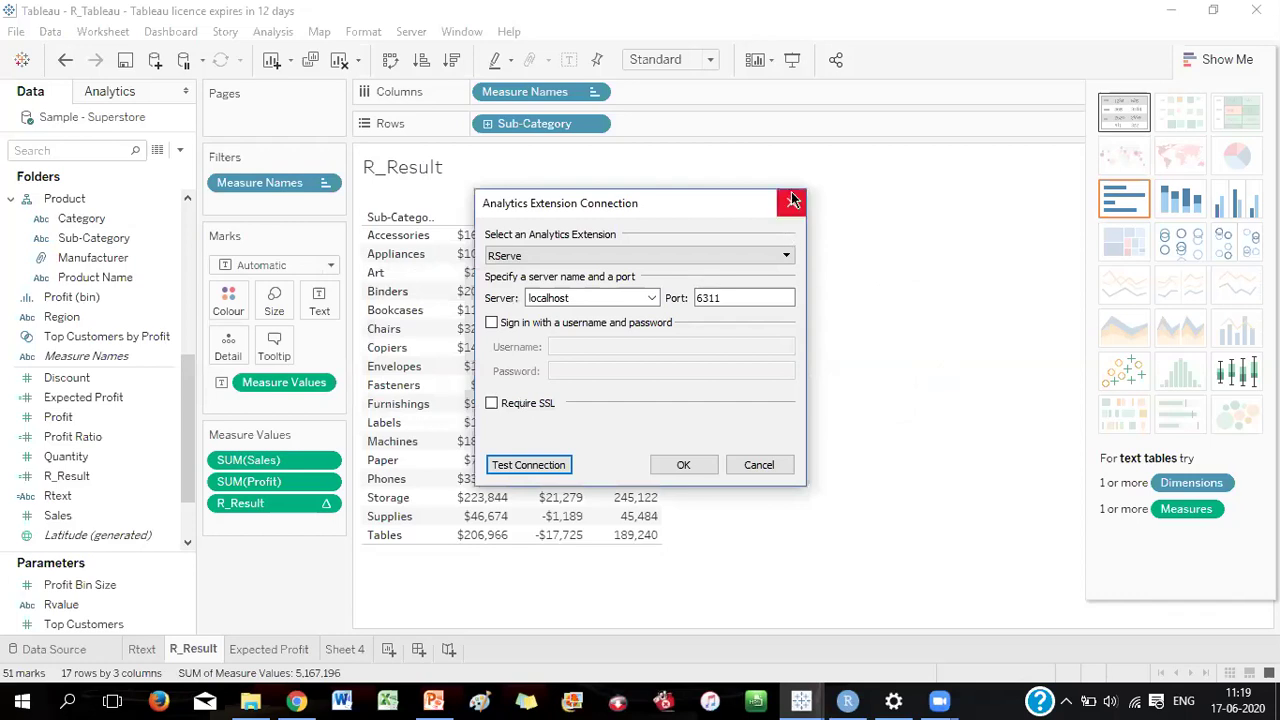
click(683, 465)
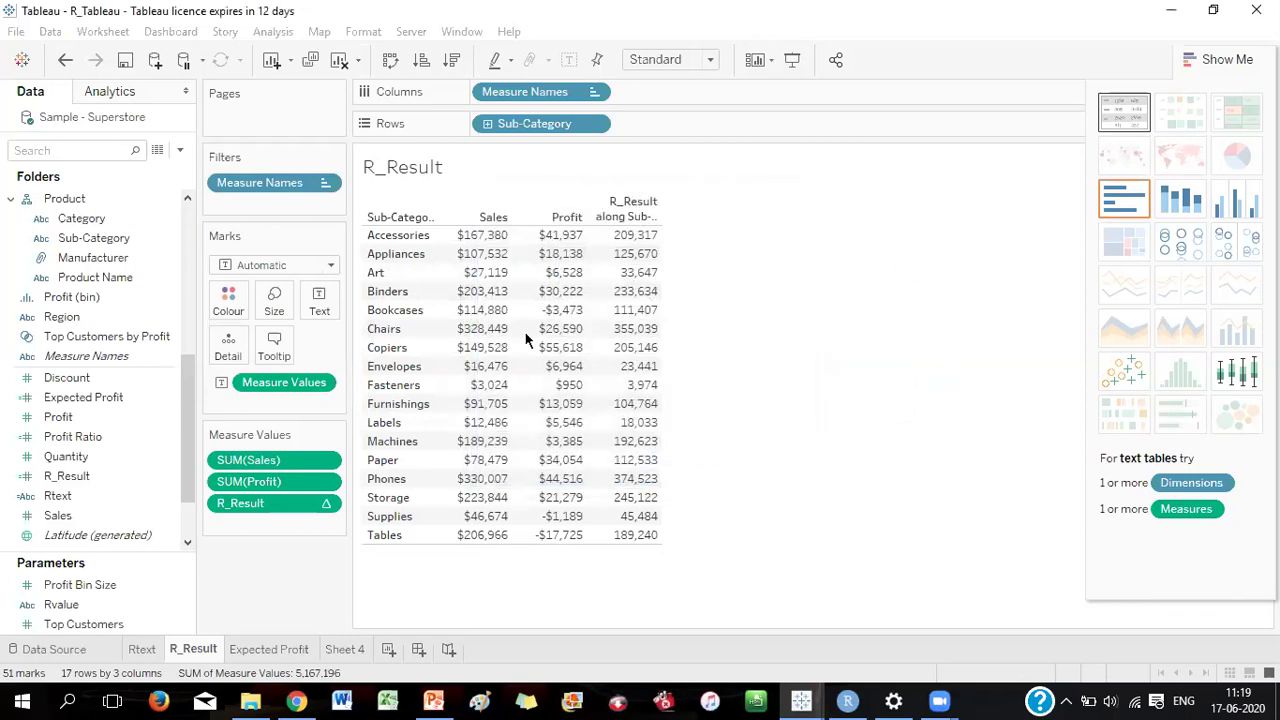
click(62, 513)
click(66, 479)
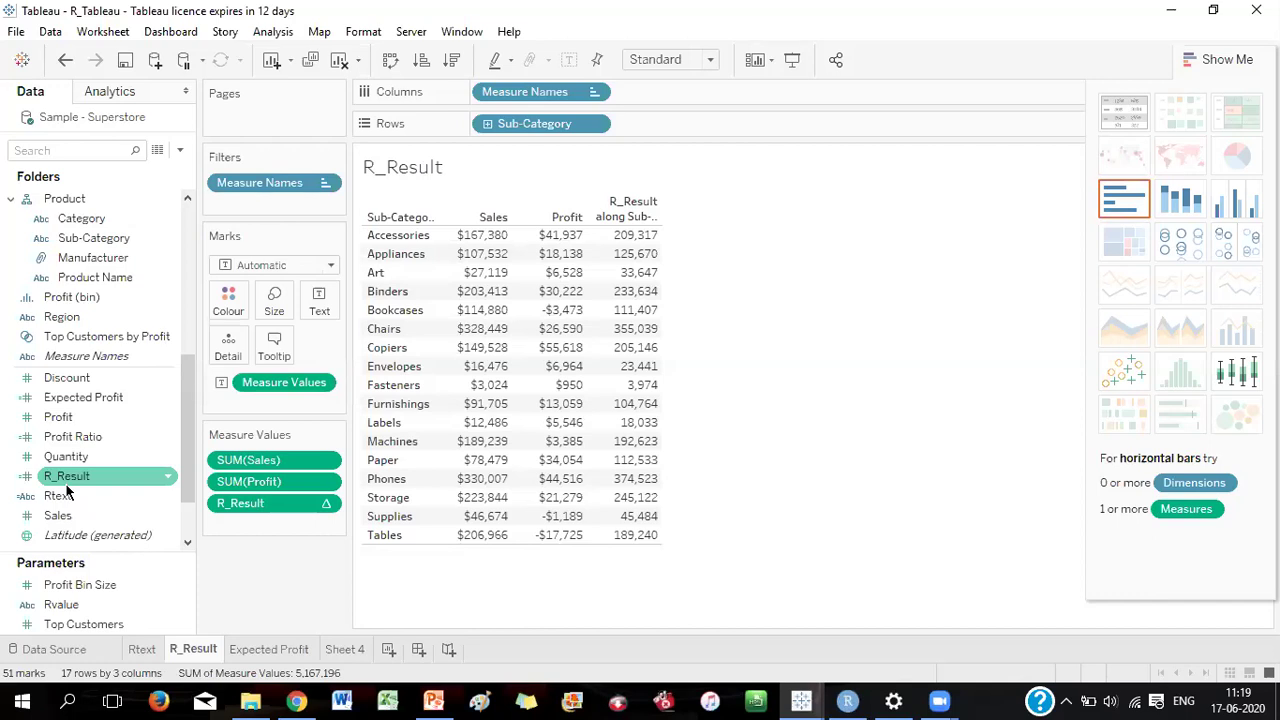
click(792, 309)
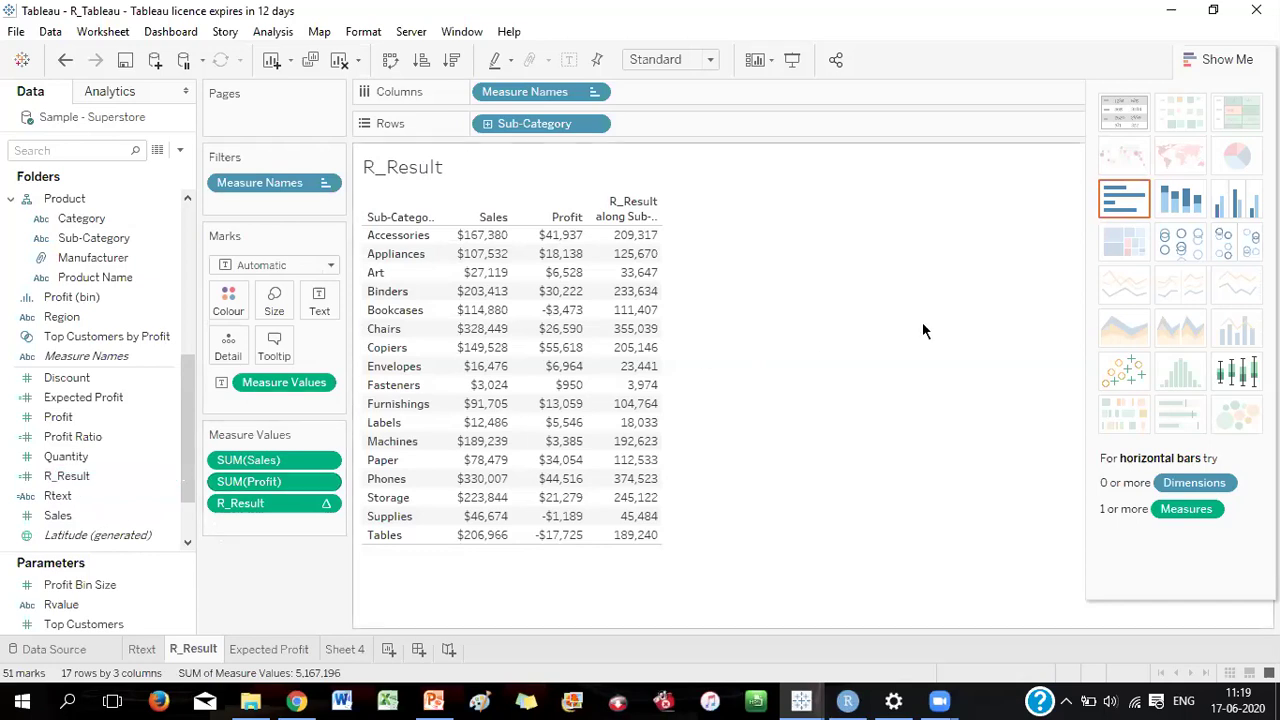
click(76, 478)
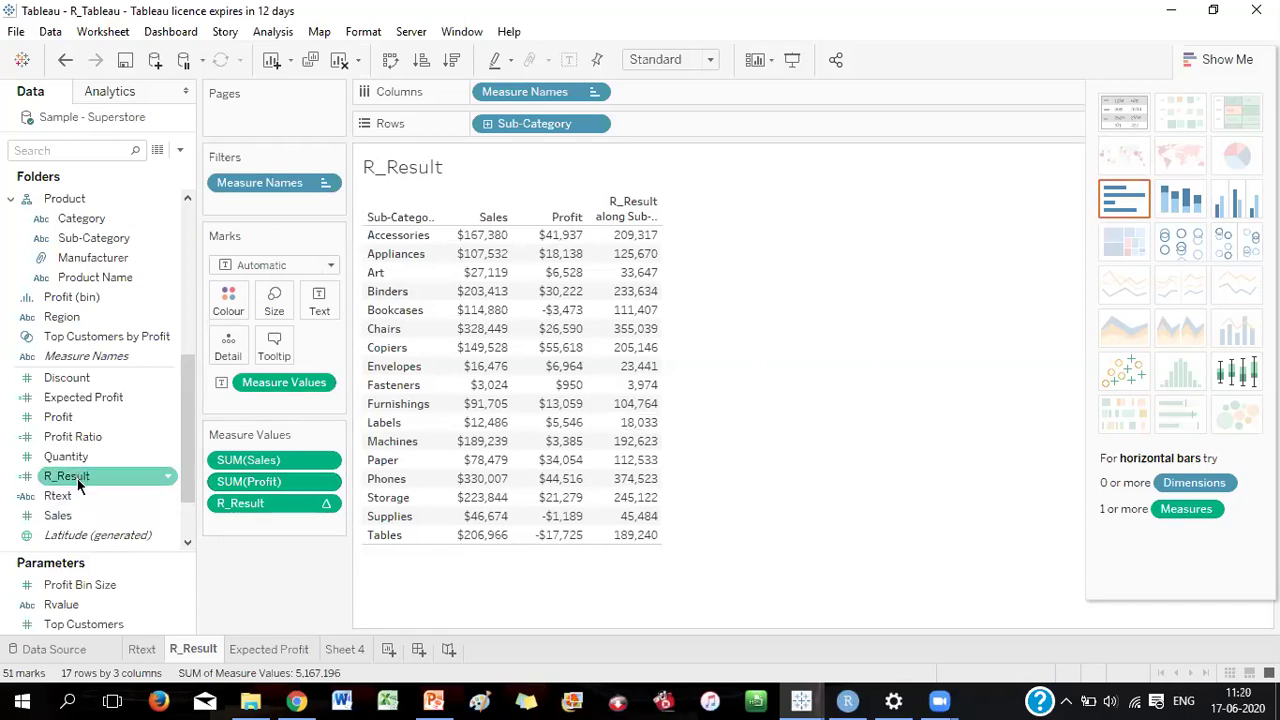
click(84, 458)
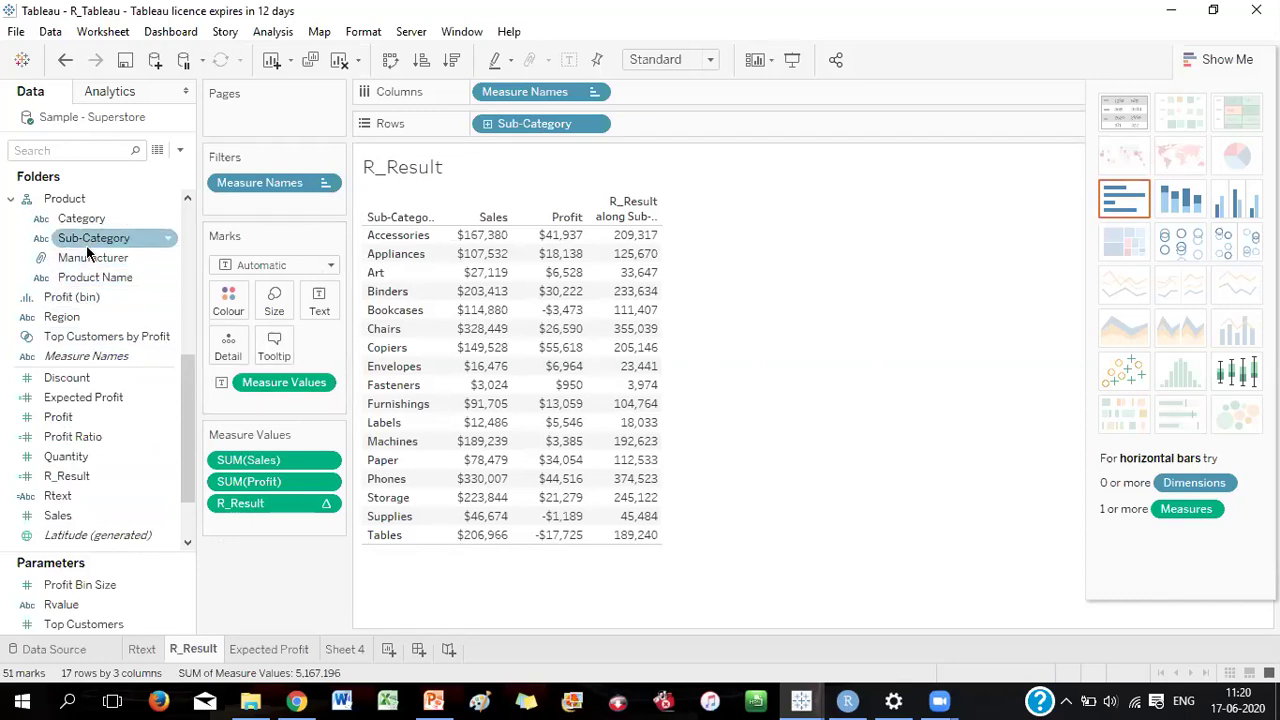
mouse_move(500, 235)
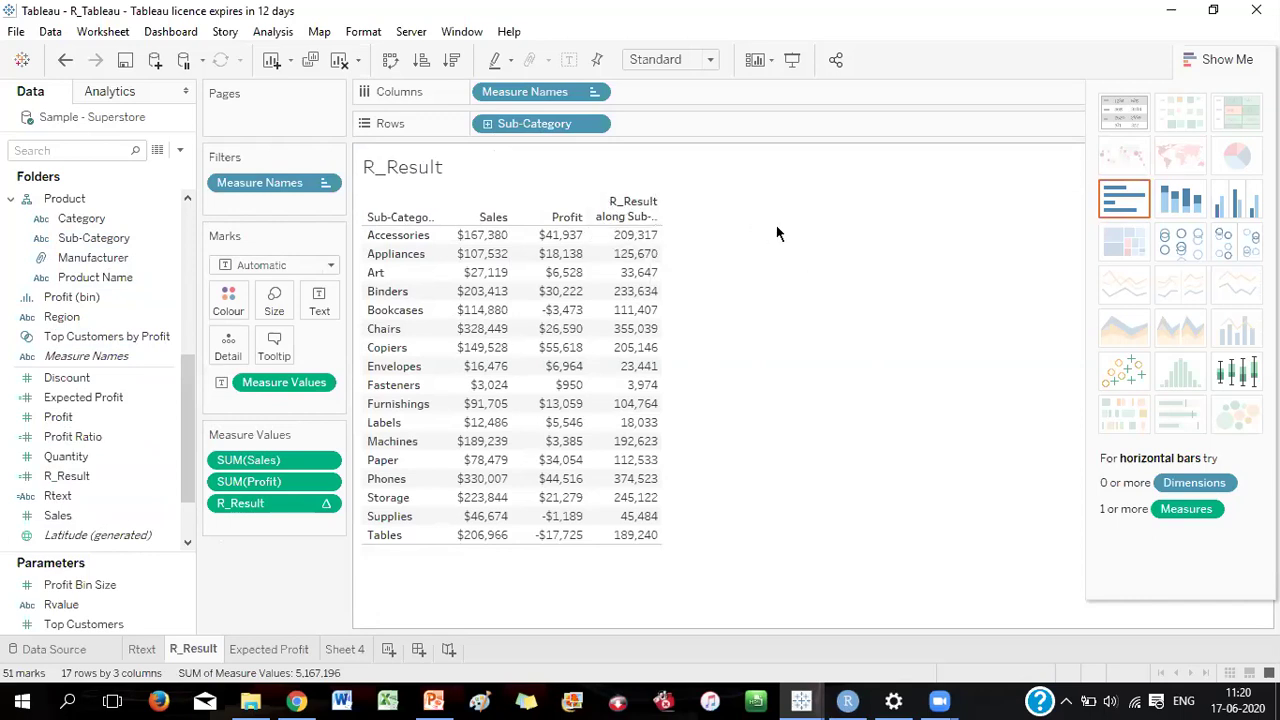
Open the R_Result calculation, review its SCRIPT_REAL formula and close the editor without changes
click(63, 479)
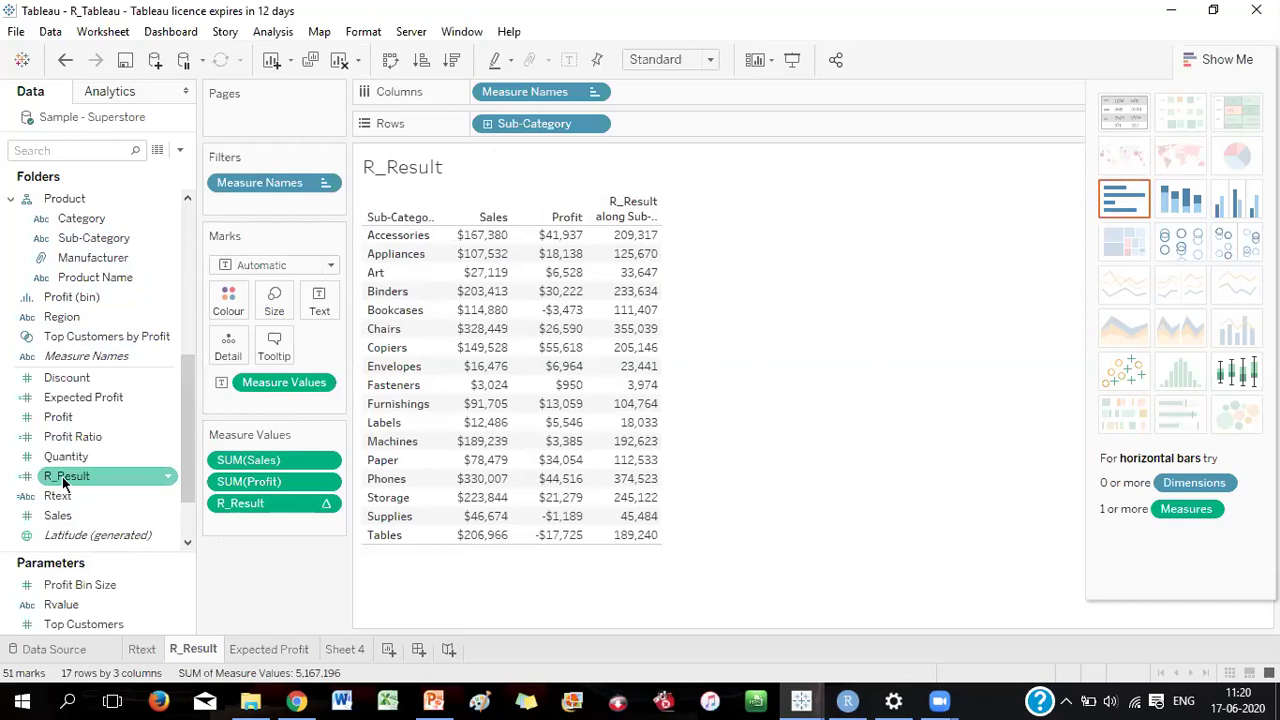
right_click(63, 480)
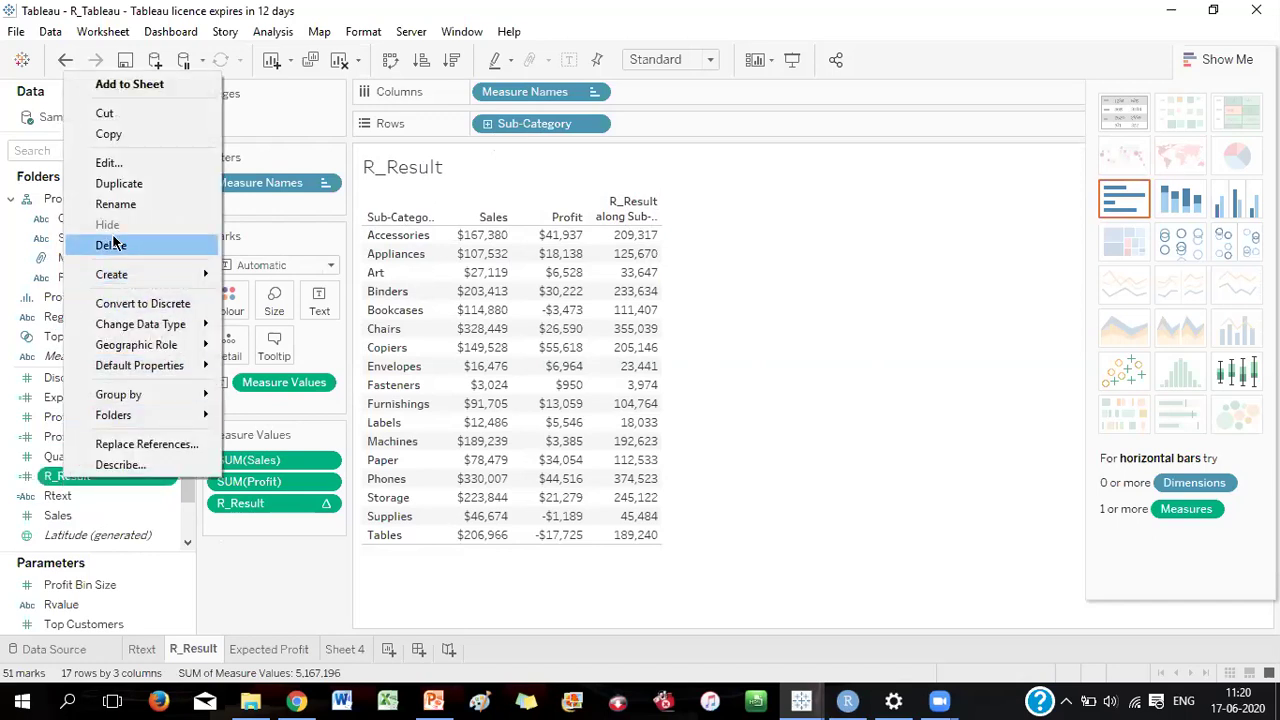
click(108, 163)
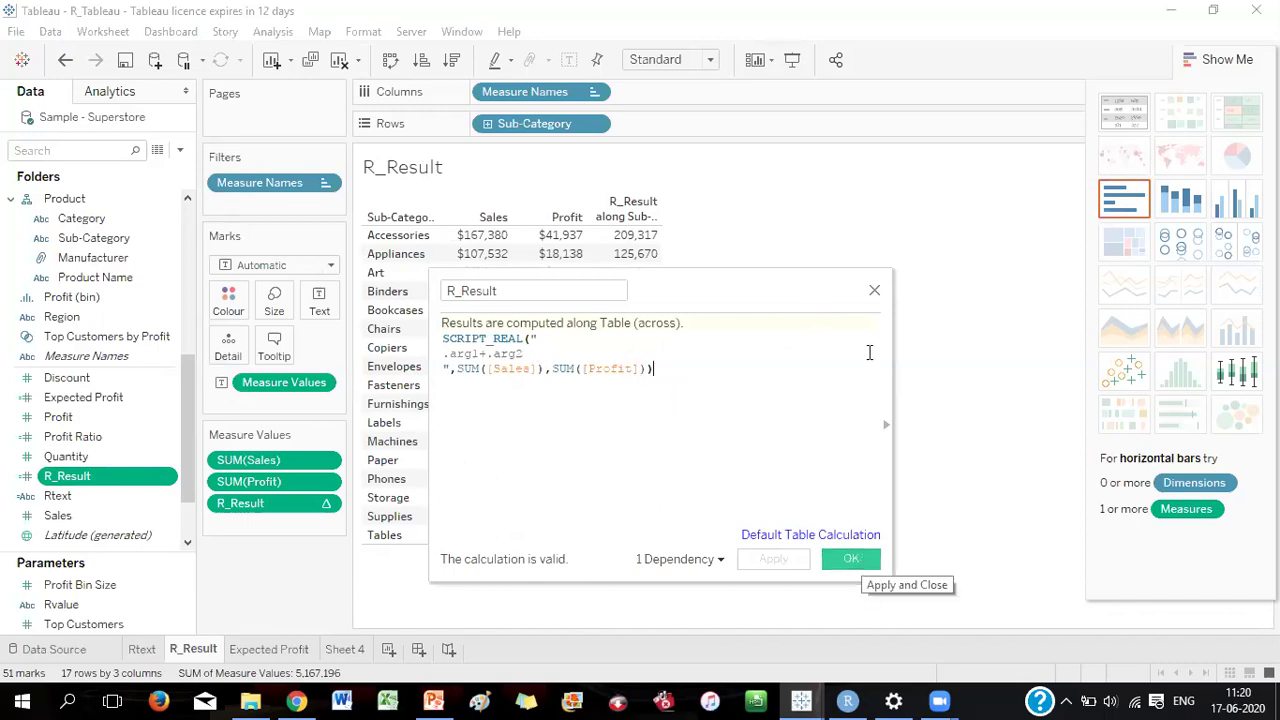
click(873, 292)
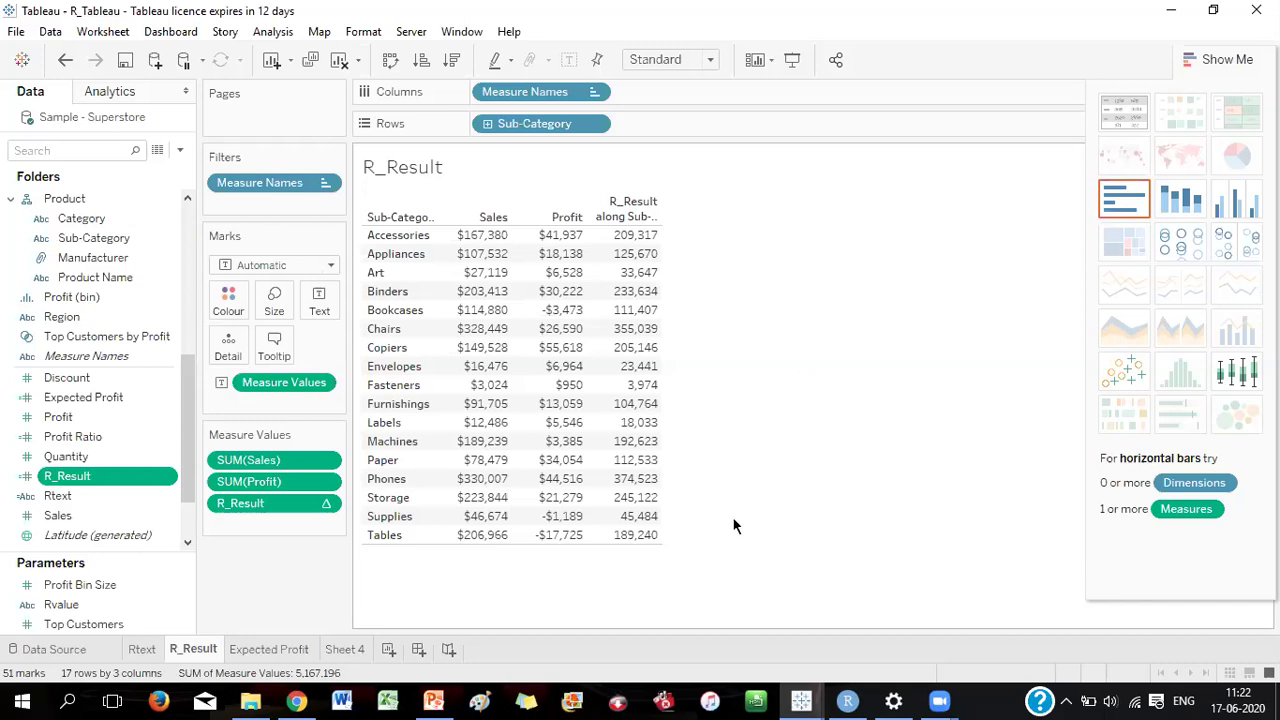
Switch to the Expected Profit sheet and open the Expected Profit calculation to examine its R regression script
click(281, 651)
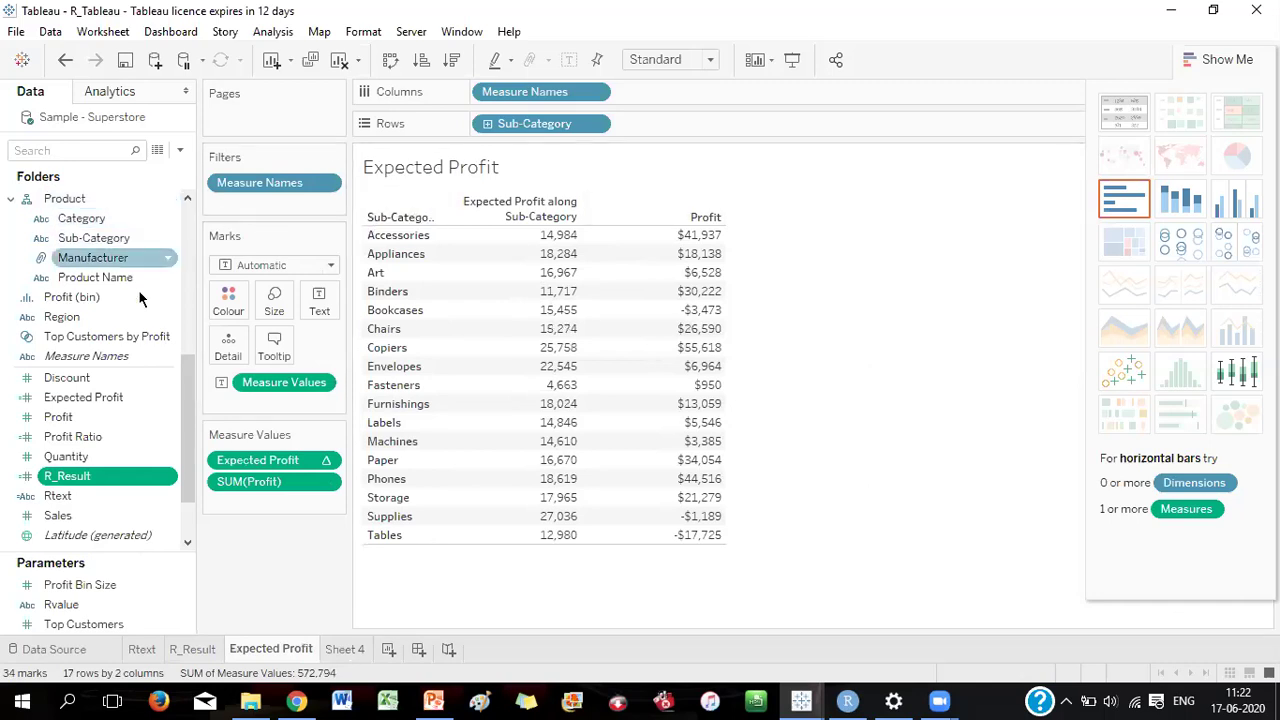
click(88, 400)
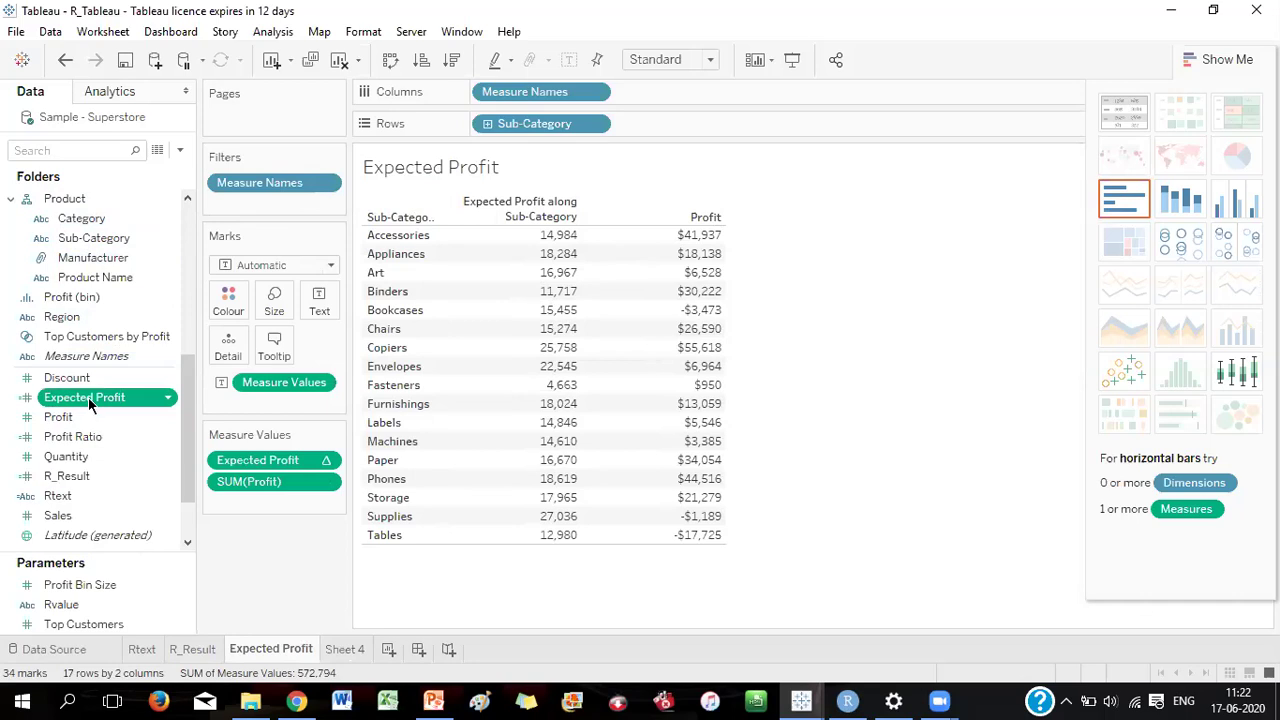
right_click(88, 400)
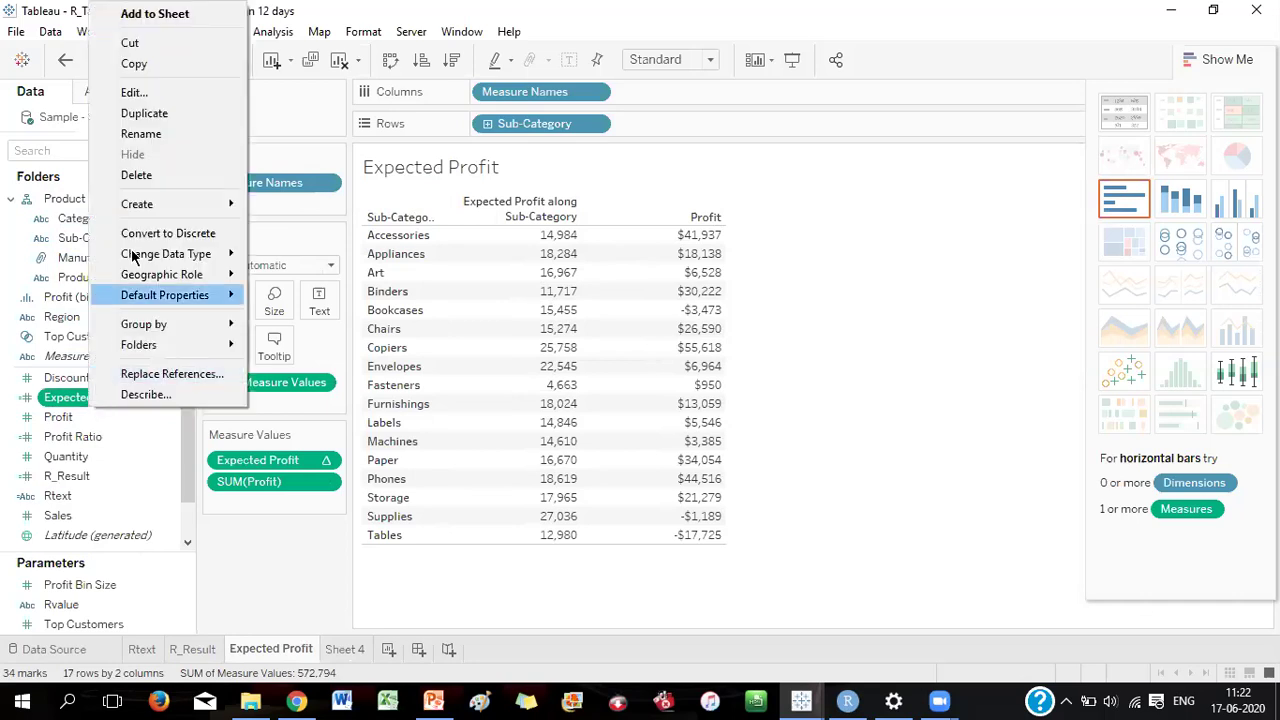
click(131, 93)
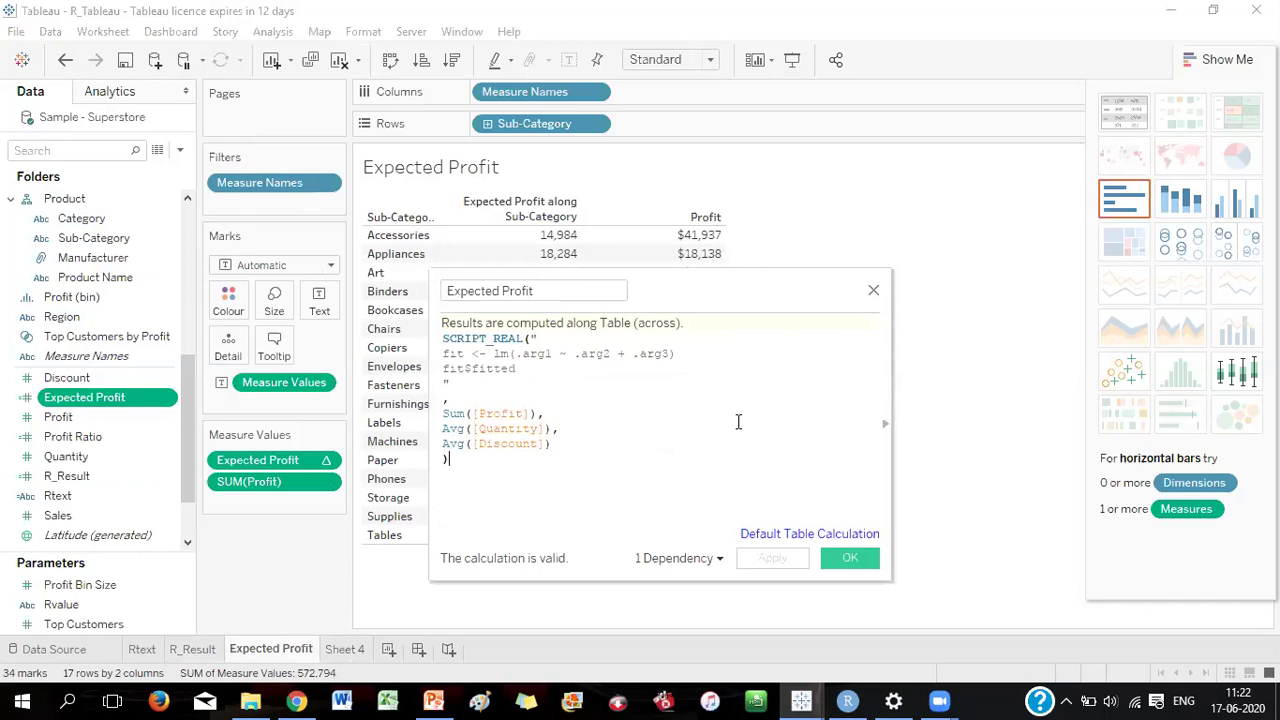
drag(686, 286, 657, 189)
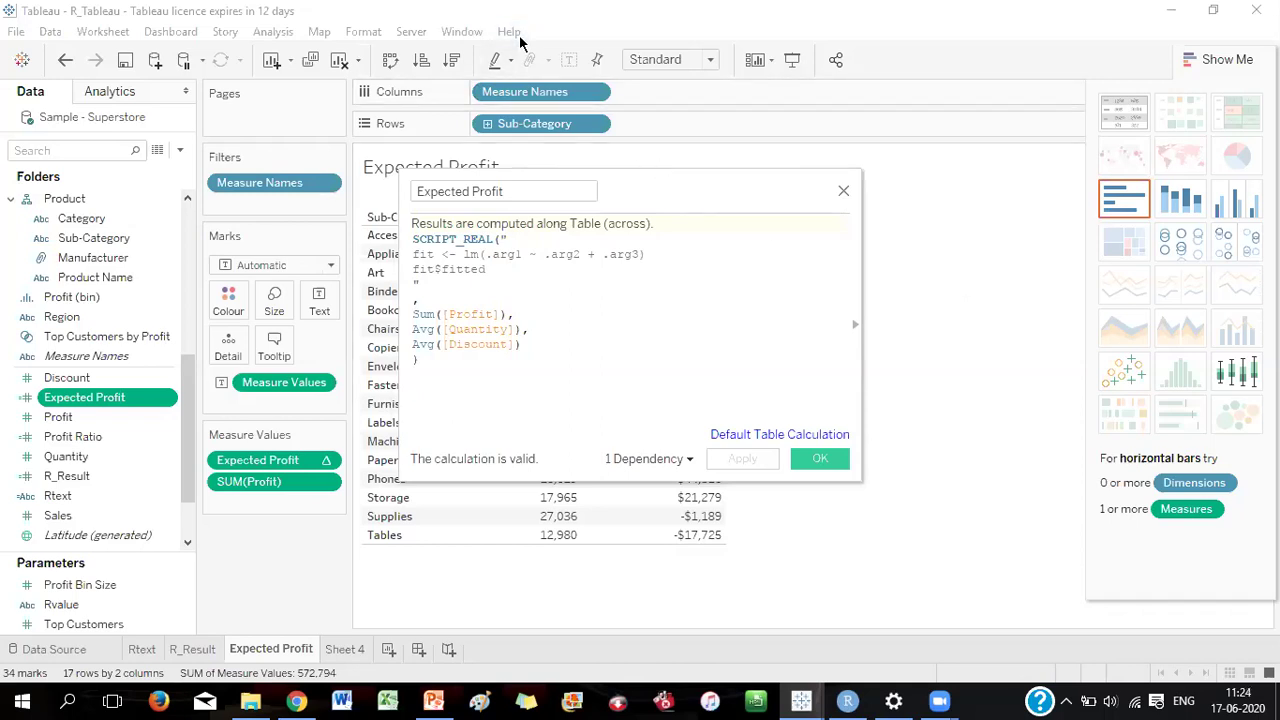
Show the function reference in the Expected Profit editor, filter it to Table Calculation functions and read the SCRIPT_REAL description
click(855, 326)
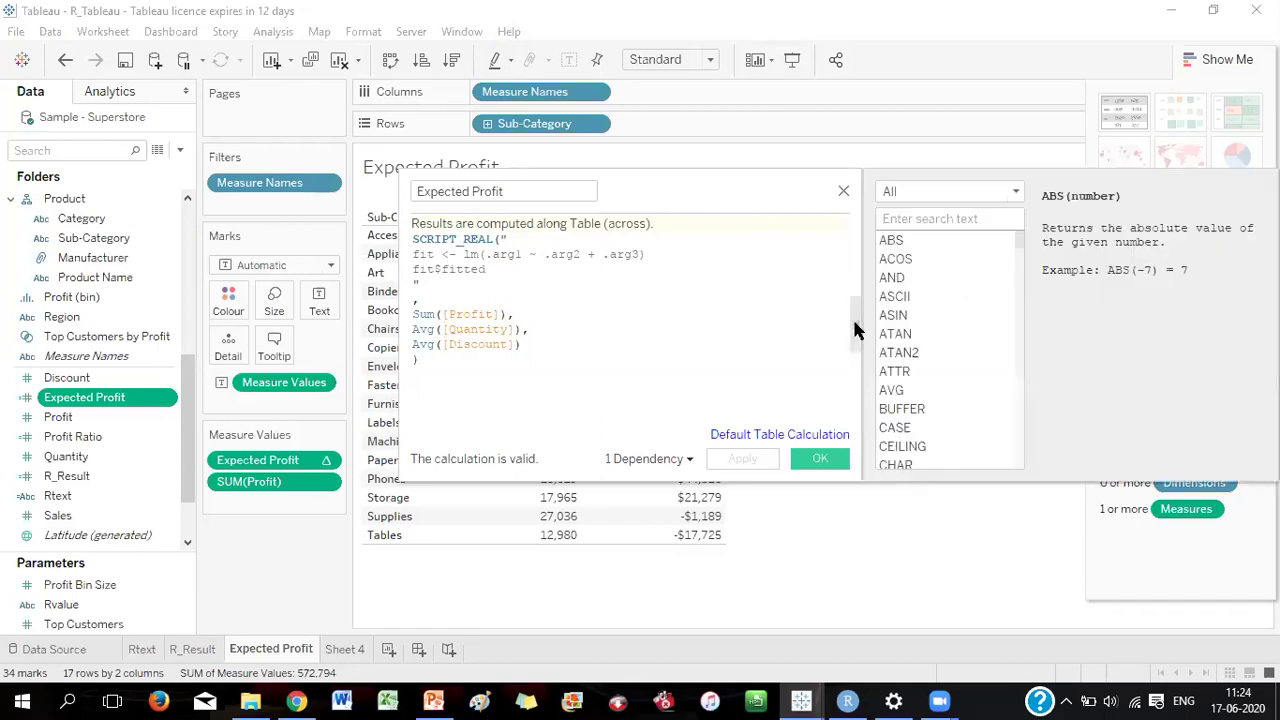
click(1018, 194)
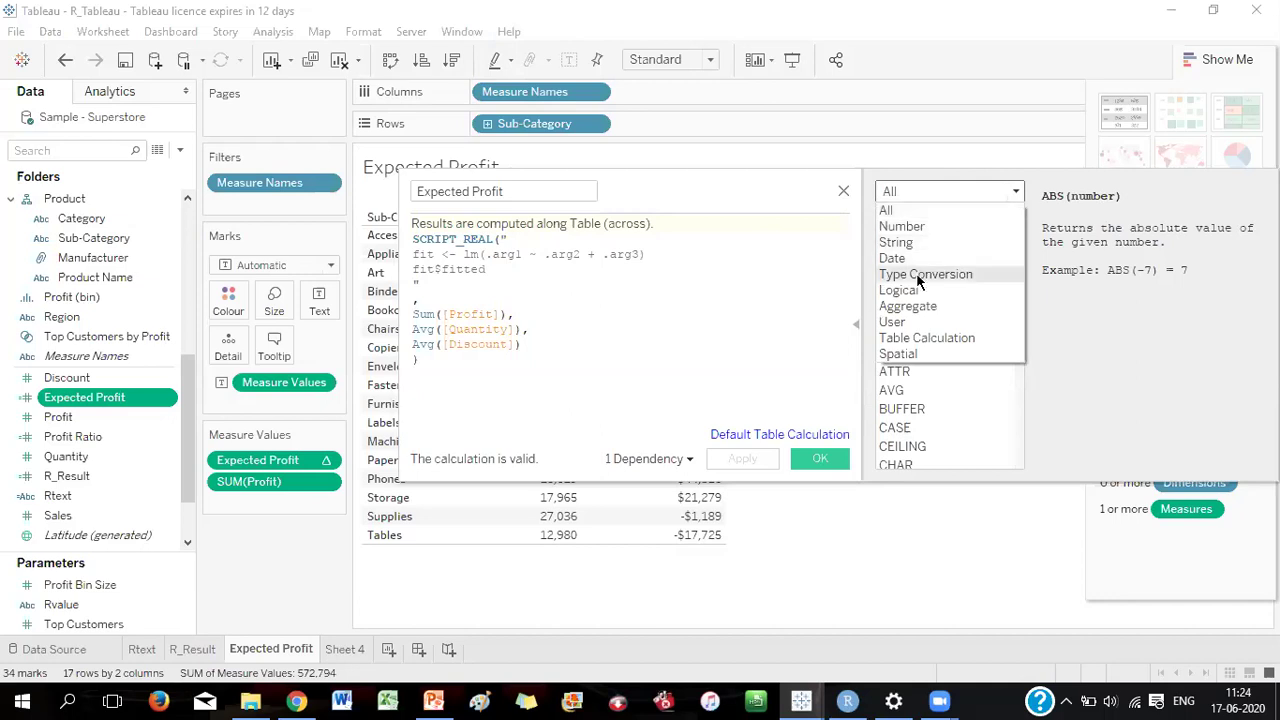
click(928, 338)
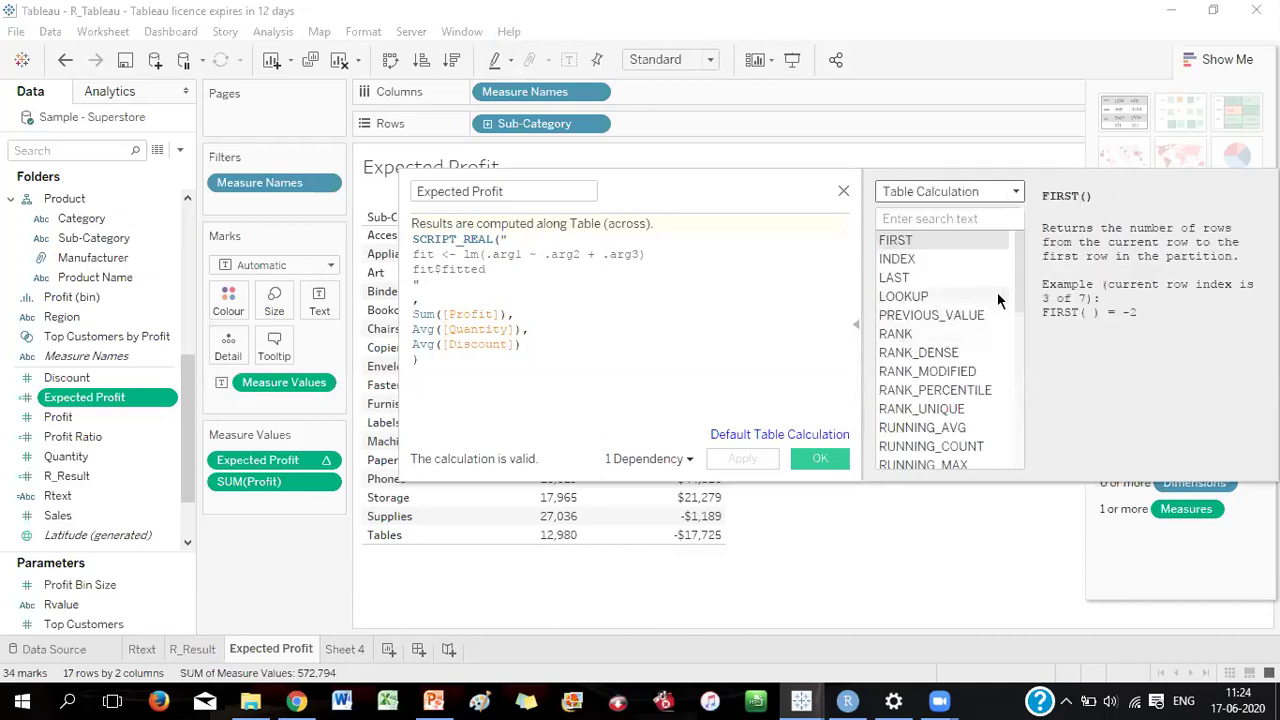
drag(1017, 290, 1018, 365)
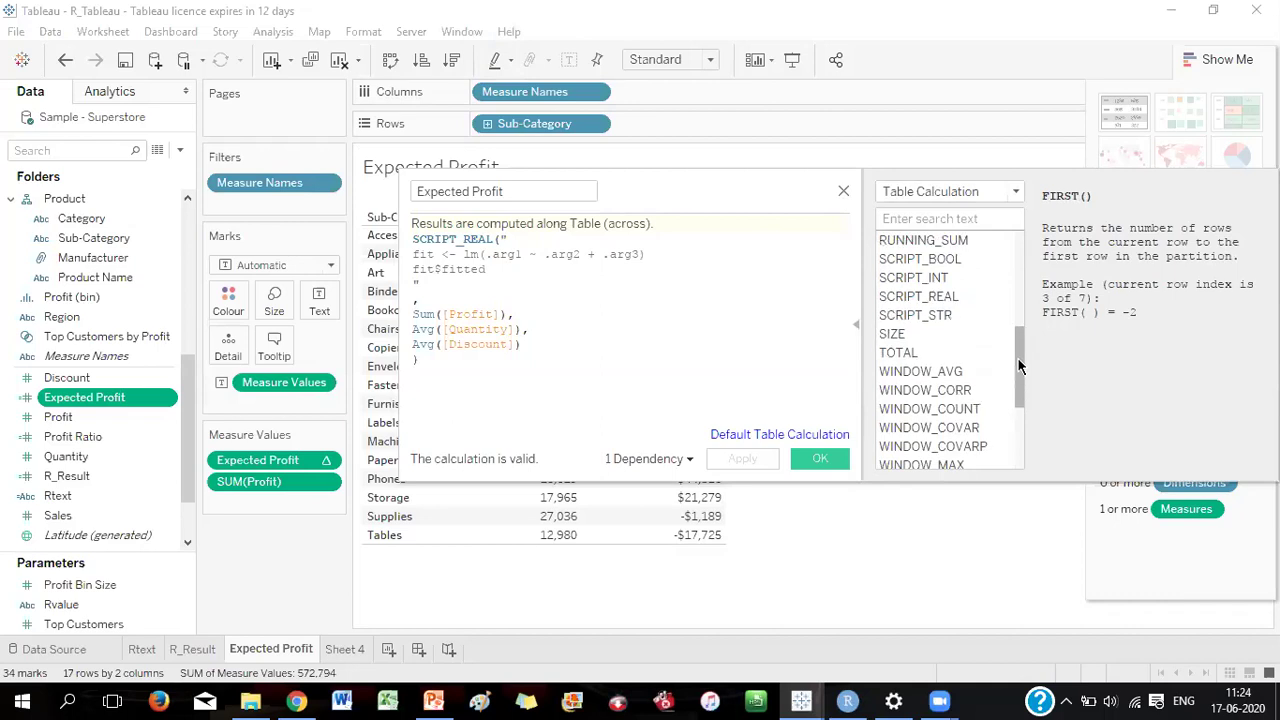
scroll(1008, 364, up, 1)
click(954, 352)
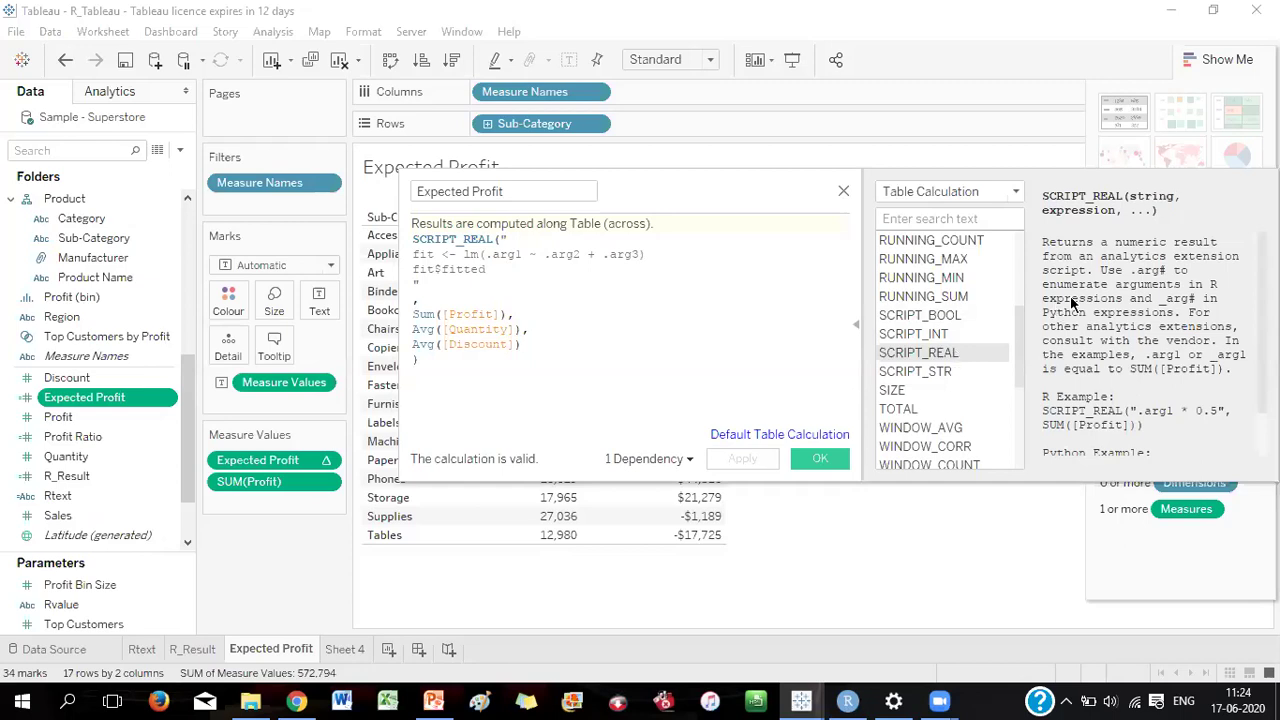
Glance at the SCRIPT_REAL reference again, collapse the function reference and close the Expected Profit calculation without changes
click(857, 322)
click(858, 321)
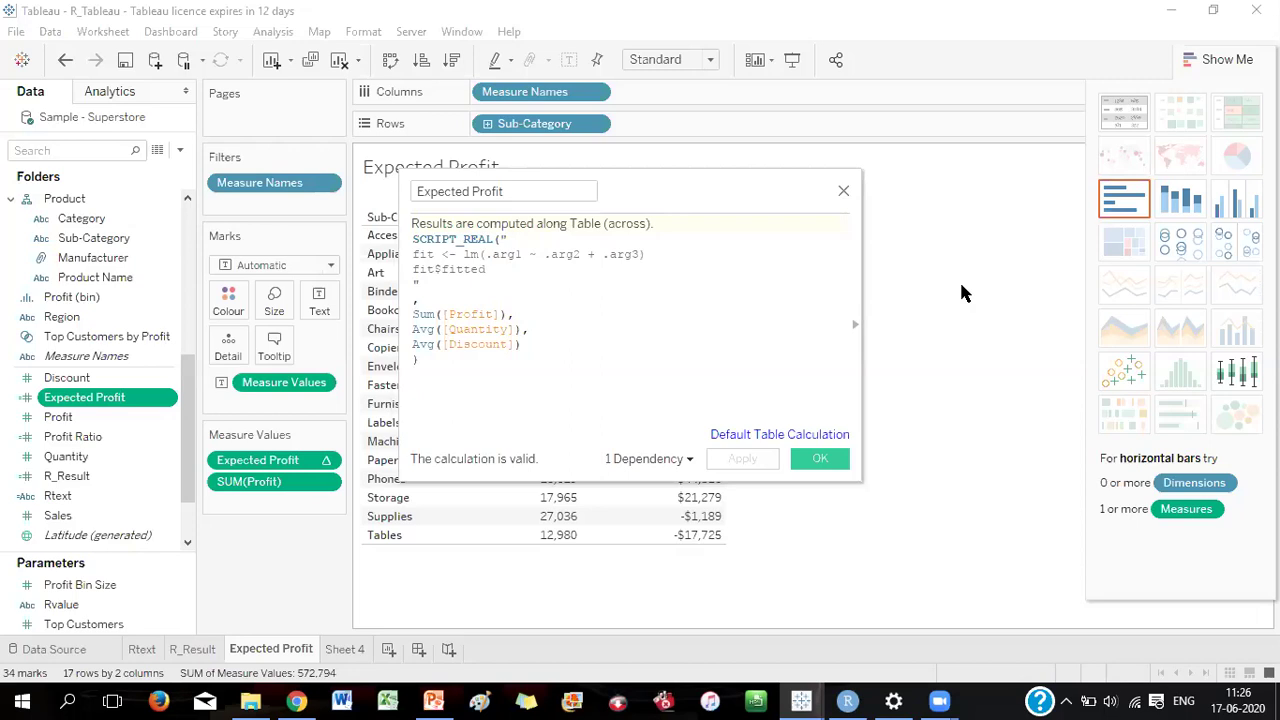
click(855, 324)
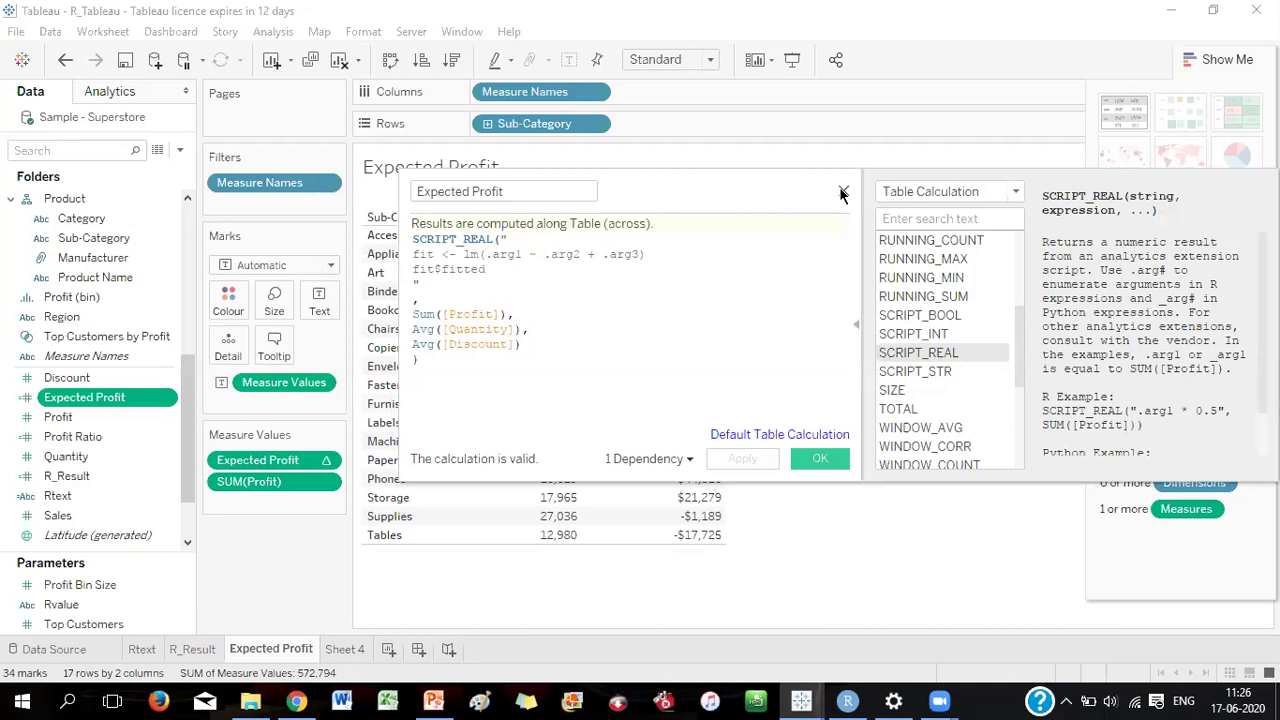
click(857, 325)
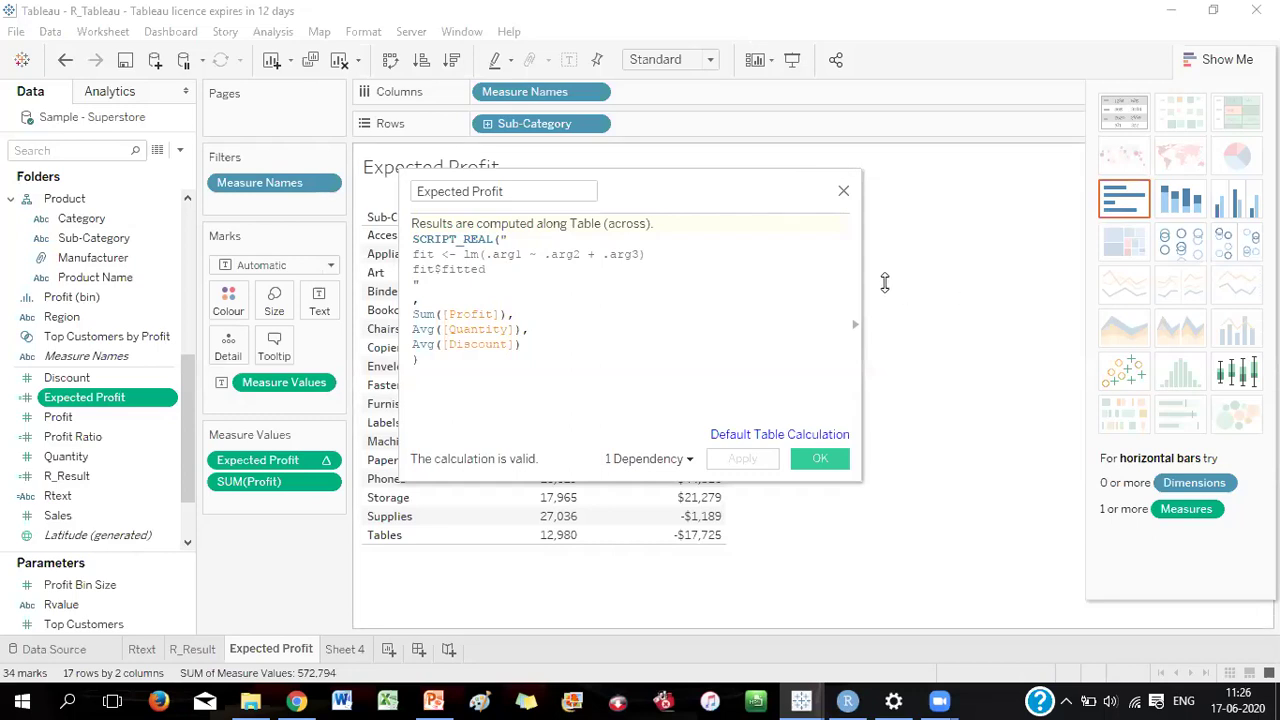
click(812, 460)
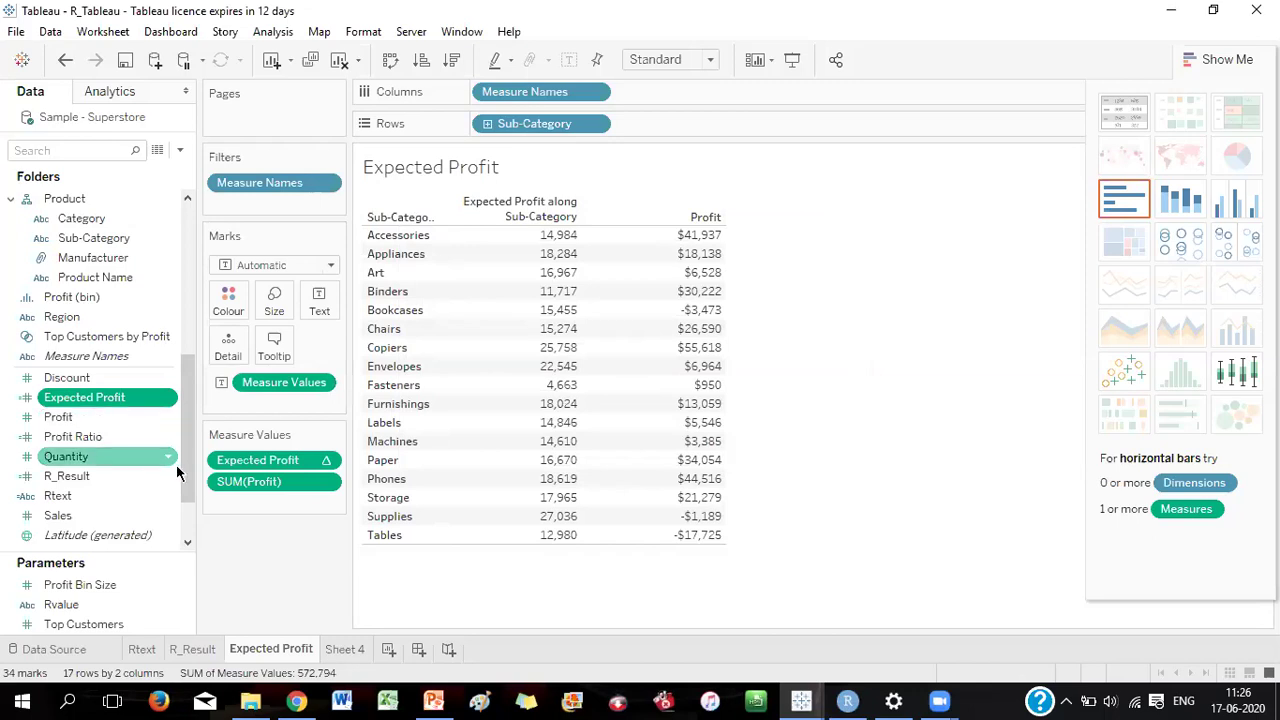
Remove Profit from the Sub-Category view, add it back on Columns and display it with Expected Profit as a text table
drag(262, 483, 261, 448)
key(ctrl+z)
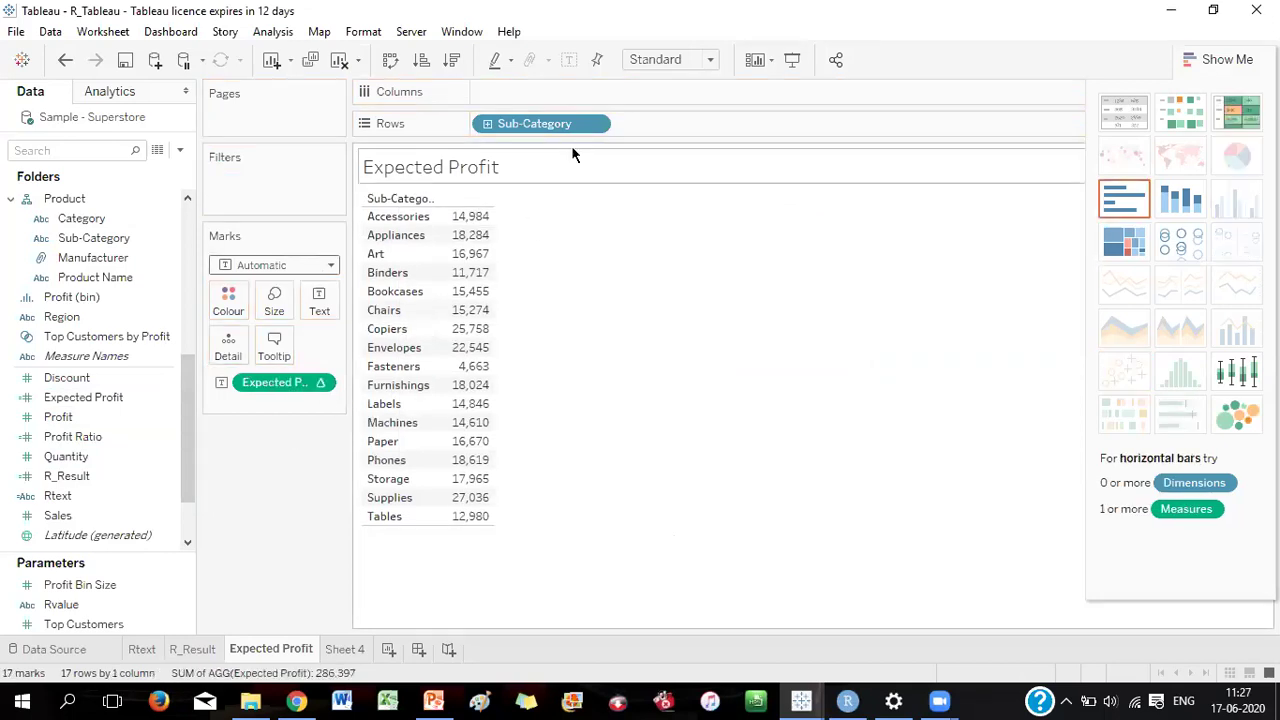
click(105, 417)
drag(105, 417, 527, 92)
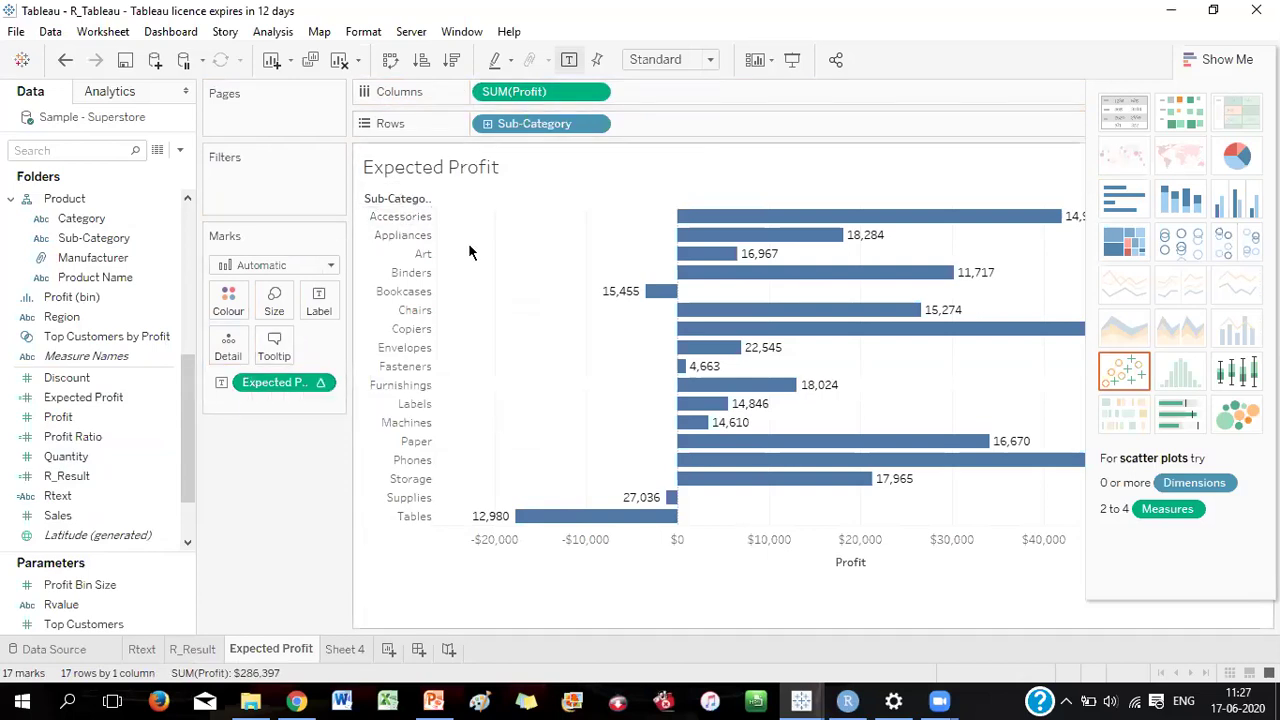
click(1125, 115)
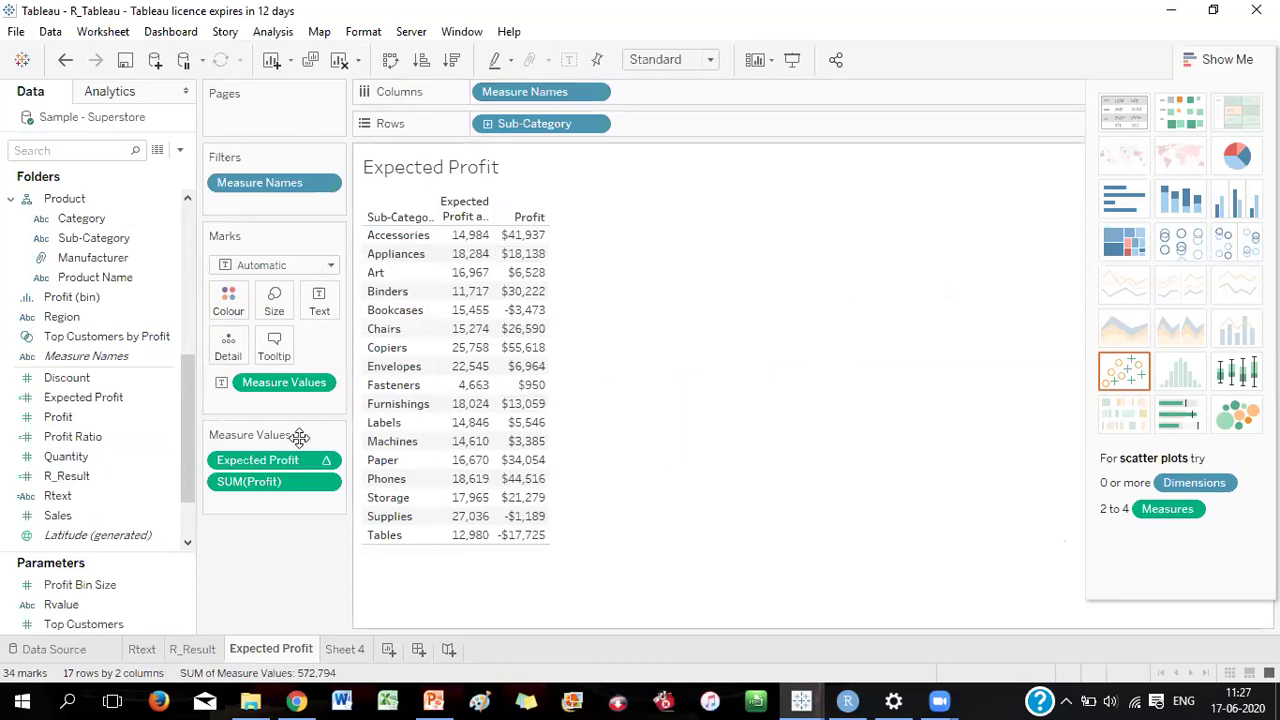
Remove Expected Profit, add it back to the Sub-Category text table and place it after Profit in the measure order
right_click(258, 462)
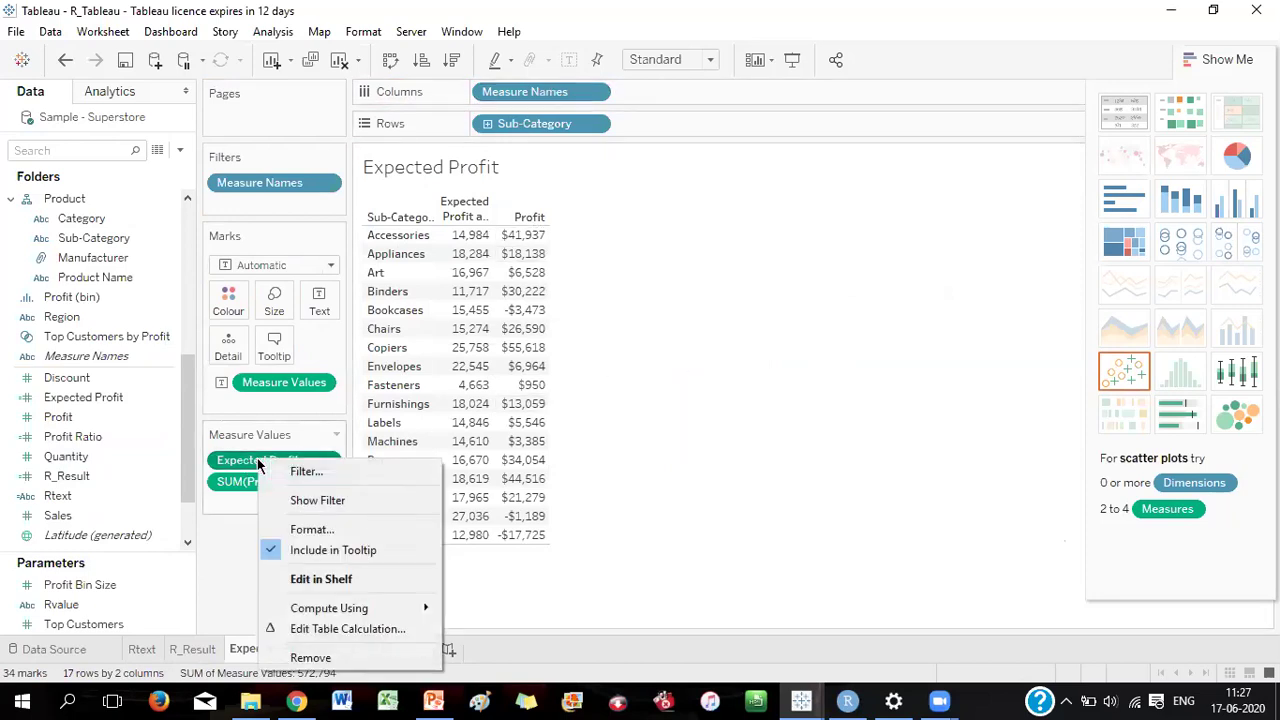
click(309, 656)
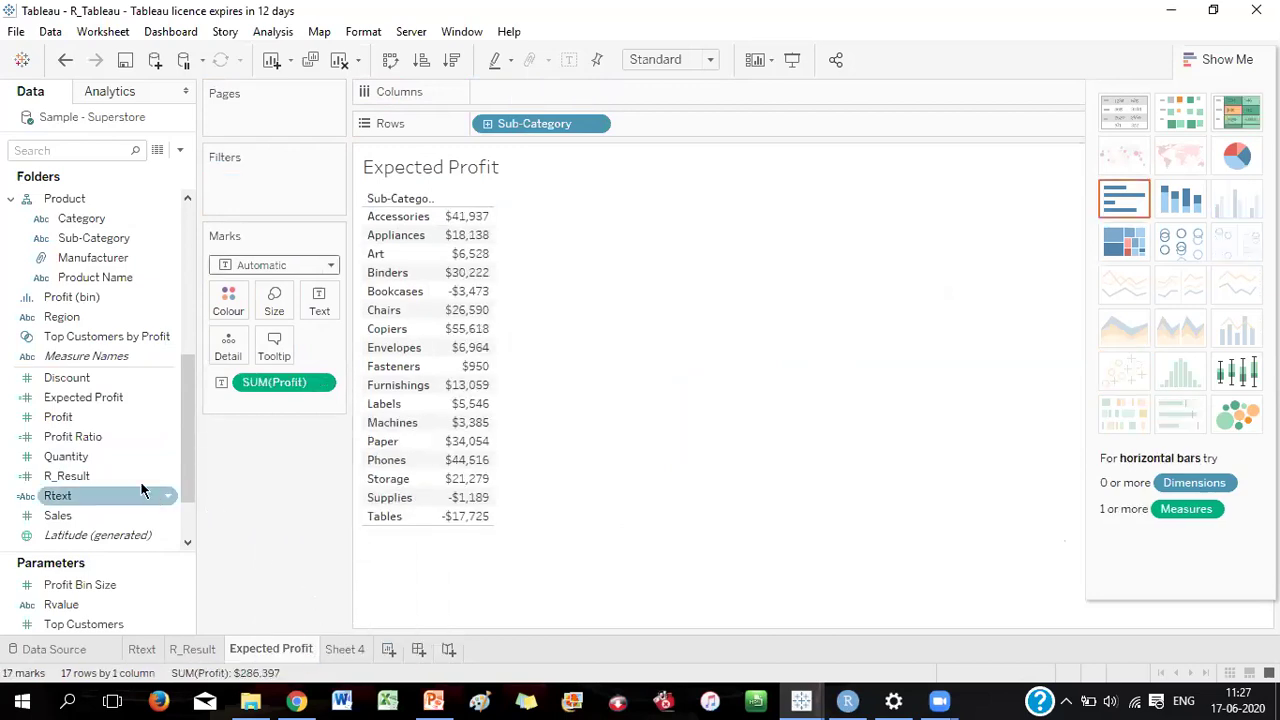
mouse_move(90, 399)
mouse_down()
mouse_move(230, 340)
mouse_move(555, 148)
mouse_move(553, 96)
mouse_up()
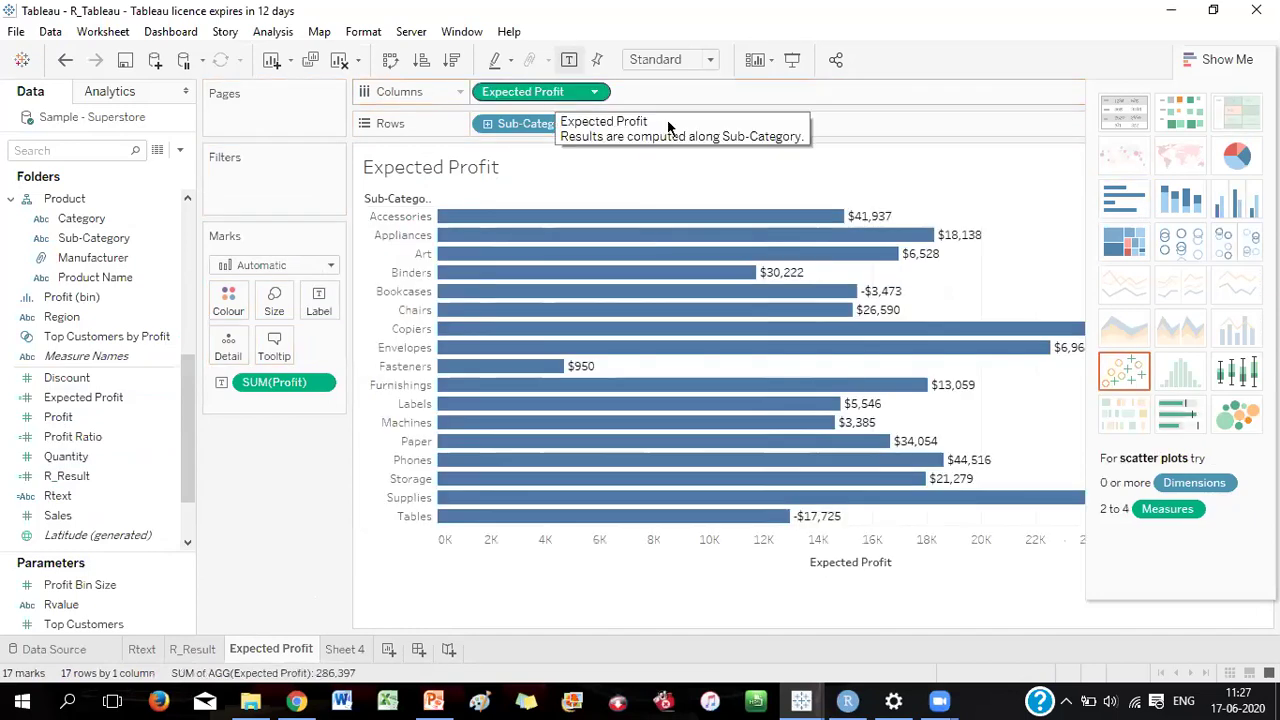
click(1117, 109)
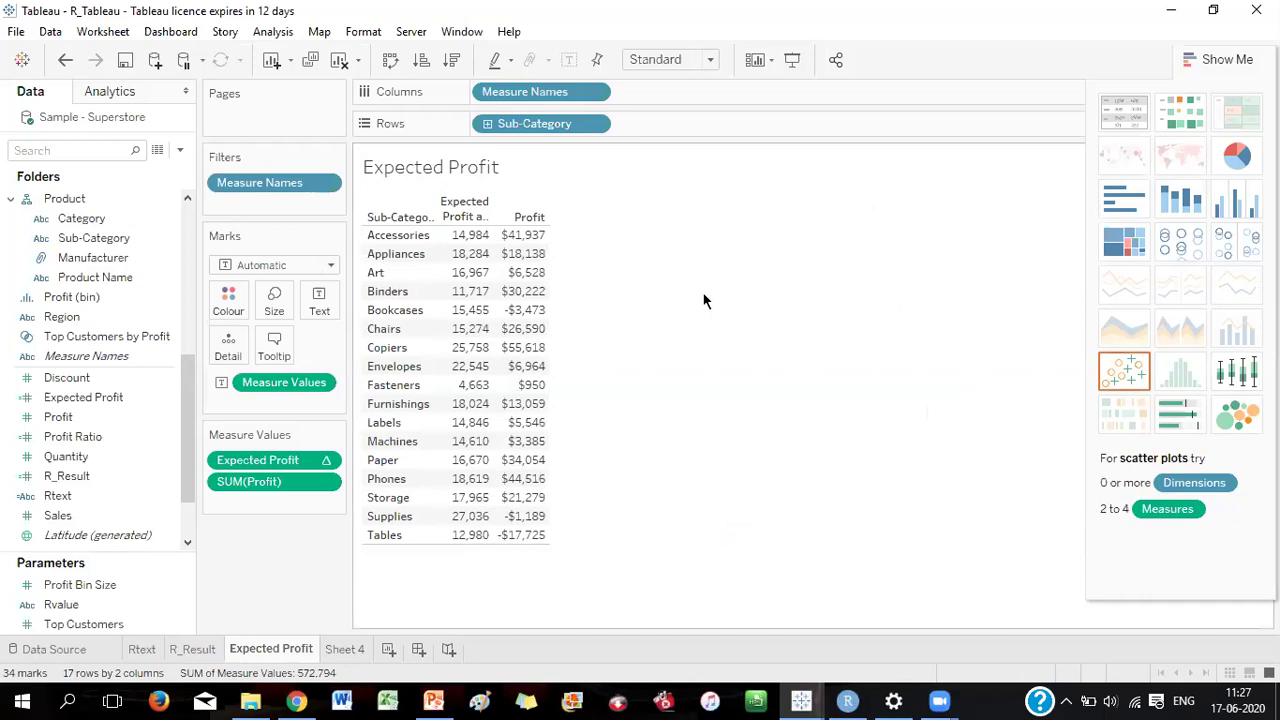
drag(277, 468, 271, 501)
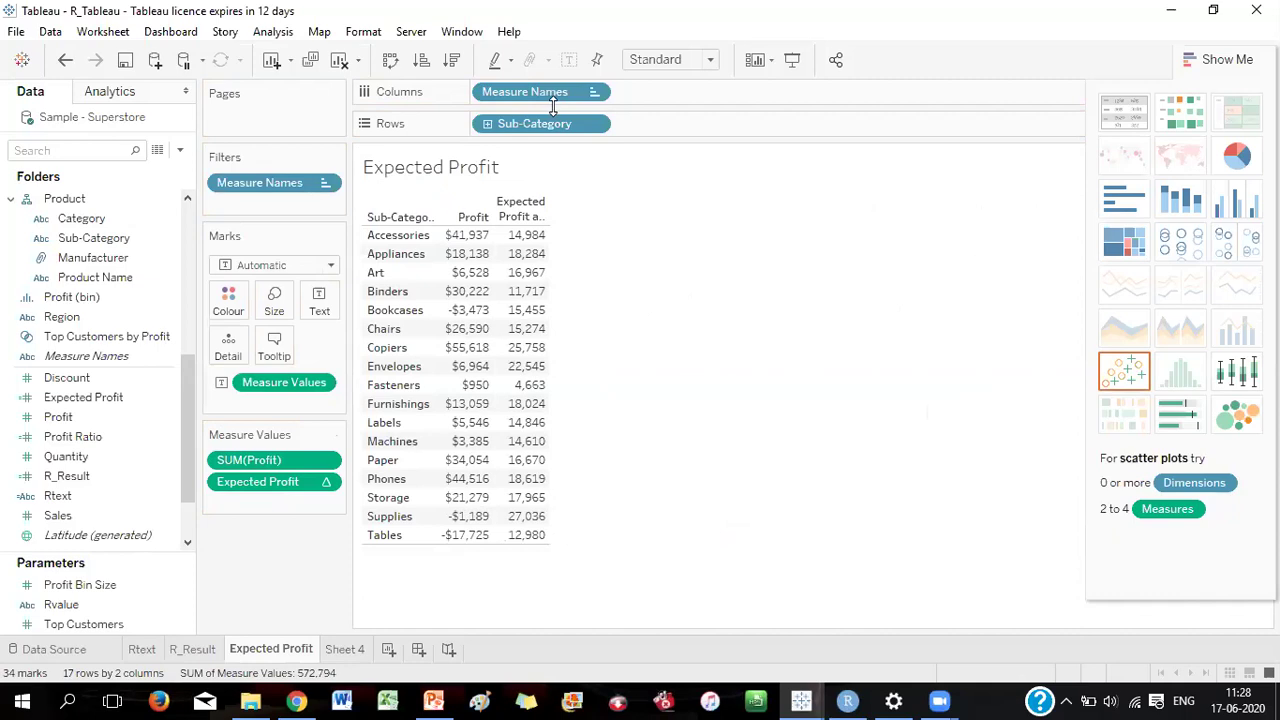
Test the RServe analytics extension connection to localhost on port 6311 and accept the connection settings
click(509, 32)
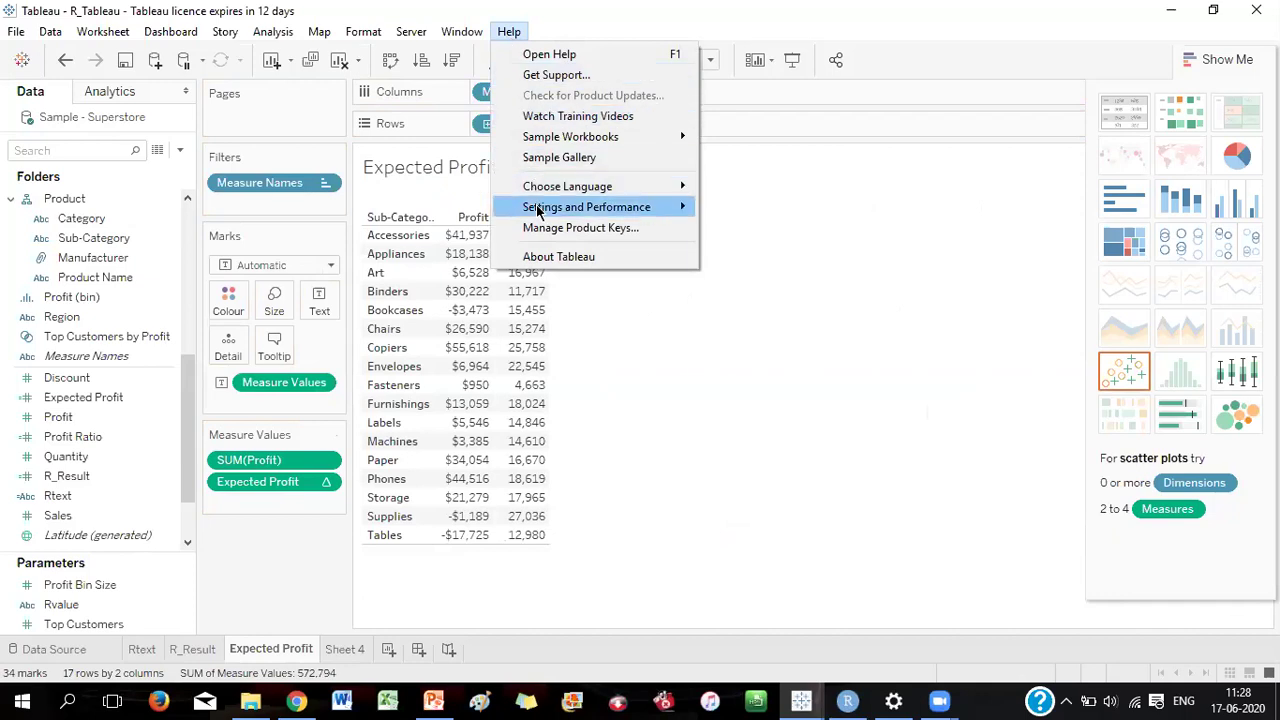
mouse_move(556, 210)
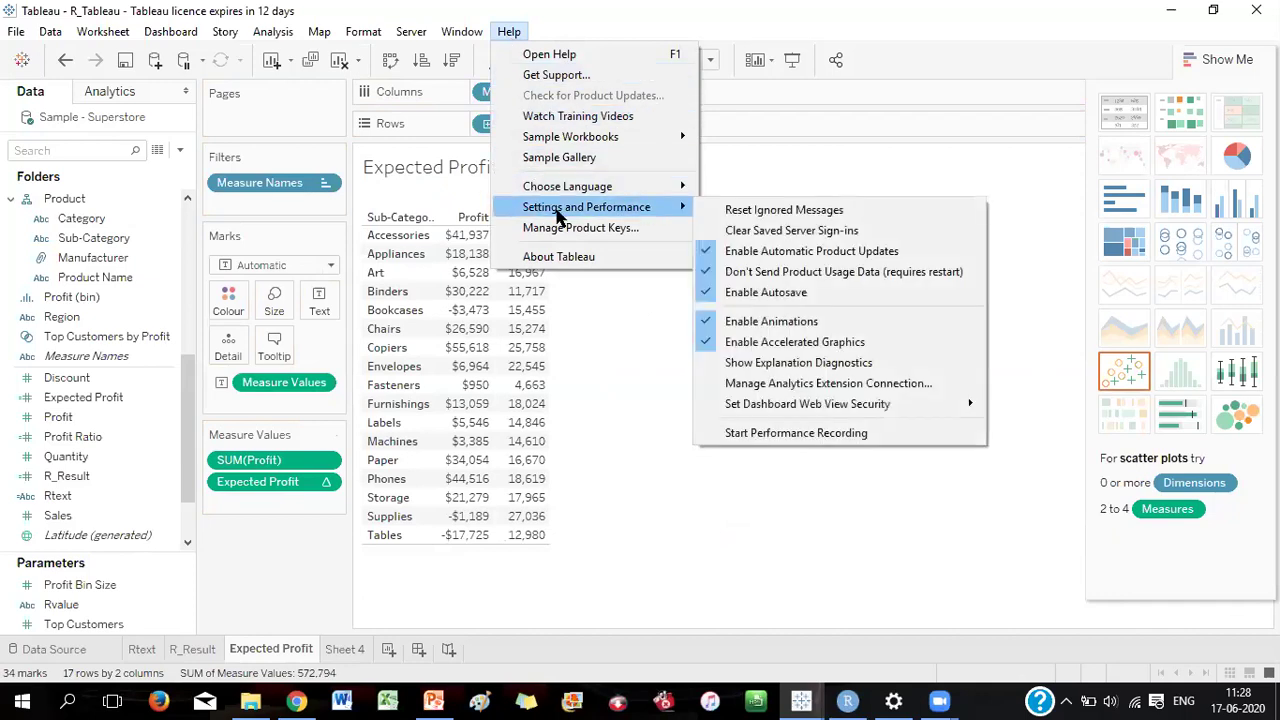
click(748, 385)
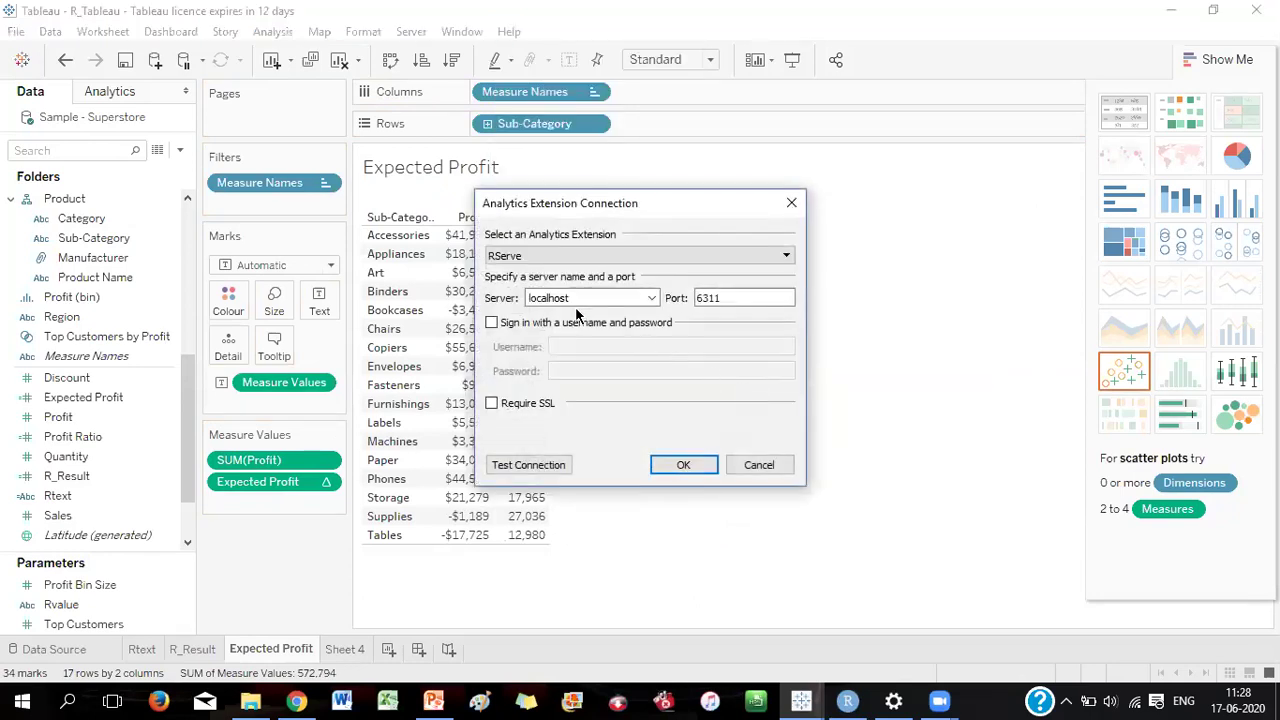
click(520, 468)
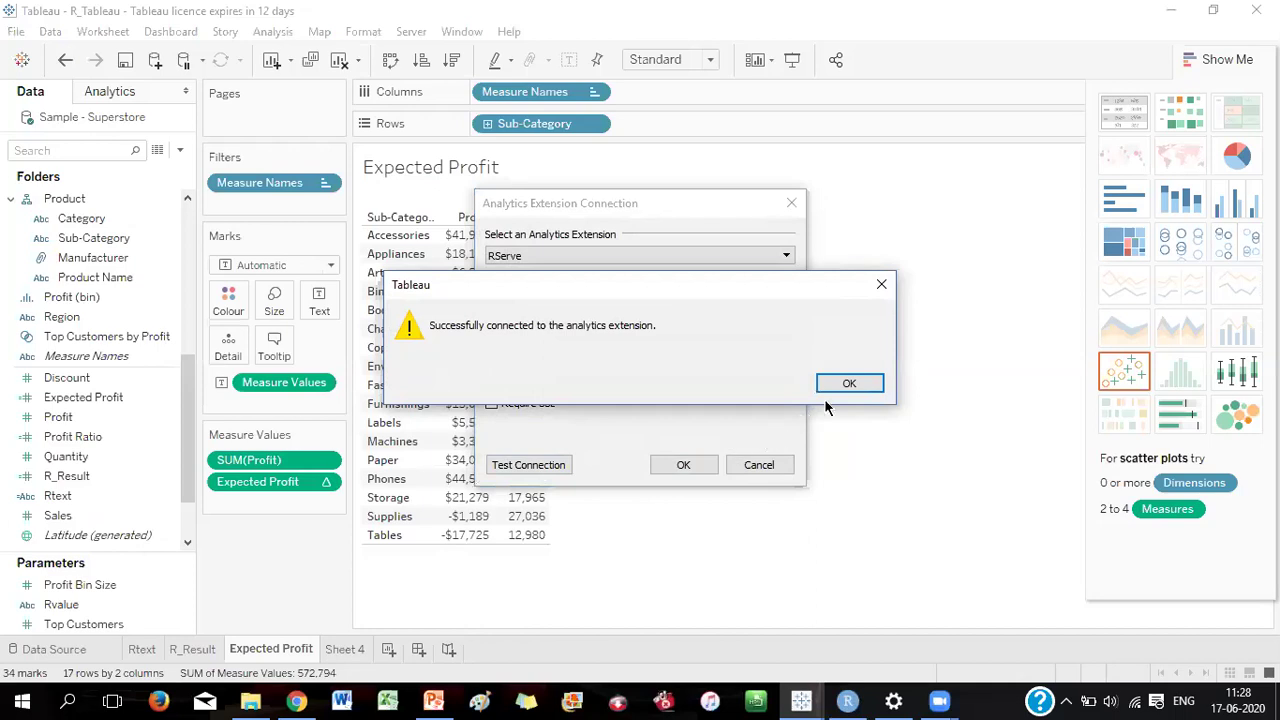
click(846, 388)
click(683, 464)
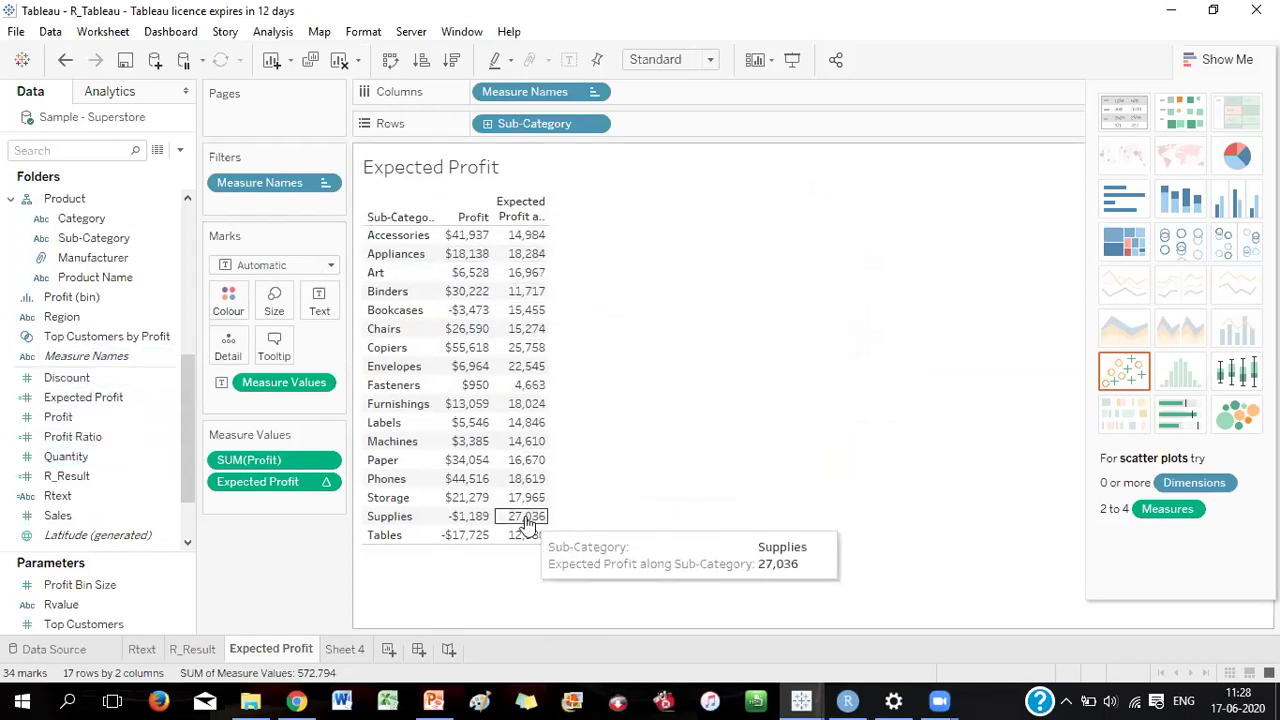
Open the Expected Profit calculation, review its R regression on Profit, Quantity and Discount, and close the editor unchanged
click(105, 400)
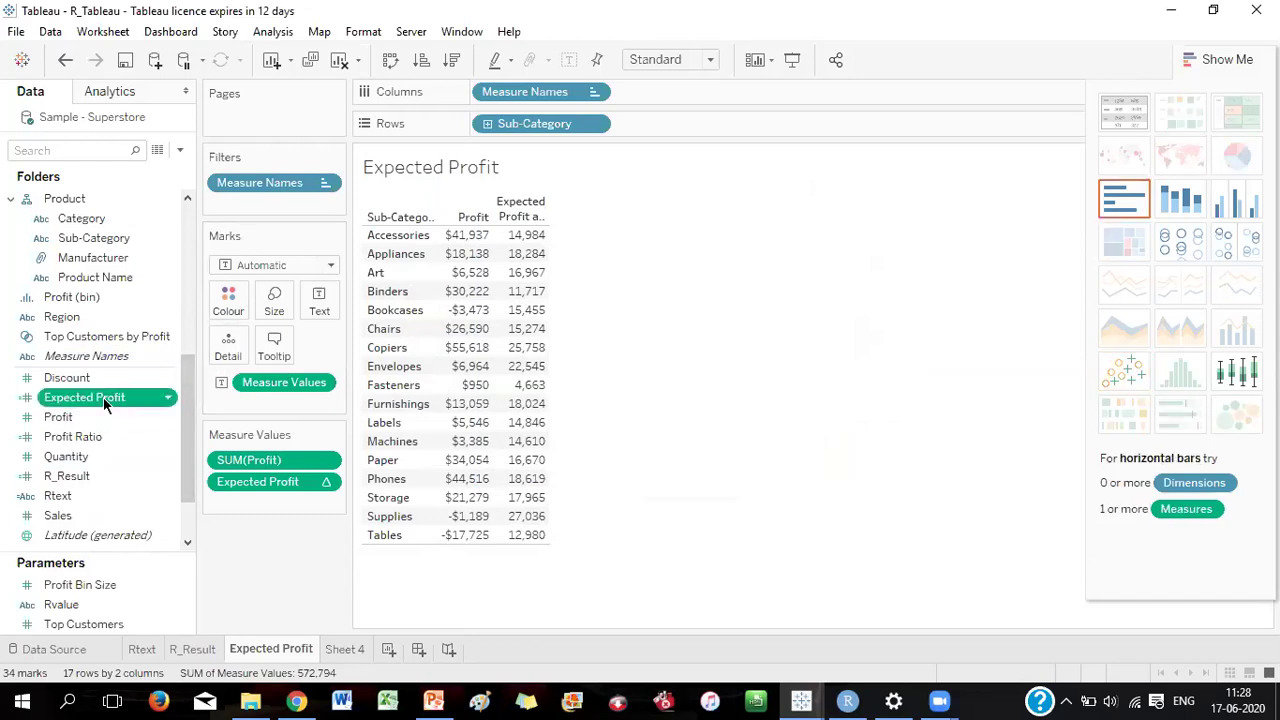
right_click(103, 397)
click(150, 93)
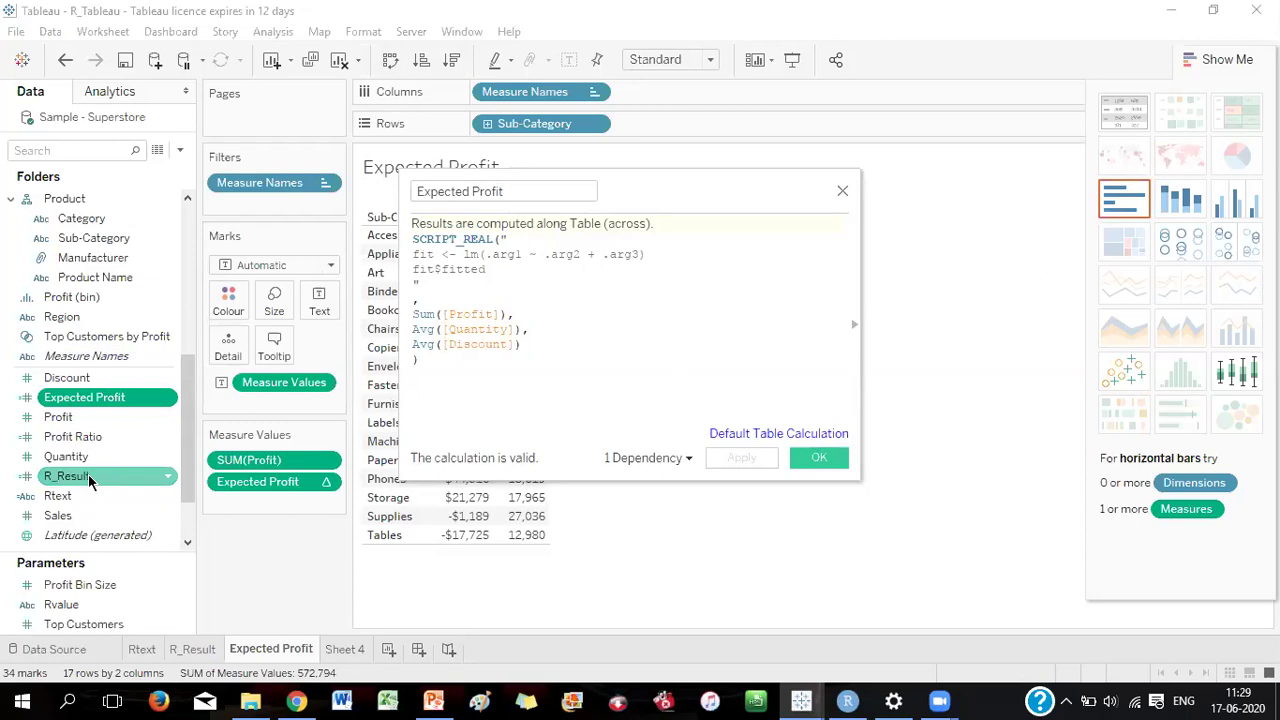
right_click(94, 398)
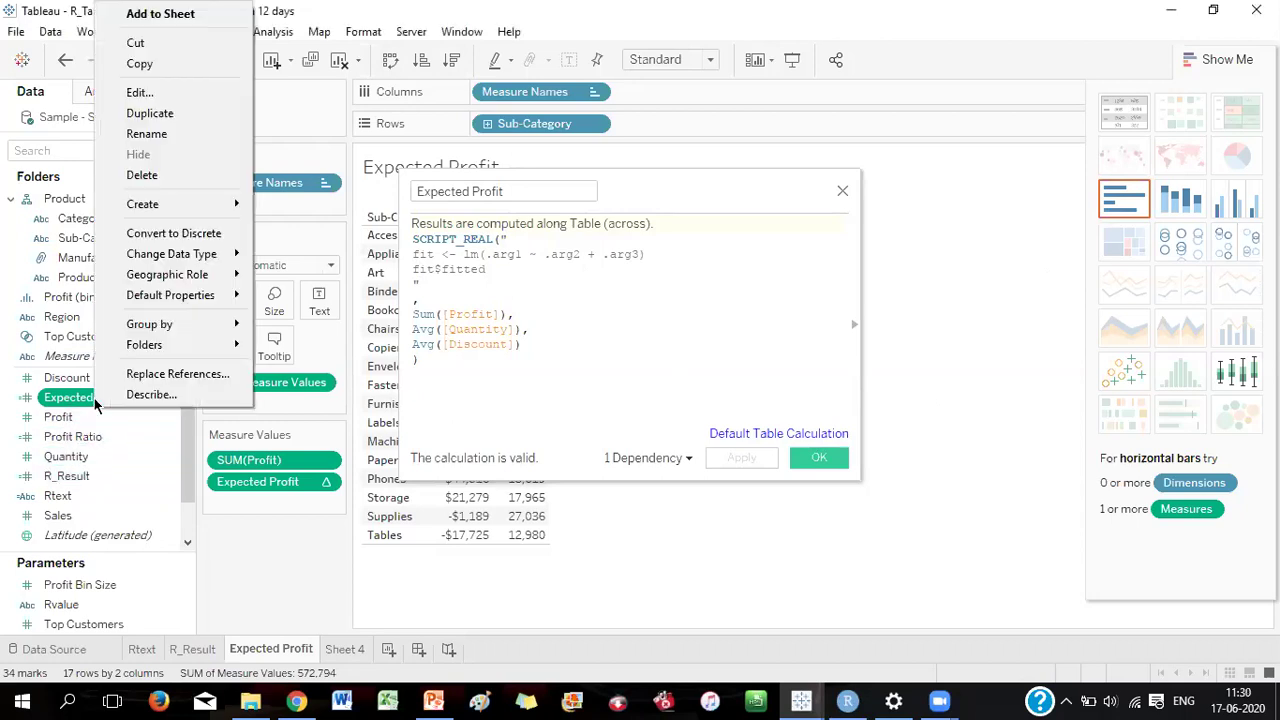
click(140, 93)
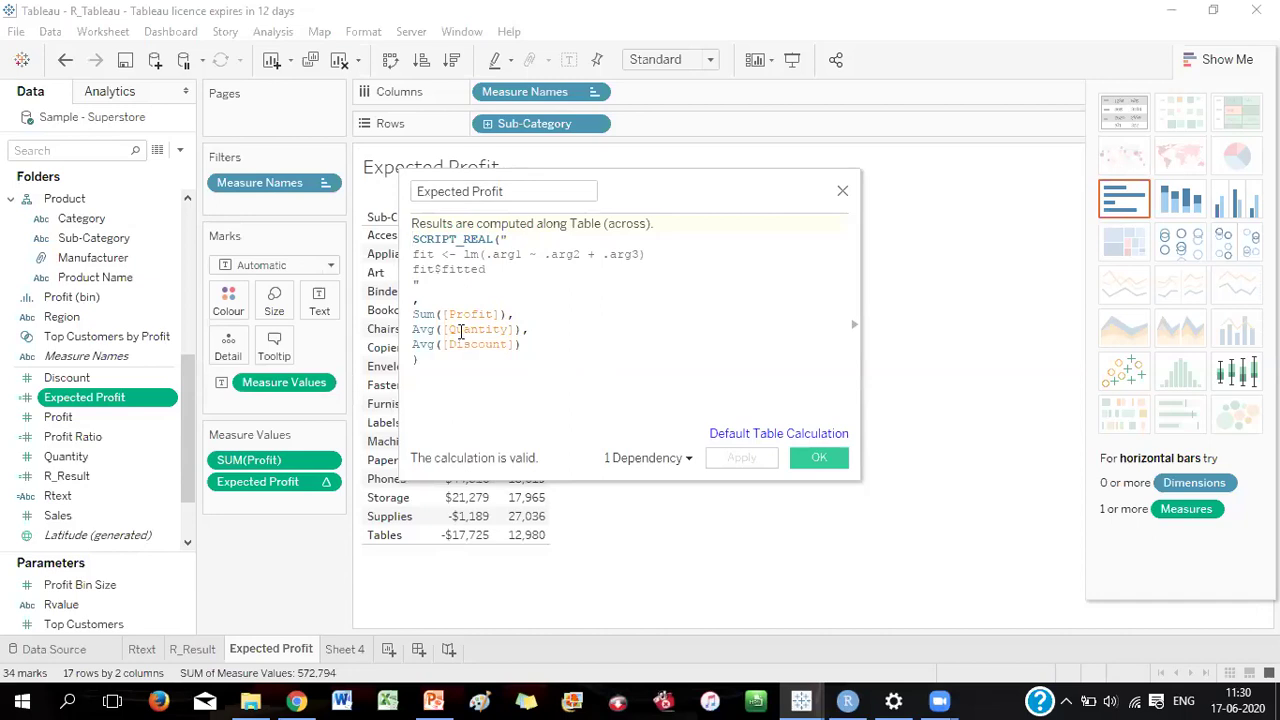
click(809, 457)
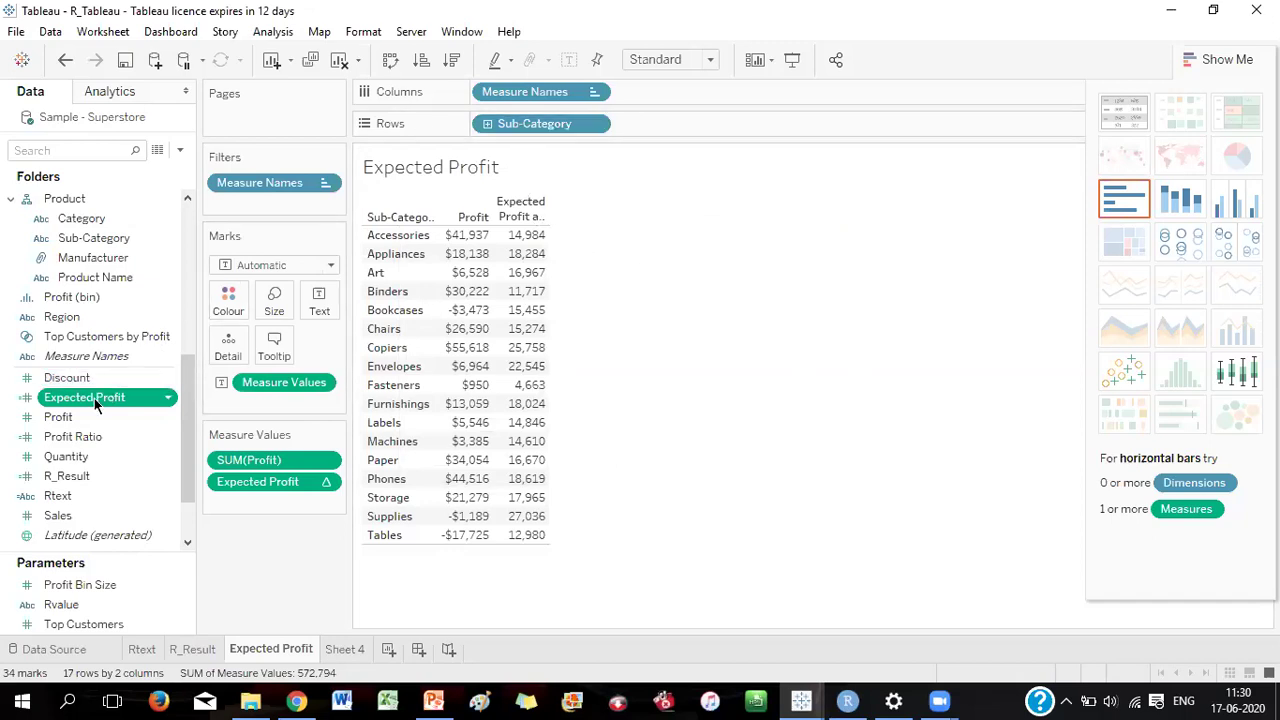
Reopen the analytics extension connection settings, retest RServe on localhost port 6311 and close the settings unchanged
click(509, 32)
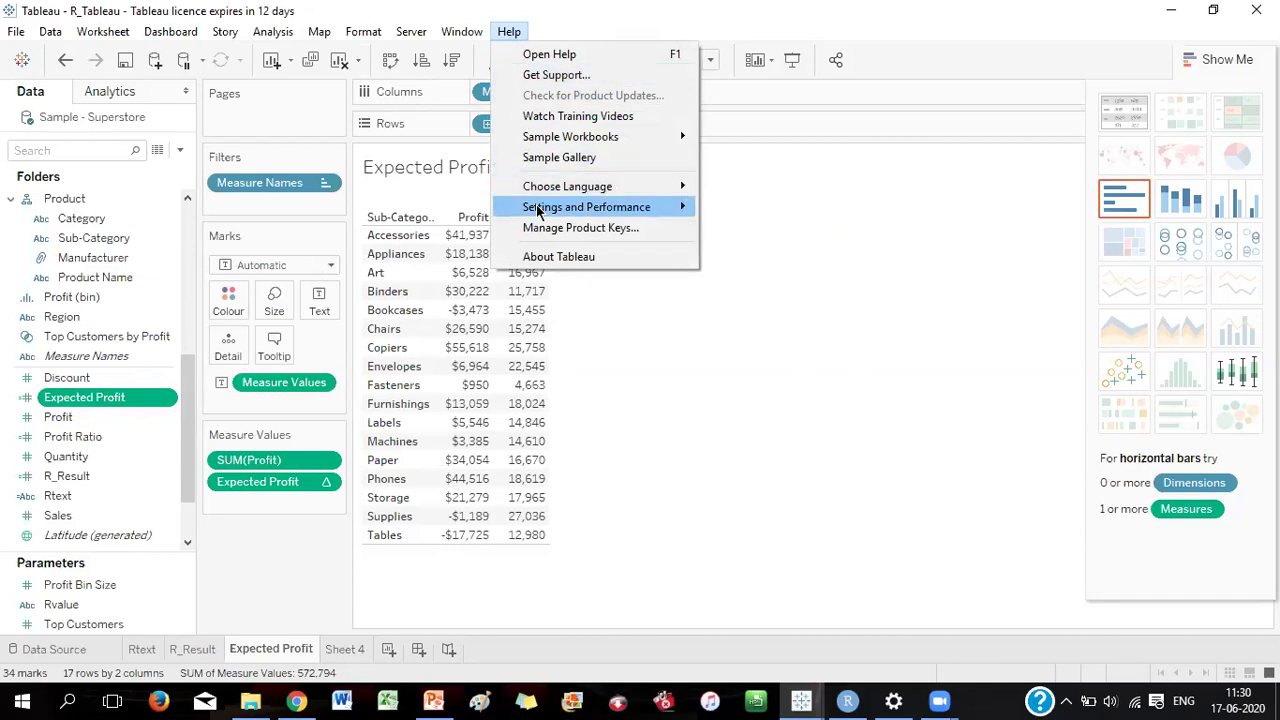
click(738, 566)
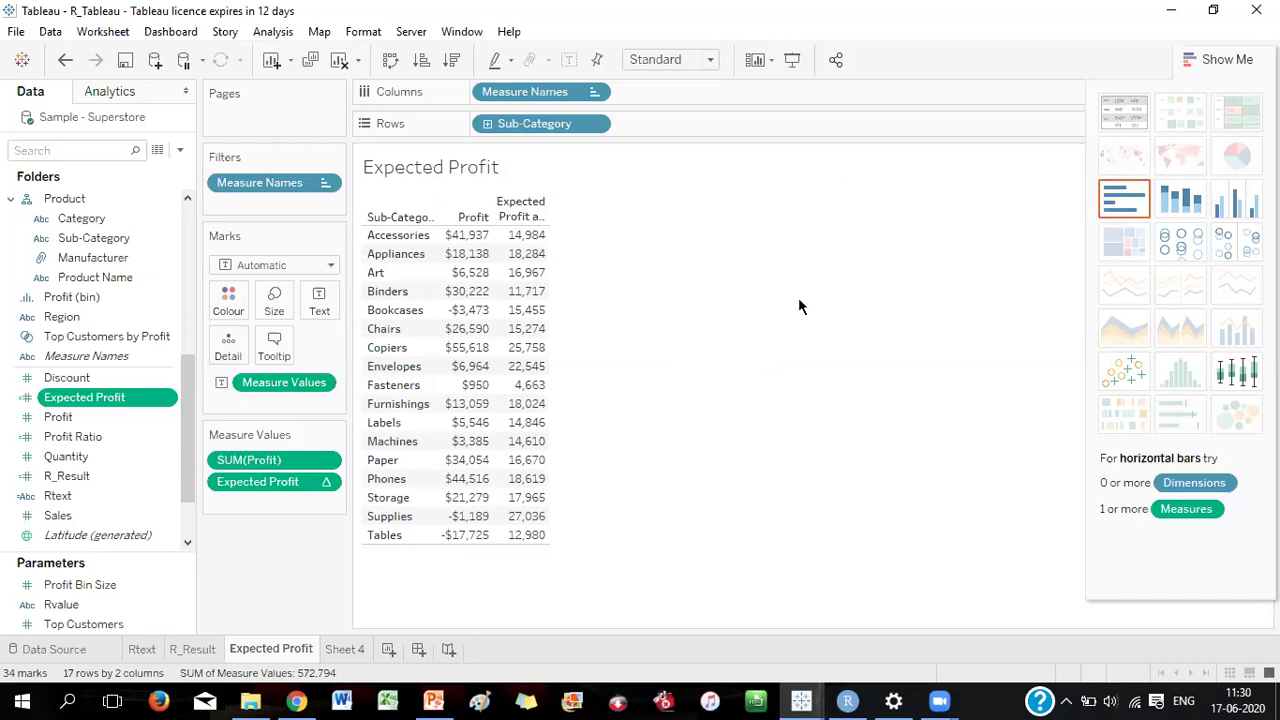
key(alt+h)
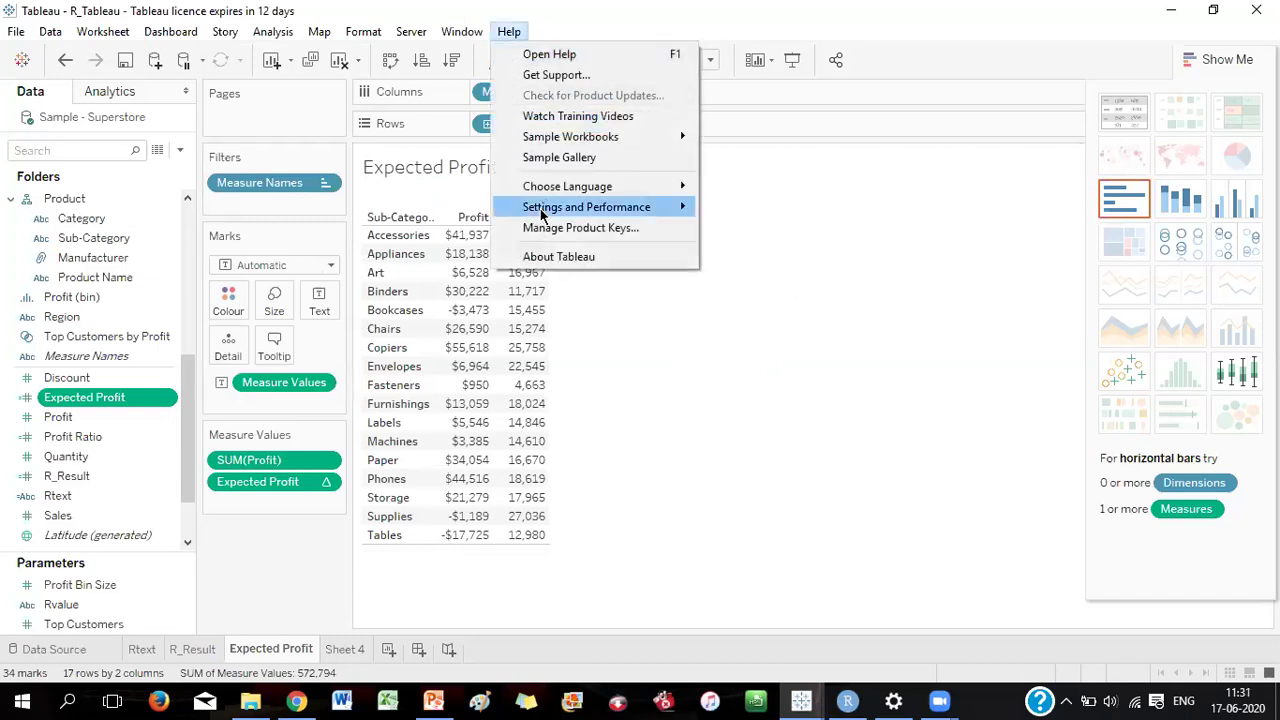
mouse_move(558, 210)
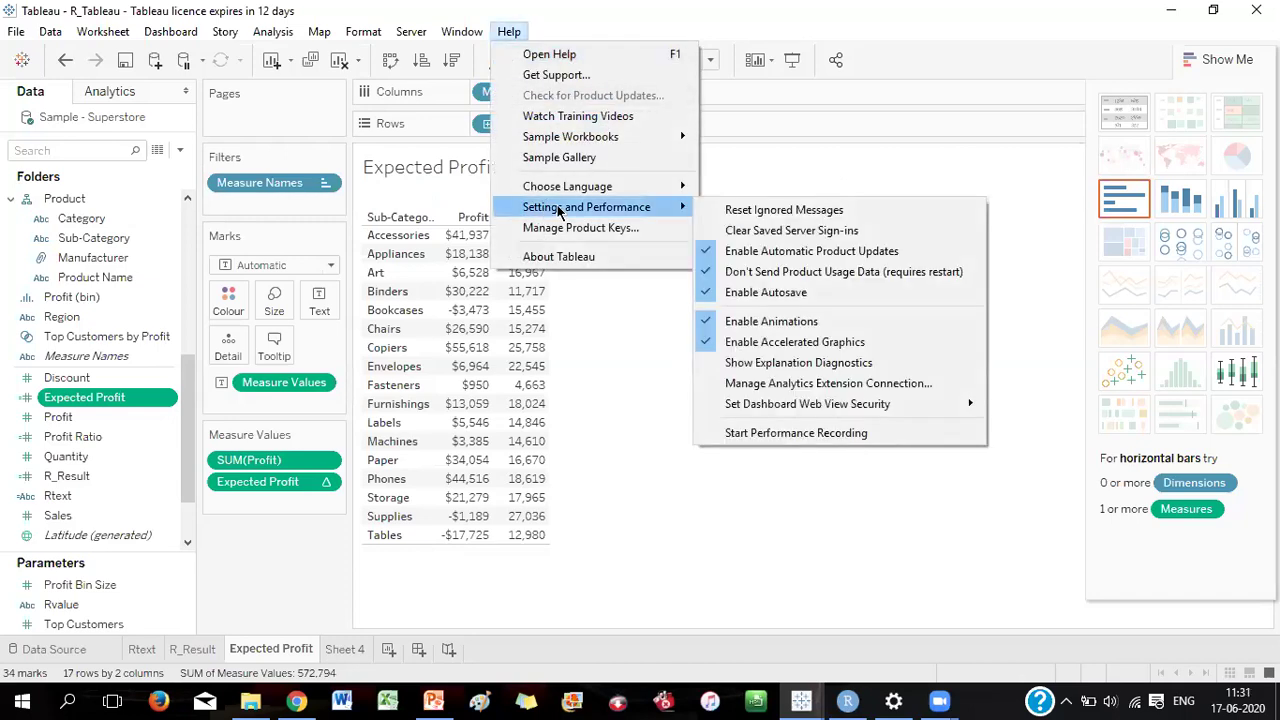
click(774, 386)
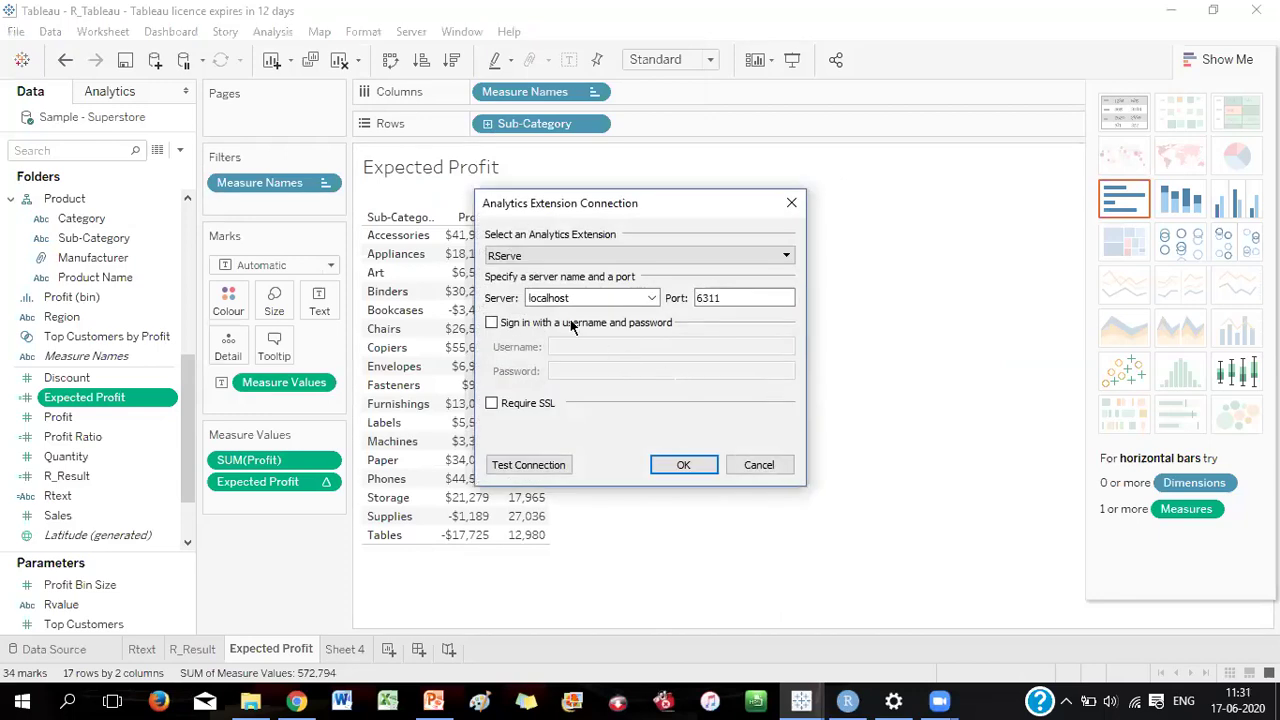
click(530, 470)
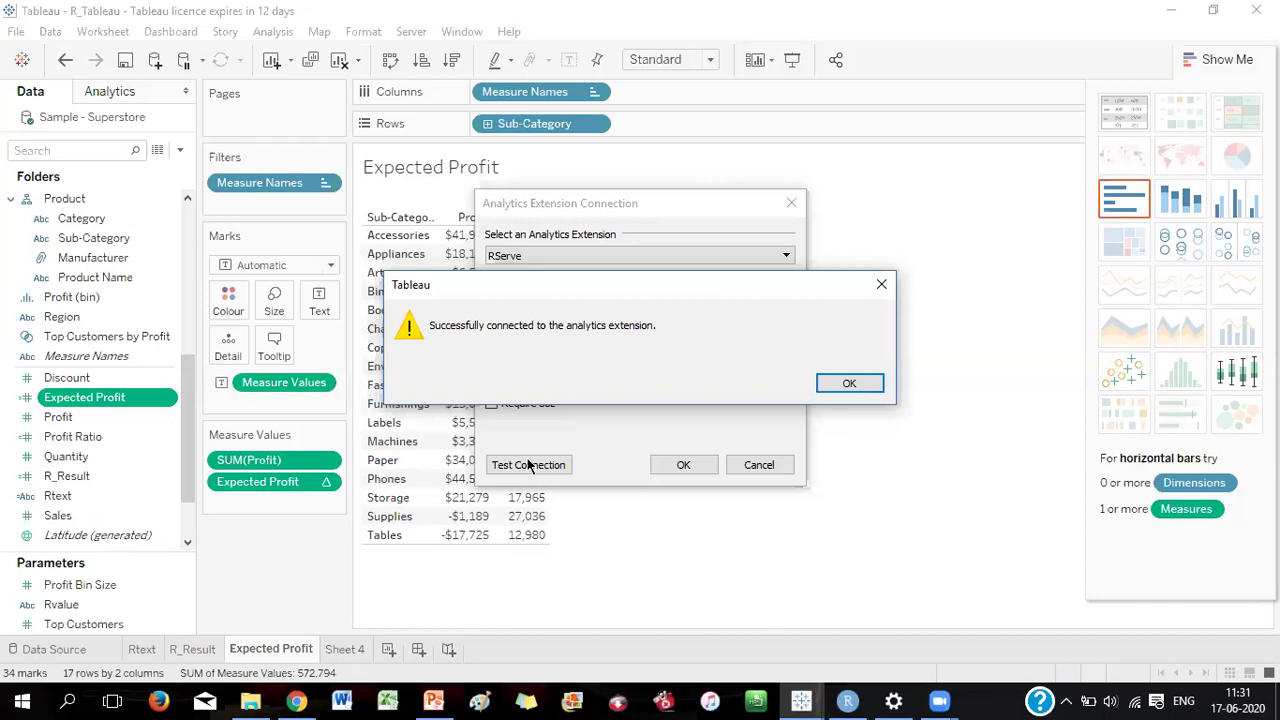
click(879, 288)
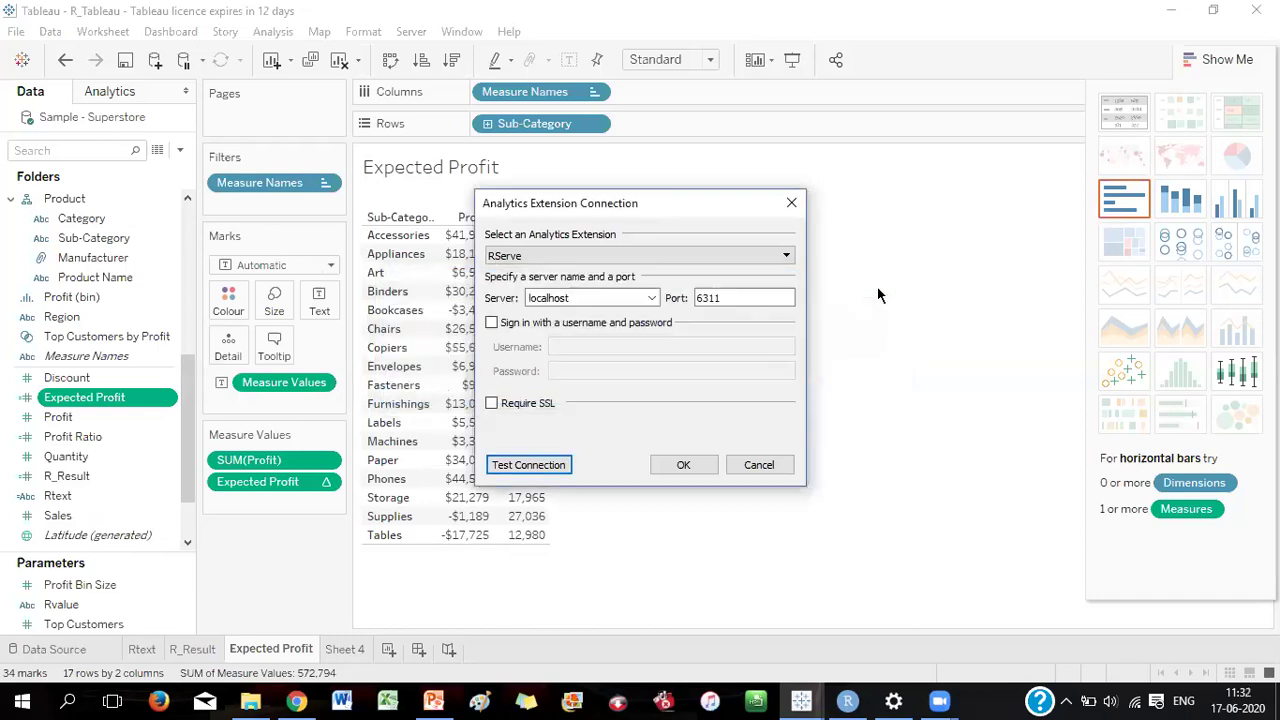
click(686, 466)
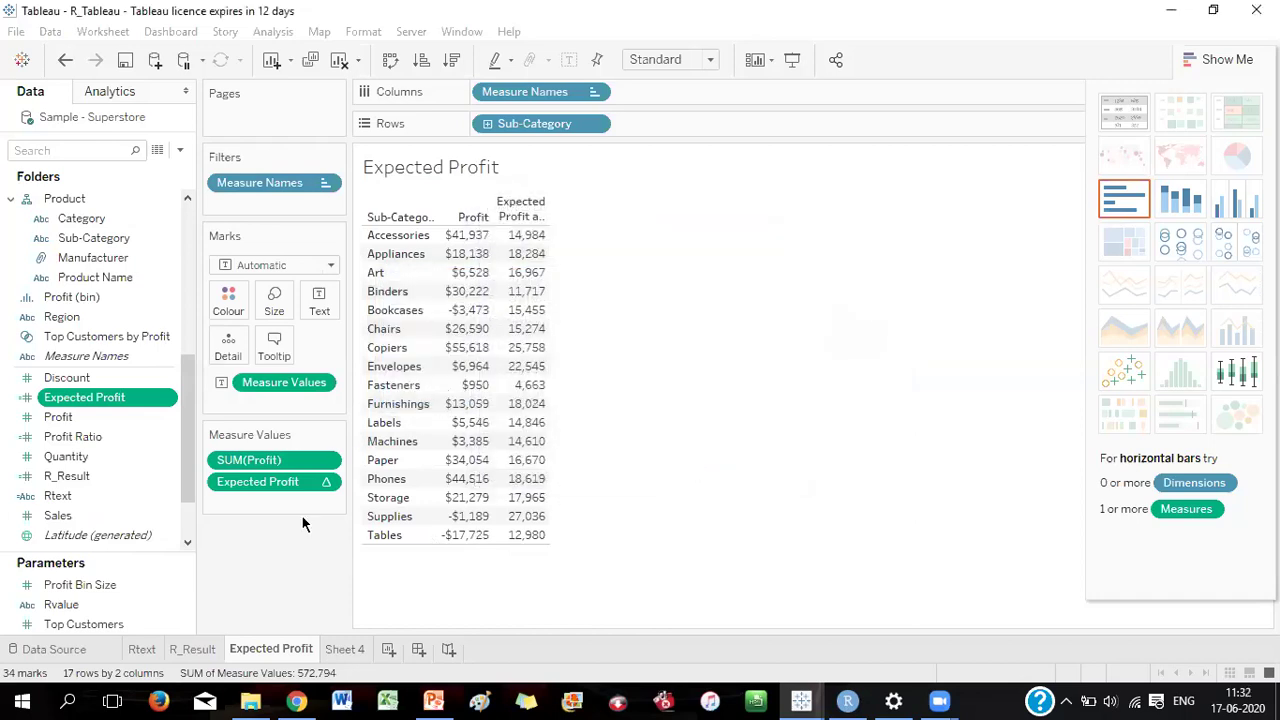
Open the Expected Profit calculation, try removing its closing parenthesis and retyping the ~ between .arg1 and .arg2, and discard the edits
mouse_move(195, 655)
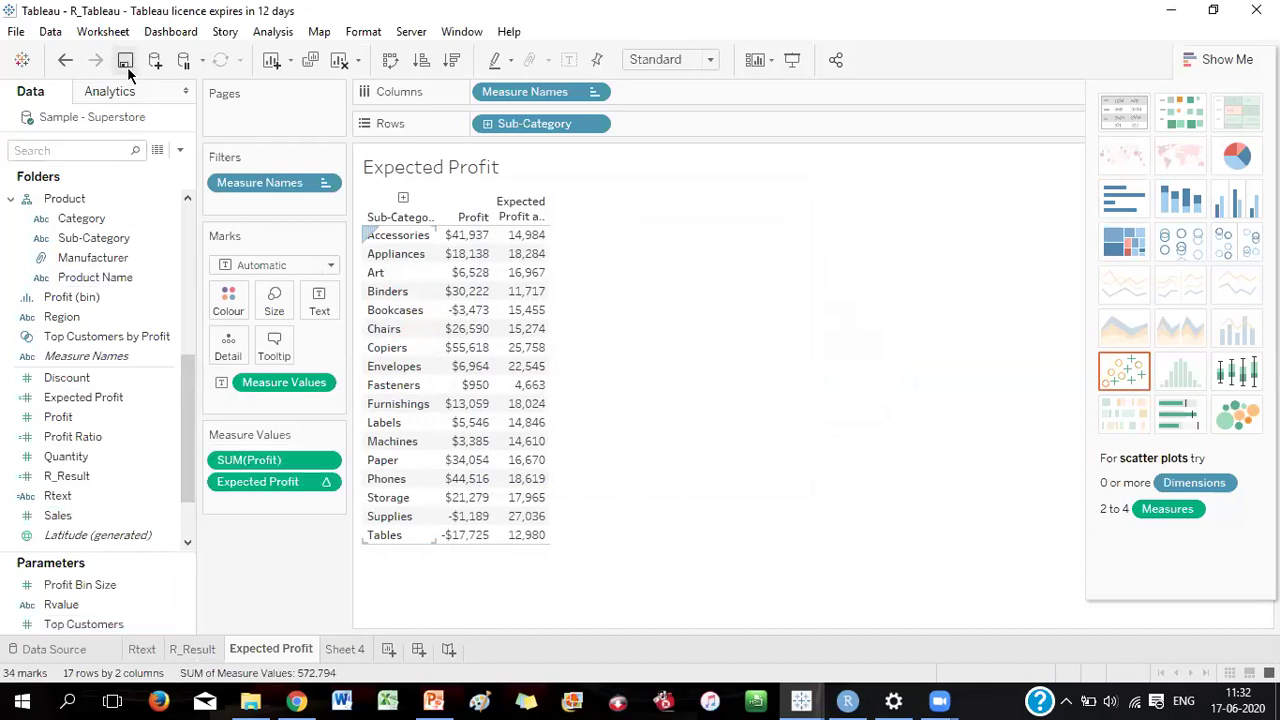
right_click(93, 400)
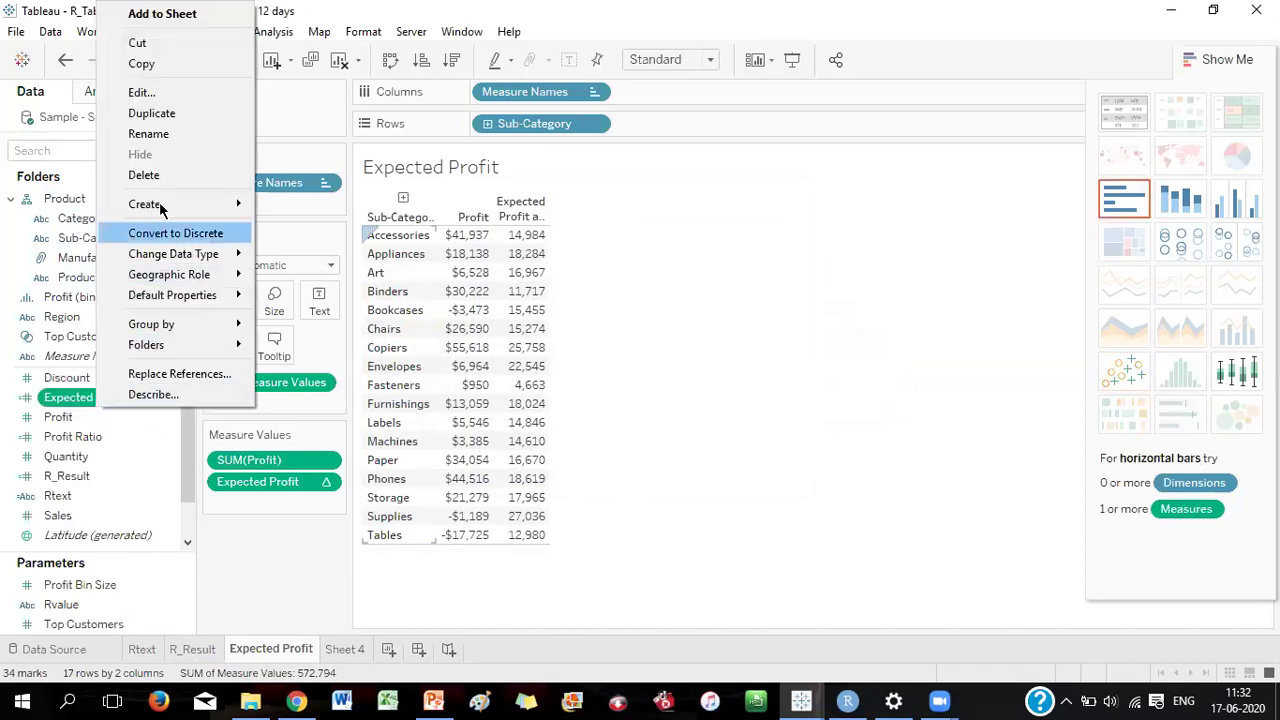
click(141, 92)
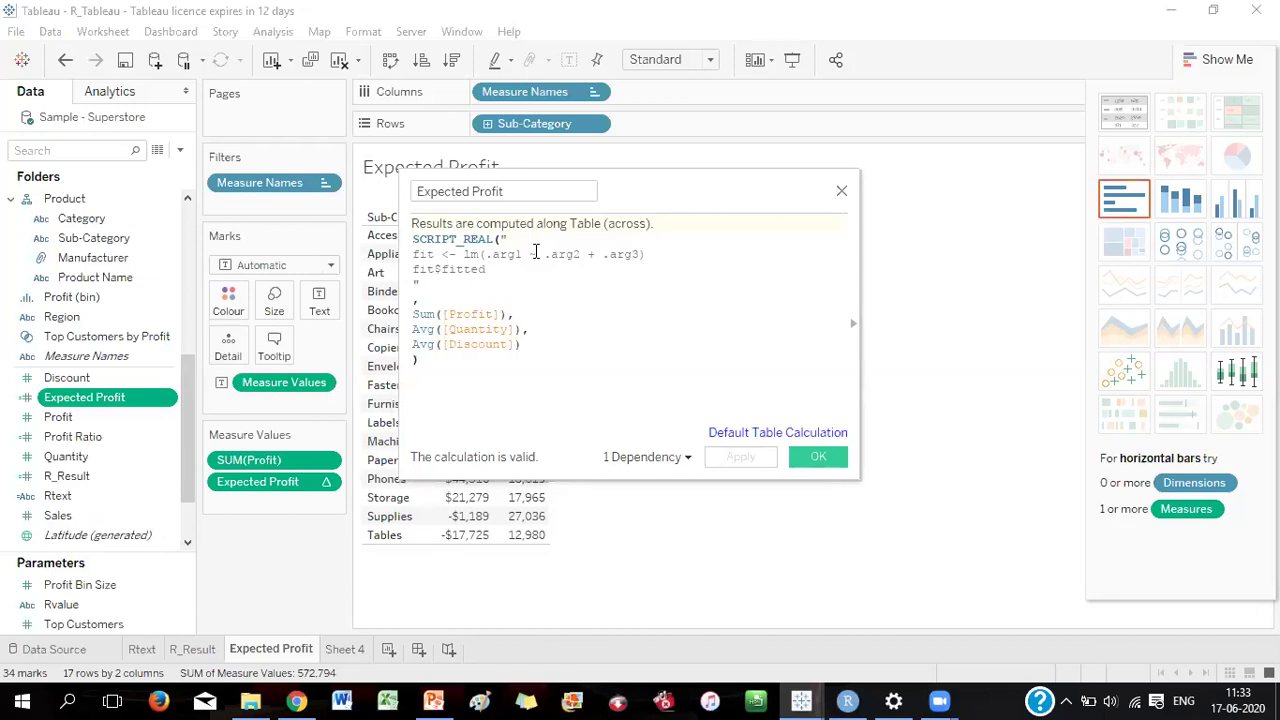
key(BackSpace)
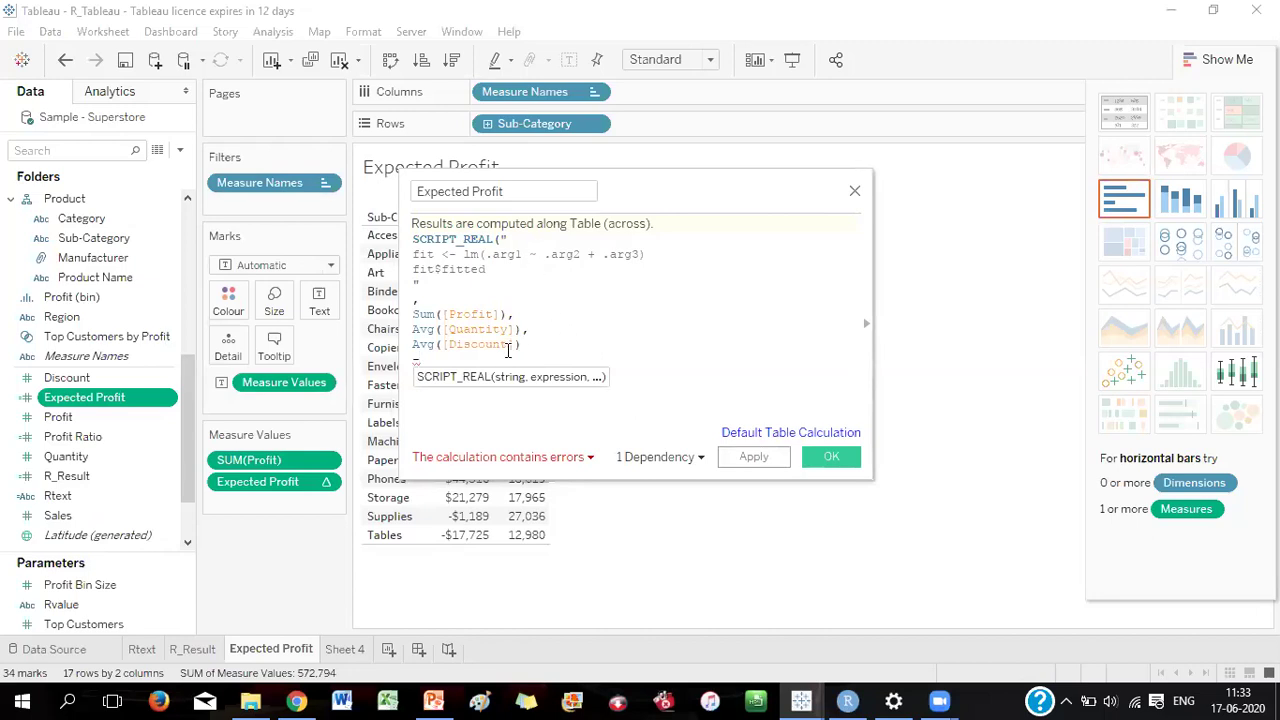
text())
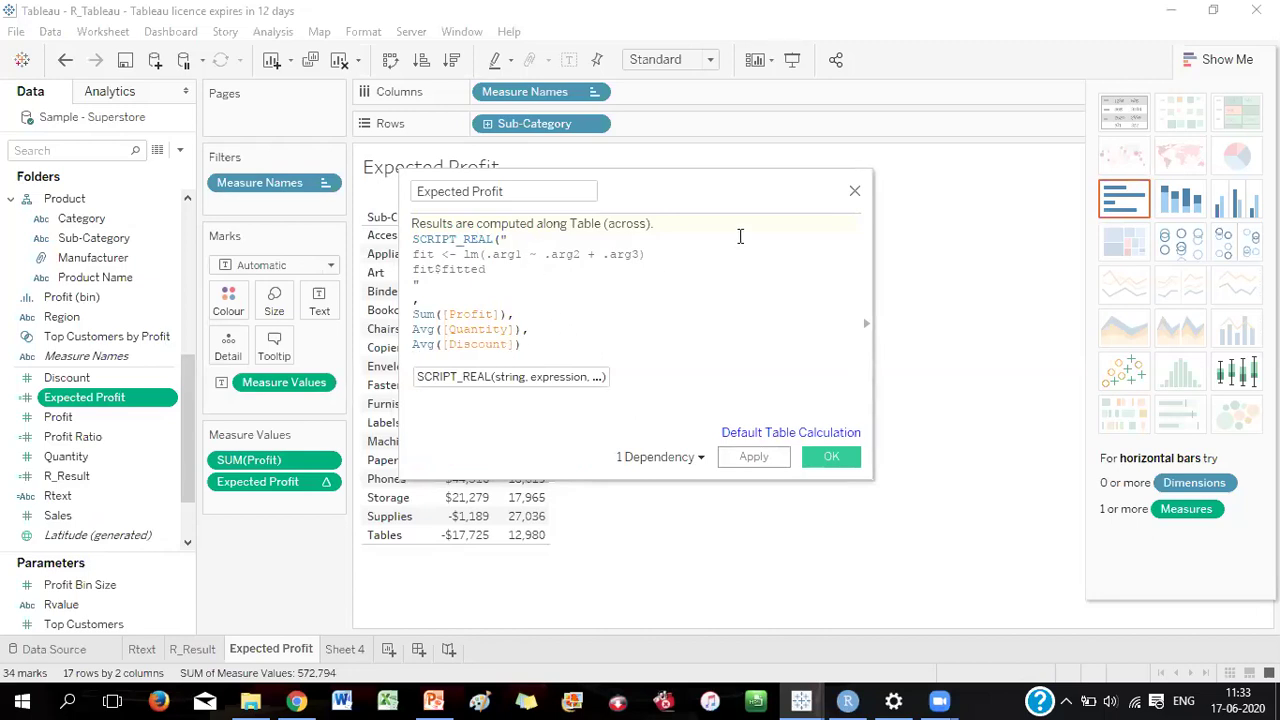
click(535, 254)
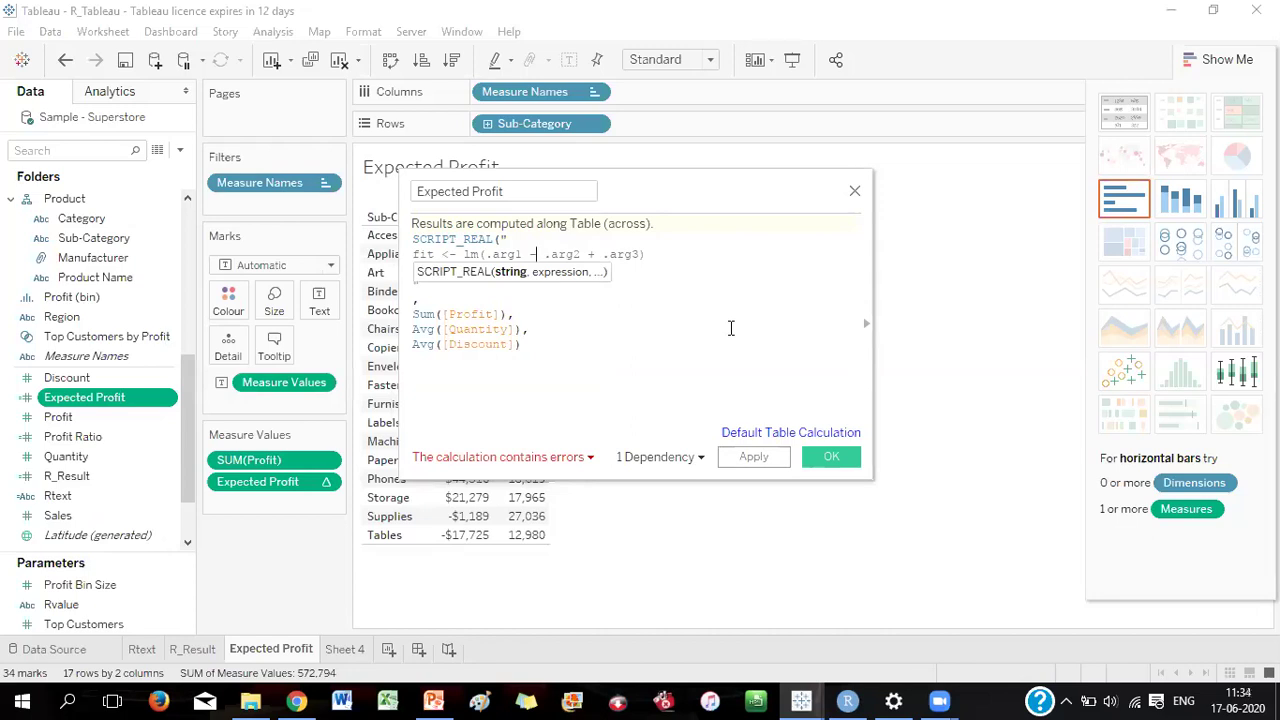
key(BackSpace)
text(~)
click(702, 320)
click(588, 401)
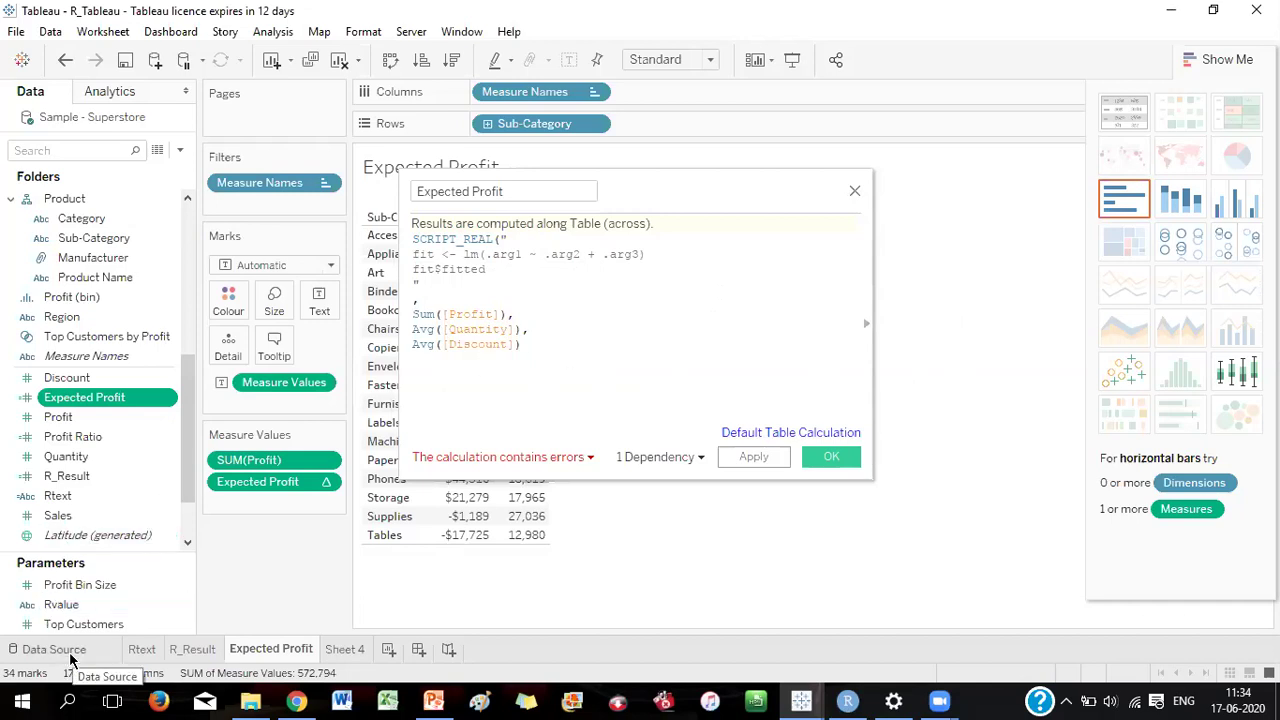
click(855, 192)
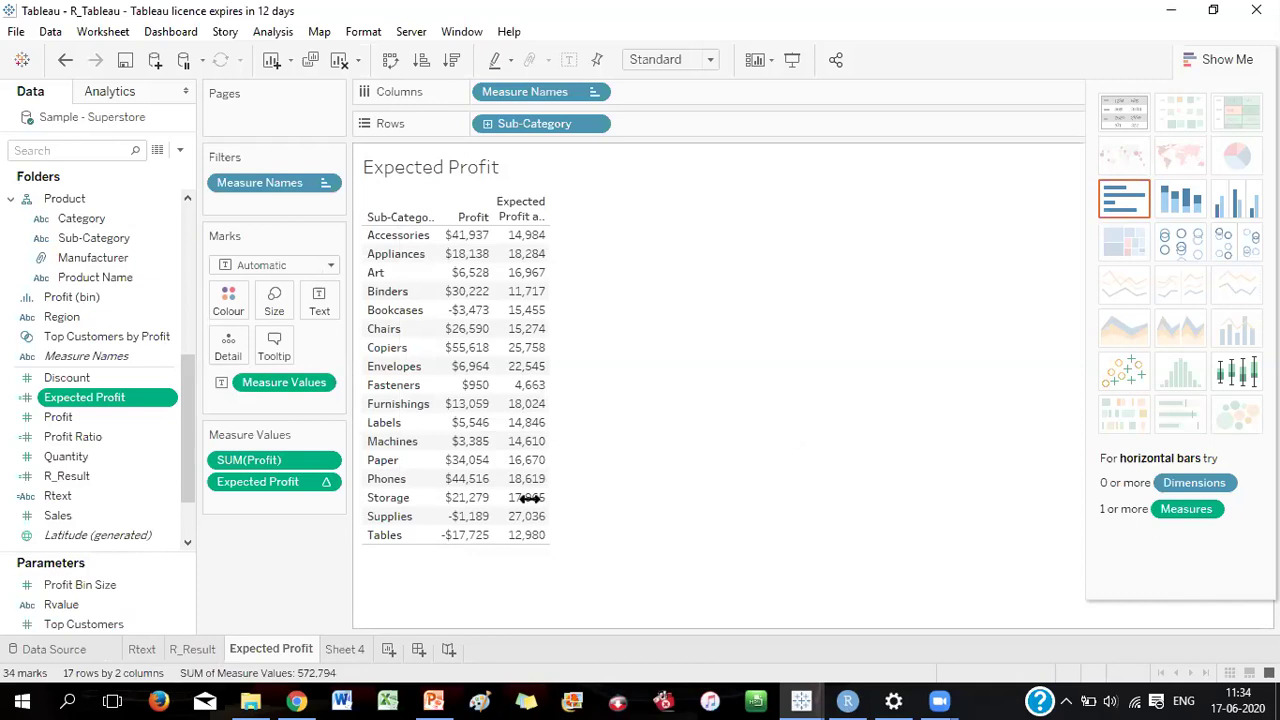
Look at the R_Result sheet, return to the Expected Profit sheet and reopen the Expected Profit calculation
click(193, 650)
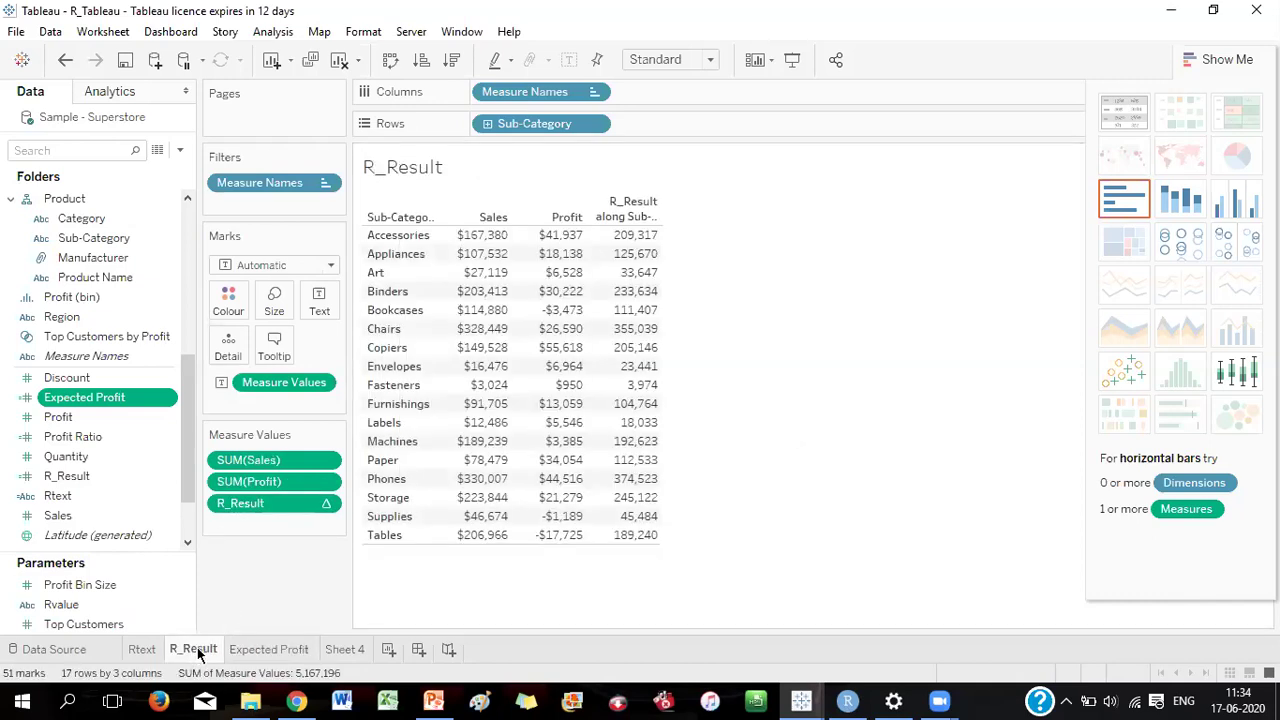
click(260, 648)
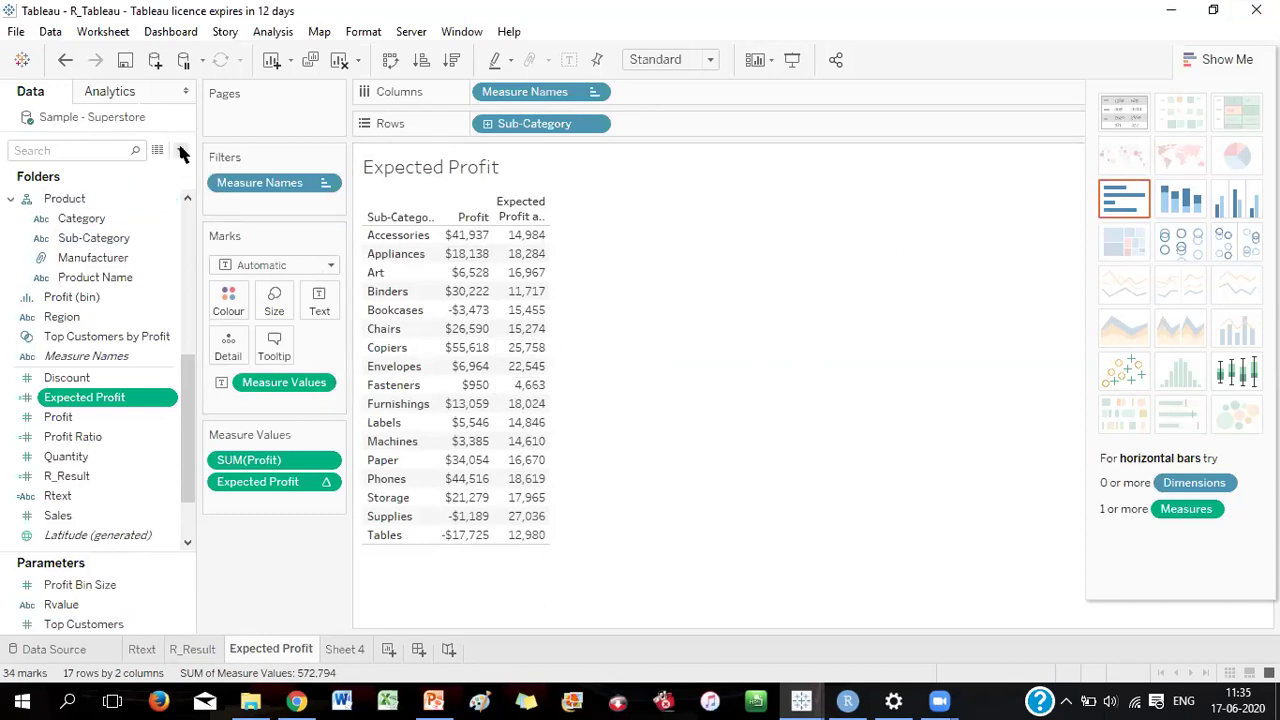
right_click(106, 398)
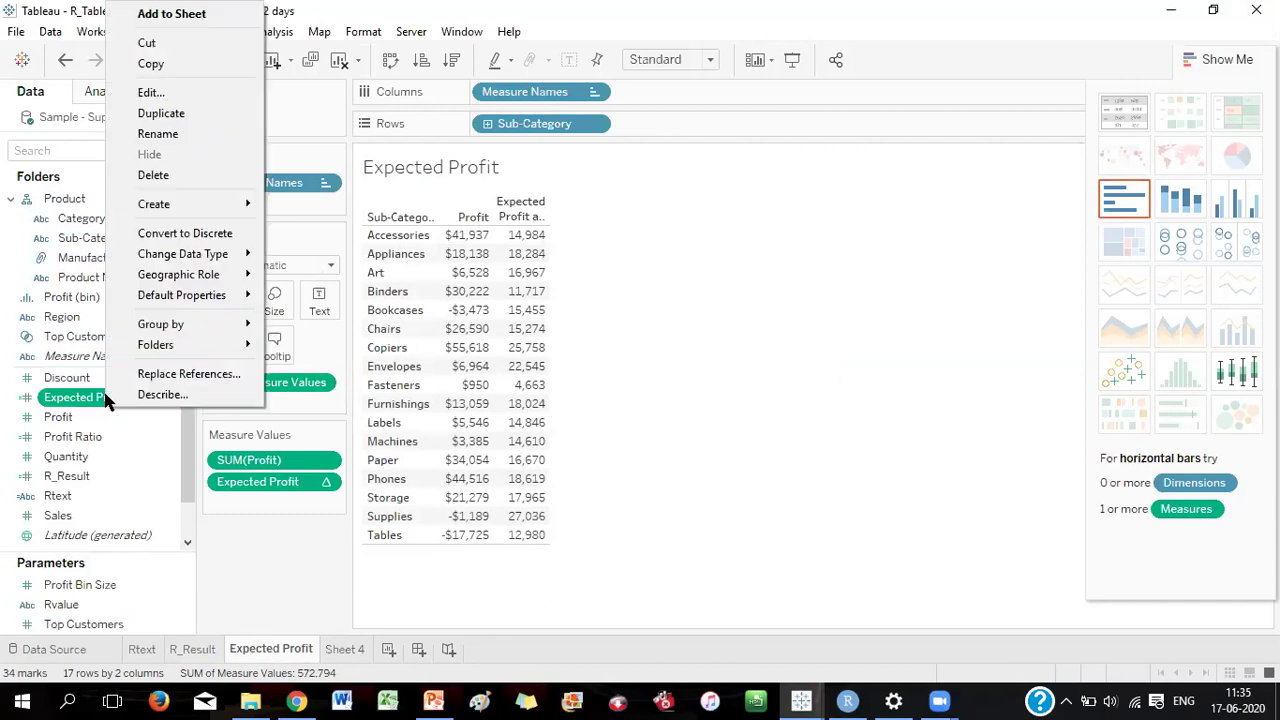
click(148, 93)
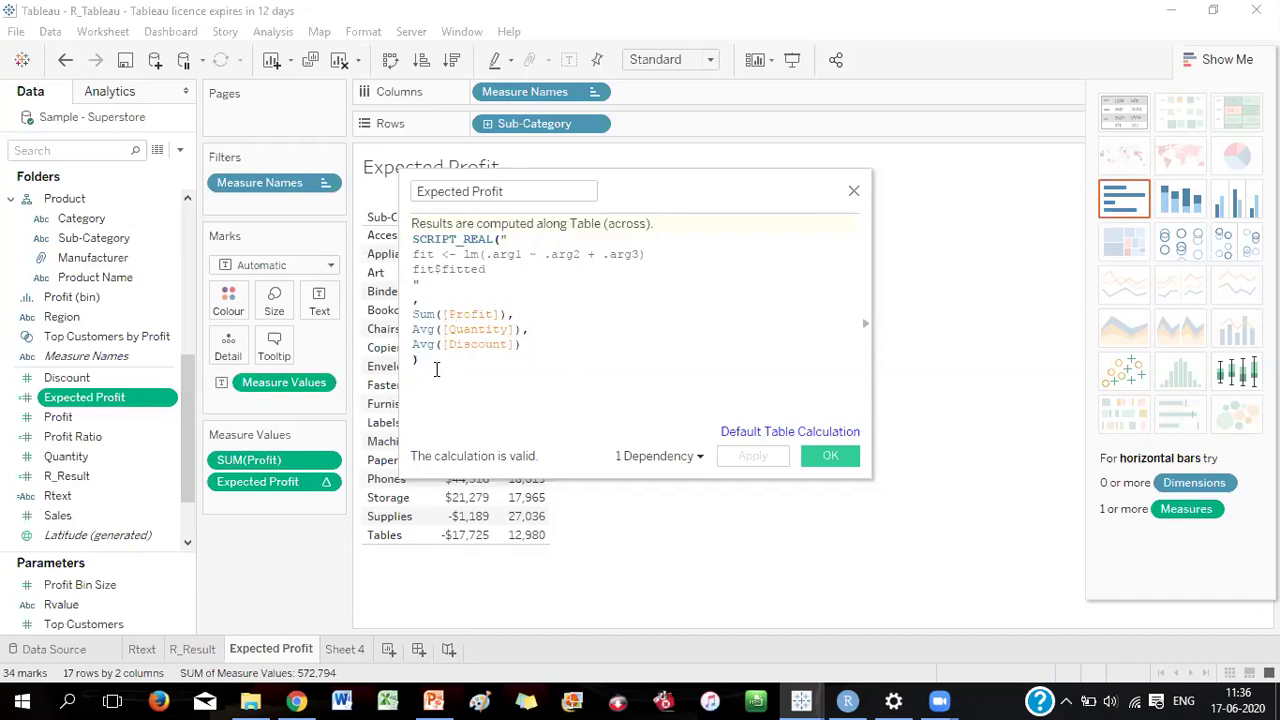
Insert the Profit field on a new line below the closing parenthesis of the Expected Profit formula
key(Return)
text(s)
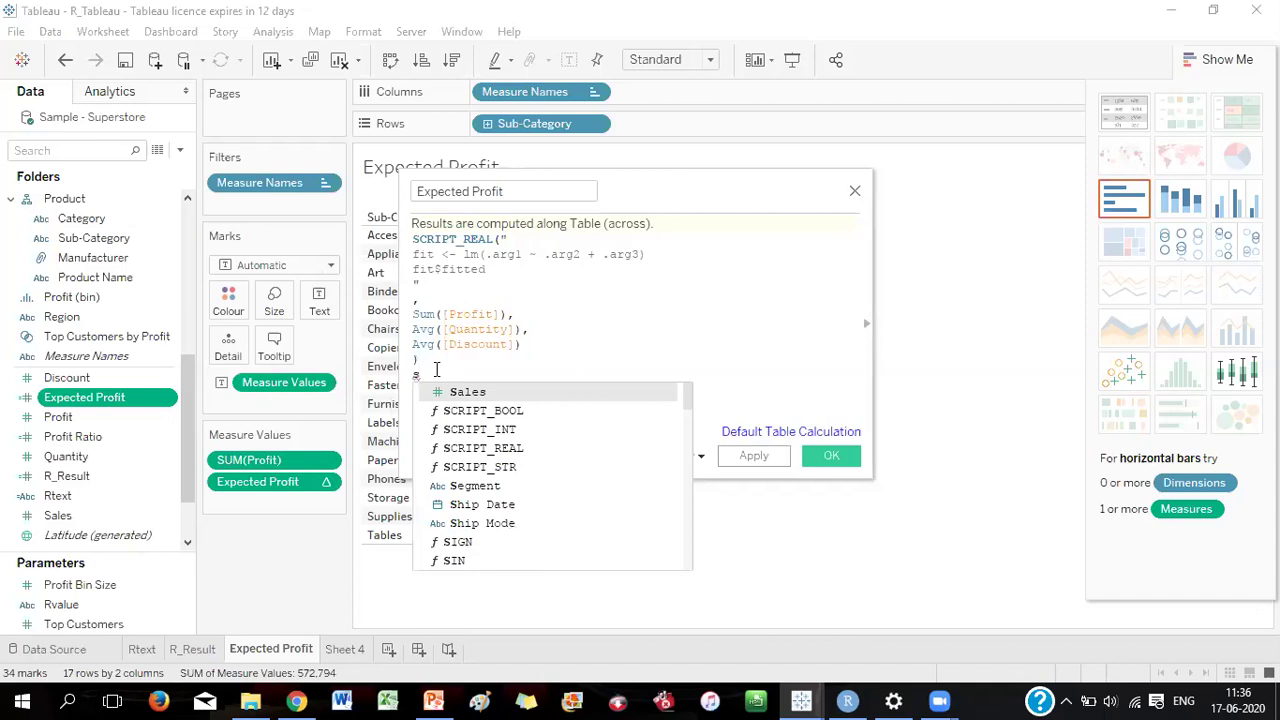
text(prof)
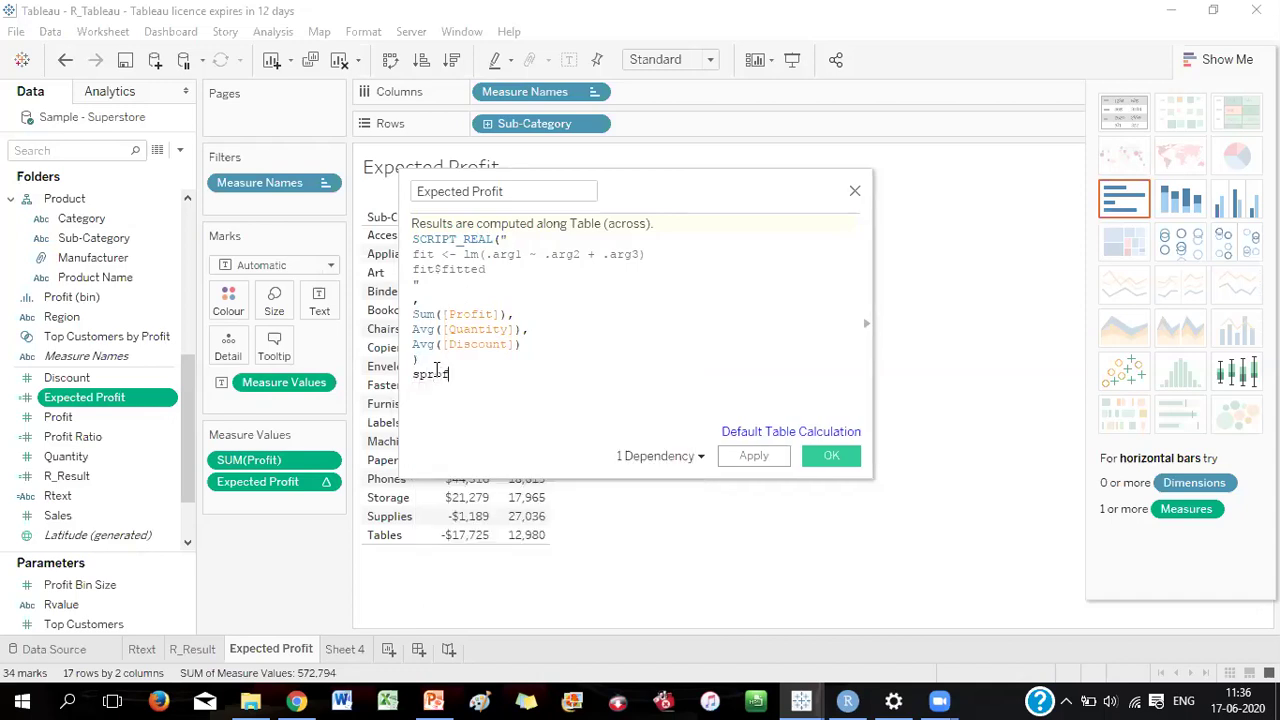
text(it)
key(BackSpace)
key(BackSpace)
key(BackSpace)
key(BackSpace)
key(BackSpace)
key(BackSpace)
key(BackSpace)
text(pro)
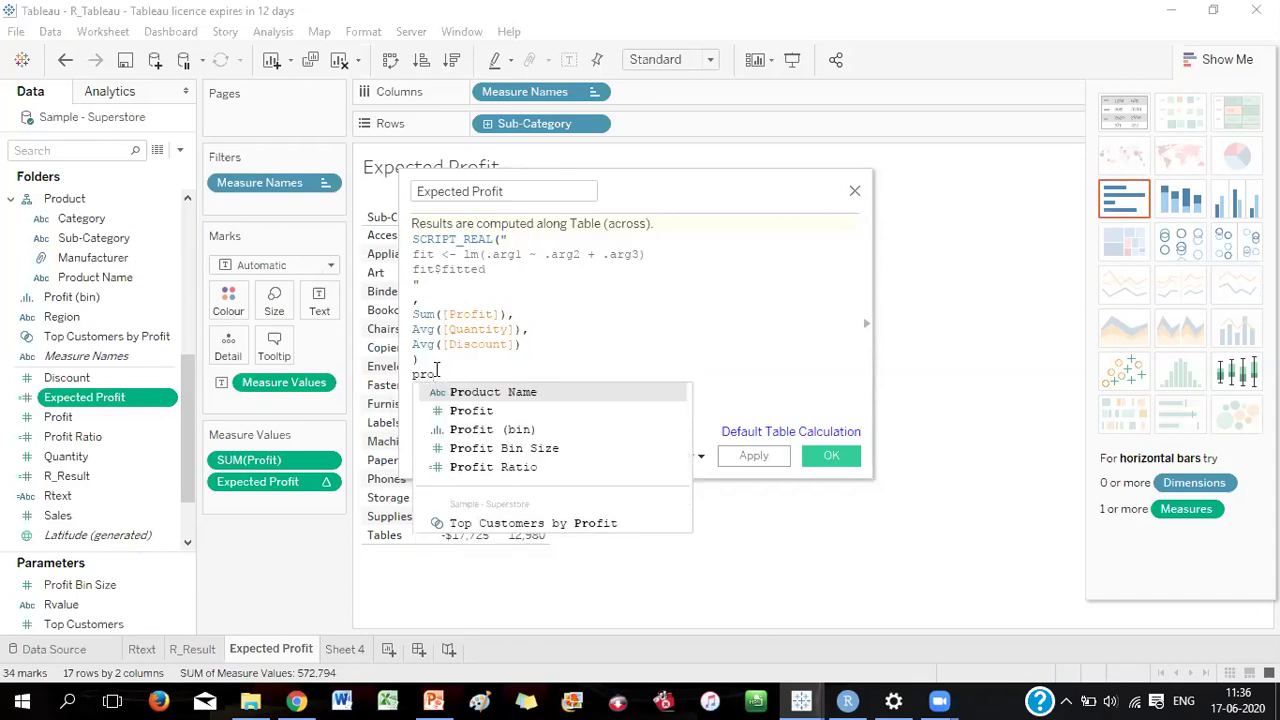
click(471, 411)
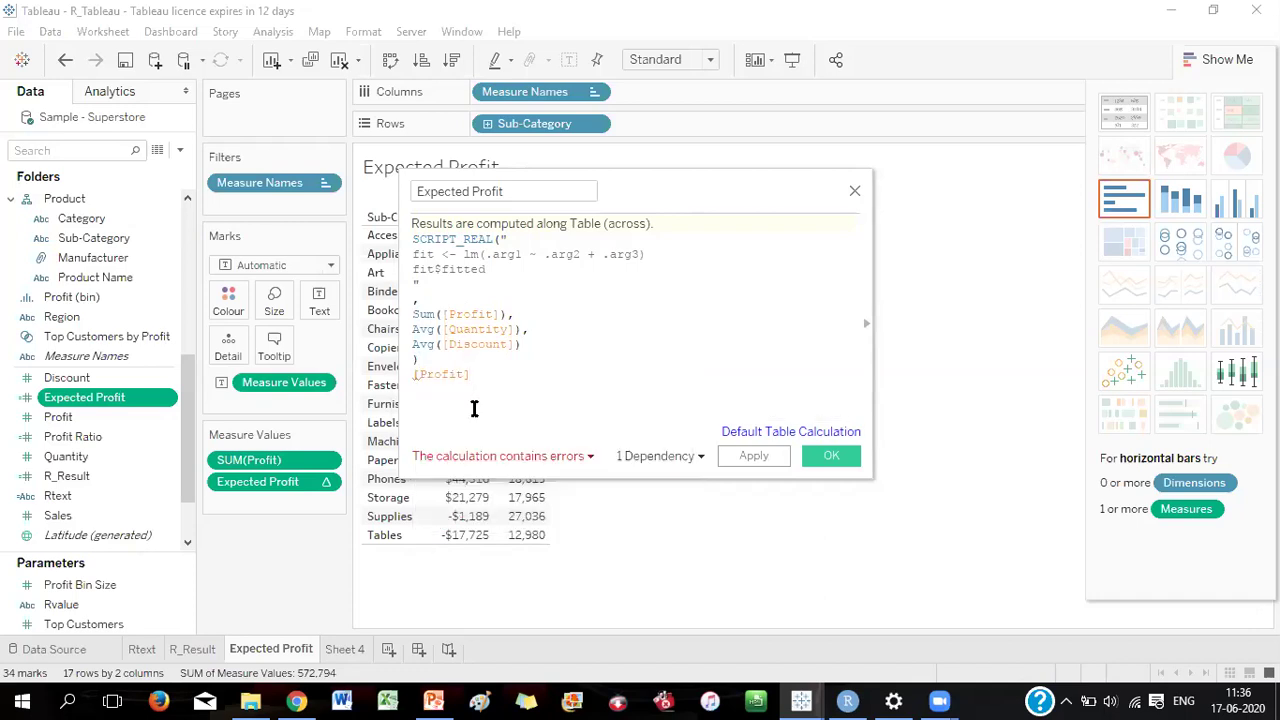
Delete the extra Profit field from the end of the Expected Profit formula
key(BackSpace)
key(BackSpace)
key(BackSpace)
key(BackSpace)
key(BackSpace)
key(BackSpace)
key(BackSpace)
key(BackSpace)
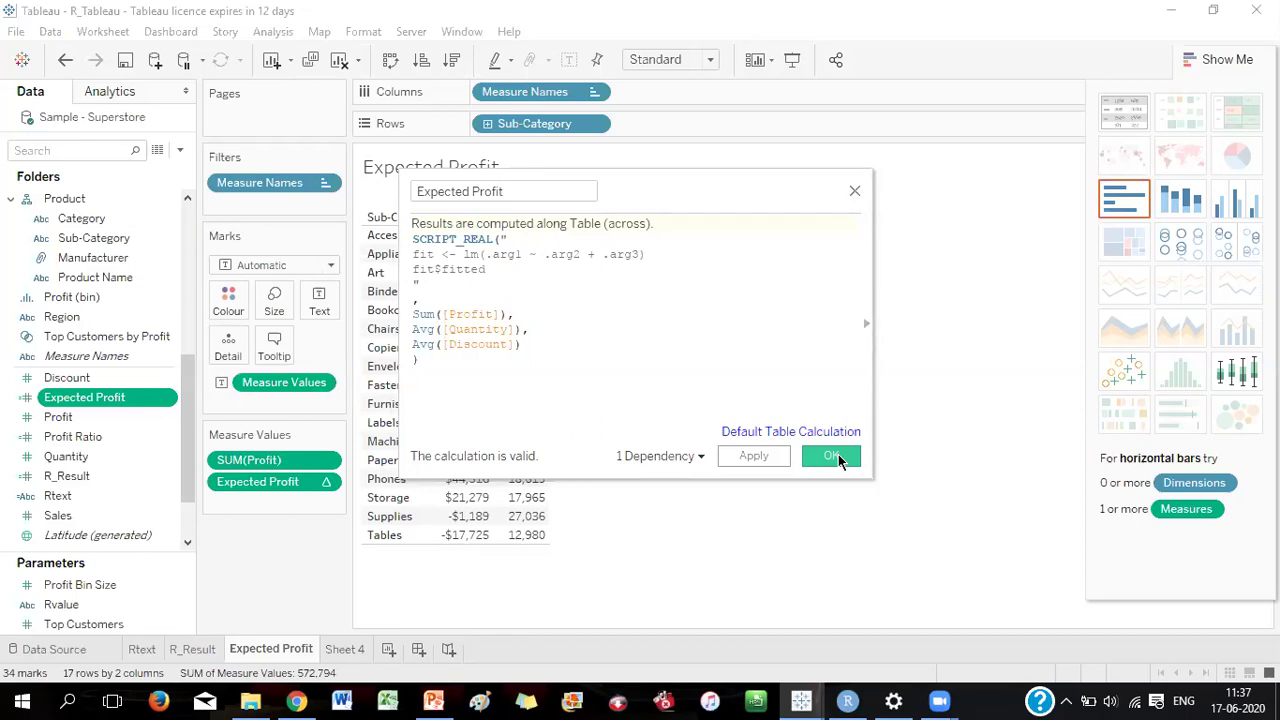
Accept the Expected Profit calculation and widen the value columns of the Sub-Category table
click(833, 456)
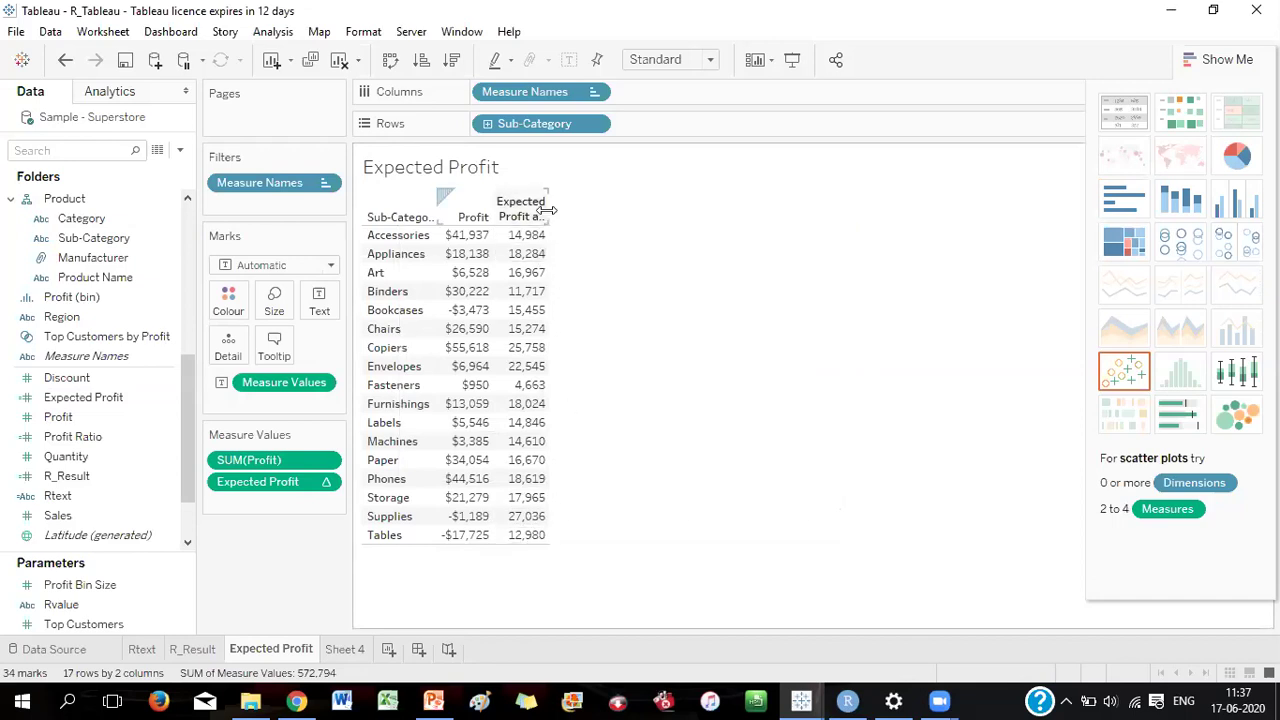
drag(548, 209, 588, 208)
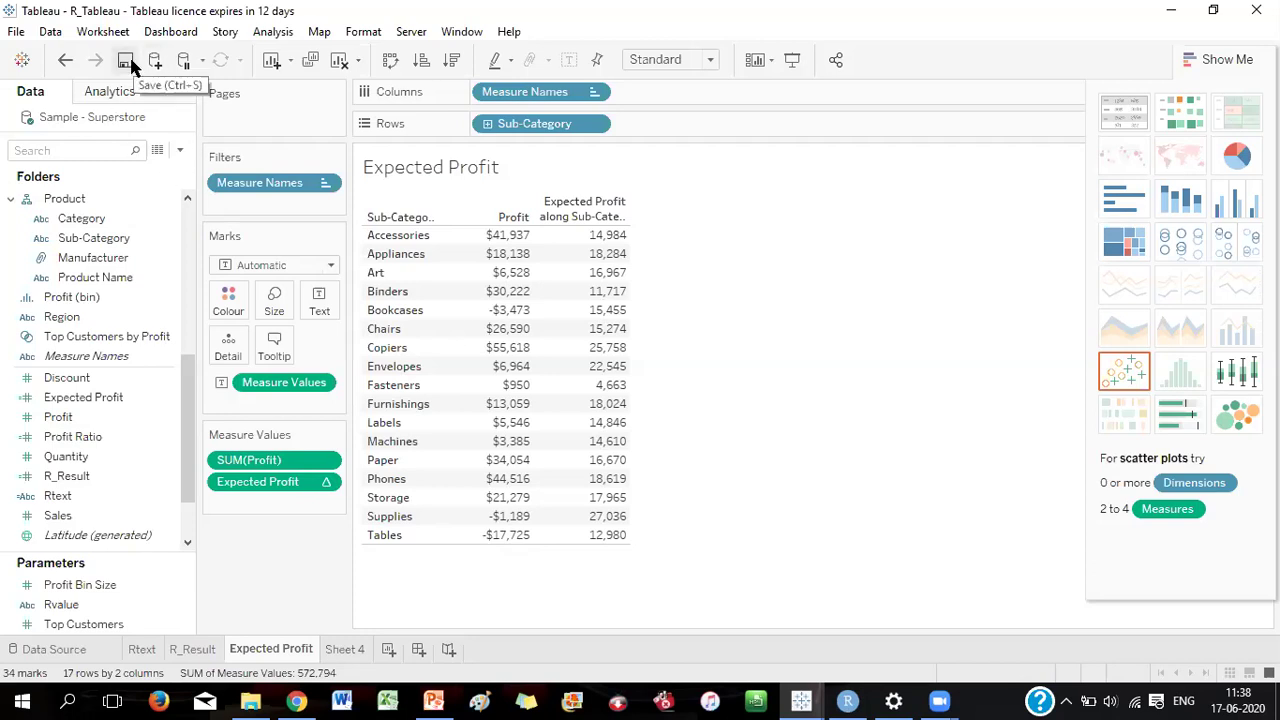
Reopen the Expected Profit calculation to examine its R linear regression script and arguments
right_click(97, 398)
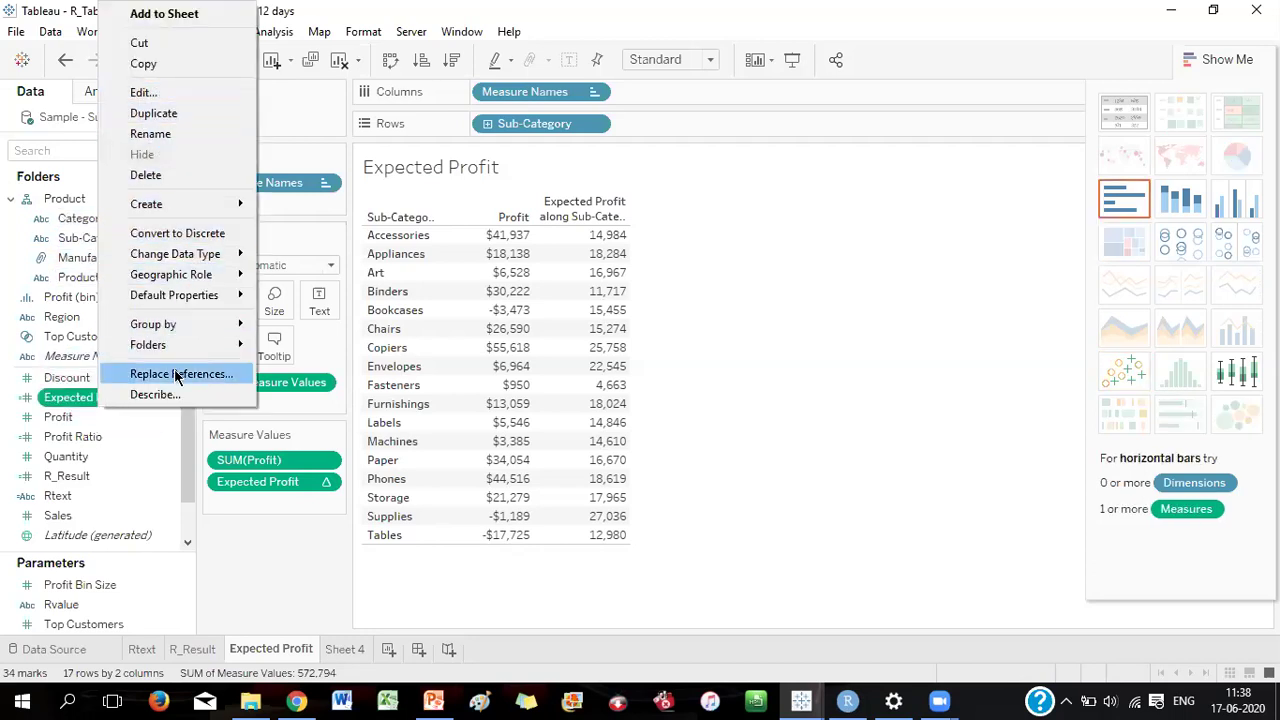
click(142, 92)
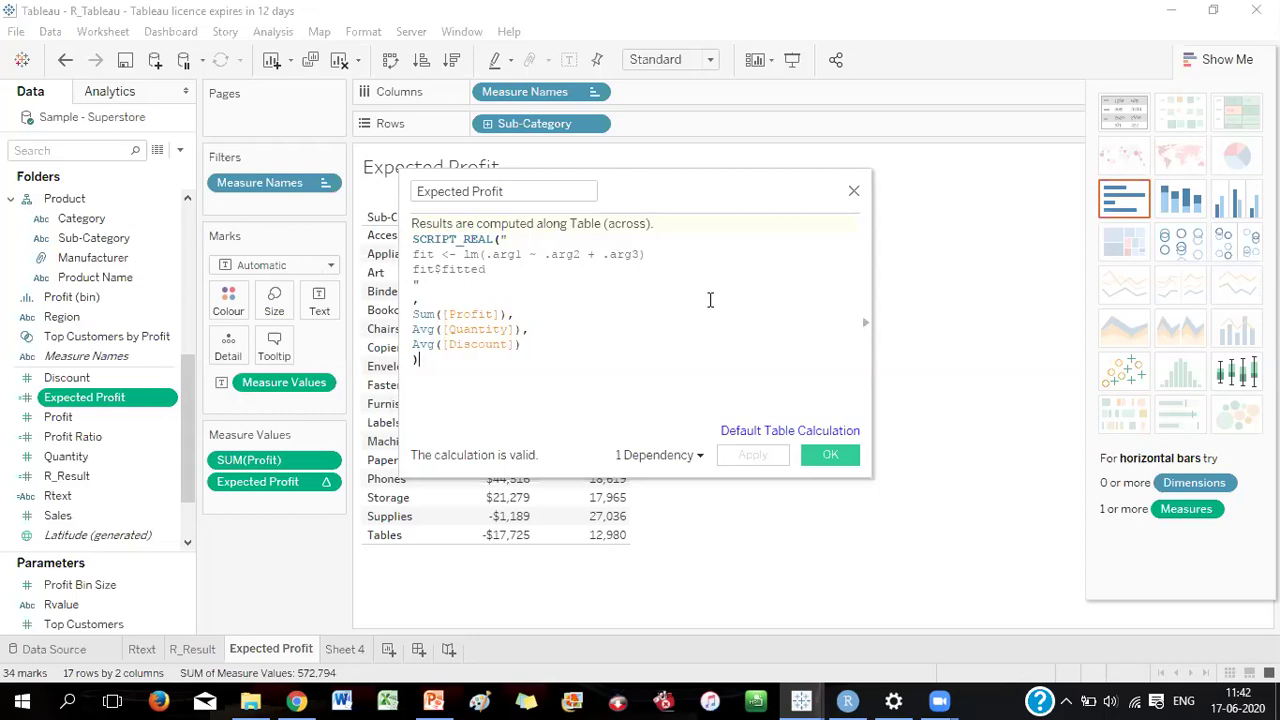
Switch to the PowerPoint presentation and show slide 16 on Tableau and R integration
click(433, 700)
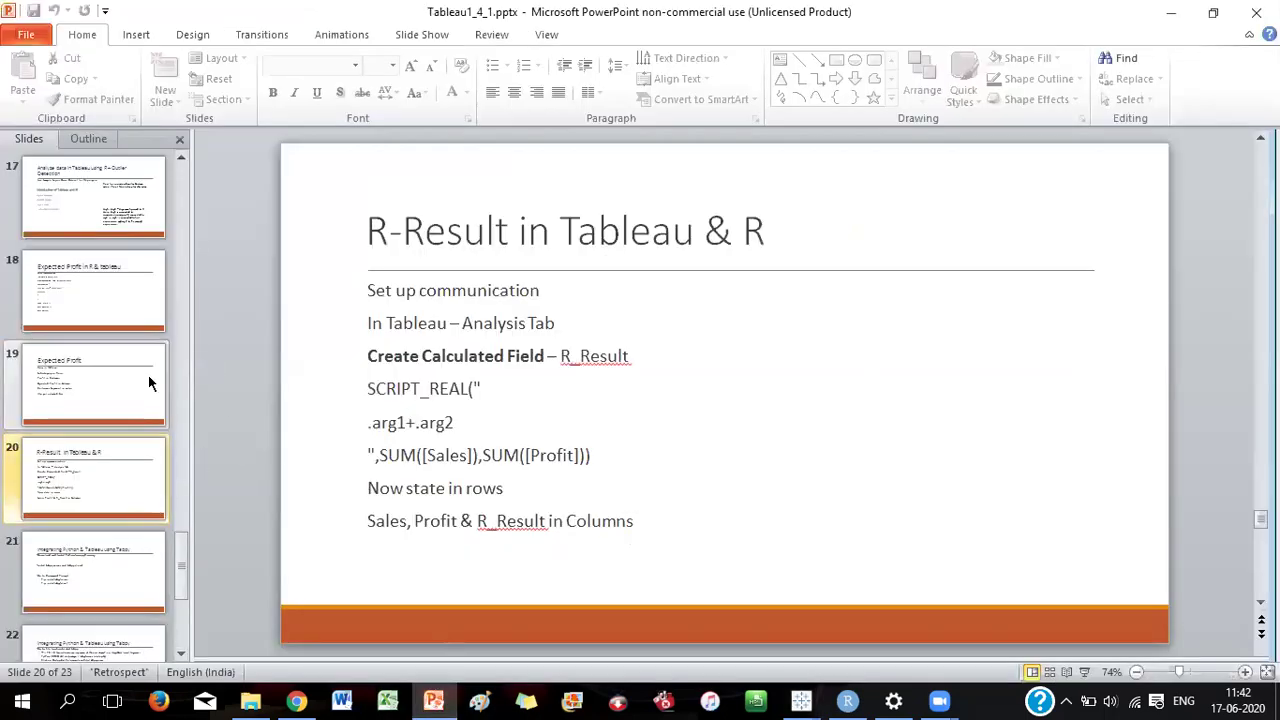
click(181, 158)
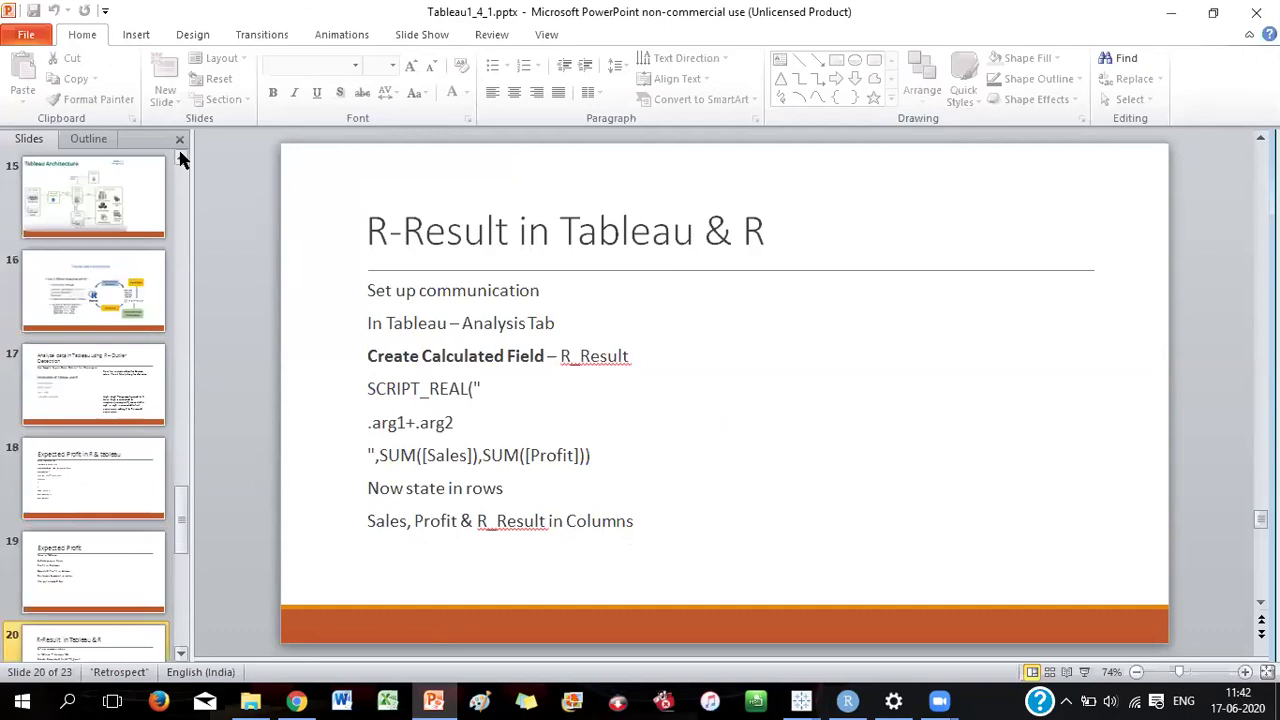
click(112, 293)
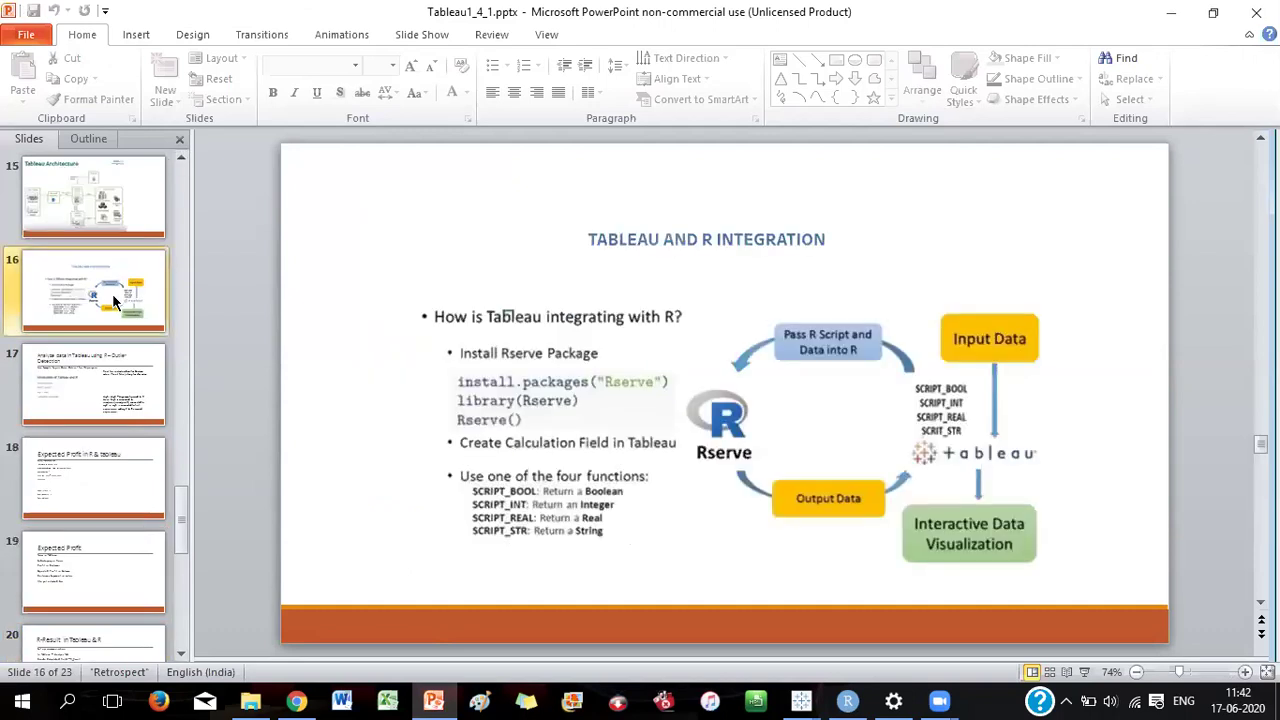
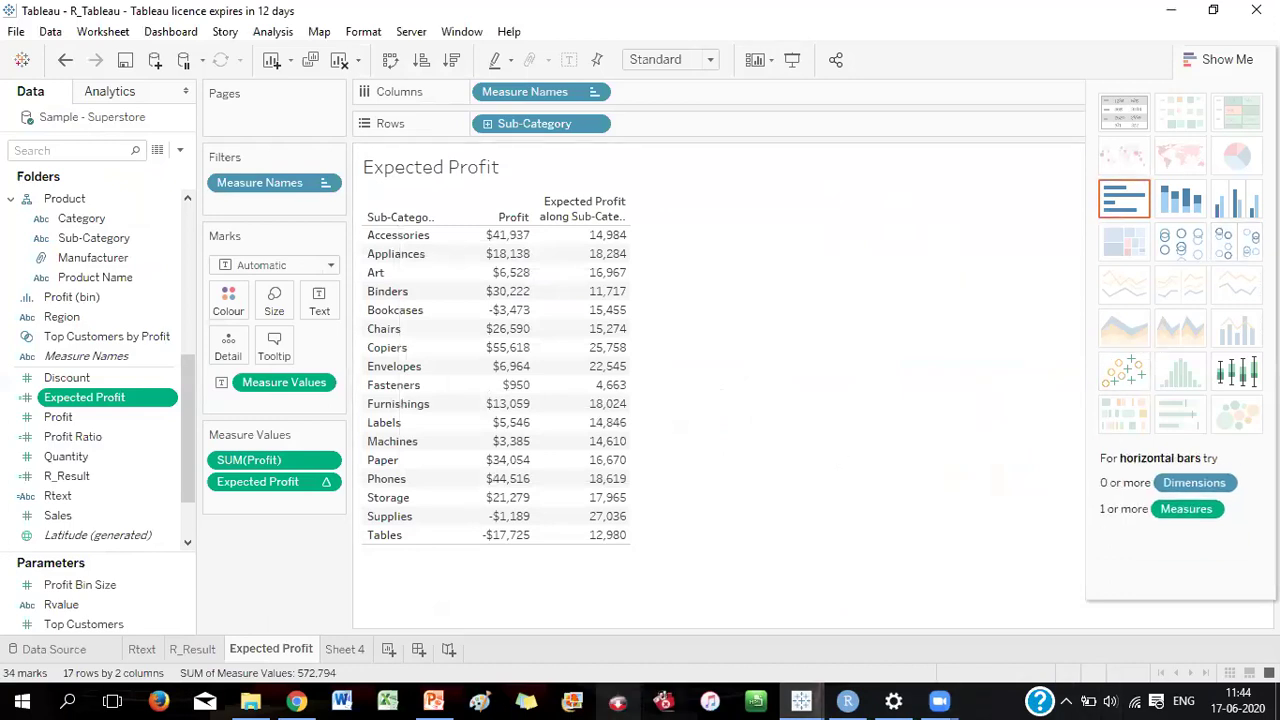
On the Rtext sheet, open the Rtext calculation, examine its SCRIPT_STR formula and its Rvalue argument, and accept it unchanged
click(142, 652)
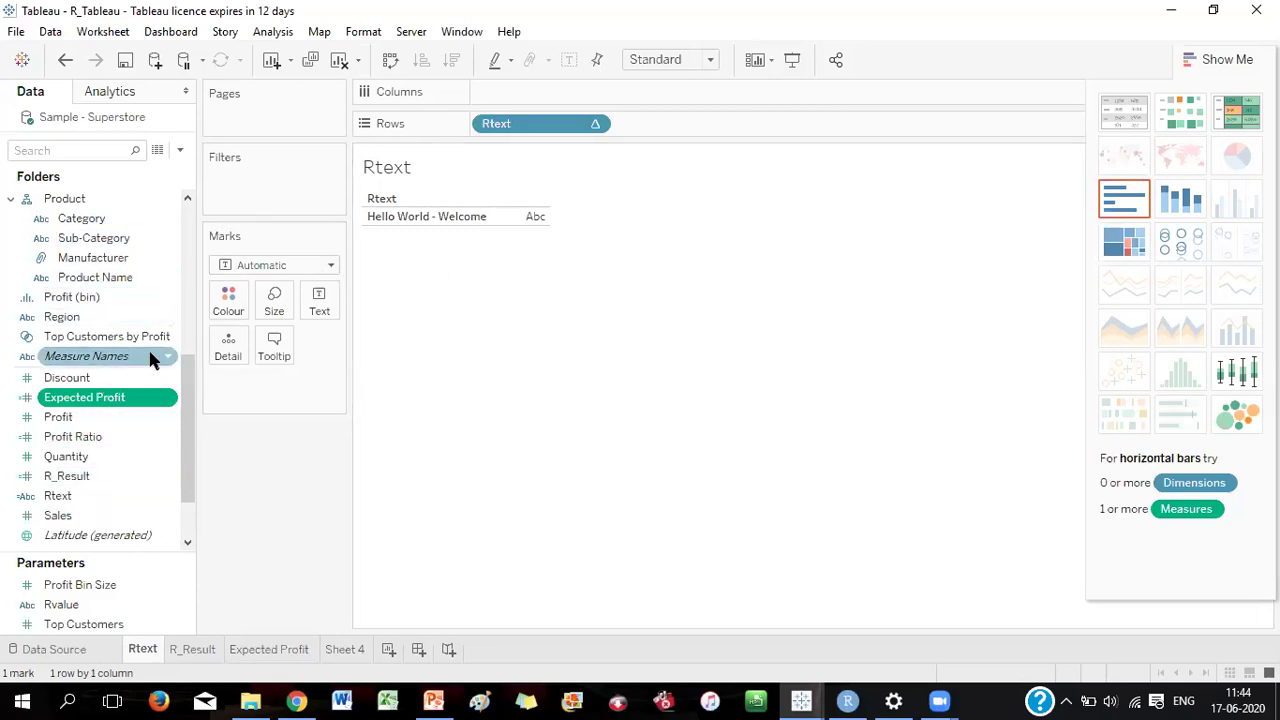
click(69, 496)
right_click(69, 496)
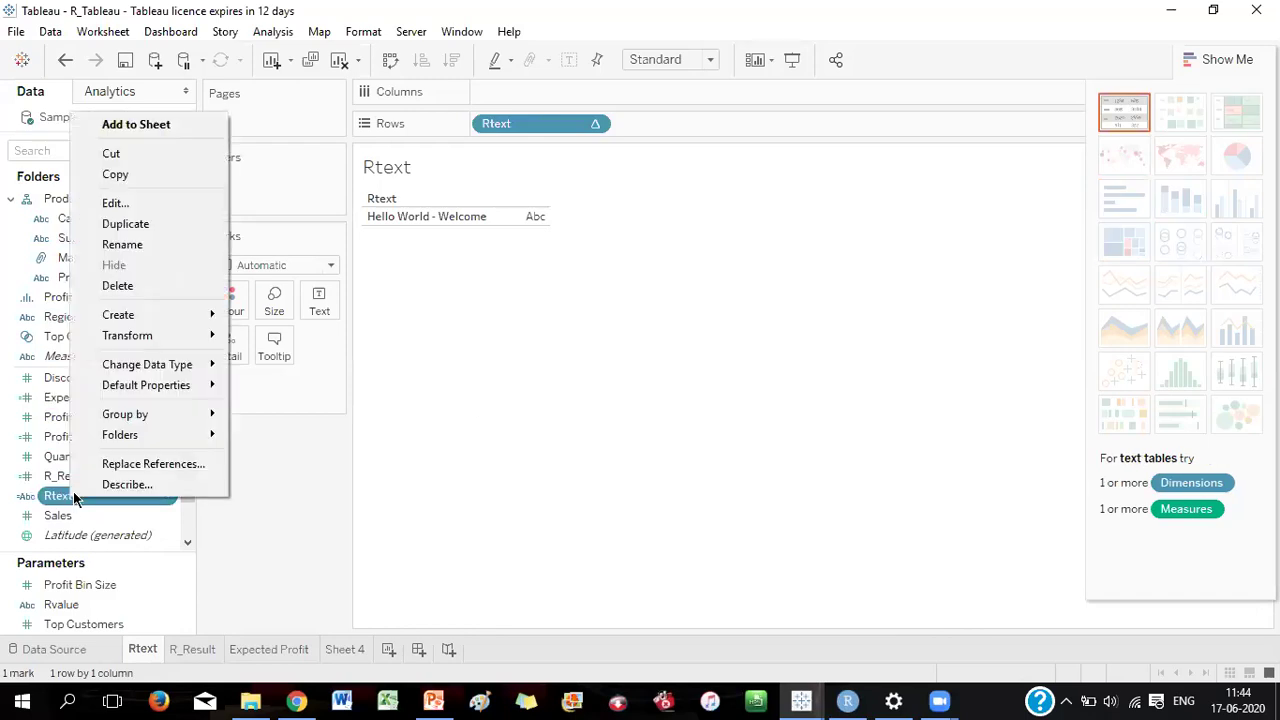
click(112, 203)
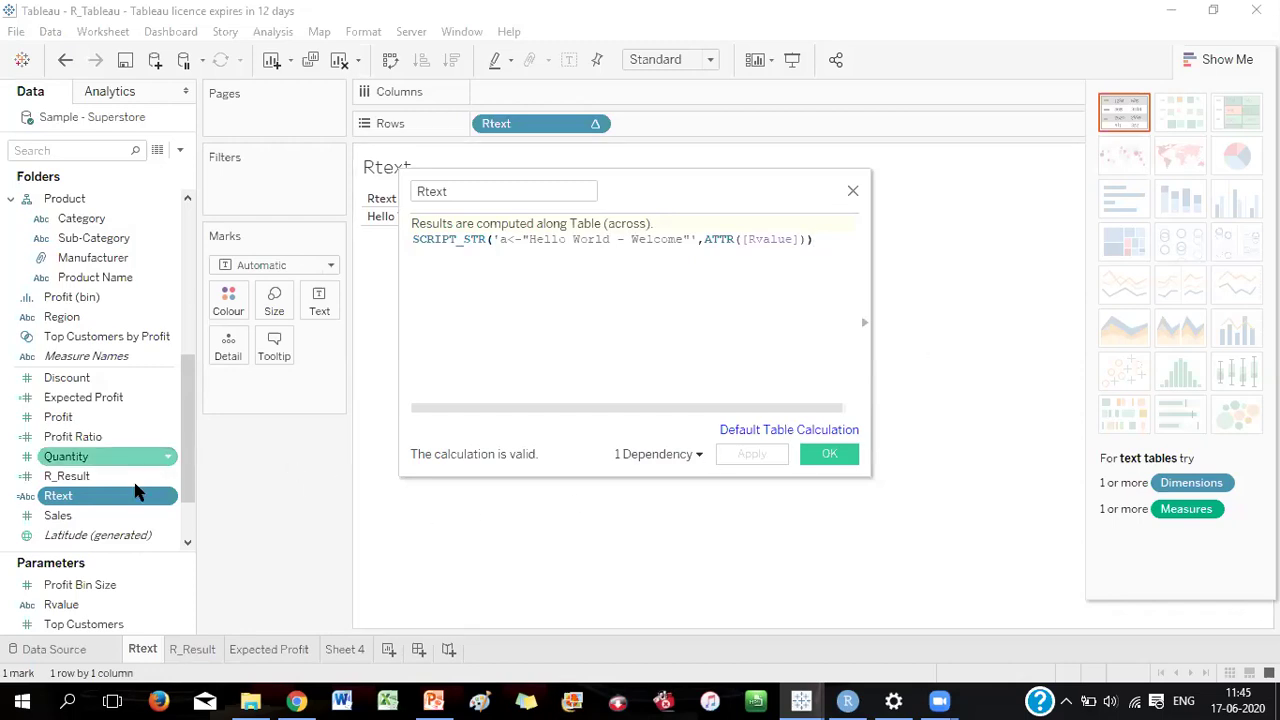
click(466, 191)
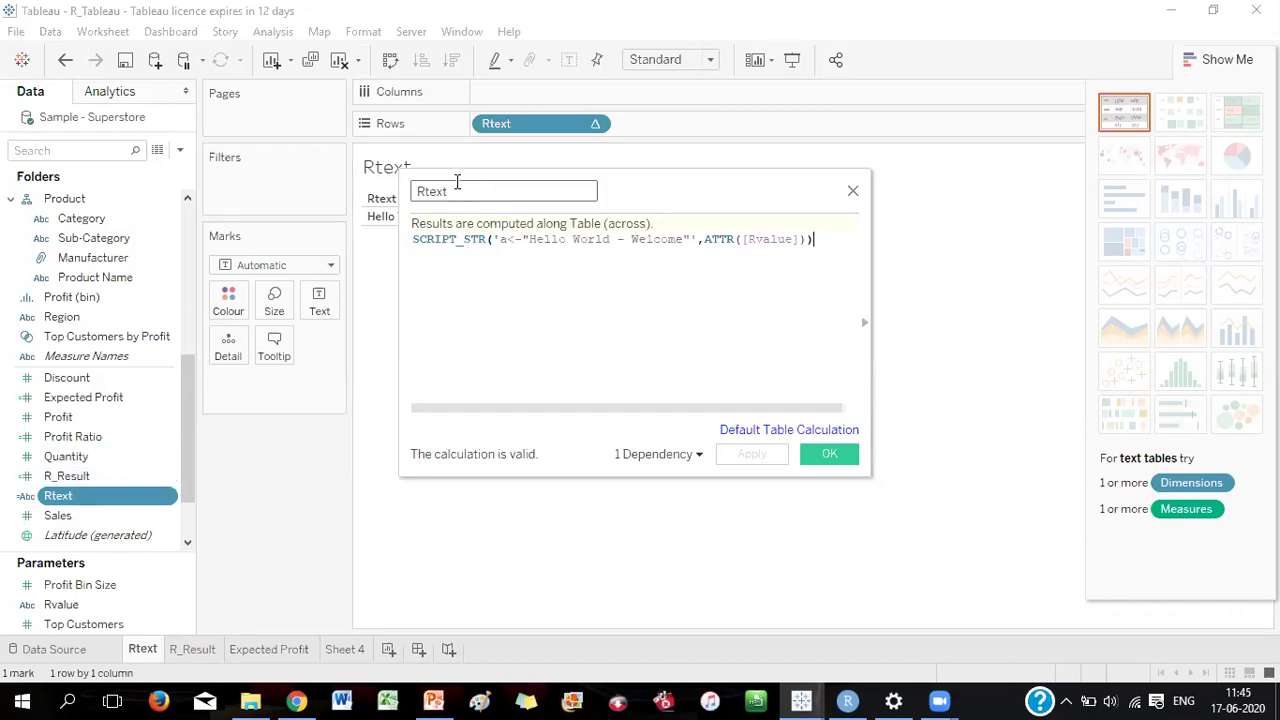
click(518, 305)
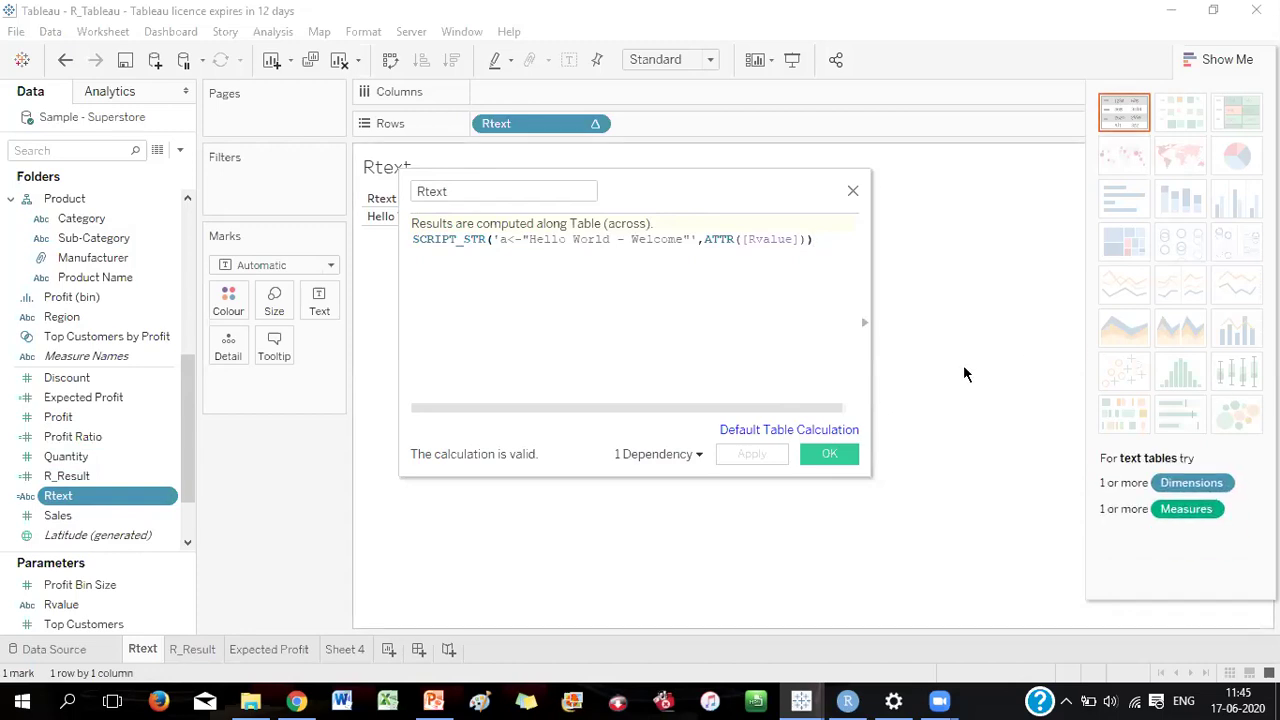
mouse_move(186, 457)
mouse_down()
mouse_move(188, 482)
mouse_move(191, 461)
mouse_up()
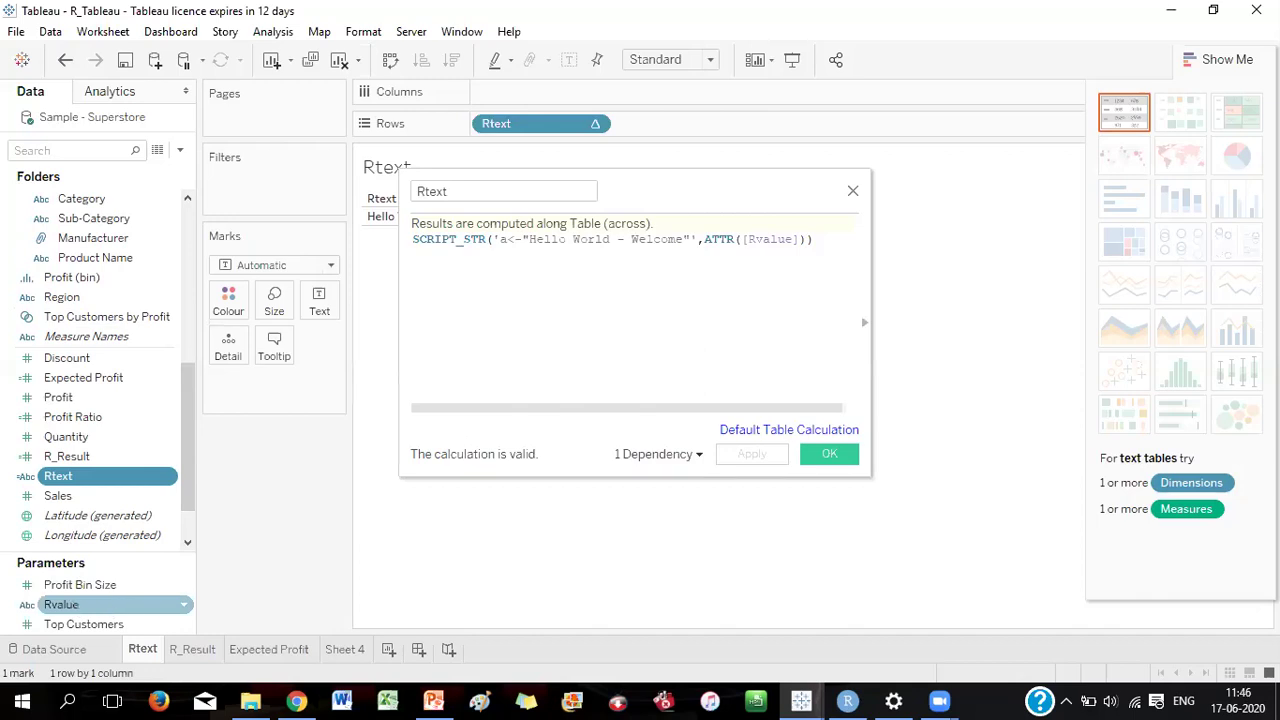
mouse_move(434, 699)
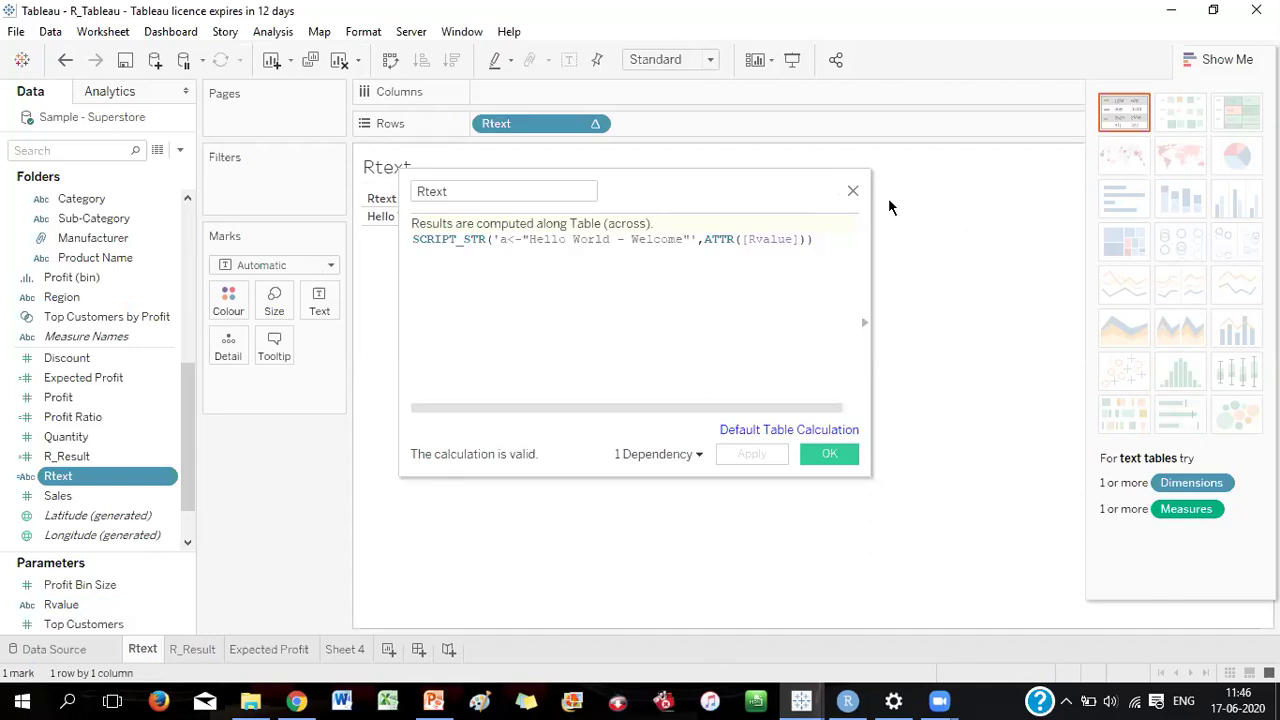
click(830, 452)
Open the Rvalue parameter for editing, examine its data type and value settings, and accept it unchanged
scroll(186, 465, down, 1)
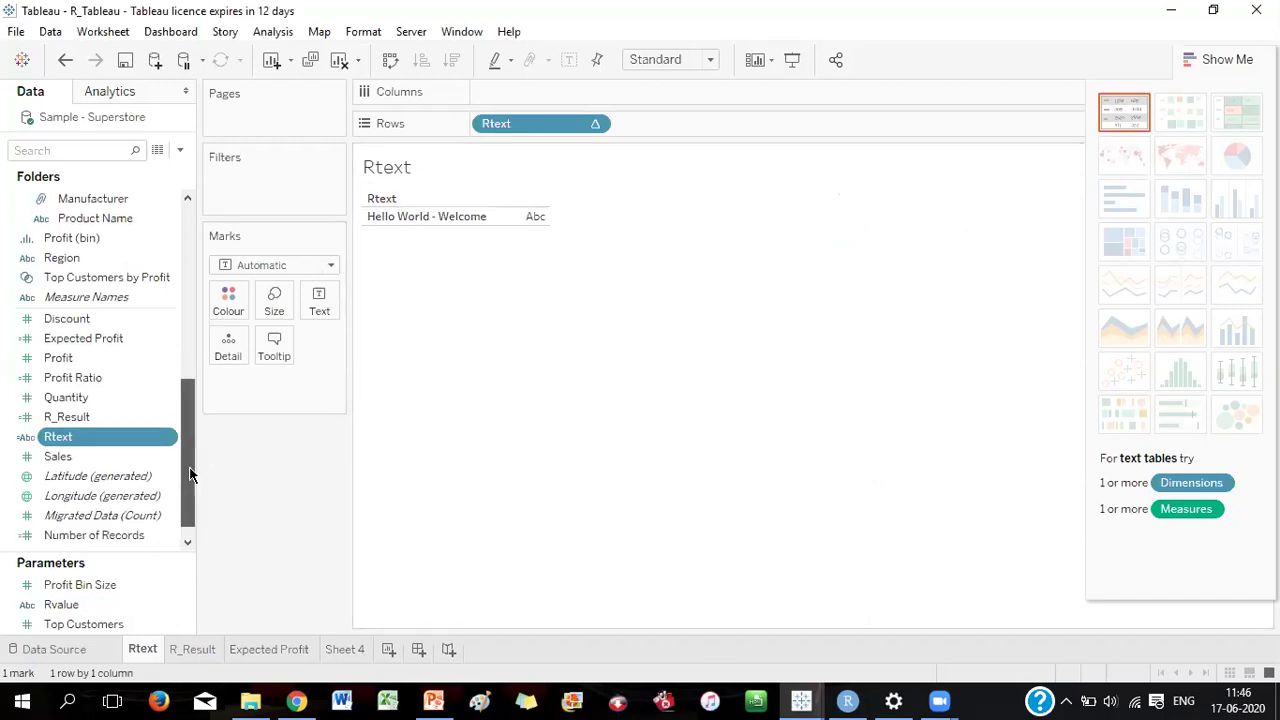
right_click(76, 607)
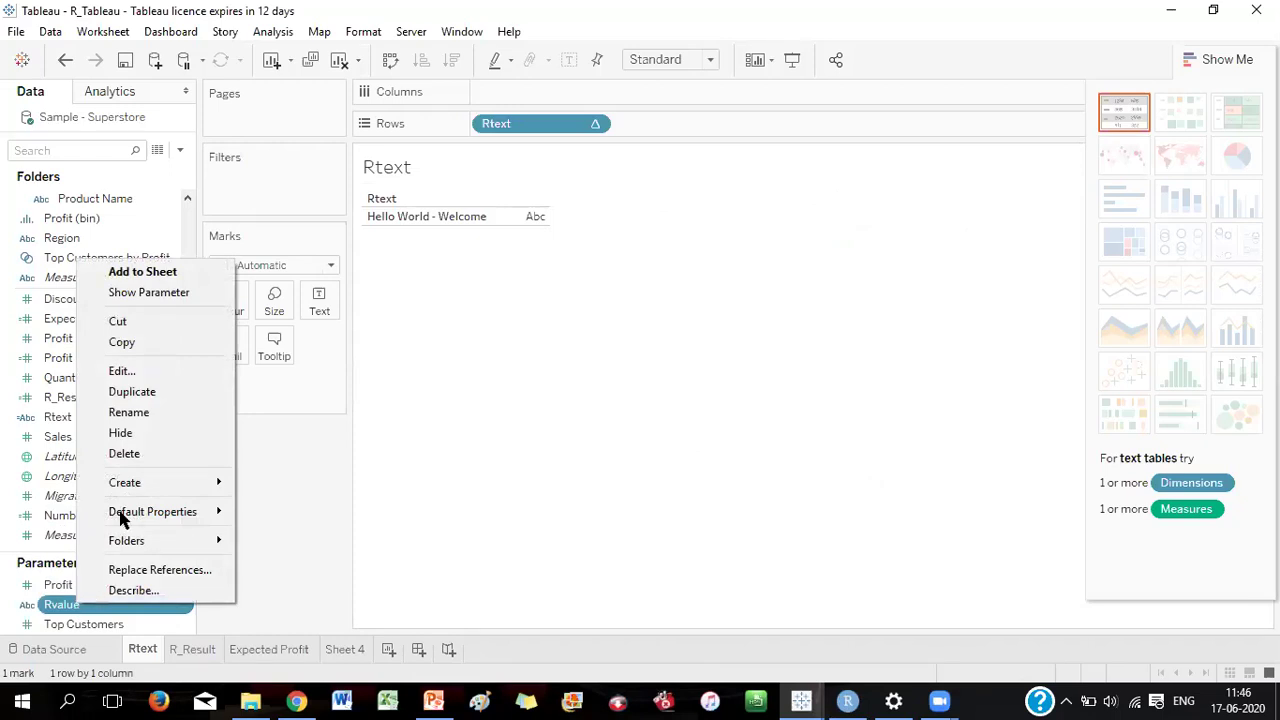
click(134, 372)
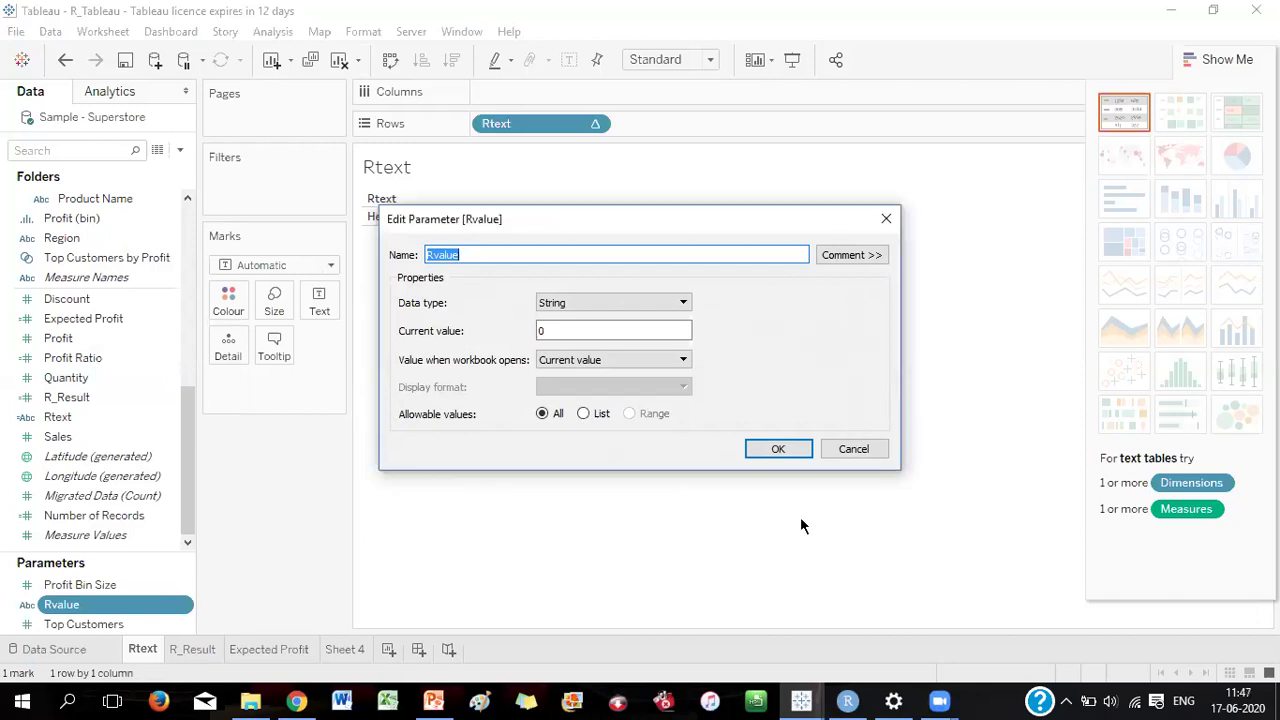
click(778, 449)
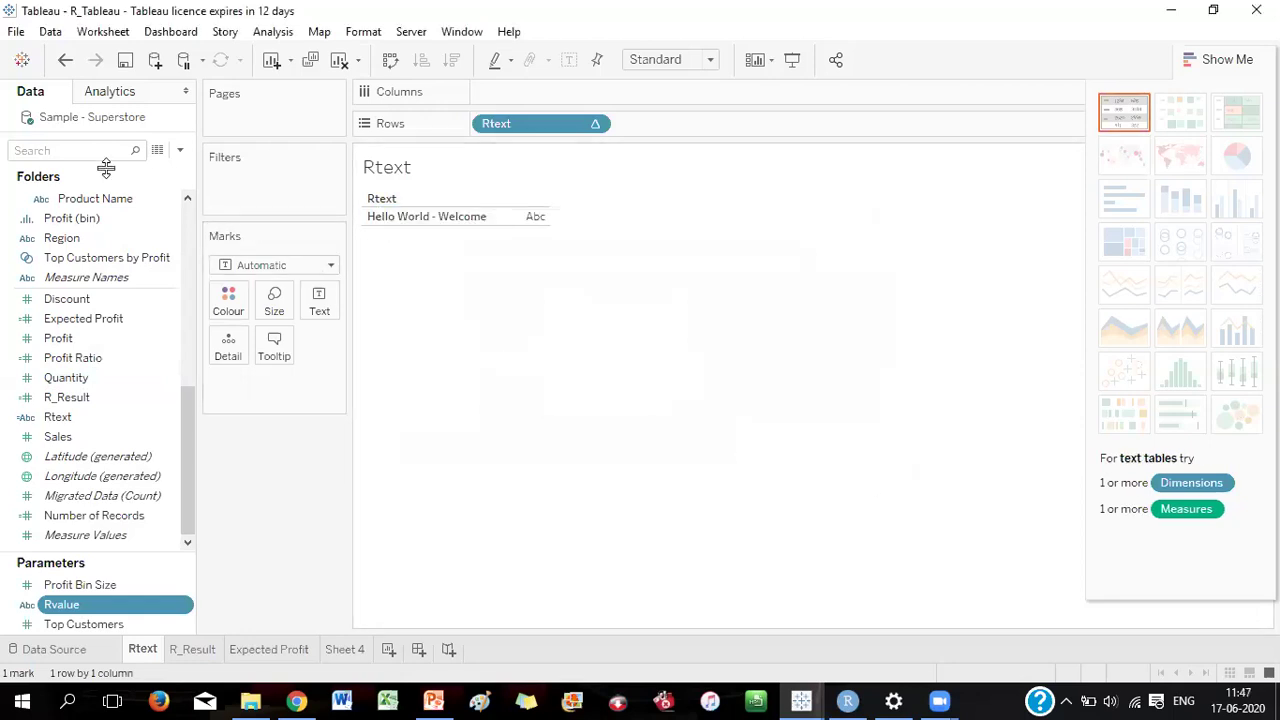
Reopen the Rvalue parameter, examine its data type, current value and the choices for its value when the workbook opens, and cancel
click(181, 151)
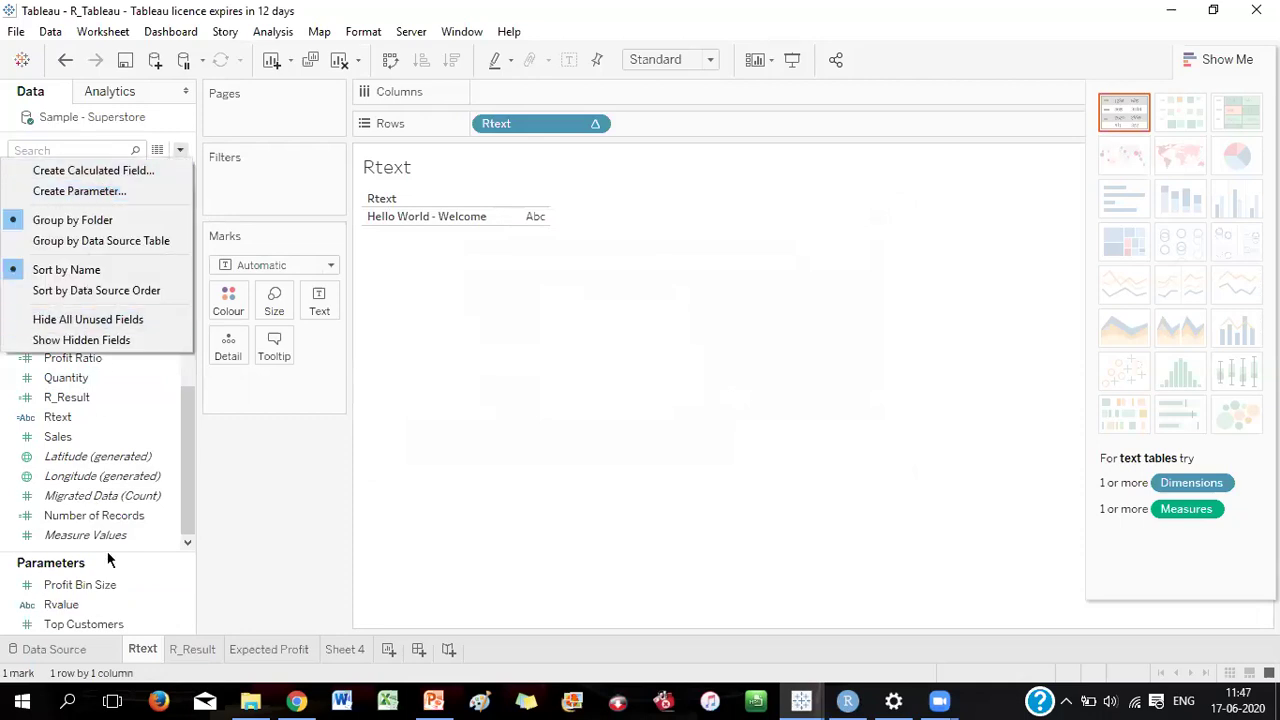
click(391, 446)
click(72, 606)
right_click(72, 608)
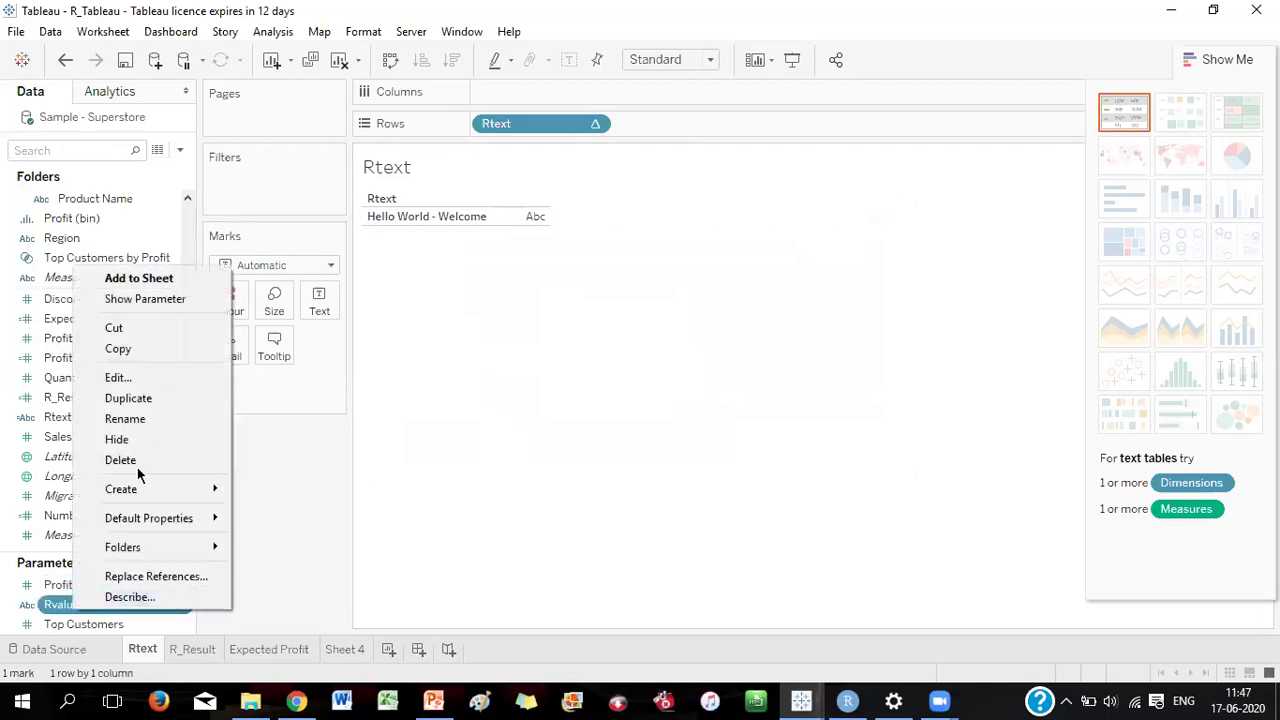
click(130, 377)
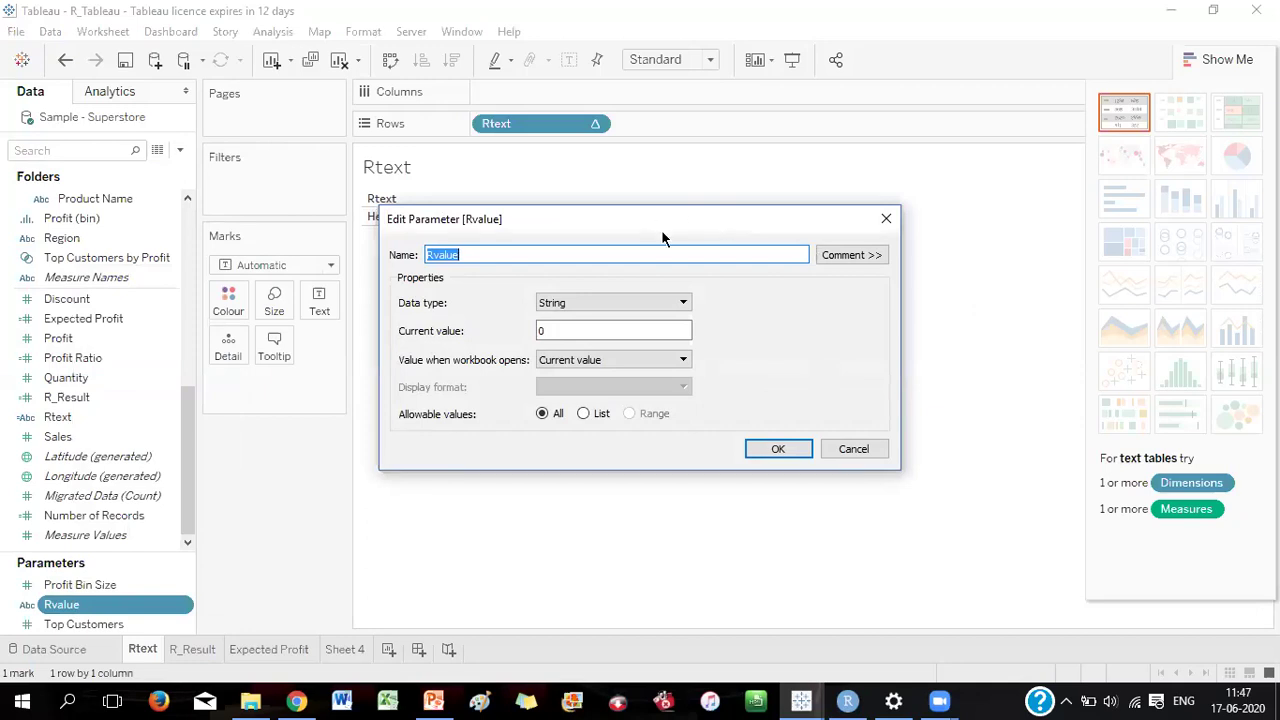
drag(662, 238, 685, 305)
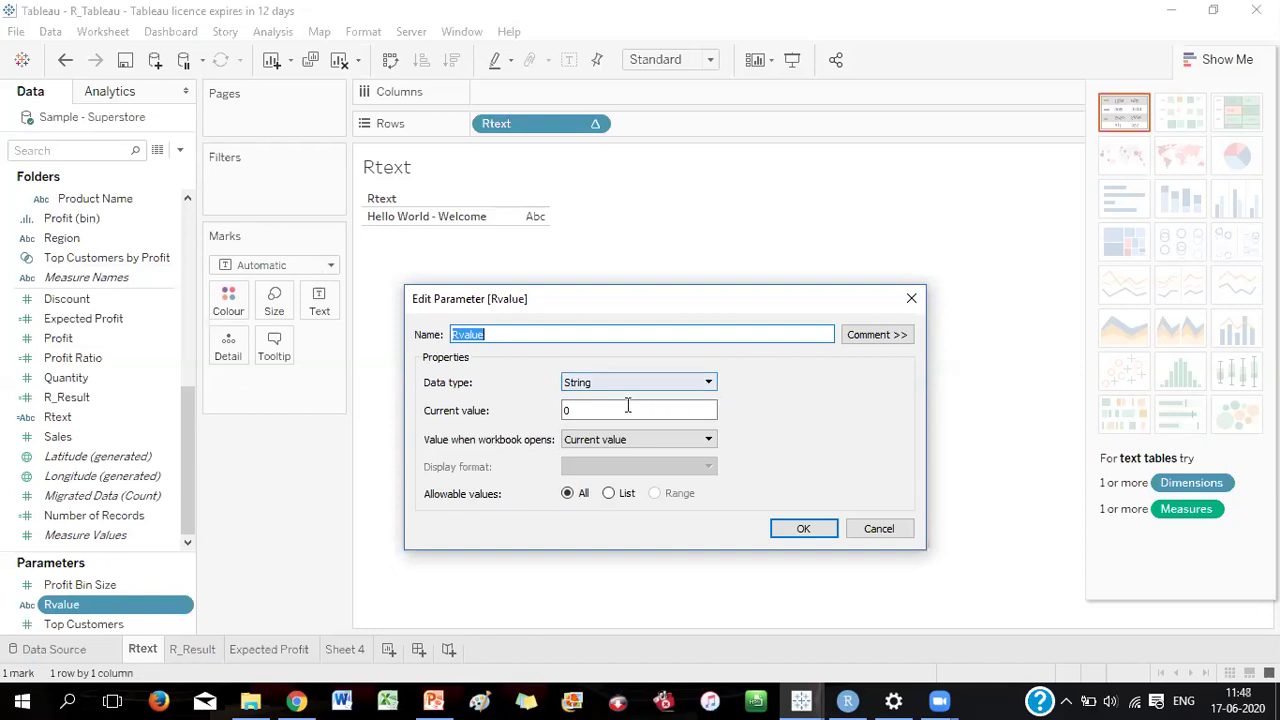
click(708, 441)
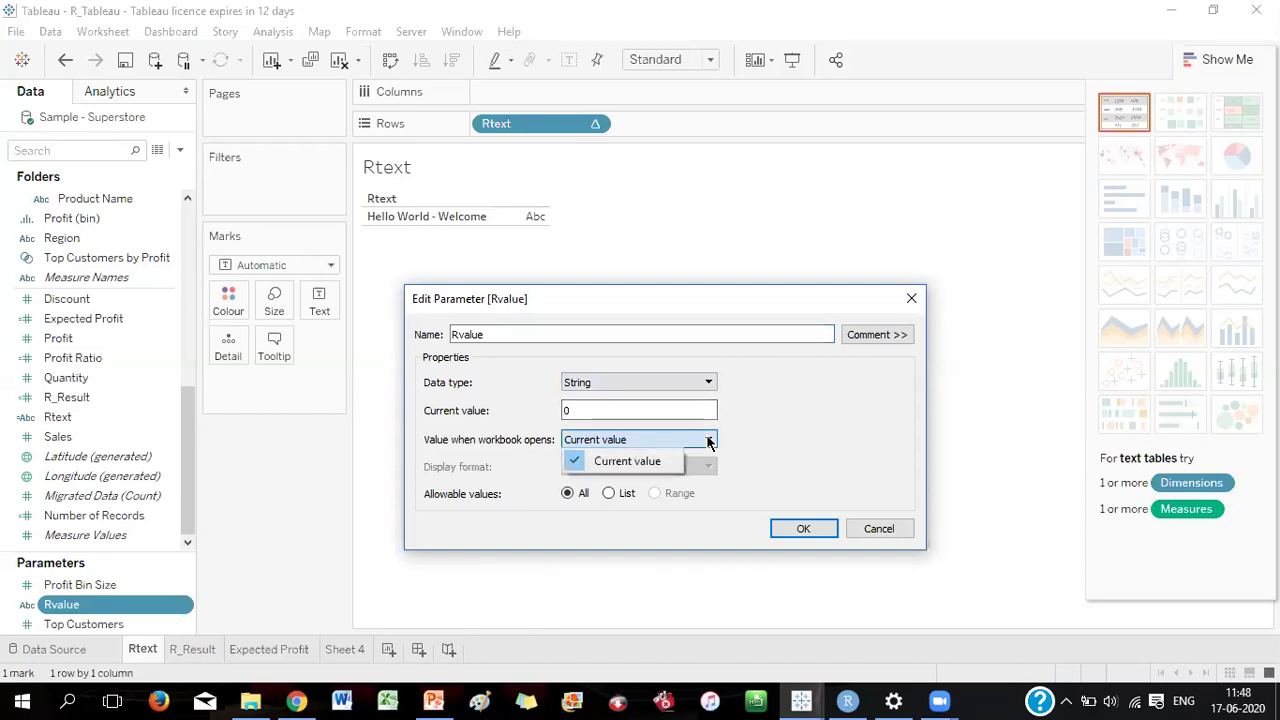
click(786, 422)
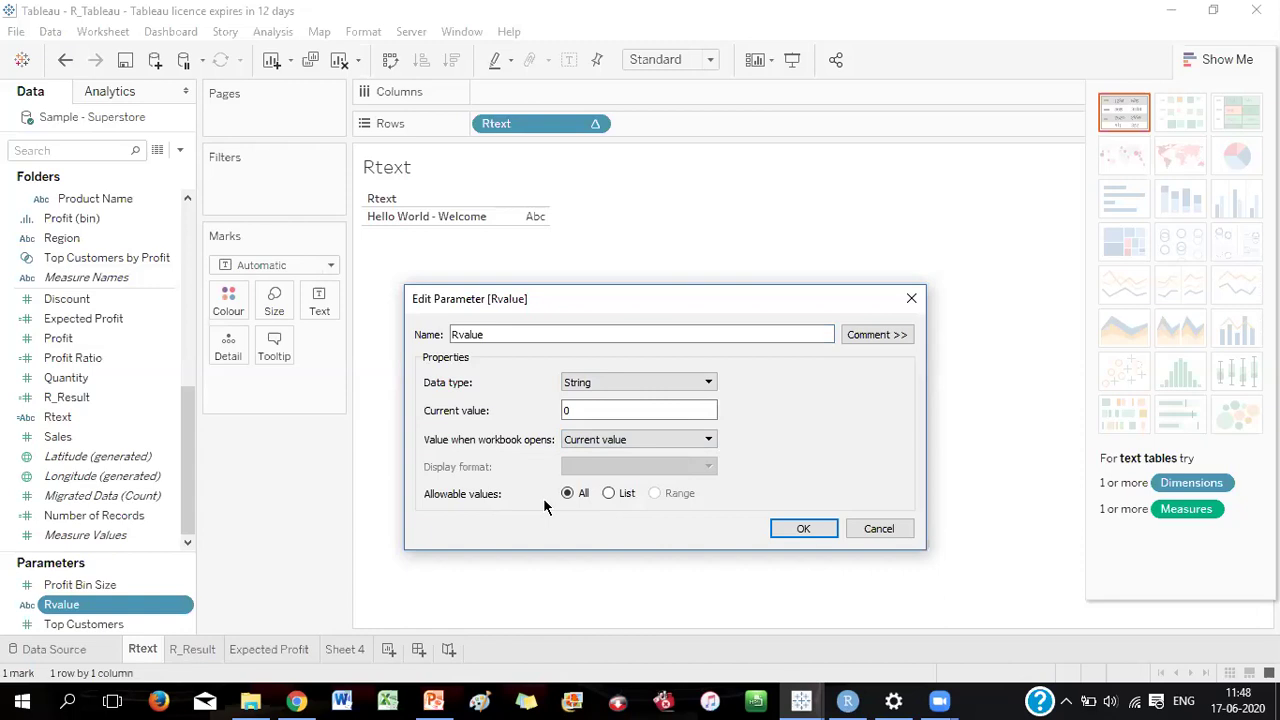
click(709, 440)
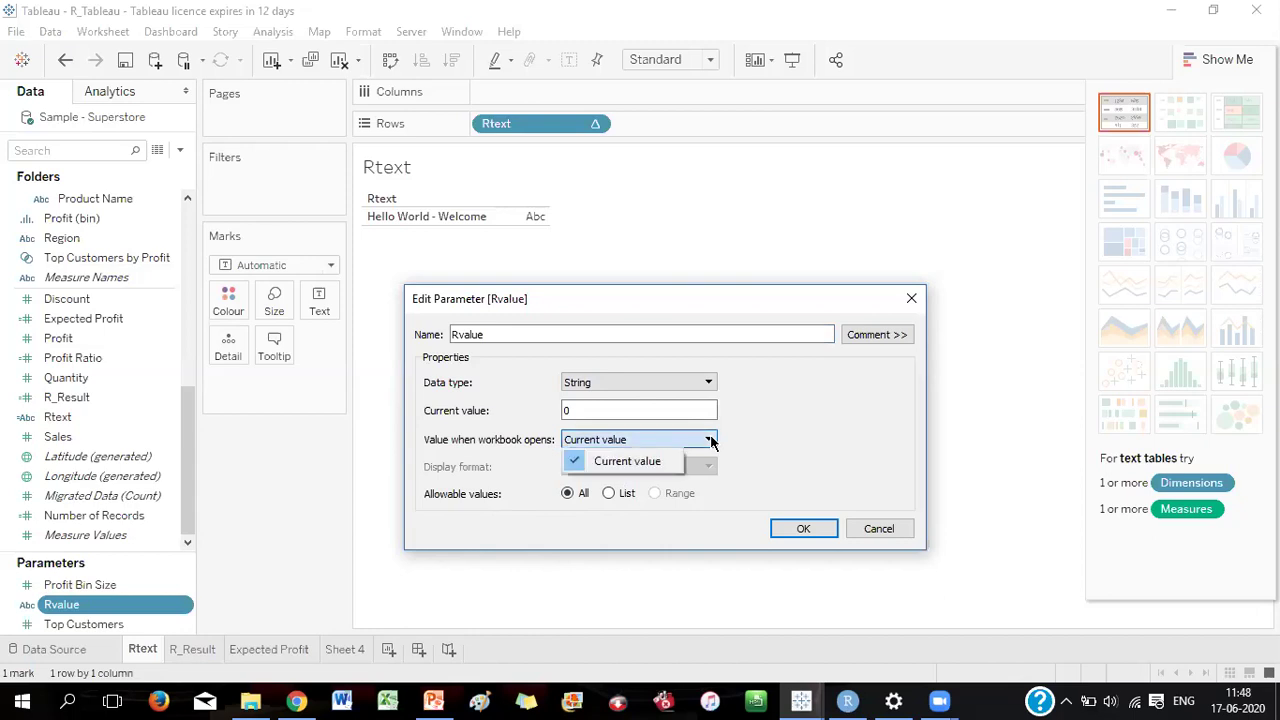
click(834, 410)
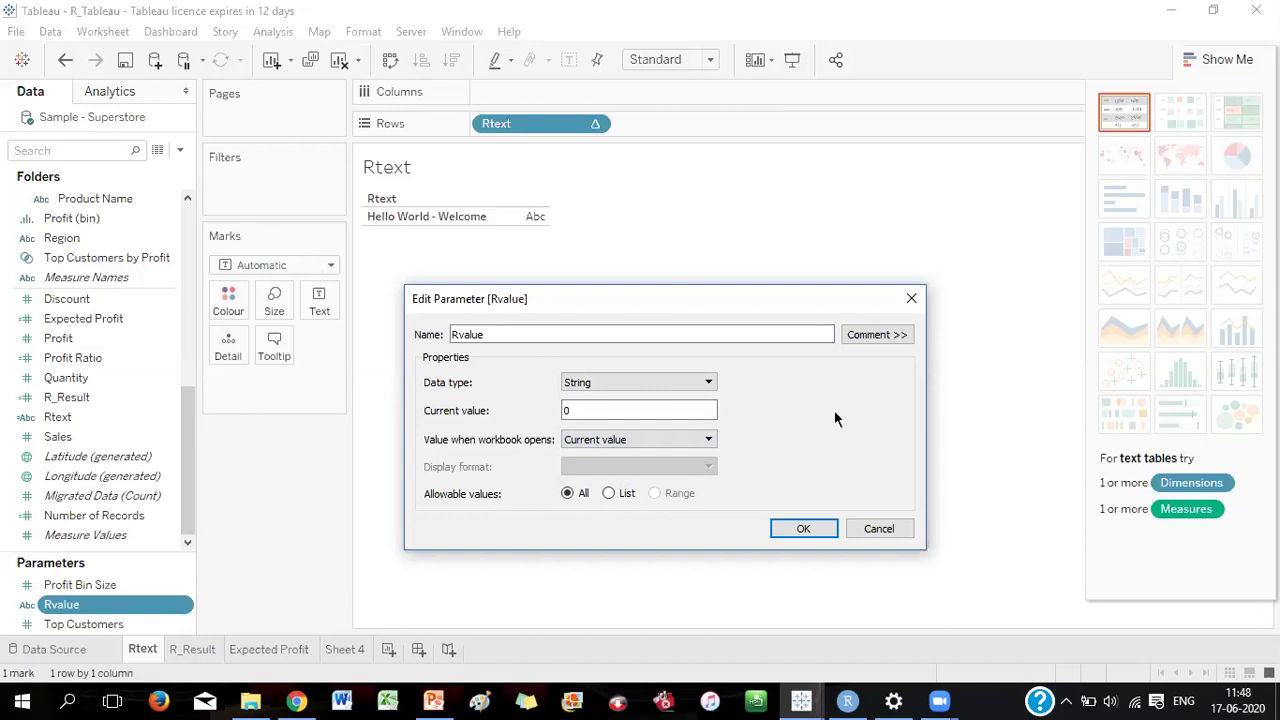
click(683, 411)
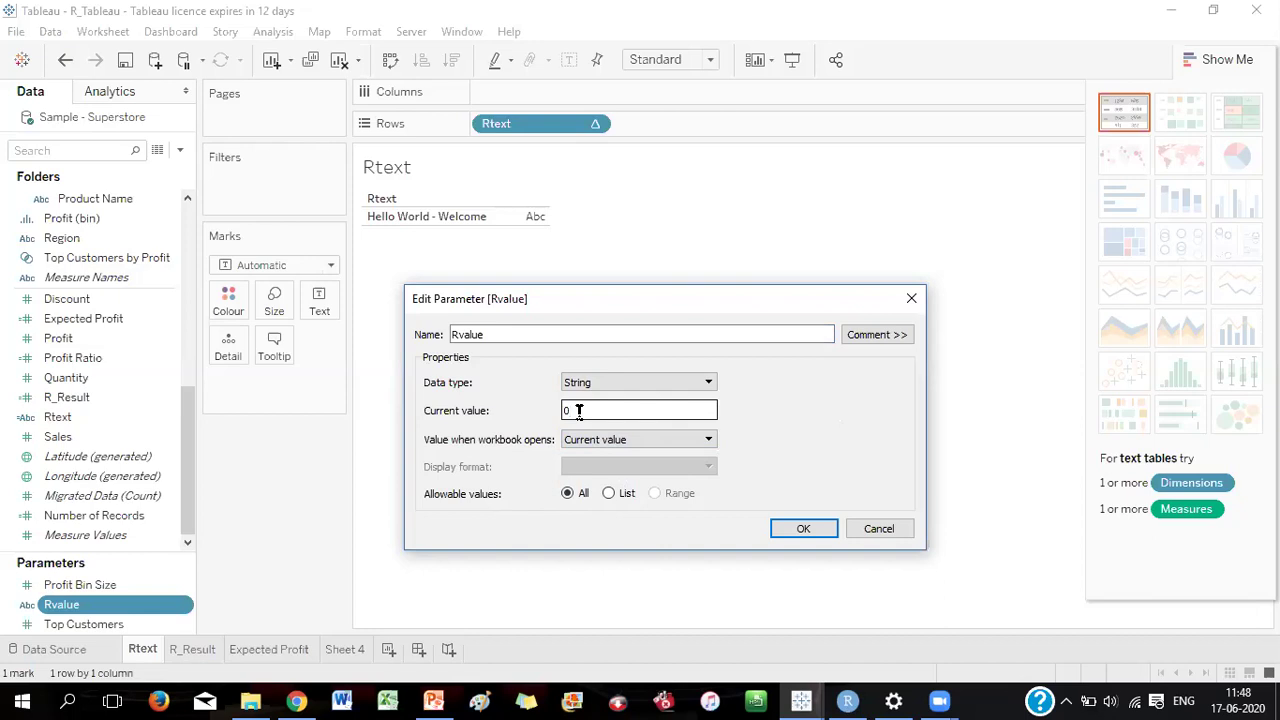
click(870, 528)
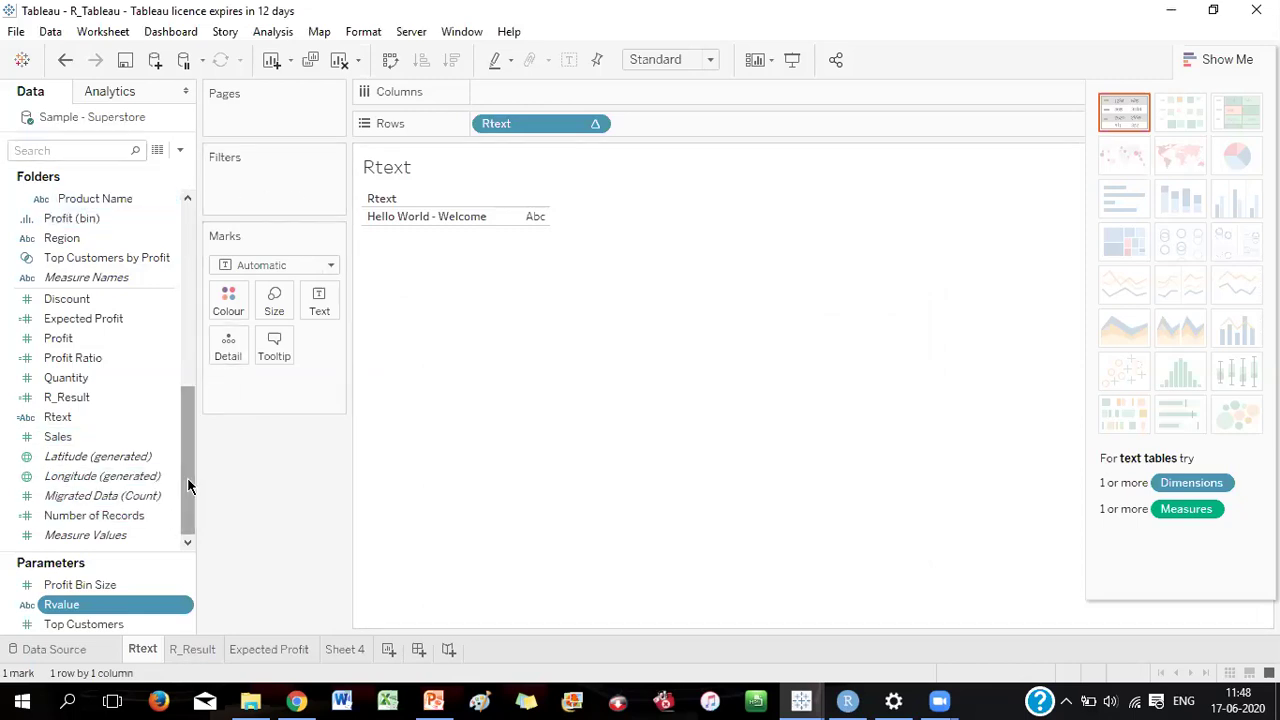
Start creating a new parameter and clear its default name
click(181, 150)
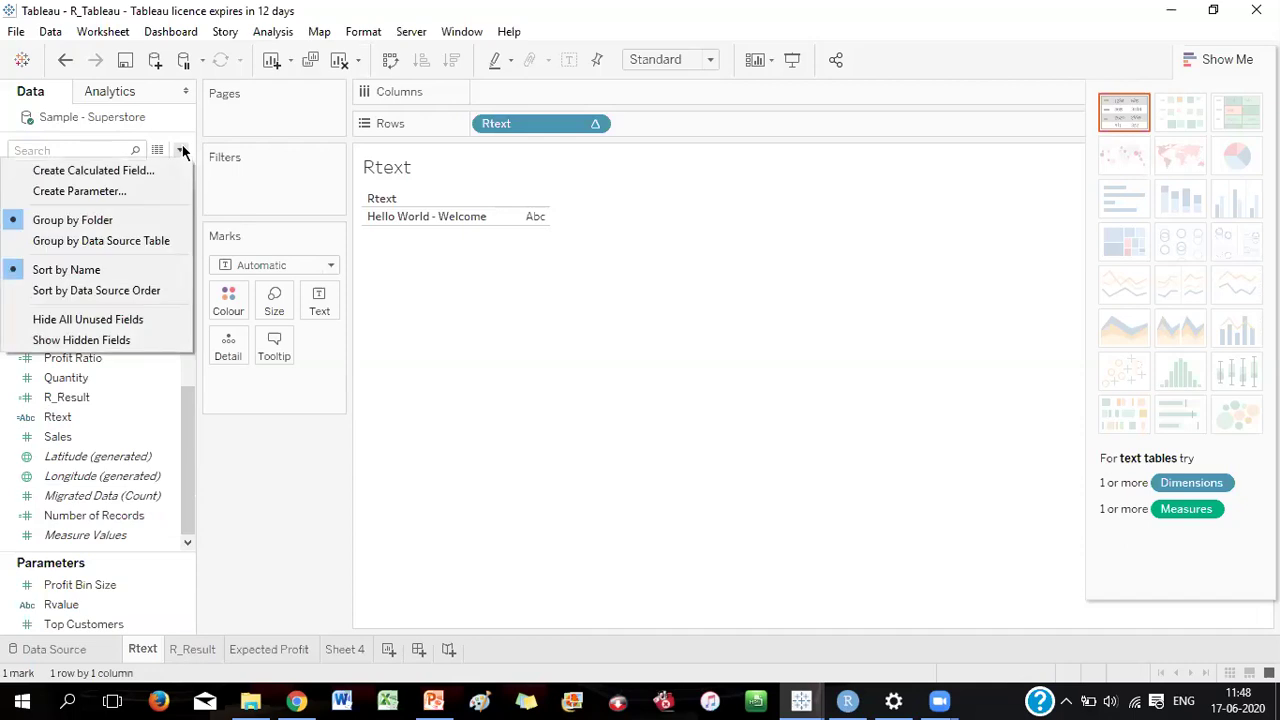
click(118, 190)
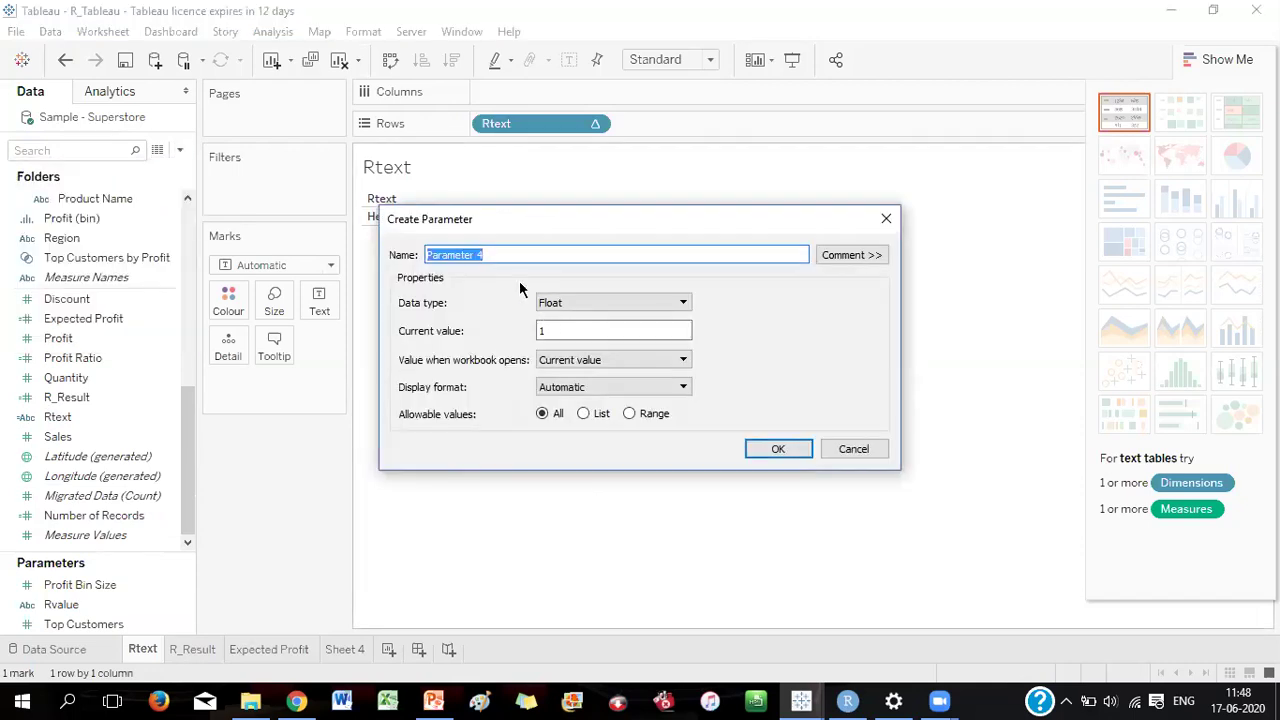
click(504, 257)
key(BackSpace)
key(BackSpace)
key(BackSpace)
key(BackSpace)
key(BackSpace)
key(BackSpace)
key(BackSpace)
key(BackSpace)
key(BackSpace)
key(BackSpace)
key(BackSpace)
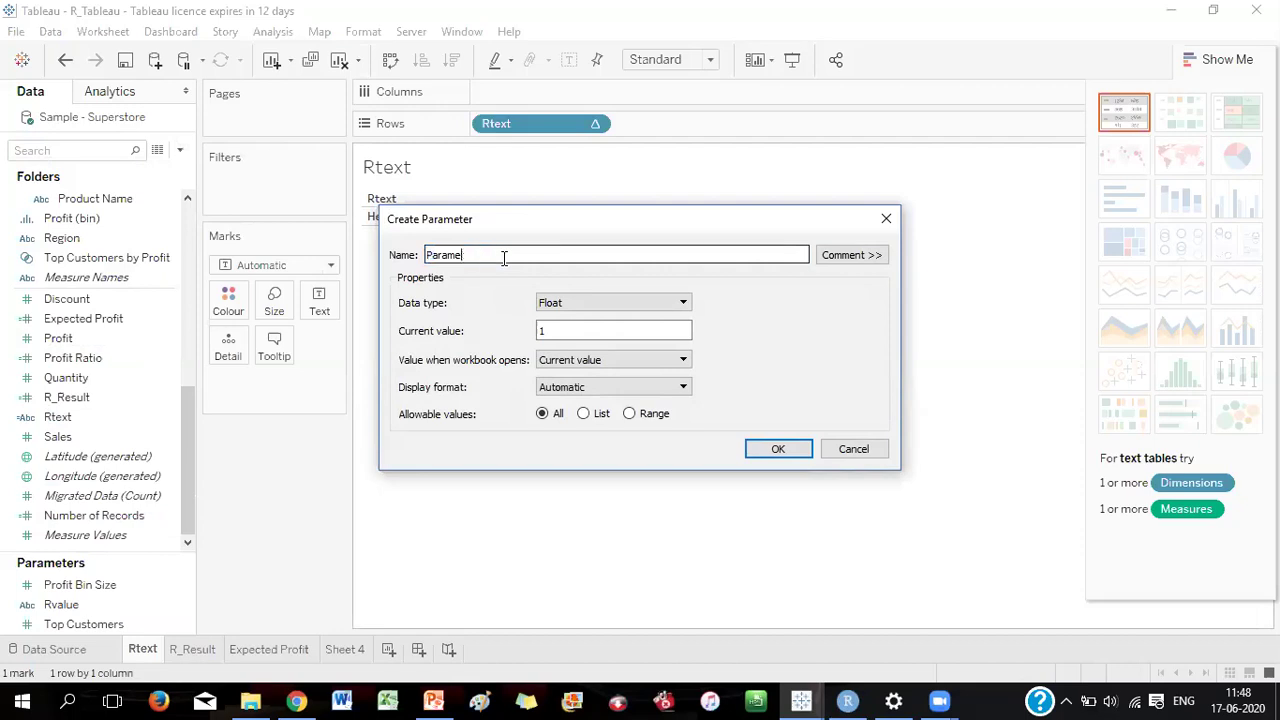
Set the new parameter's data type to String and check the available sources for its value when the workbook opens
click(683, 360)
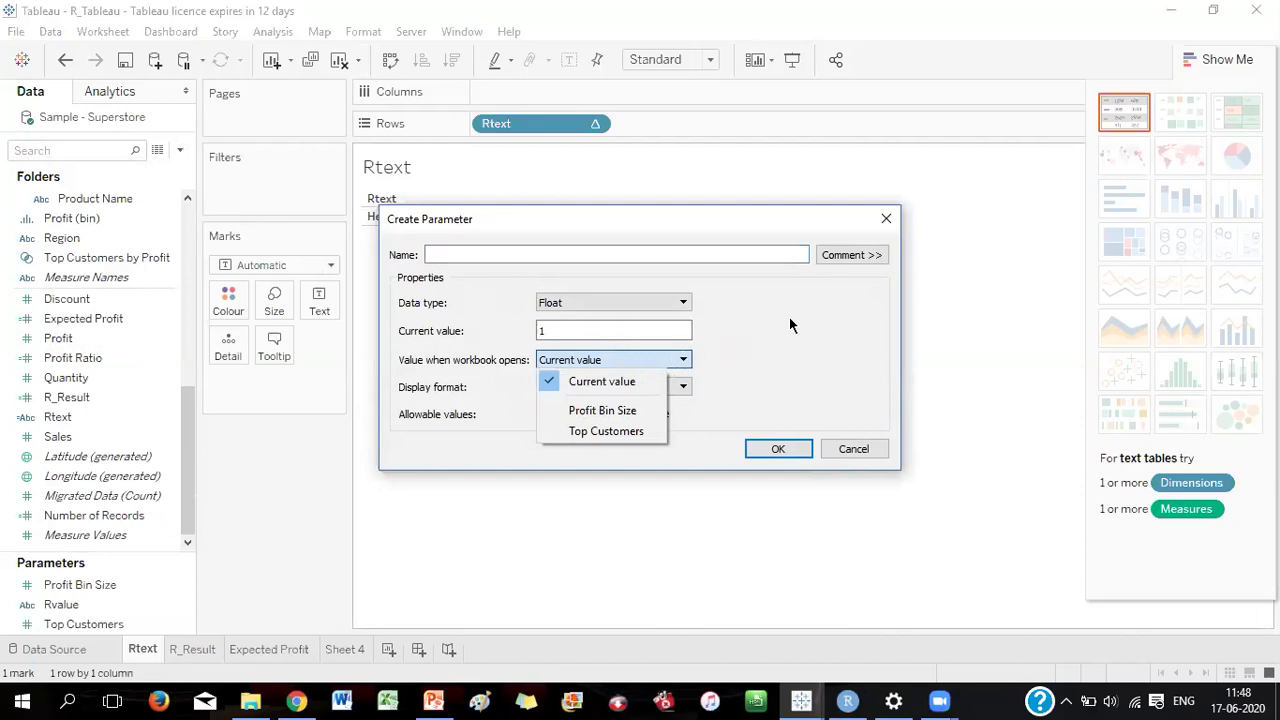
click(683, 302)
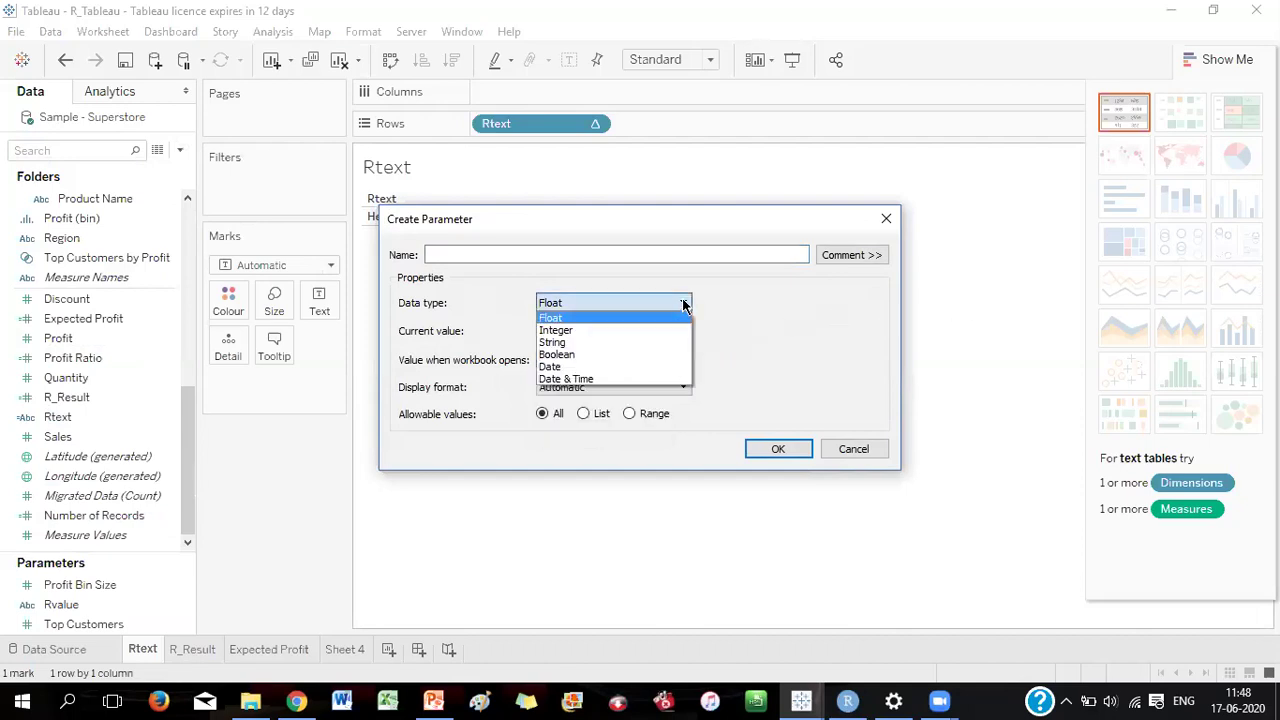
click(622, 341)
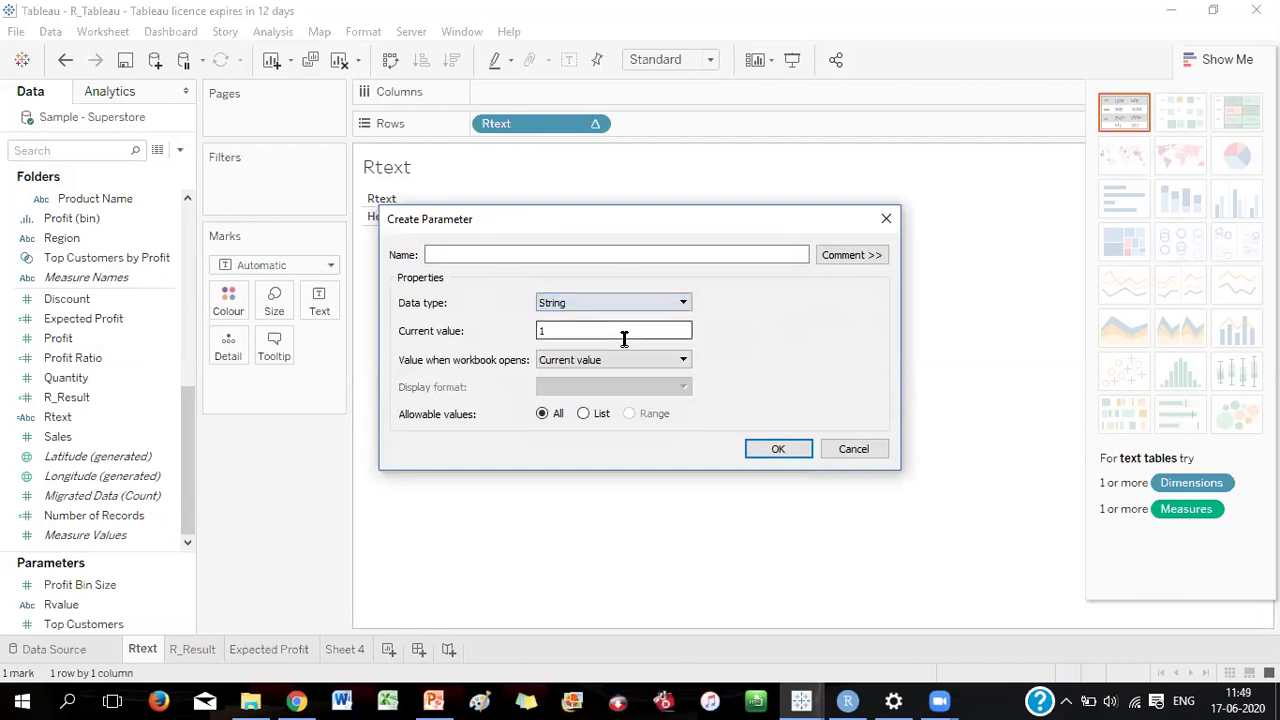
click(684, 363)
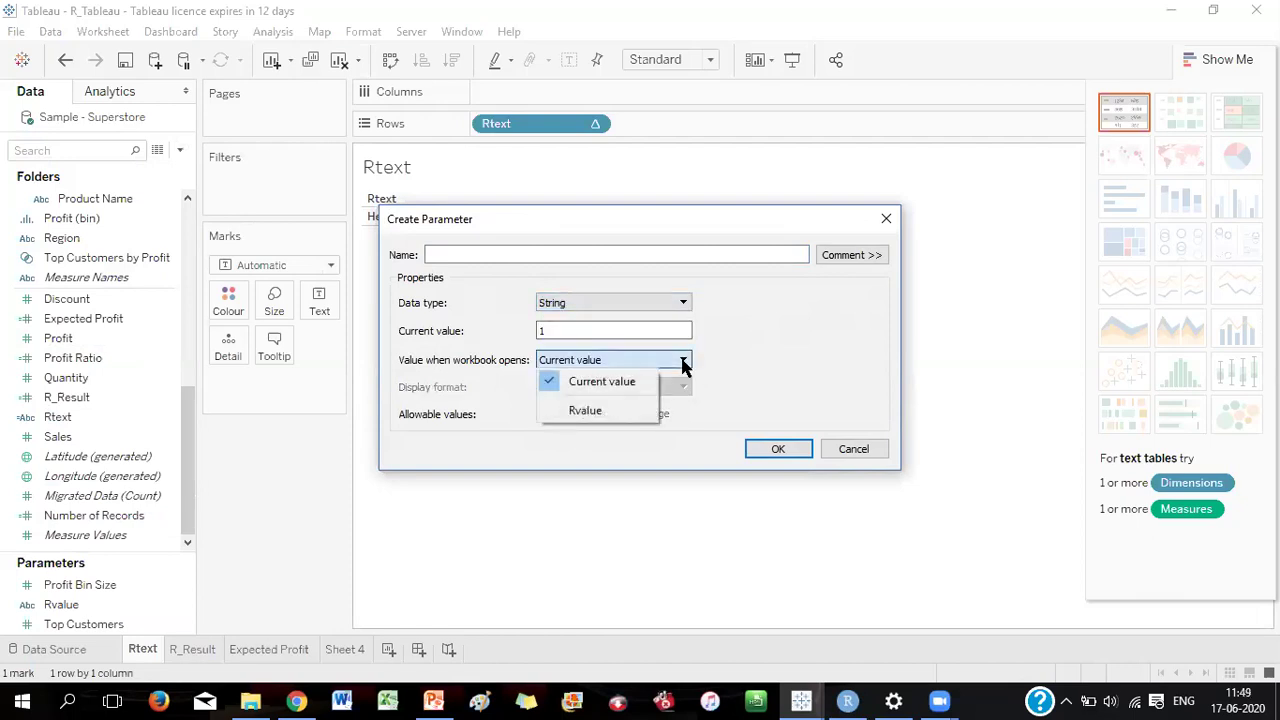
click(678, 332)
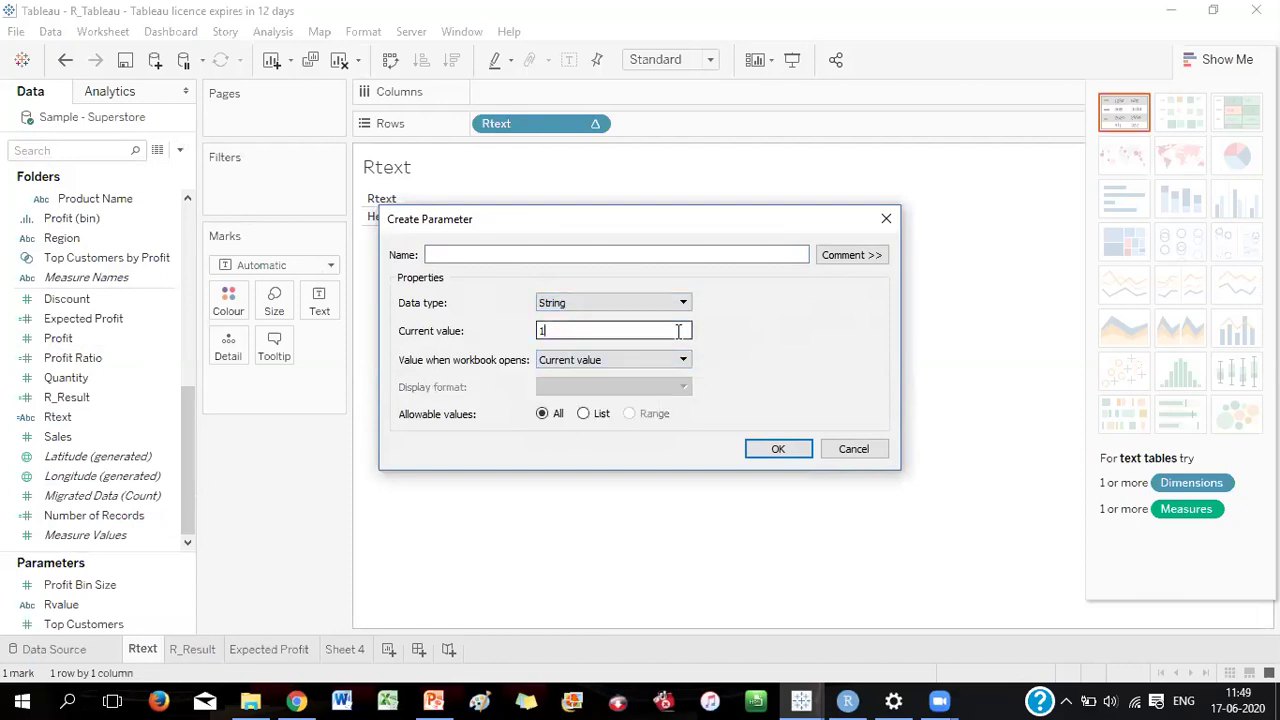
Try the Float, Integer and String data types for the new parameter and cancel its creation
click(682, 301)
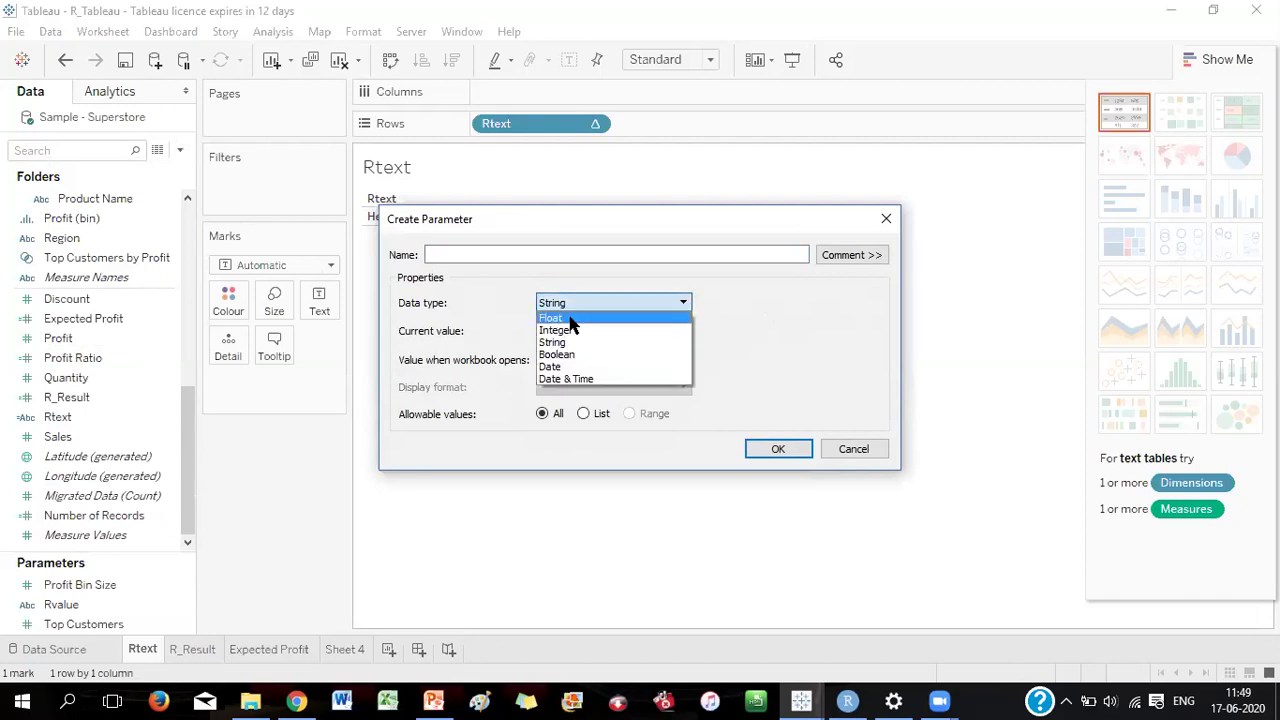
click(563, 318)
click(680, 301)
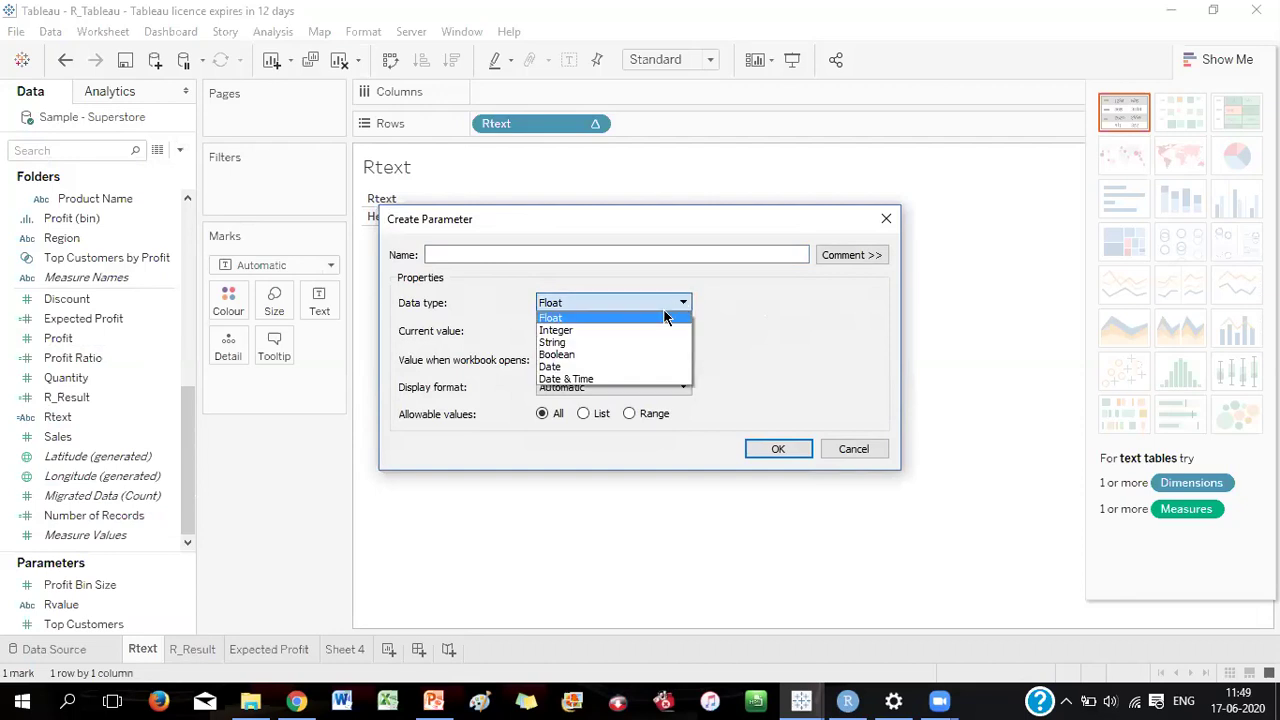
click(628, 331)
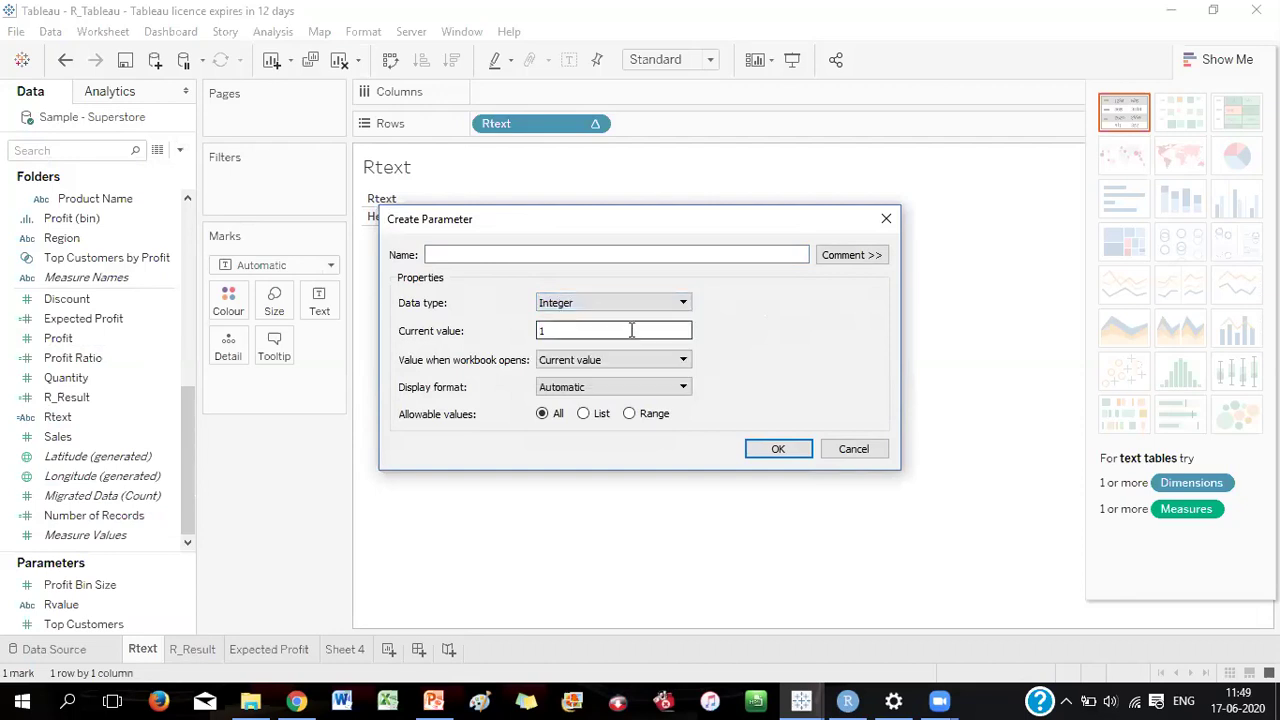
click(678, 309)
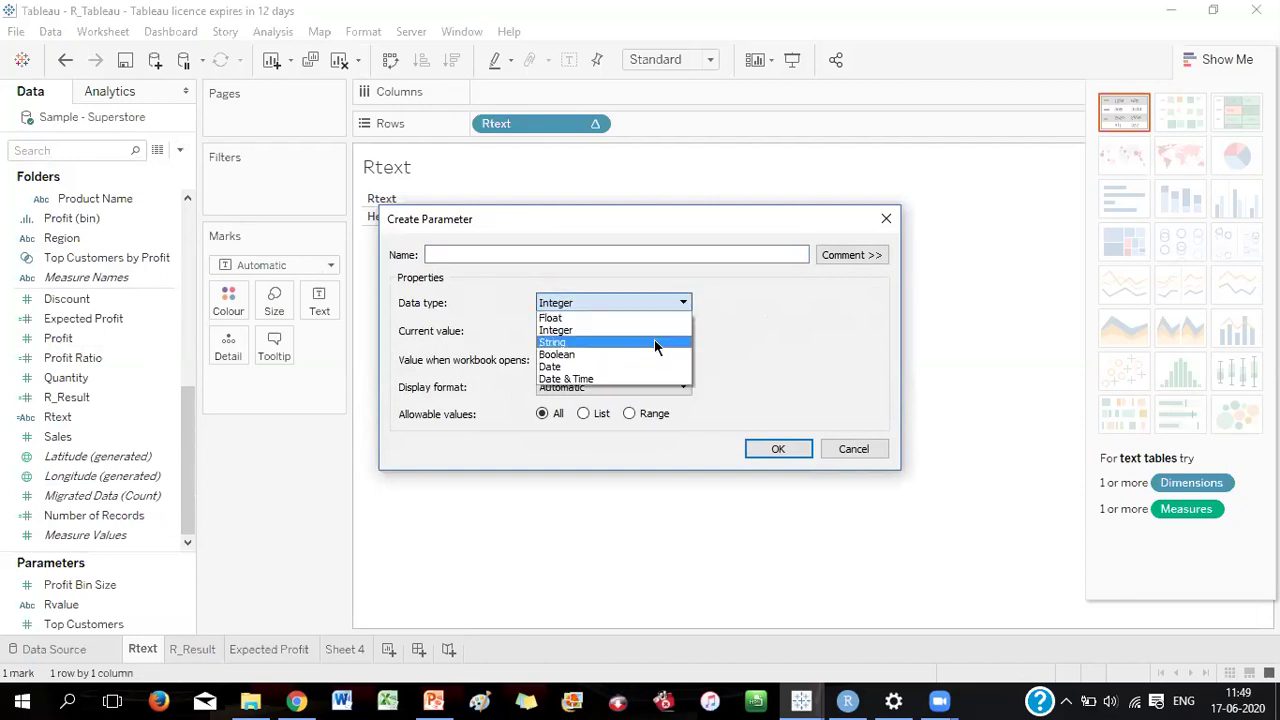
click(654, 339)
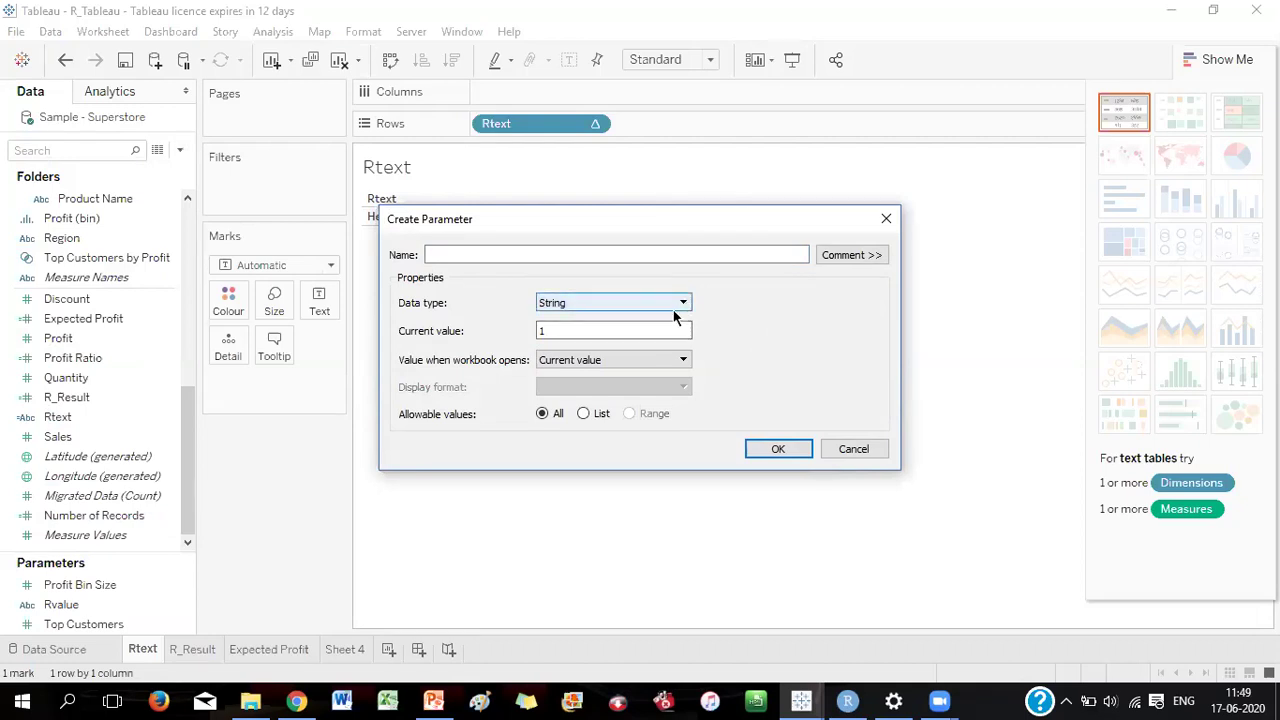
click(577, 334)
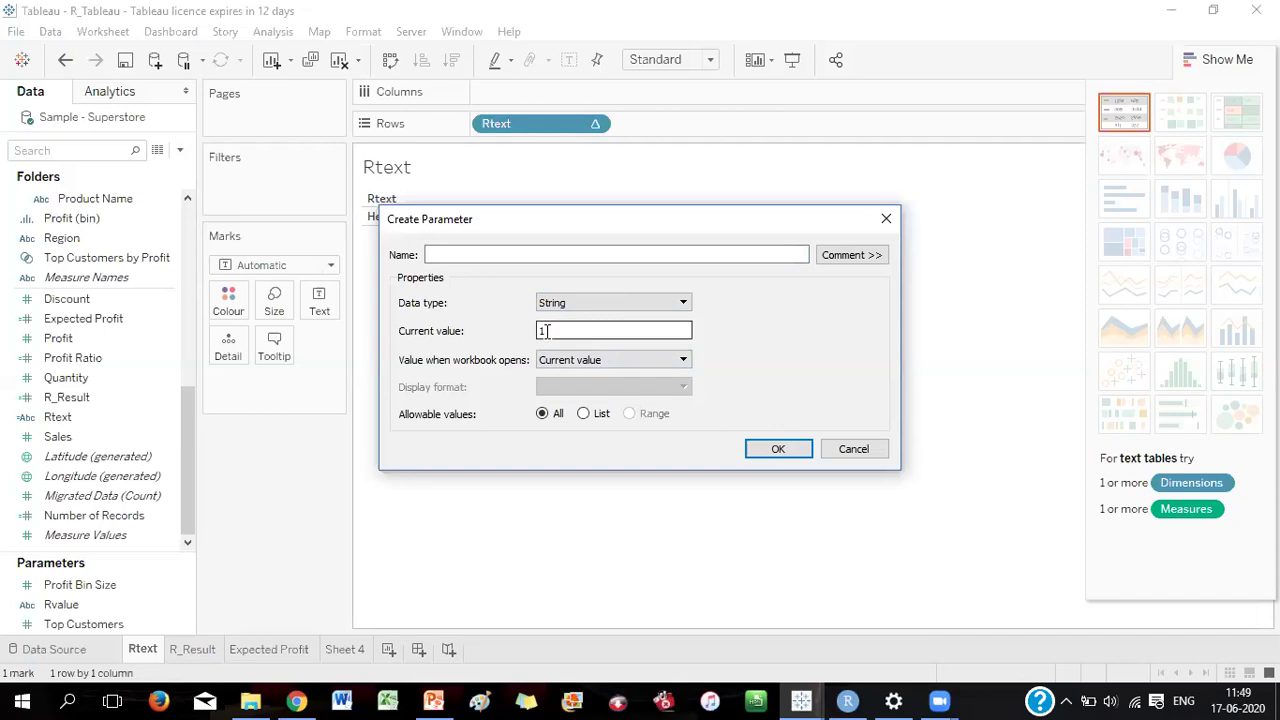
double_click(546, 331)
click(860, 449)
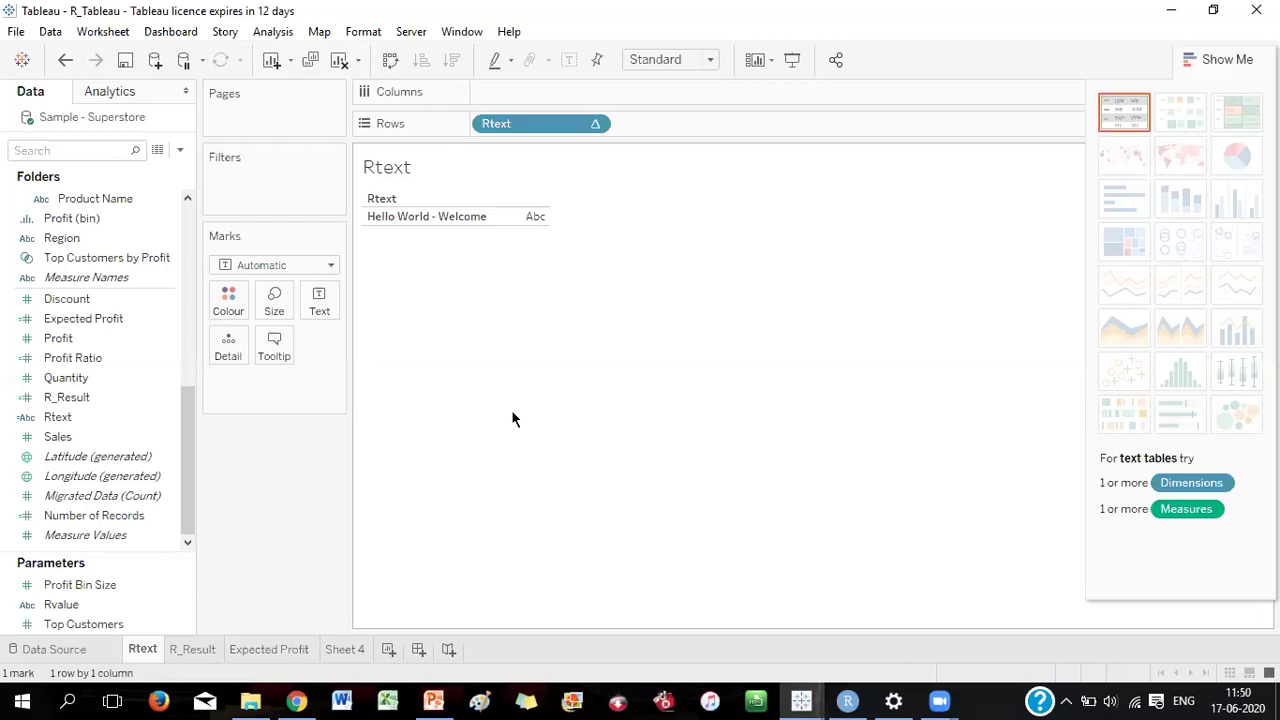
Reopen the Rtext calculation, examine its SCRIPT_STR formula with the Rvalue argument again, and accept it unchanged
right_click(537, 131)
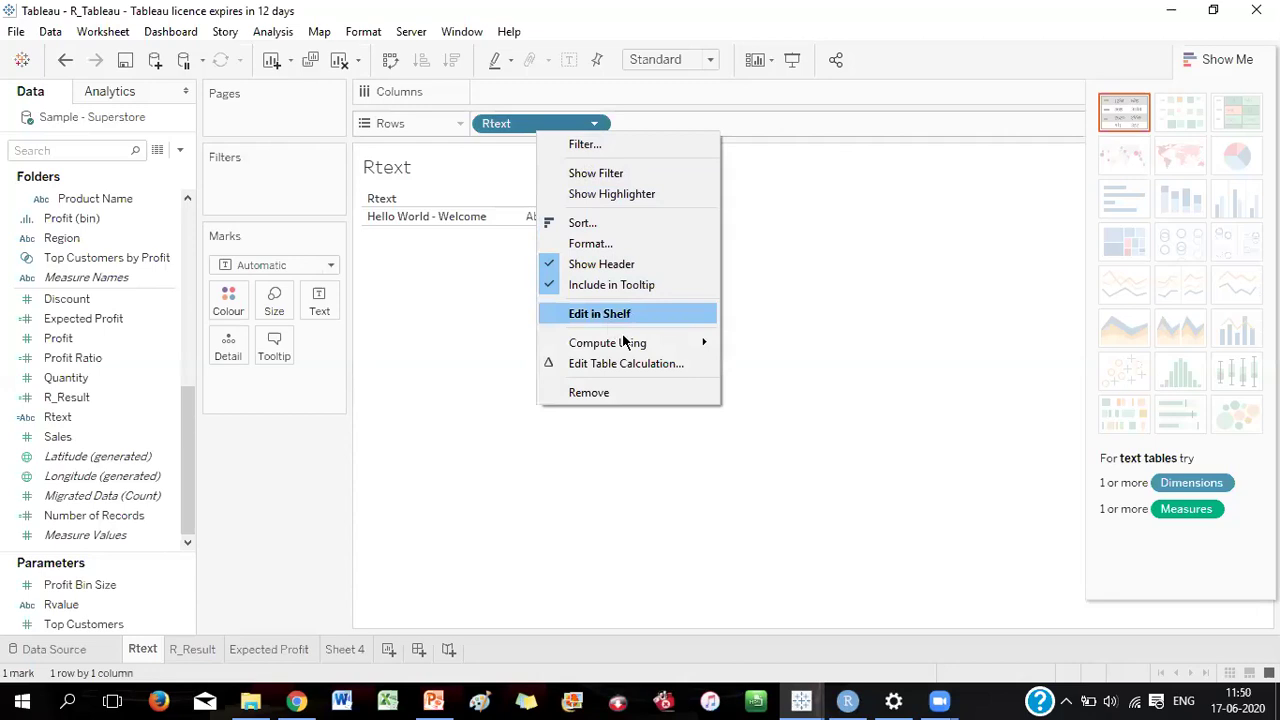
click(447, 361)
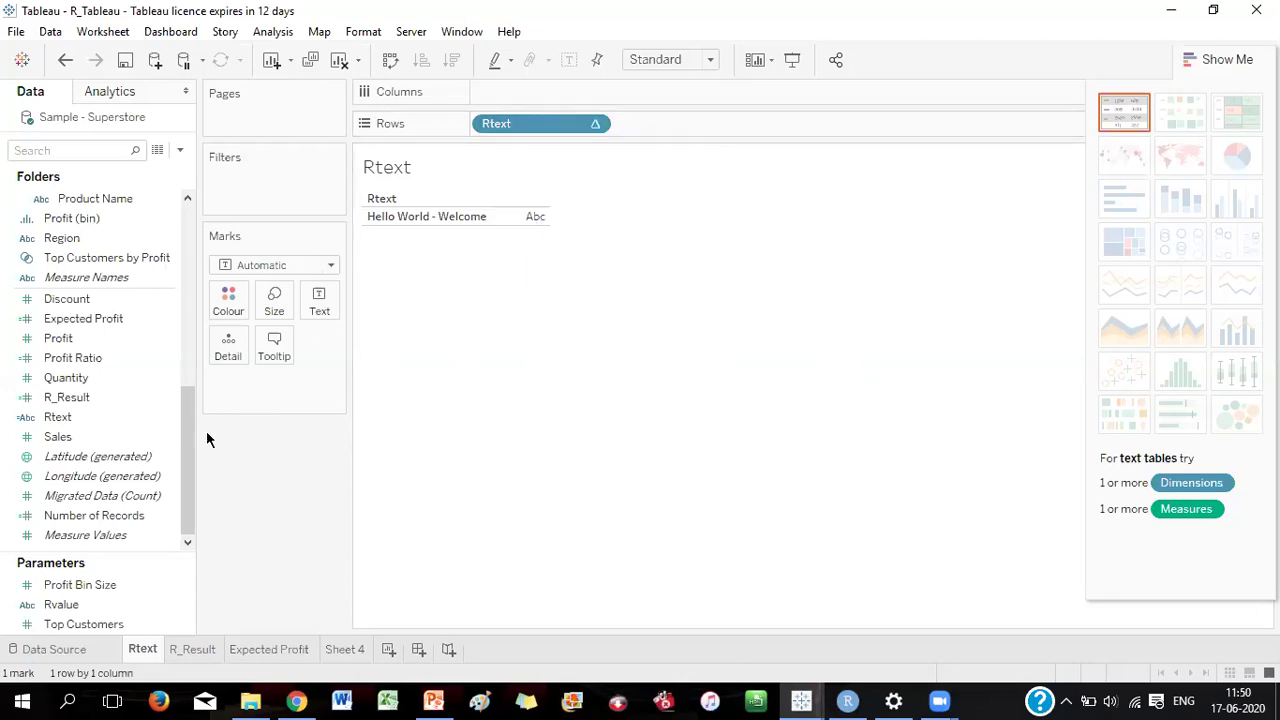
right_click(70, 417)
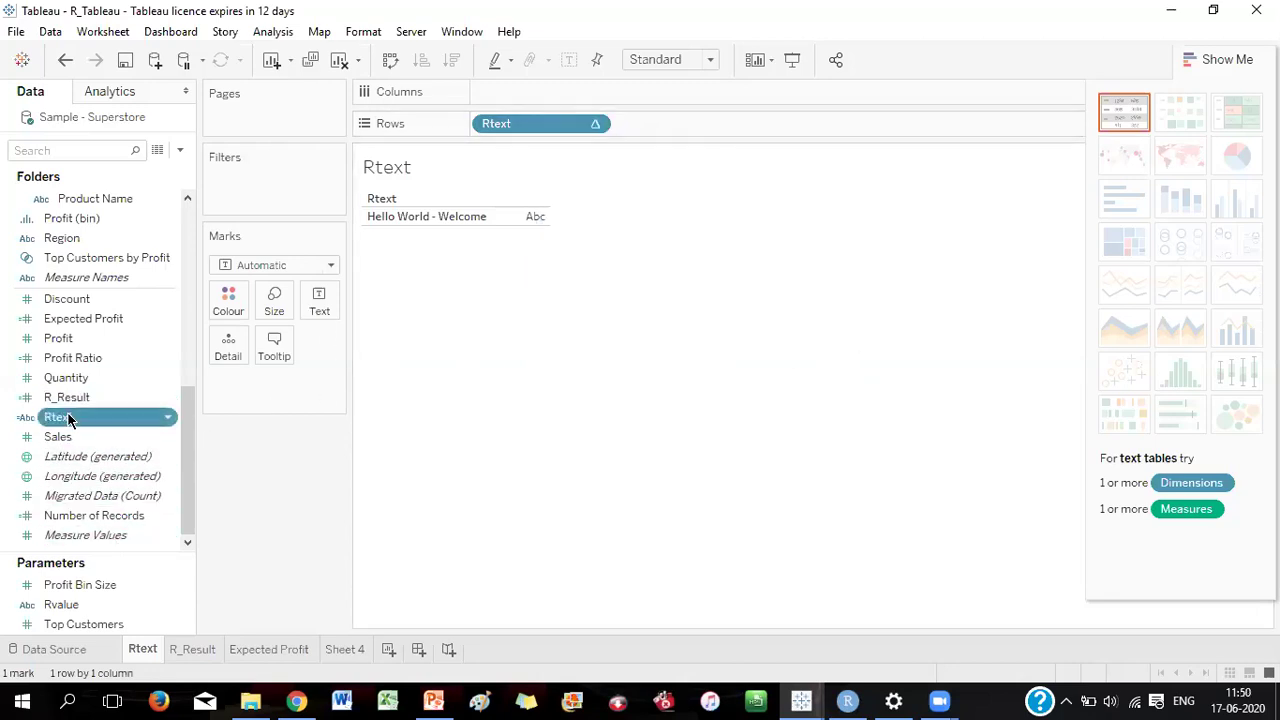
click(118, 120)
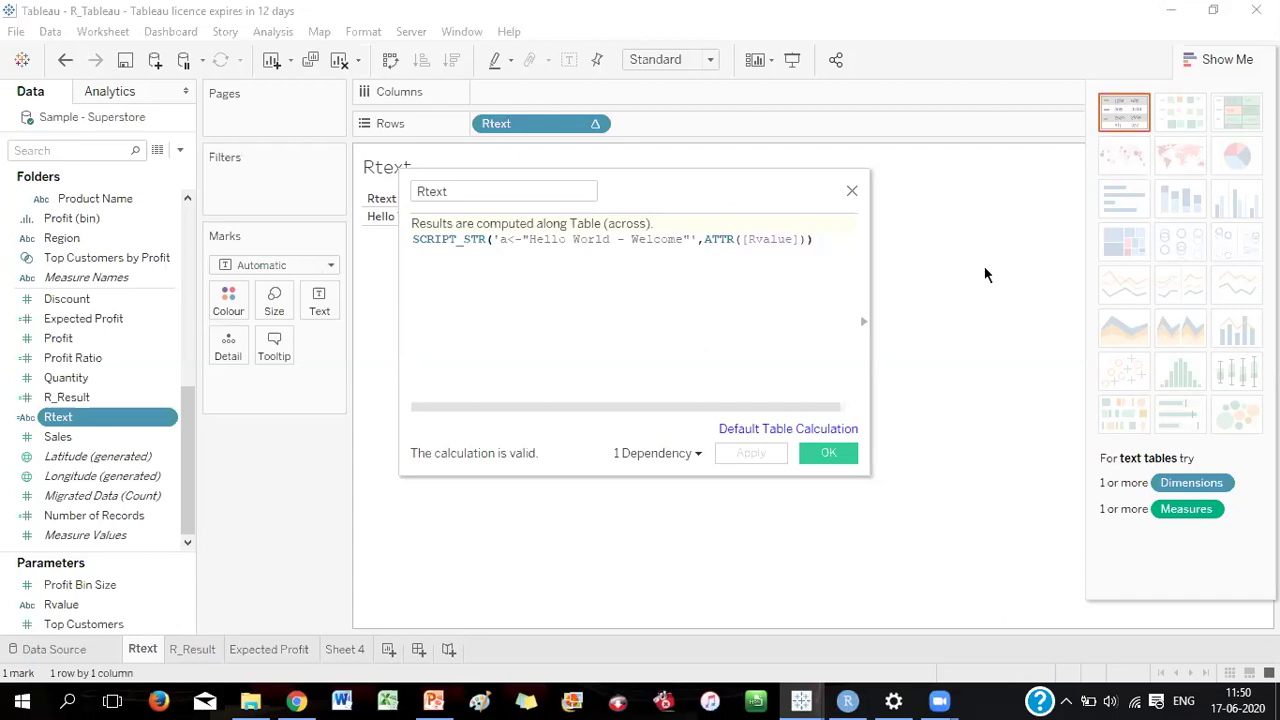
click(834, 454)
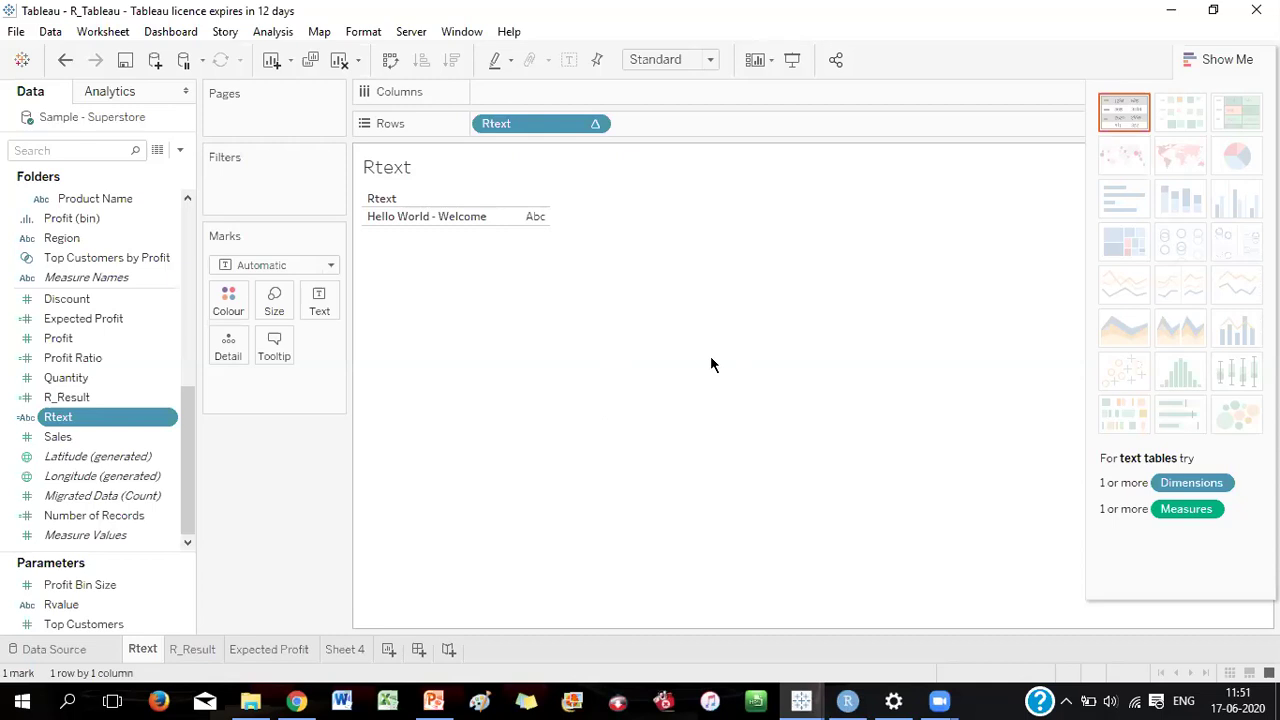
mouse_move(433, 700)
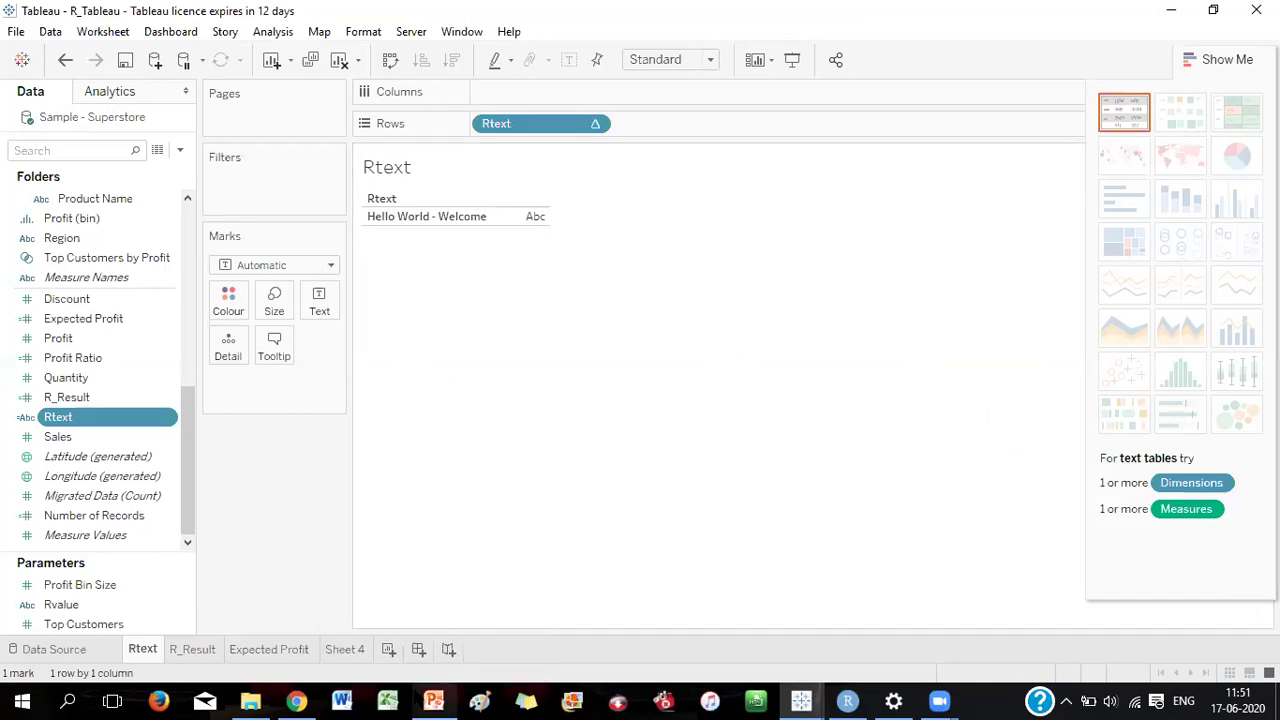
Switch to the PowerPoint presentation and show the Tableau and R Integration slide
click(433, 700)
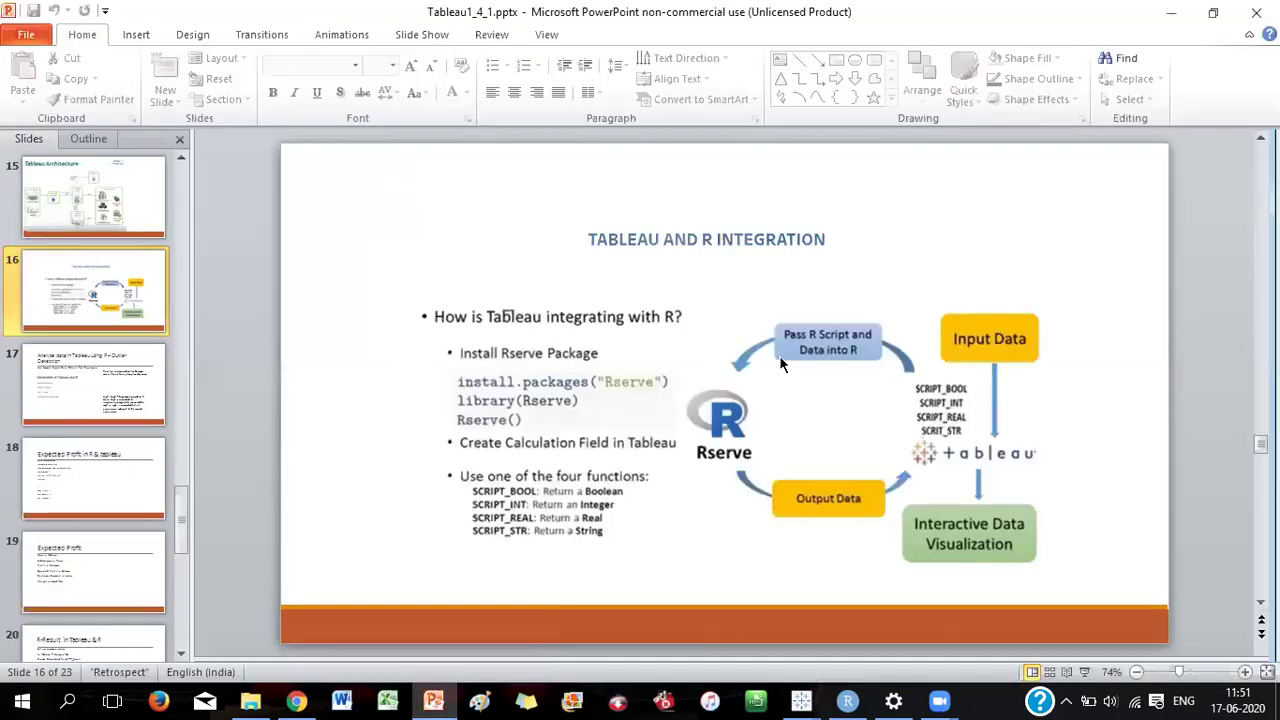
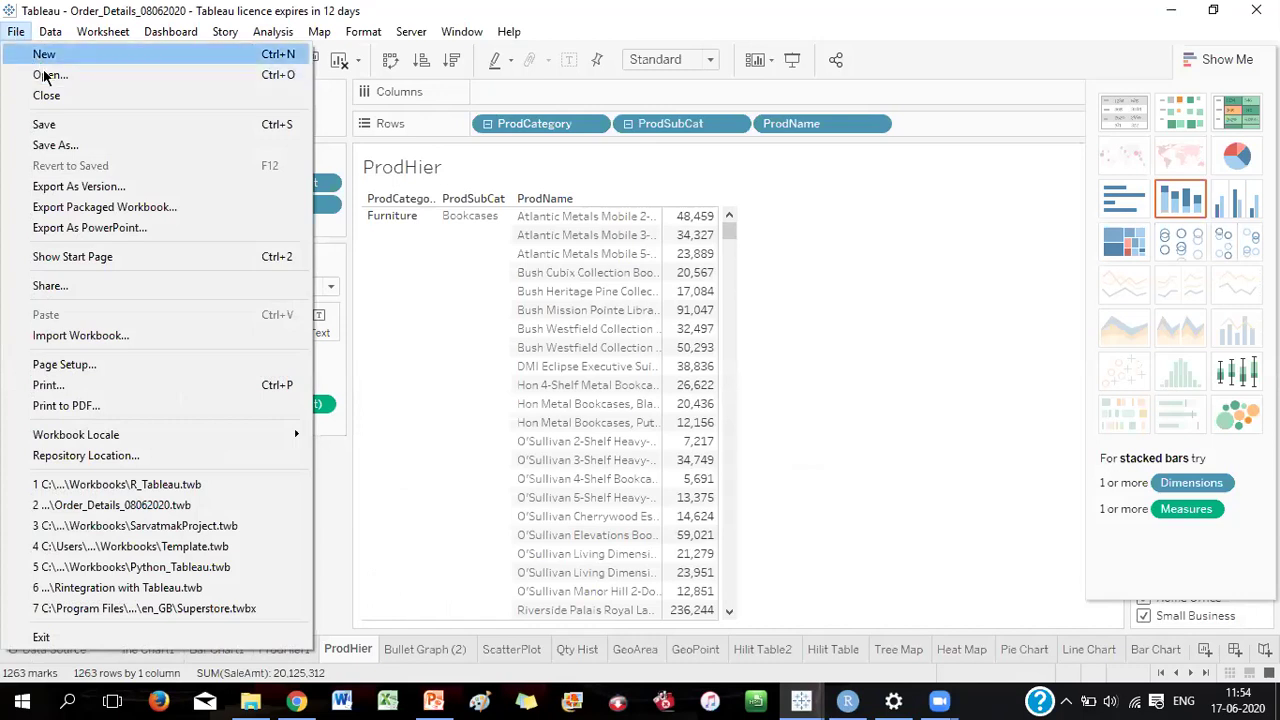
click(45, 74)
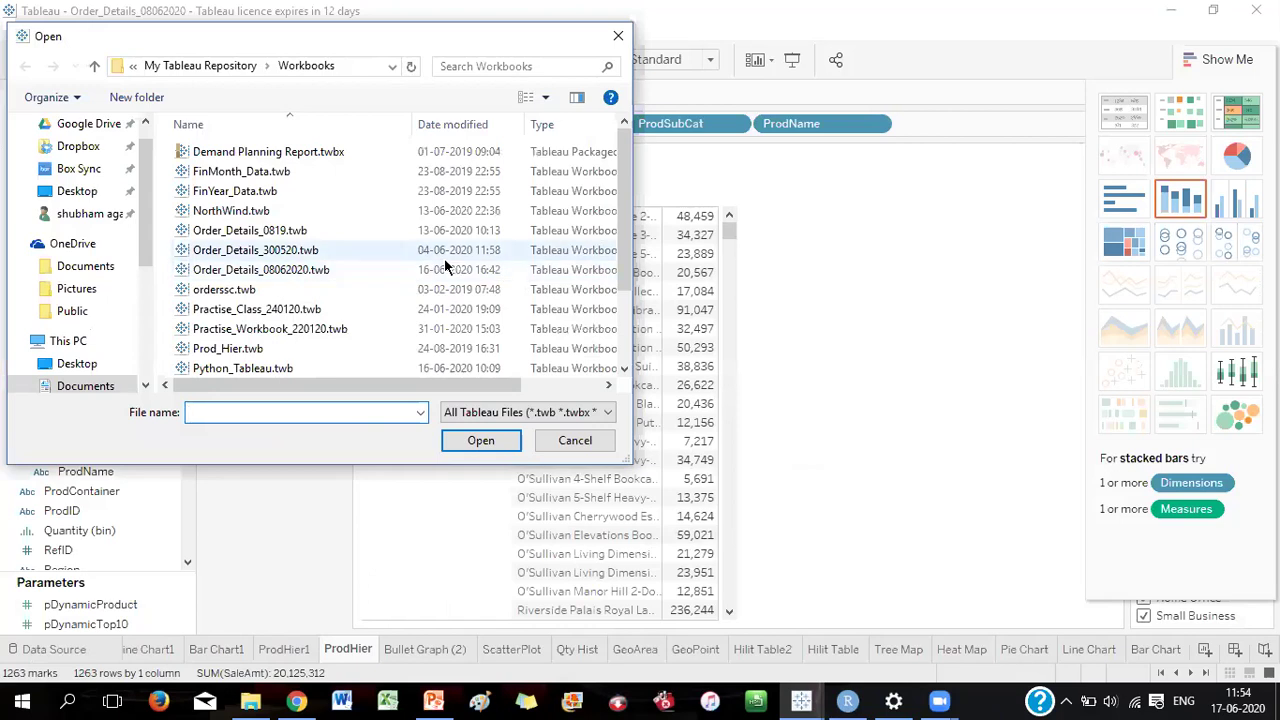
click(575, 444)
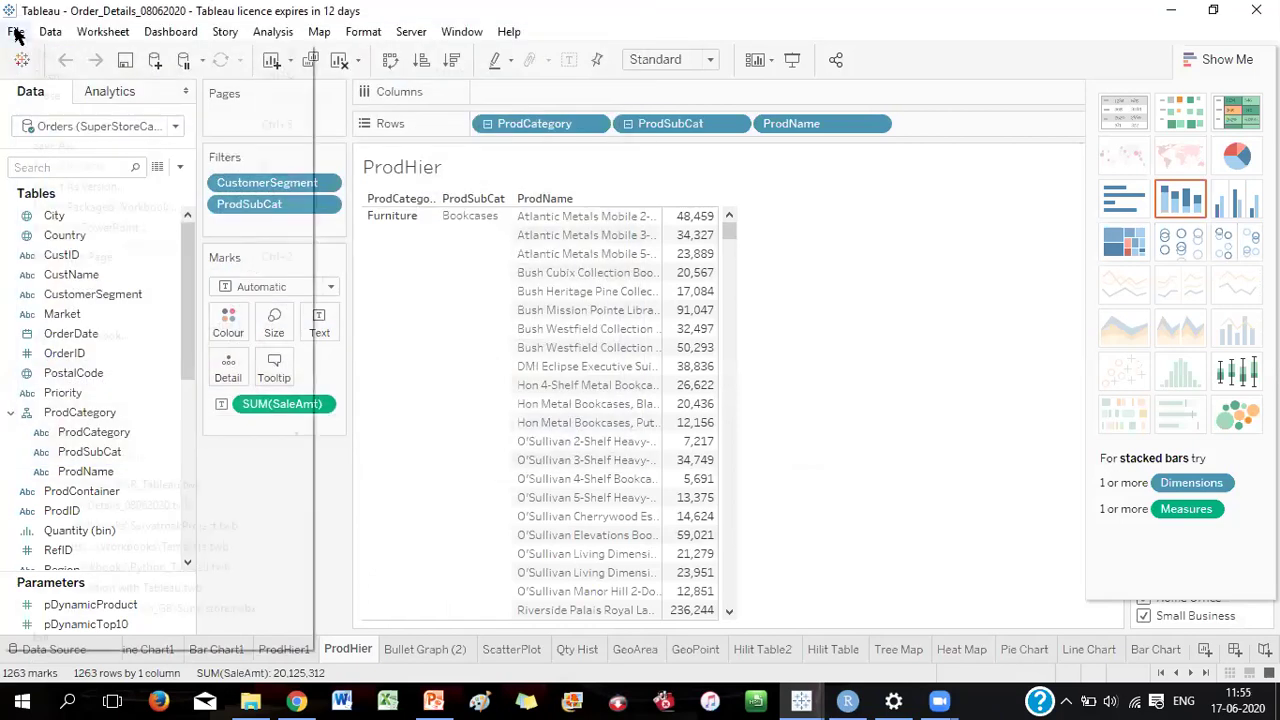
click(15, 33)
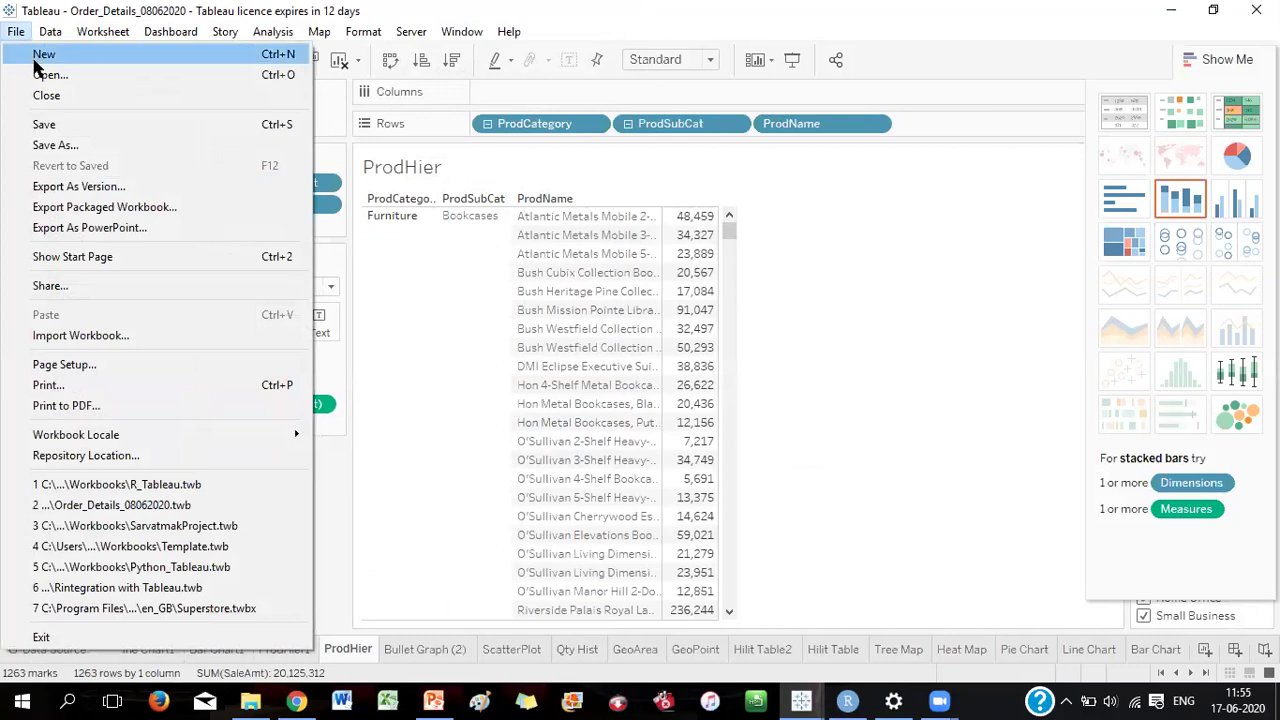
click(866, 227)
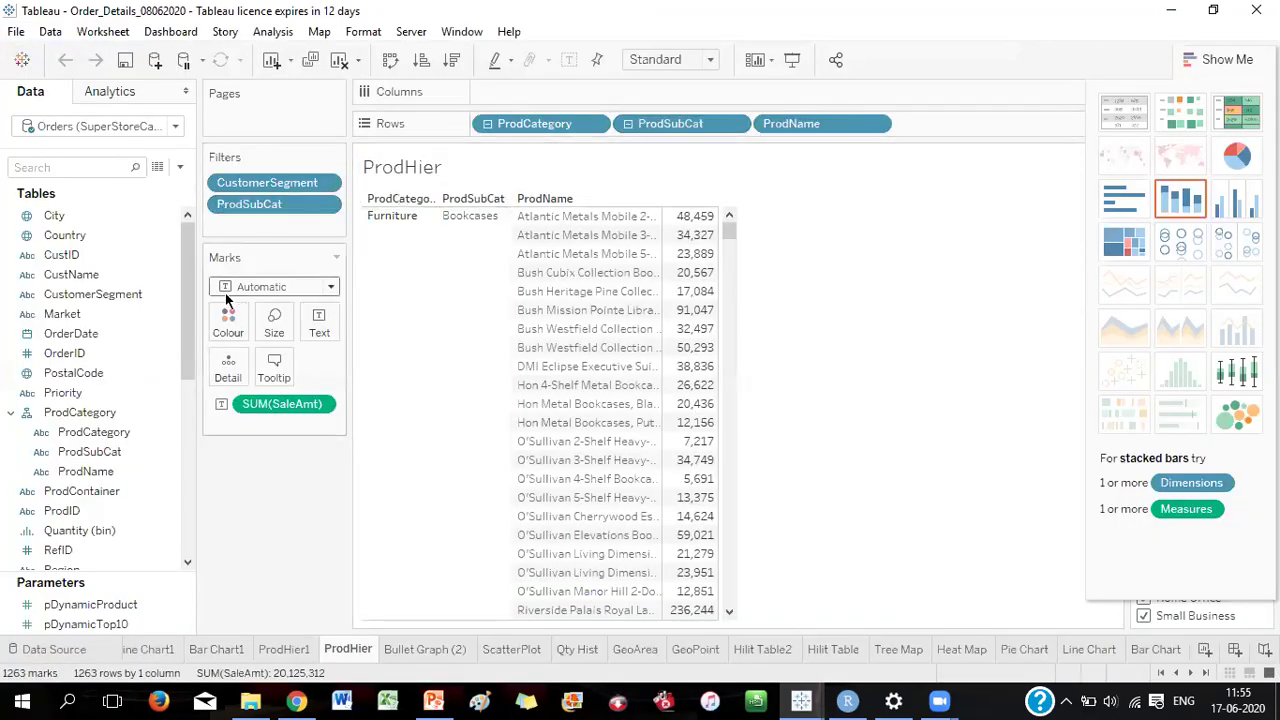
Go to the start page and connect to the Excel workbook Age.xlsx in the Datasources folder
click(22, 60)
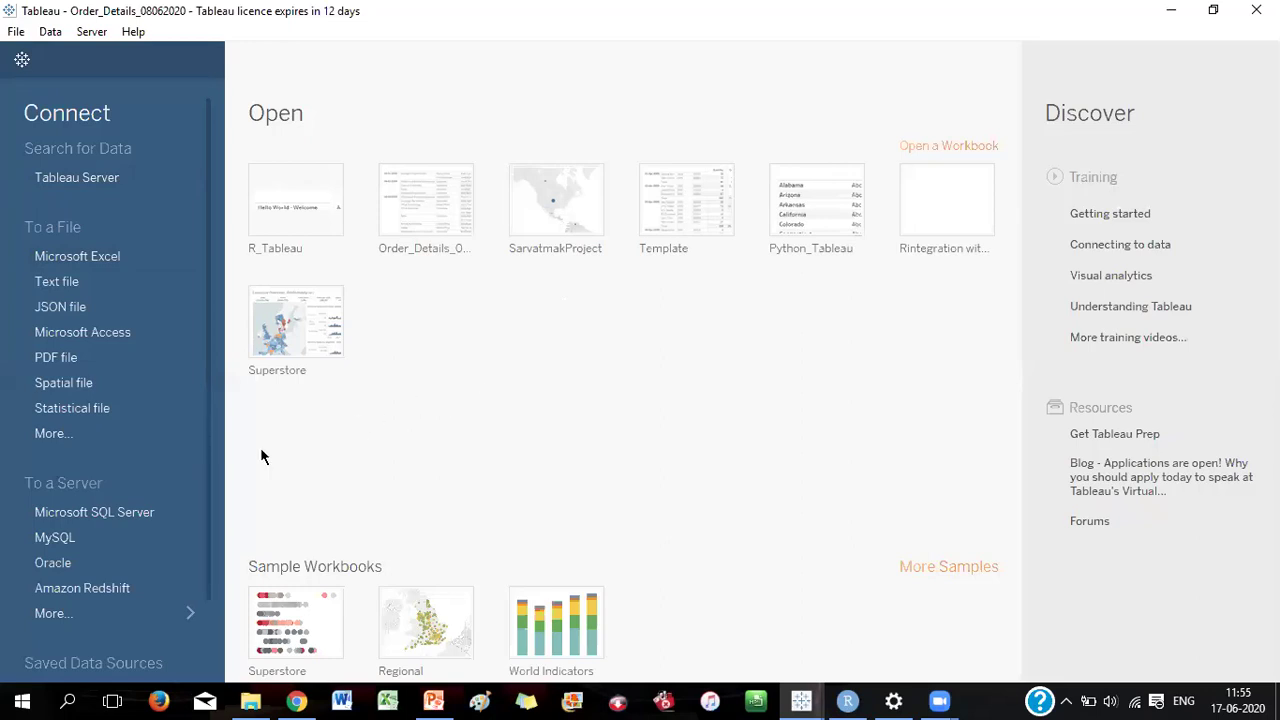
click(110, 265)
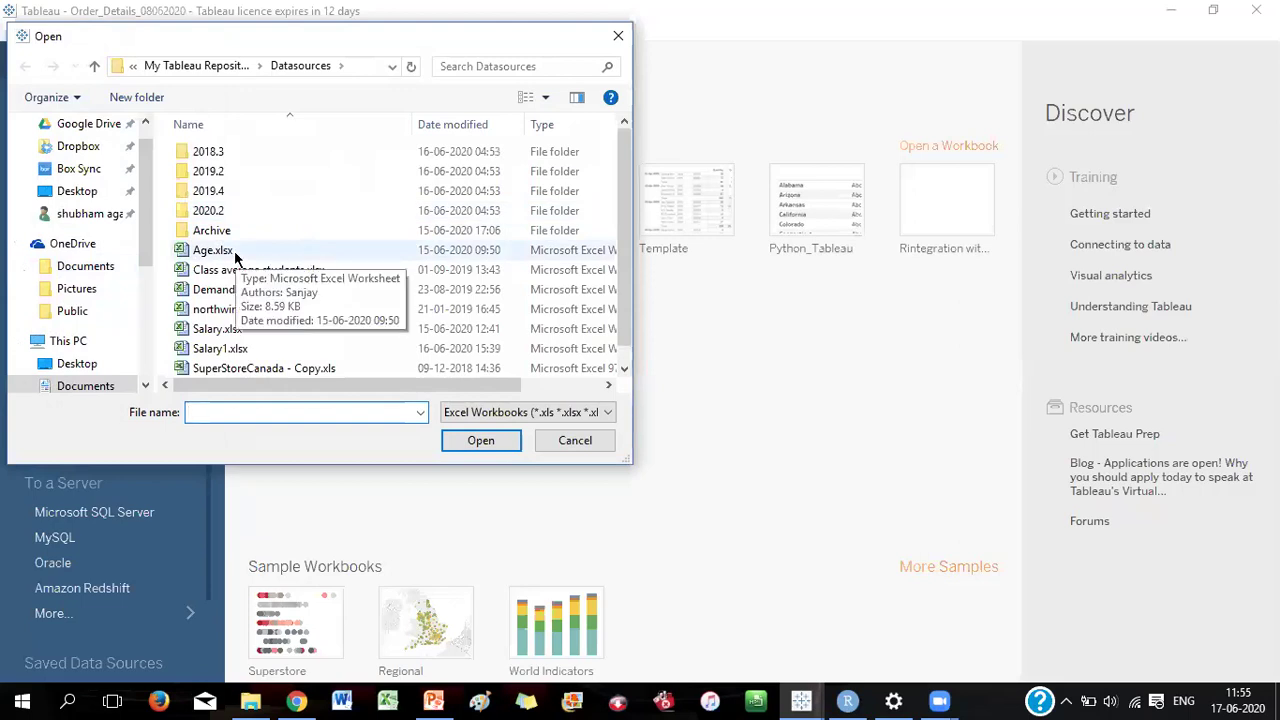
double_click(235, 252)
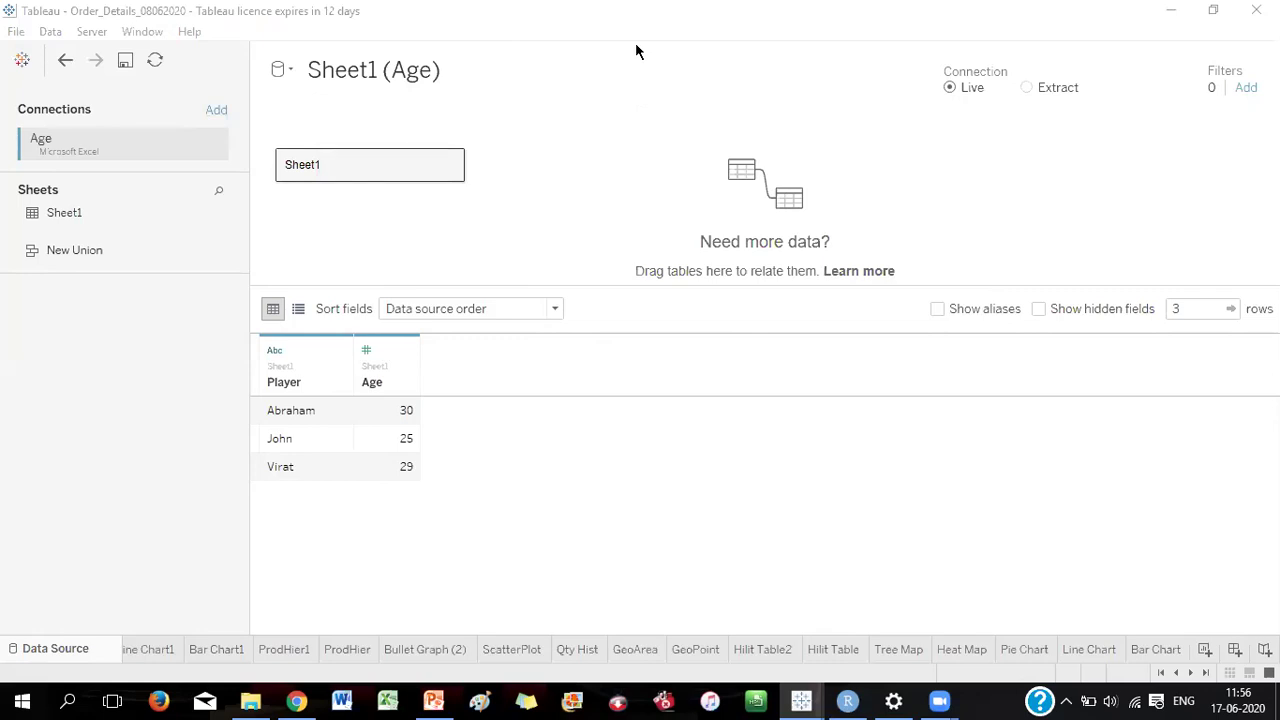
Add a second Microsoft Excel connection to Salary.xlsx in the Datasources folder
click(215, 109)
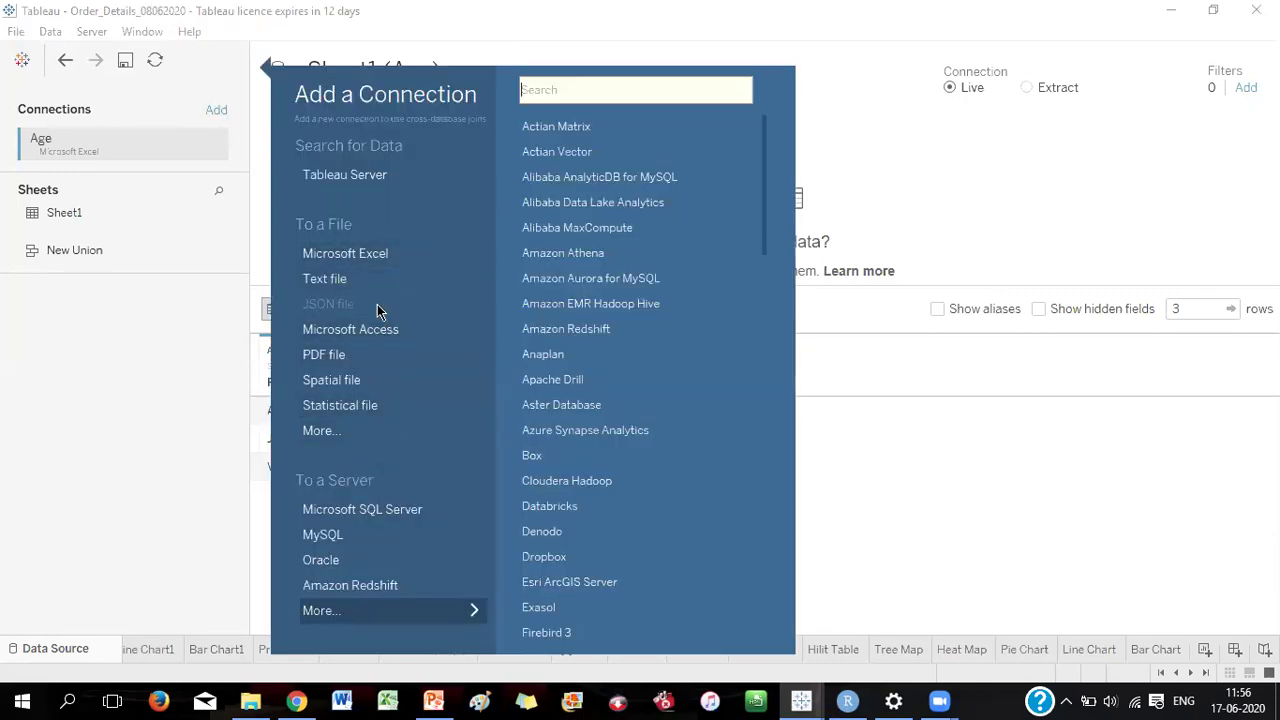
click(381, 262)
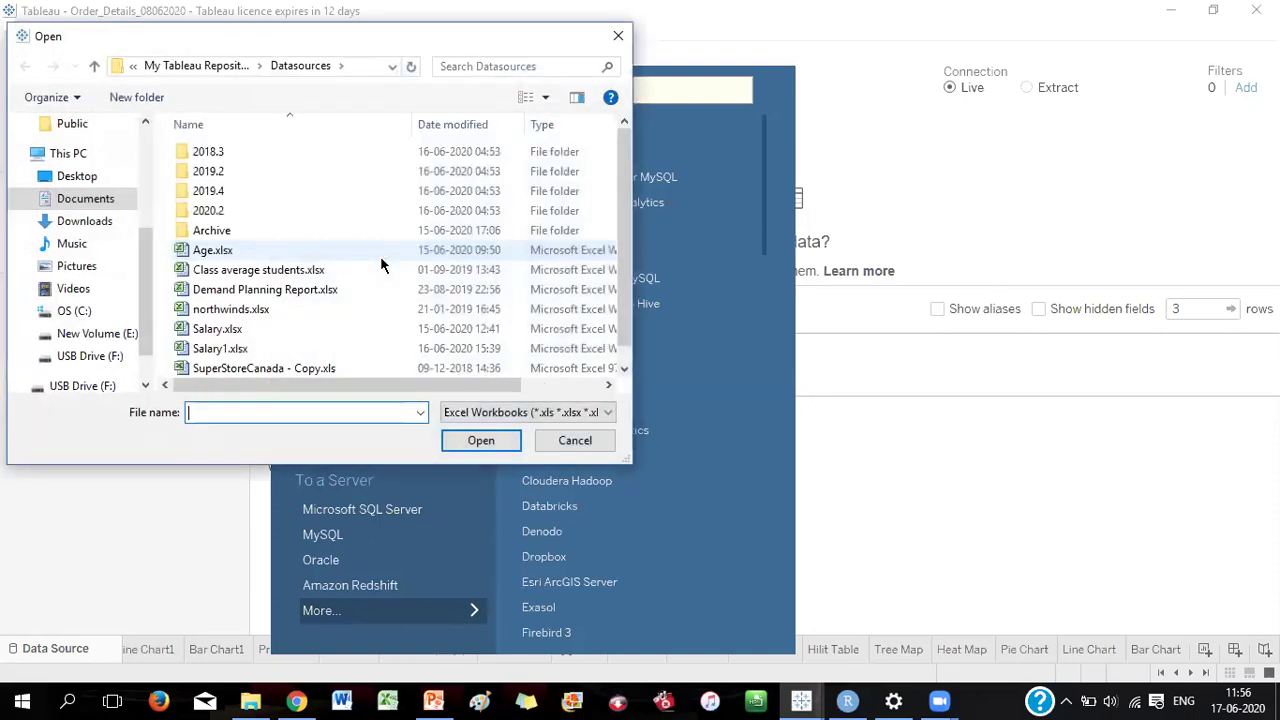
double_click(227, 333)
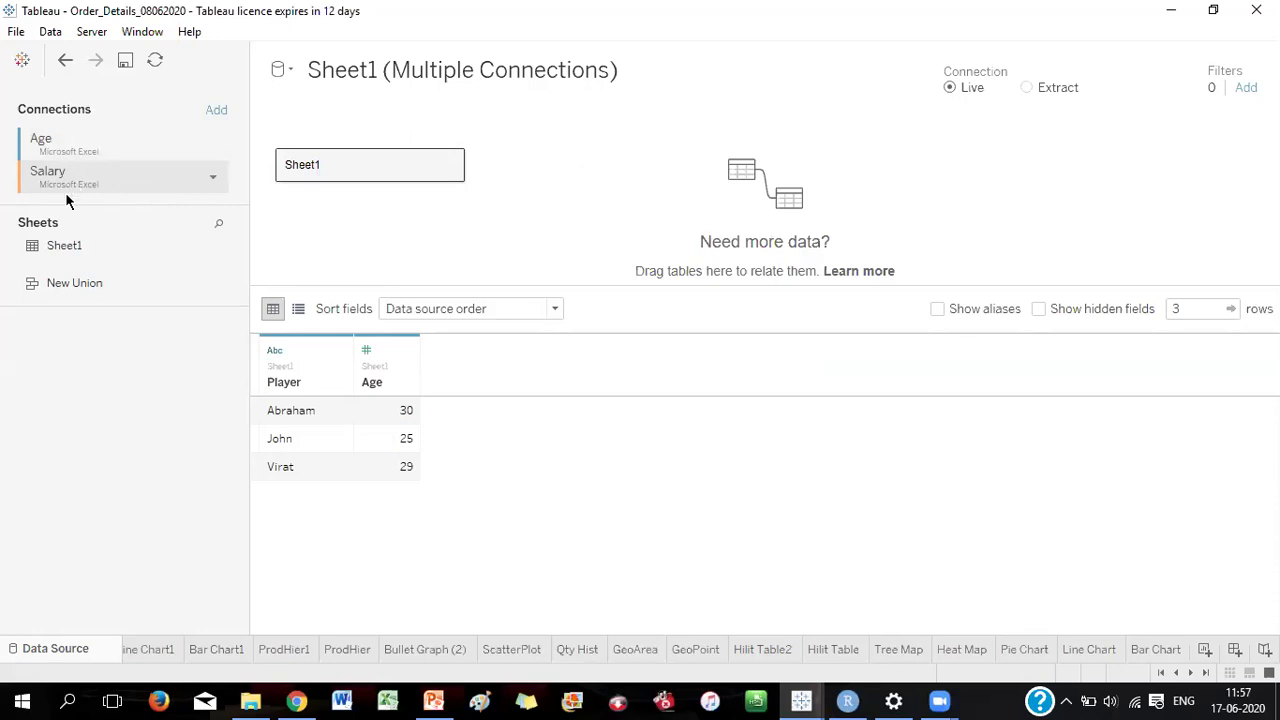
Try relating the Salary workbook's Sheet1 to the Age table, then remove the added table from the canvas
drag(70, 248, 390, 220)
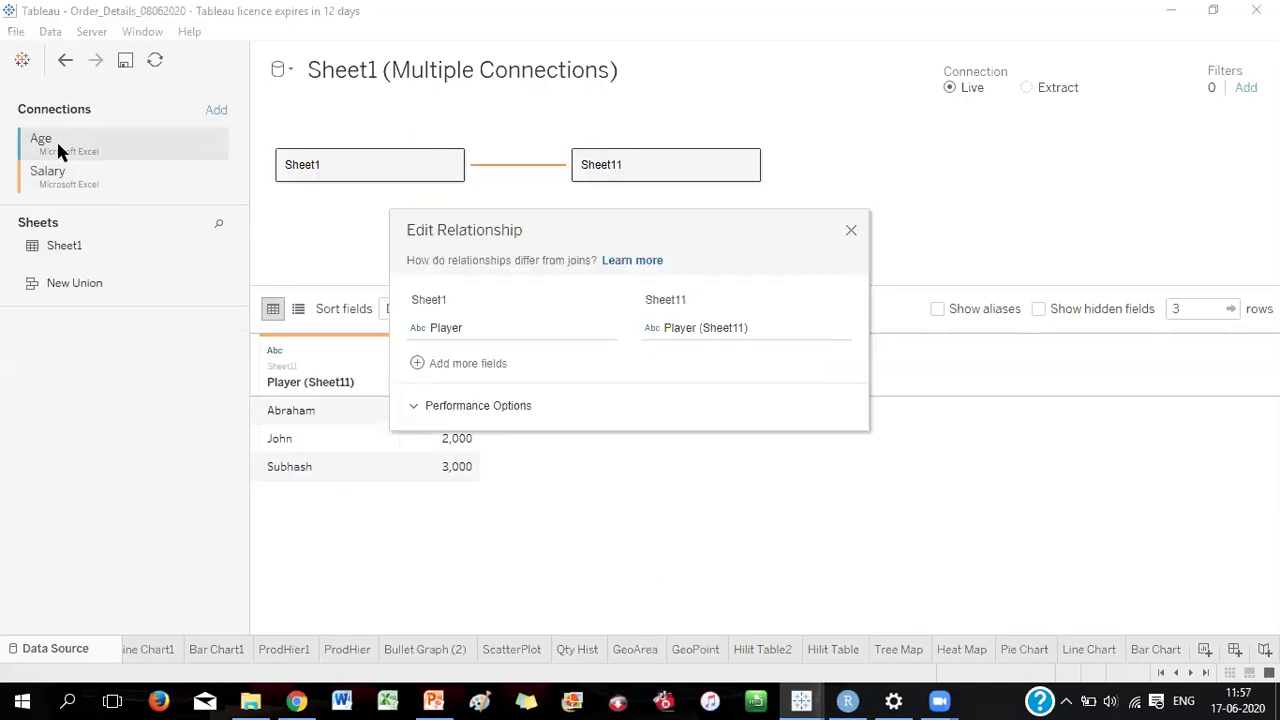
click(851, 232)
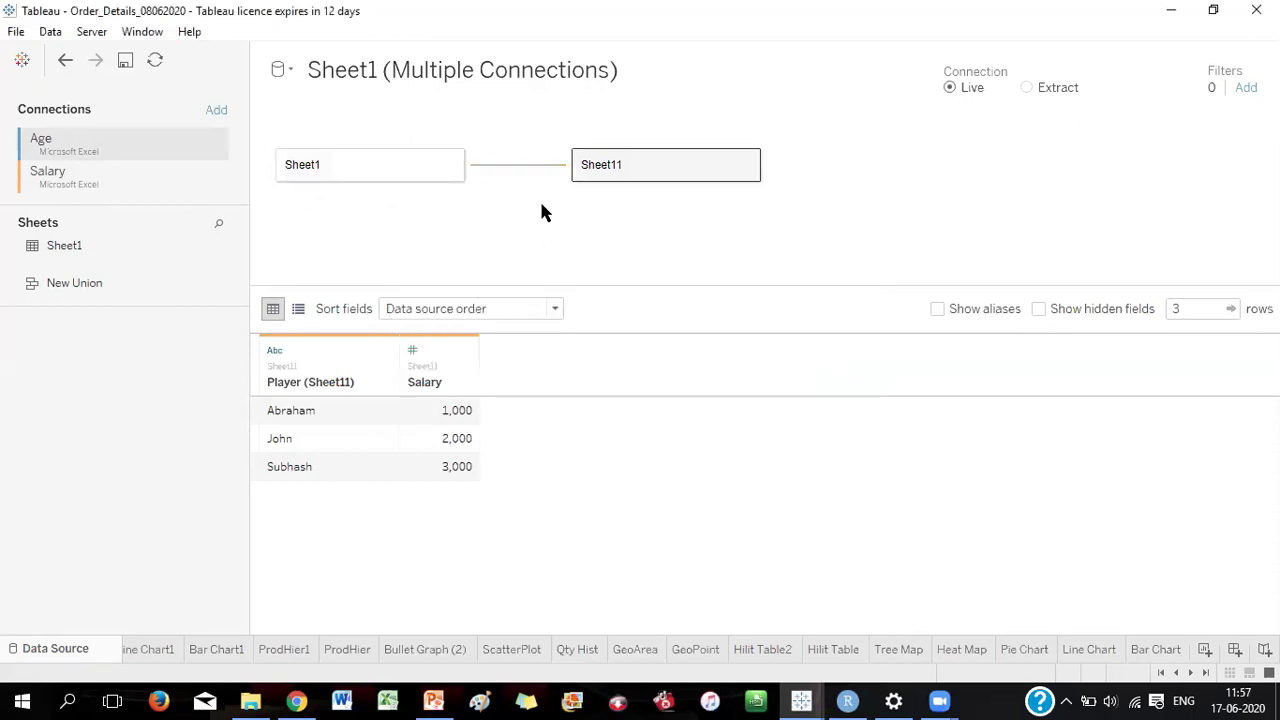
right_click(646, 160)
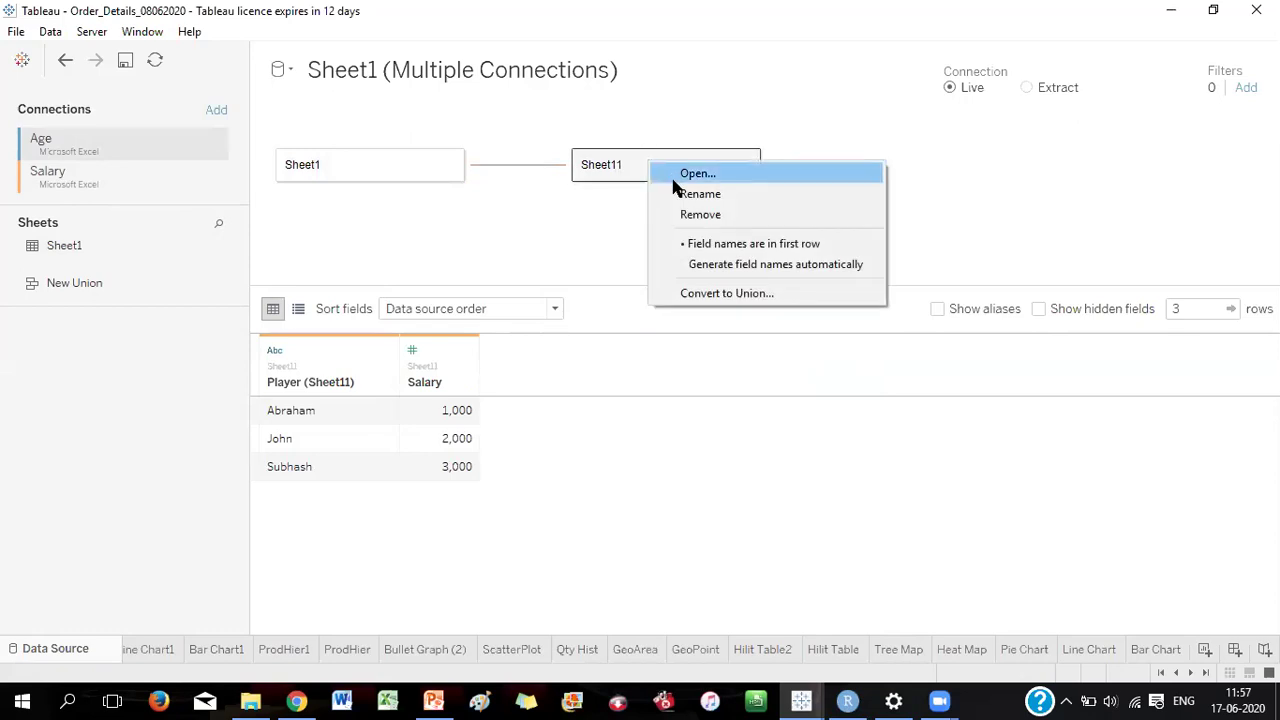
click(687, 216)
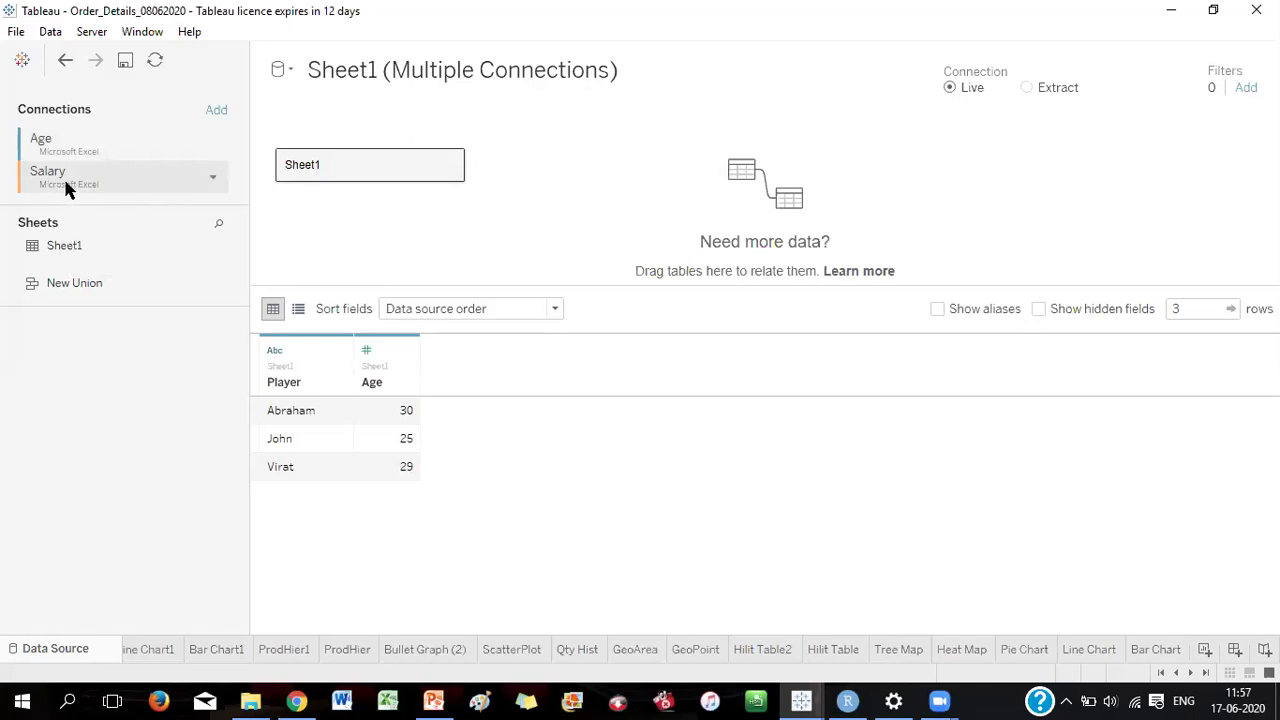
Relate the Salary workbook's Sheet1 to the Age table and accept the proposed relationship
drag(57, 242, 598, 171)
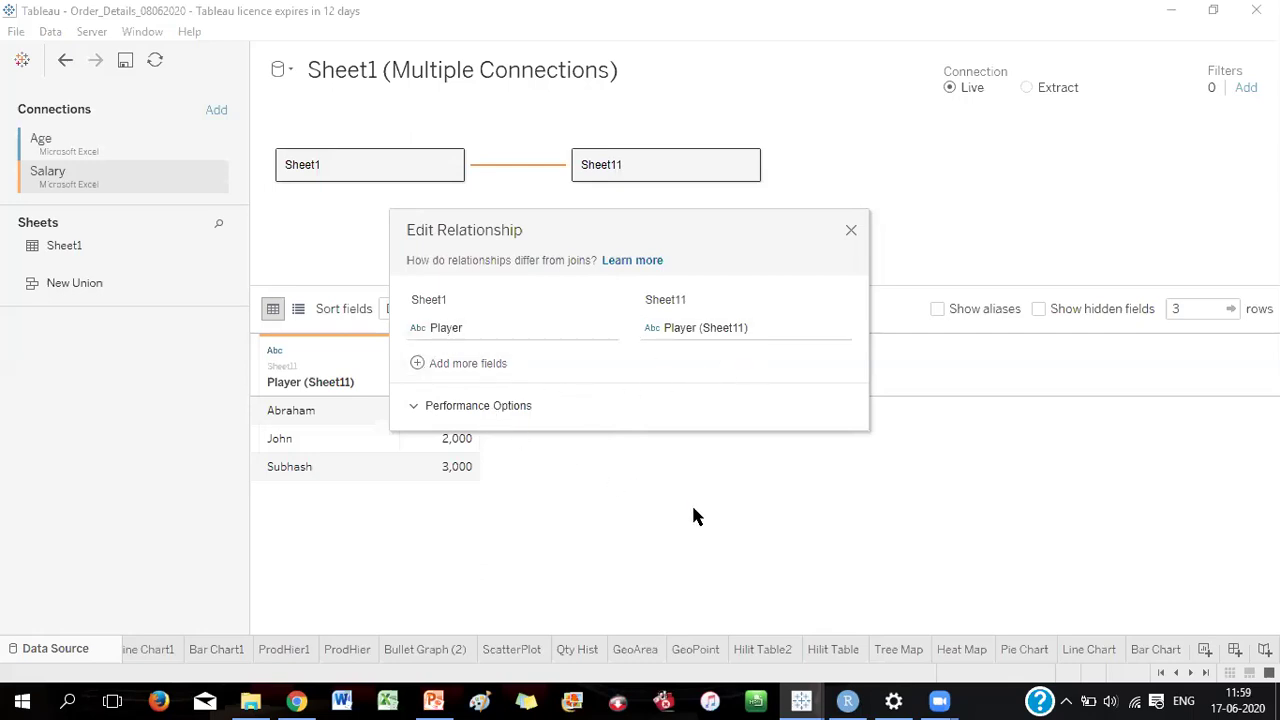
click(850, 232)
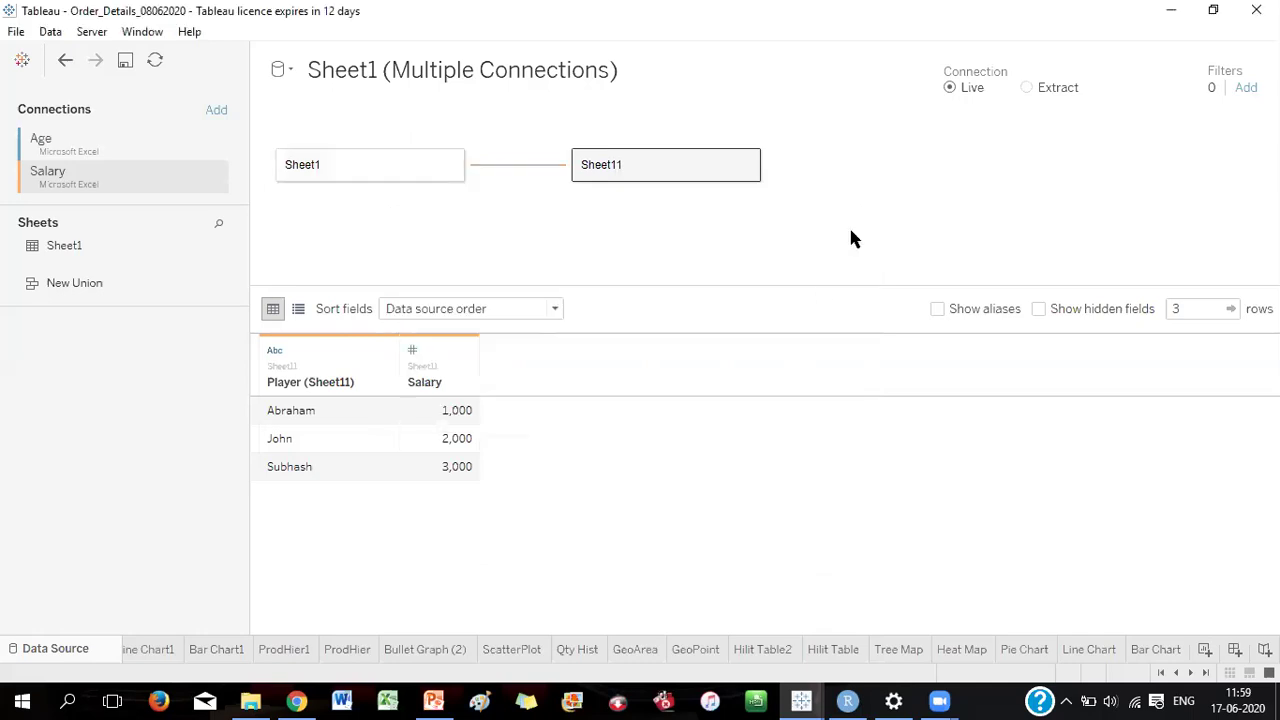
Examine the join and union view of the Salary table and of the Age table, closing each view again
double_click(638, 165)
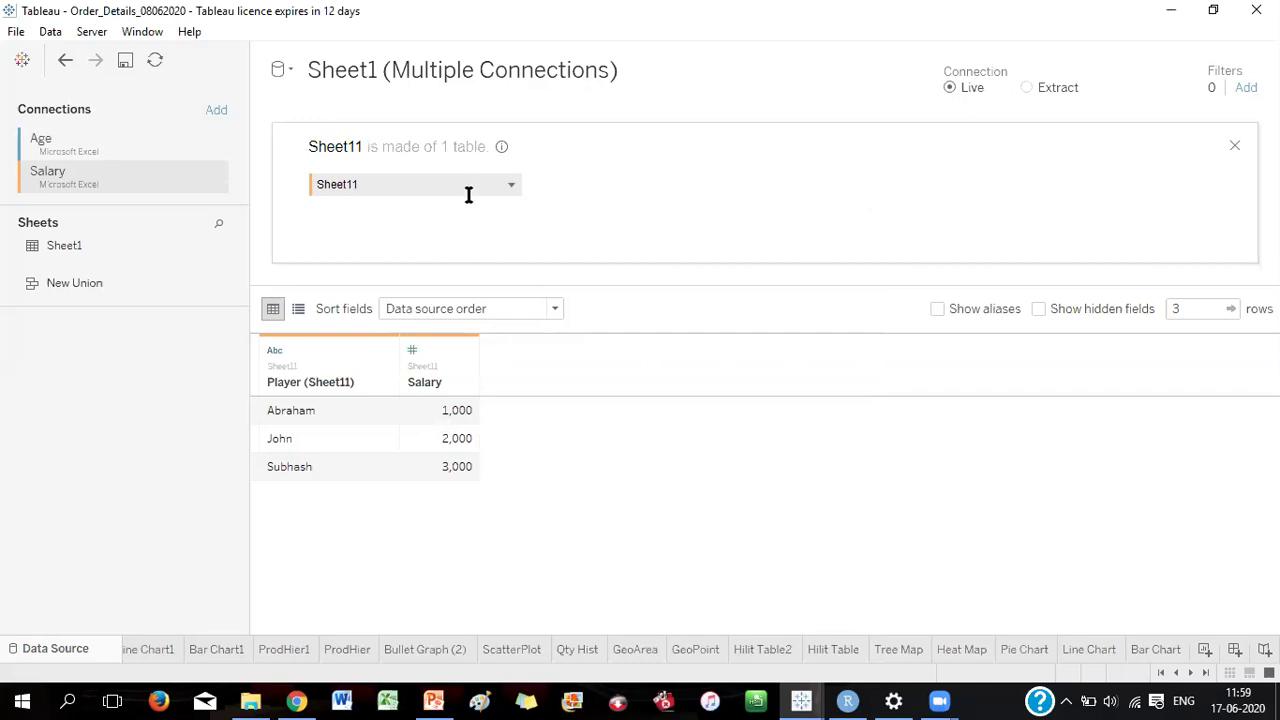
click(1233, 146)
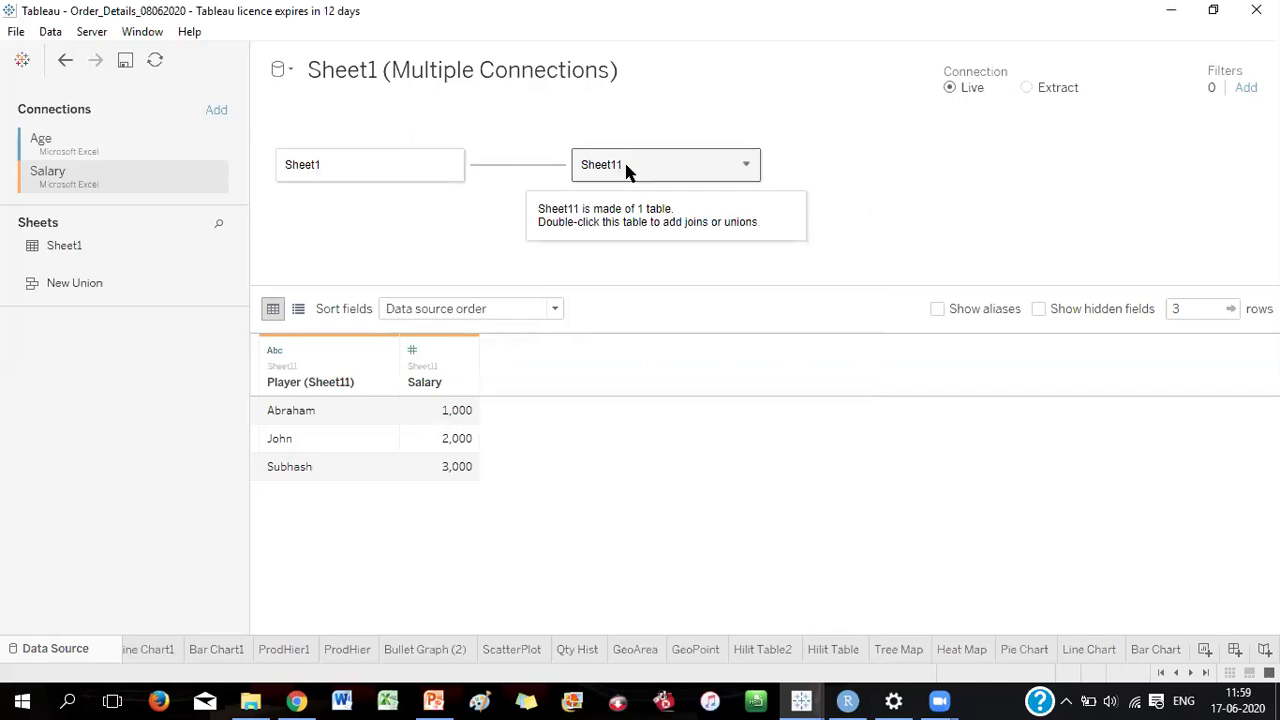
double_click(397, 168)
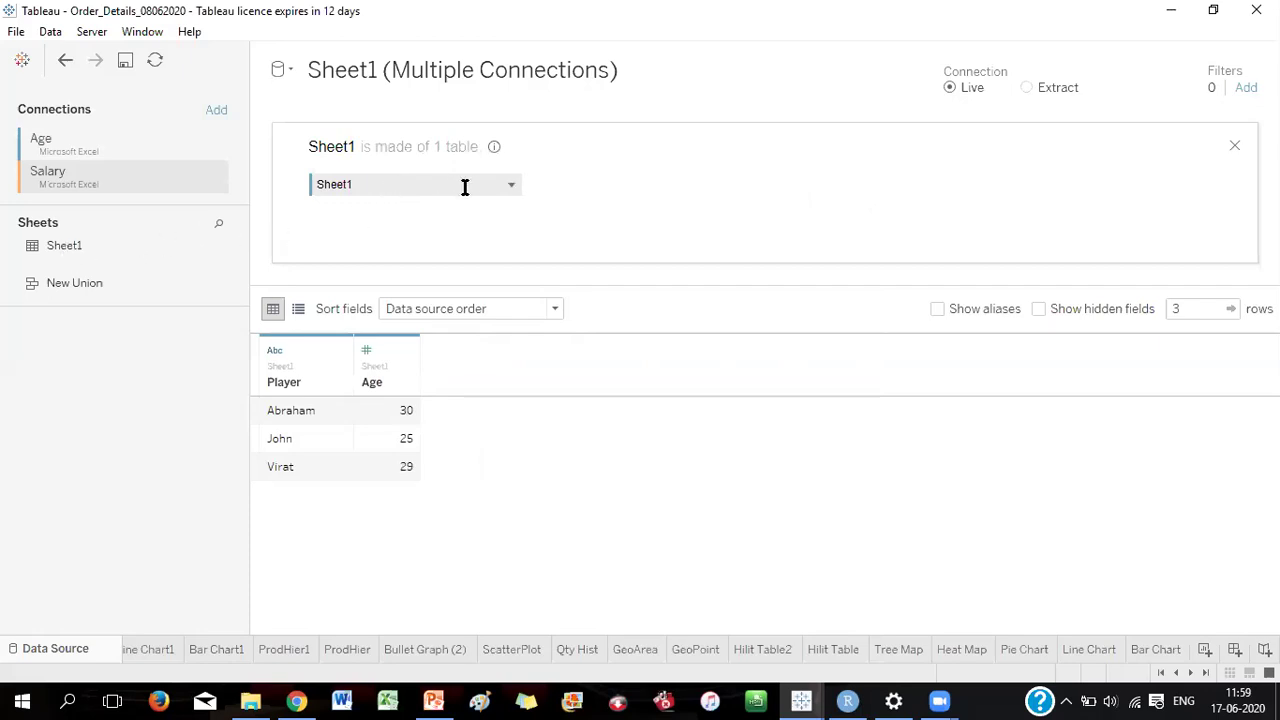
click(1226, 149)
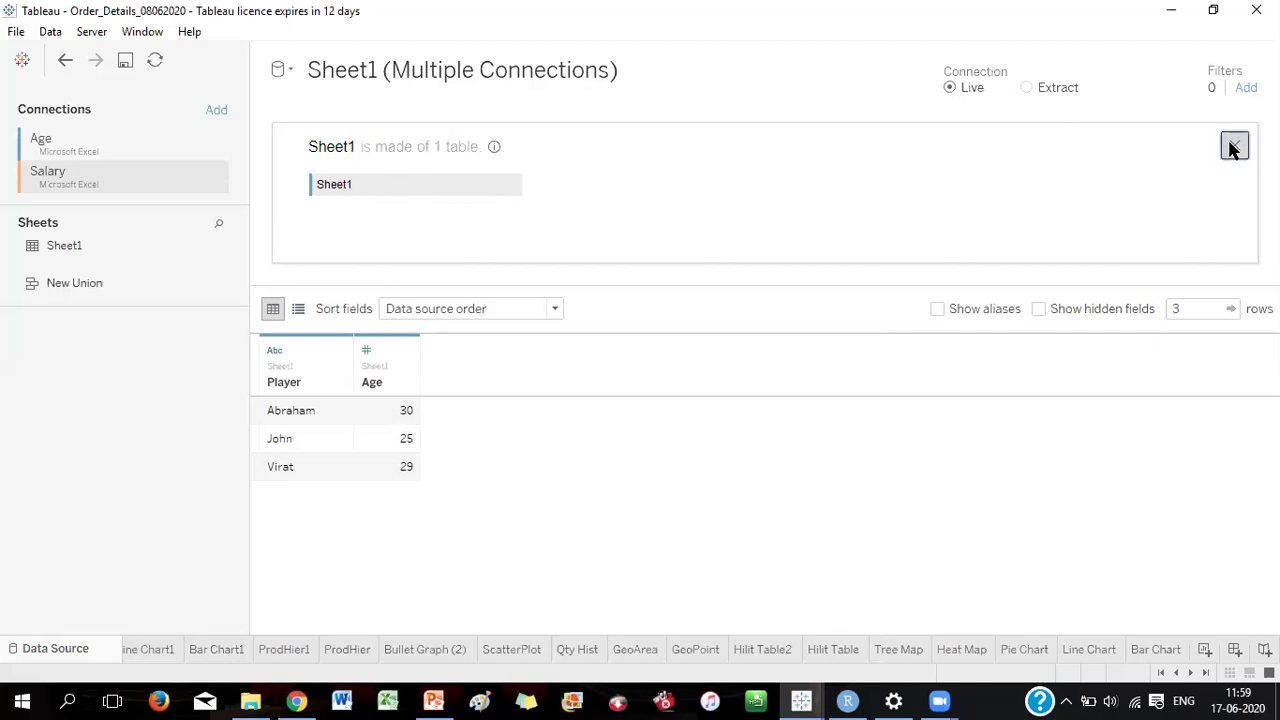
Remove the Salary table from the canvas and add it back with the same relationship to the Age table
click(633, 164)
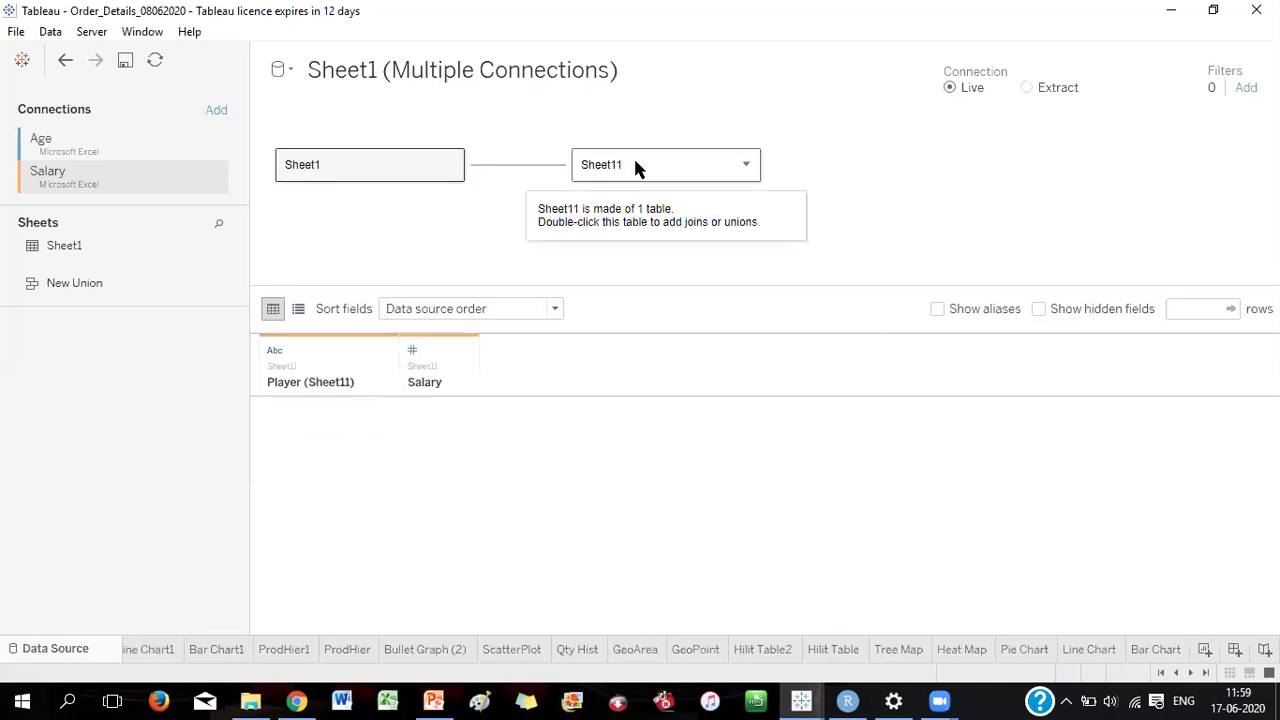
right_click(633, 164)
click(688, 218)
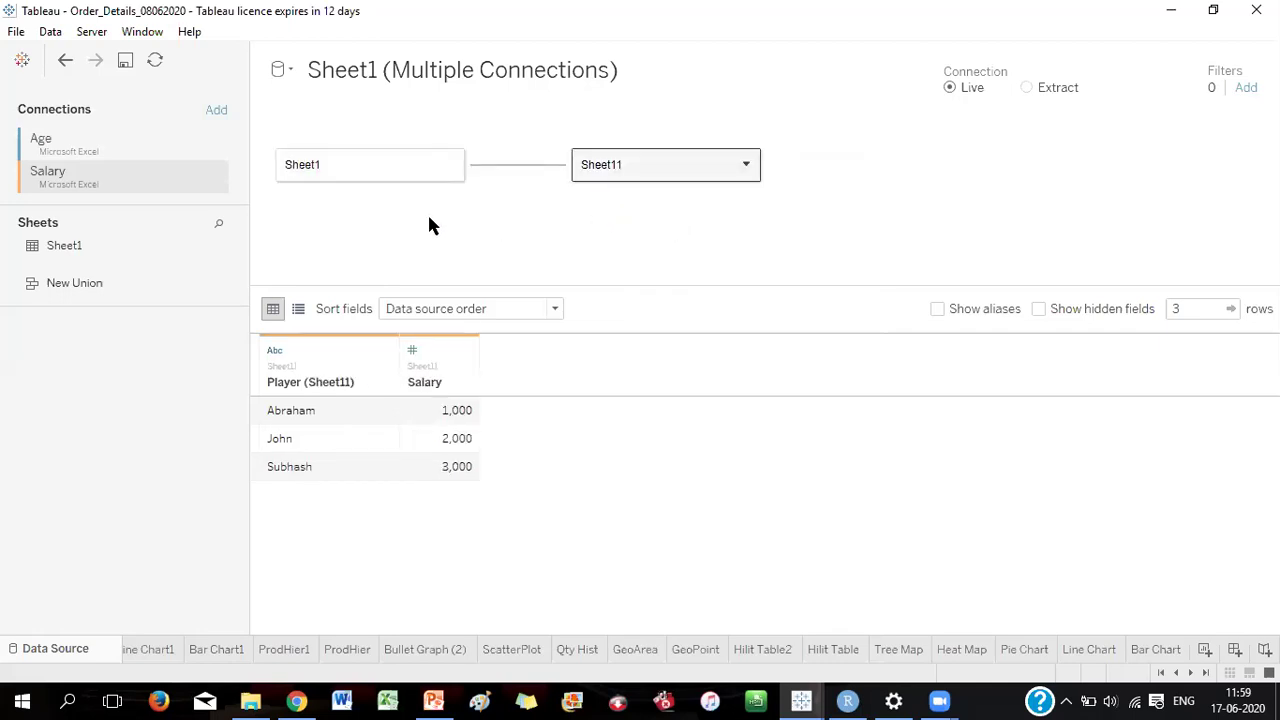
drag(90, 246, 612, 168)
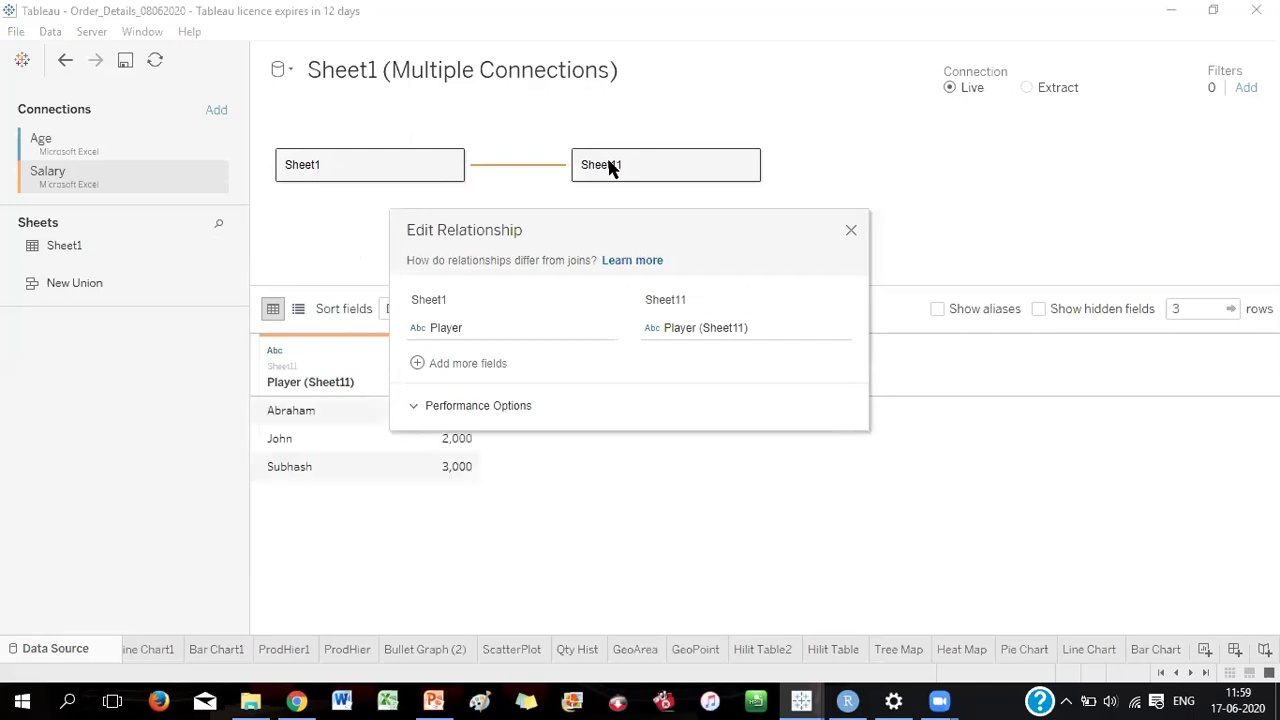
click(851, 232)
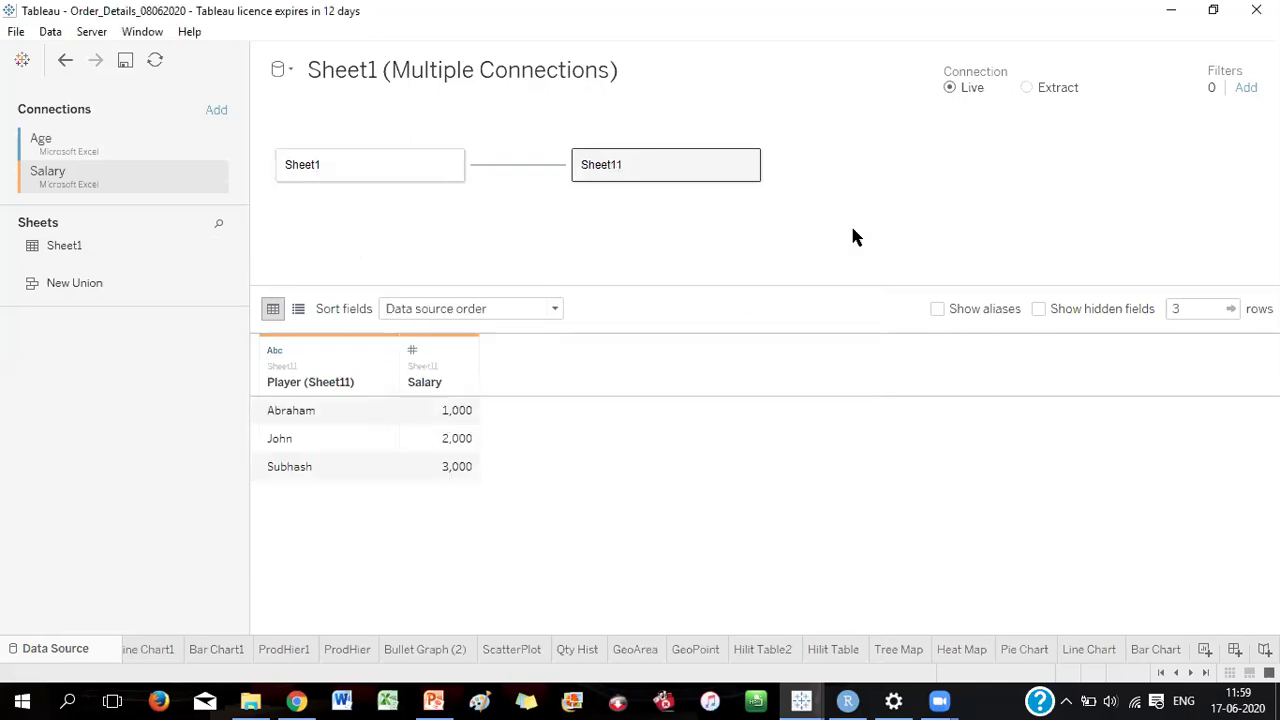
Open the Salary table's join and union view, check its table options, and union the Salary Sheet1 with it
double_click(656, 170)
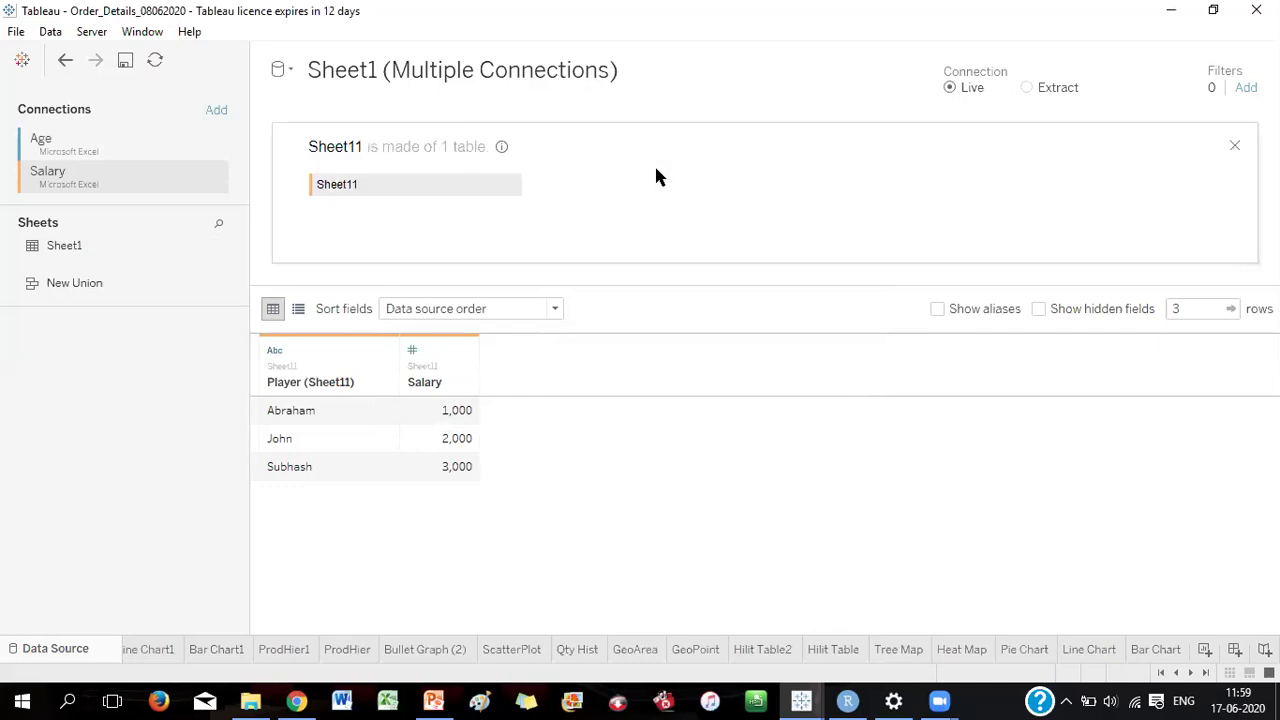
click(511, 188)
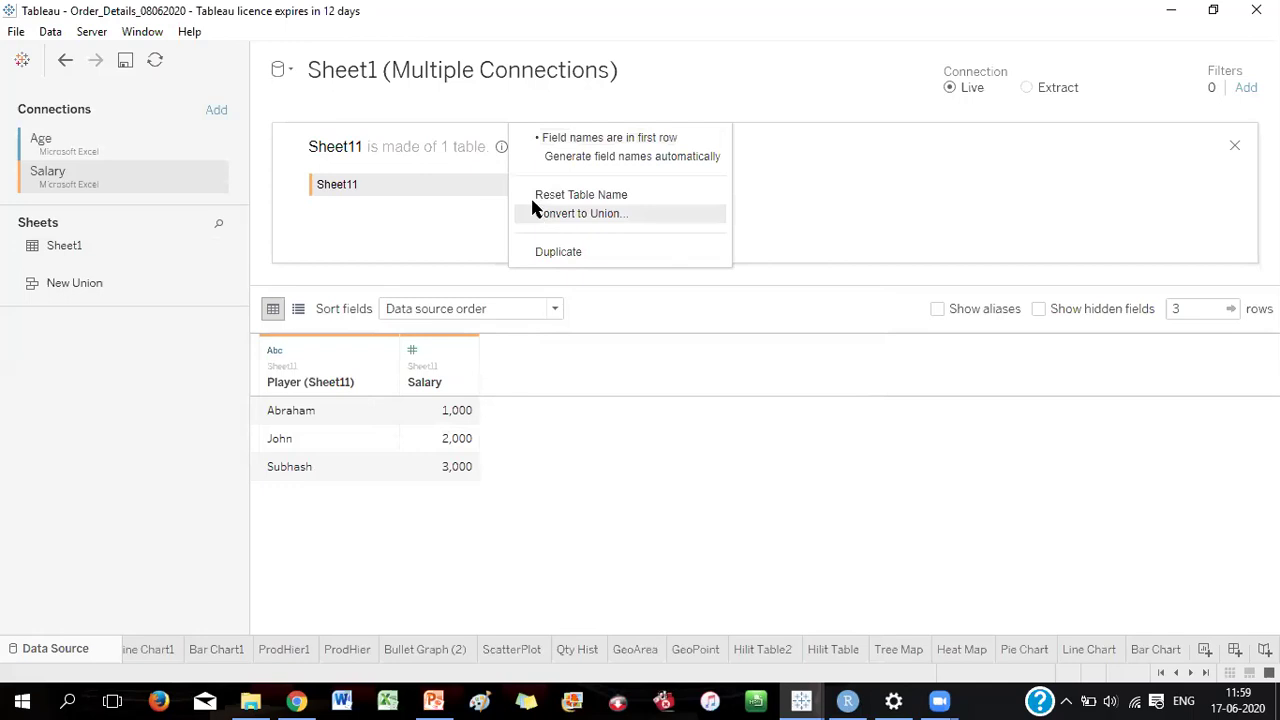
click(368, 242)
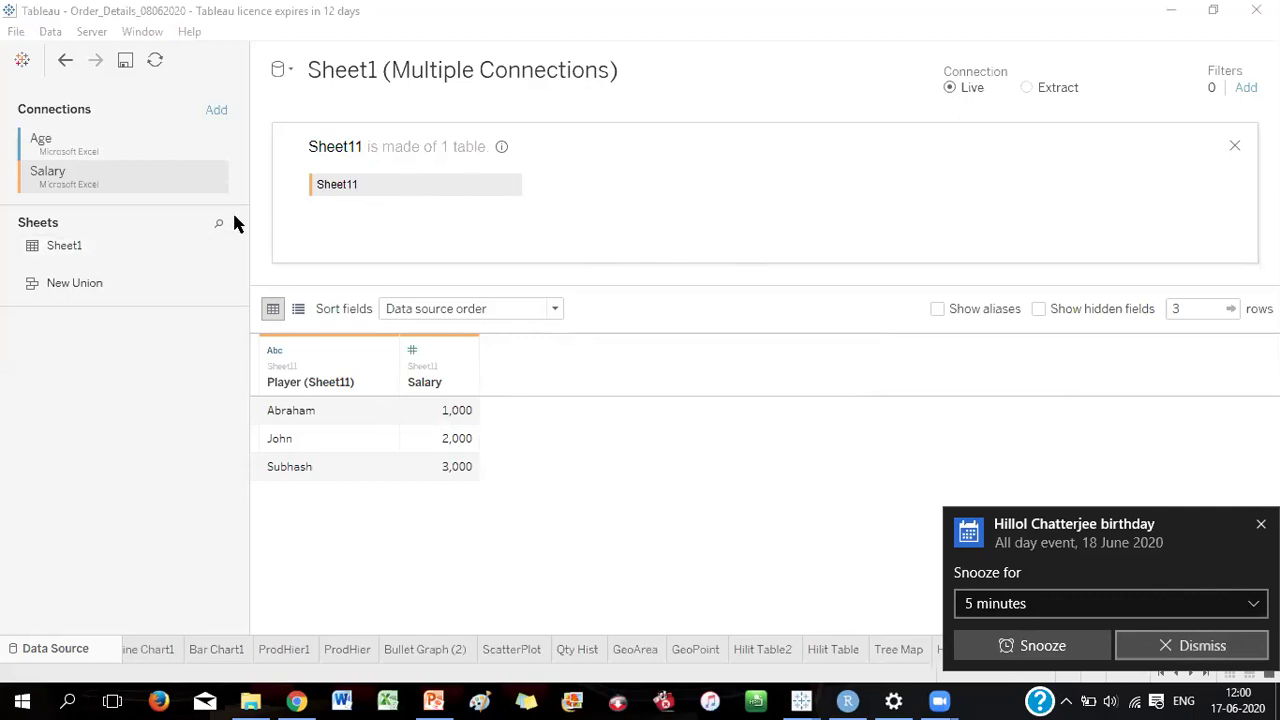
drag(43, 245, 345, 217)
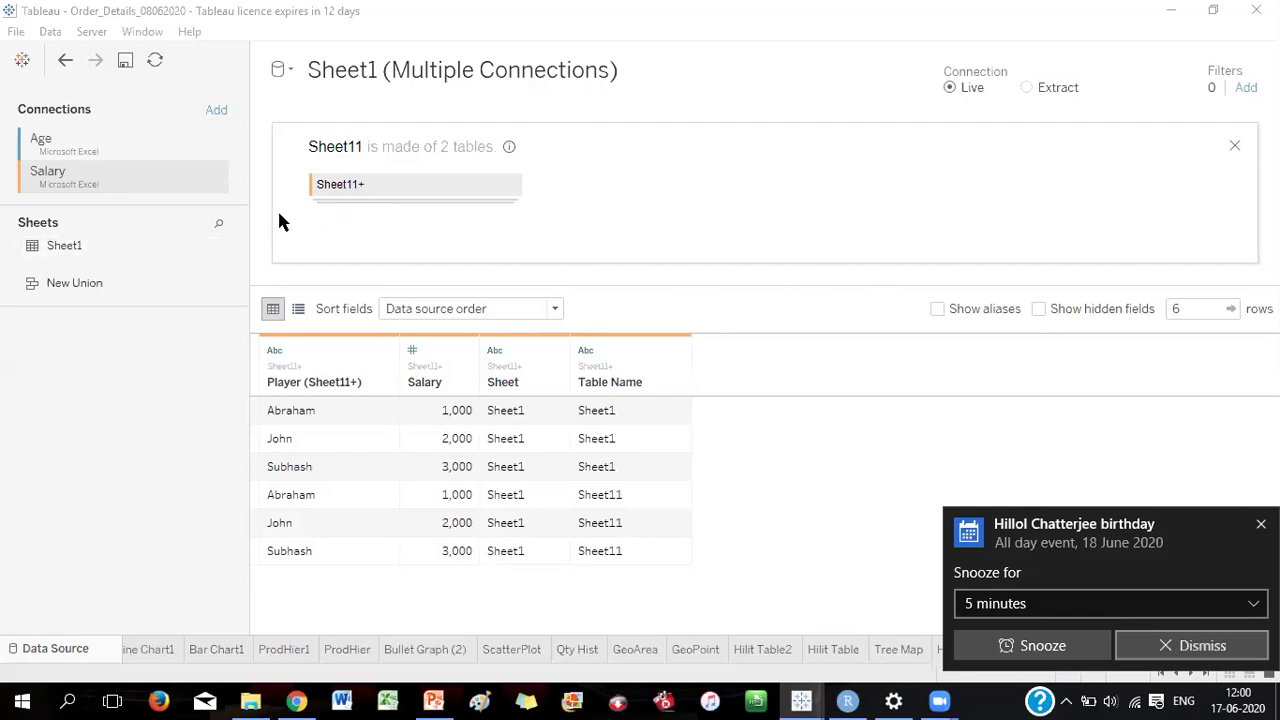
Add another copy of the Salary Sheet1 to the existing union as its third table
click(67, 246)
drag(67, 246, 408, 216)
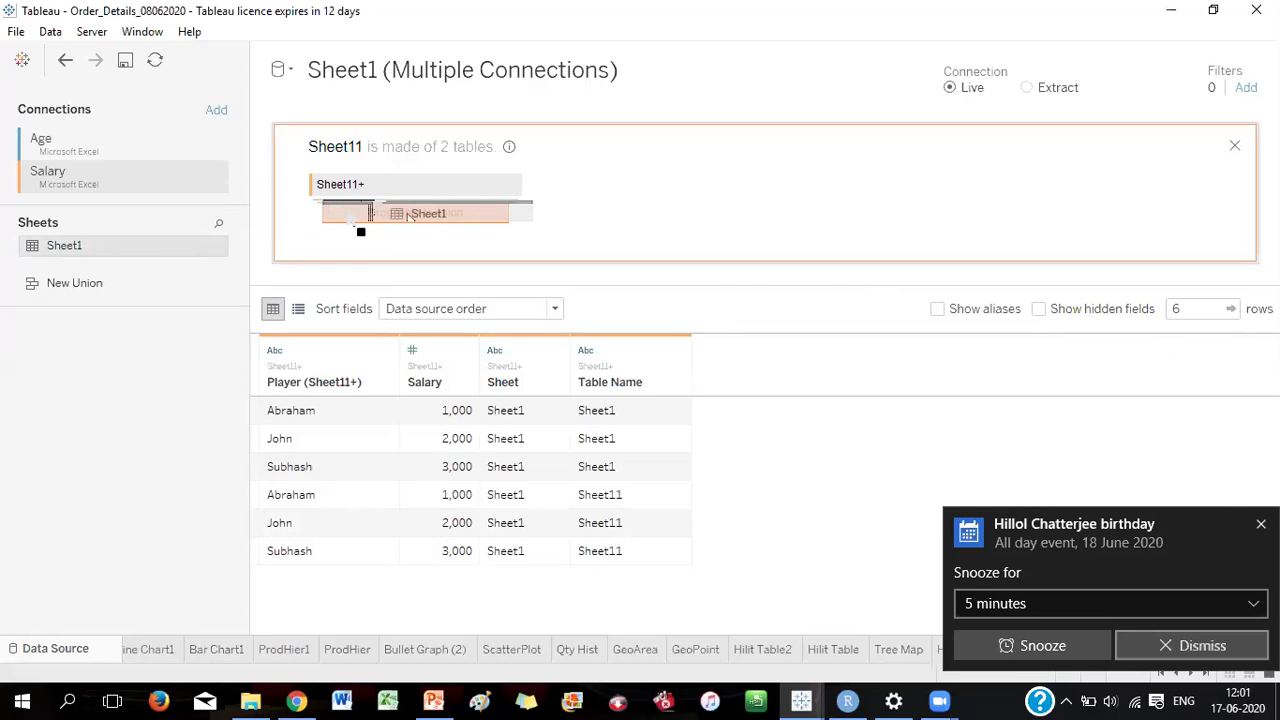
drag(408, 216, 346, 215)
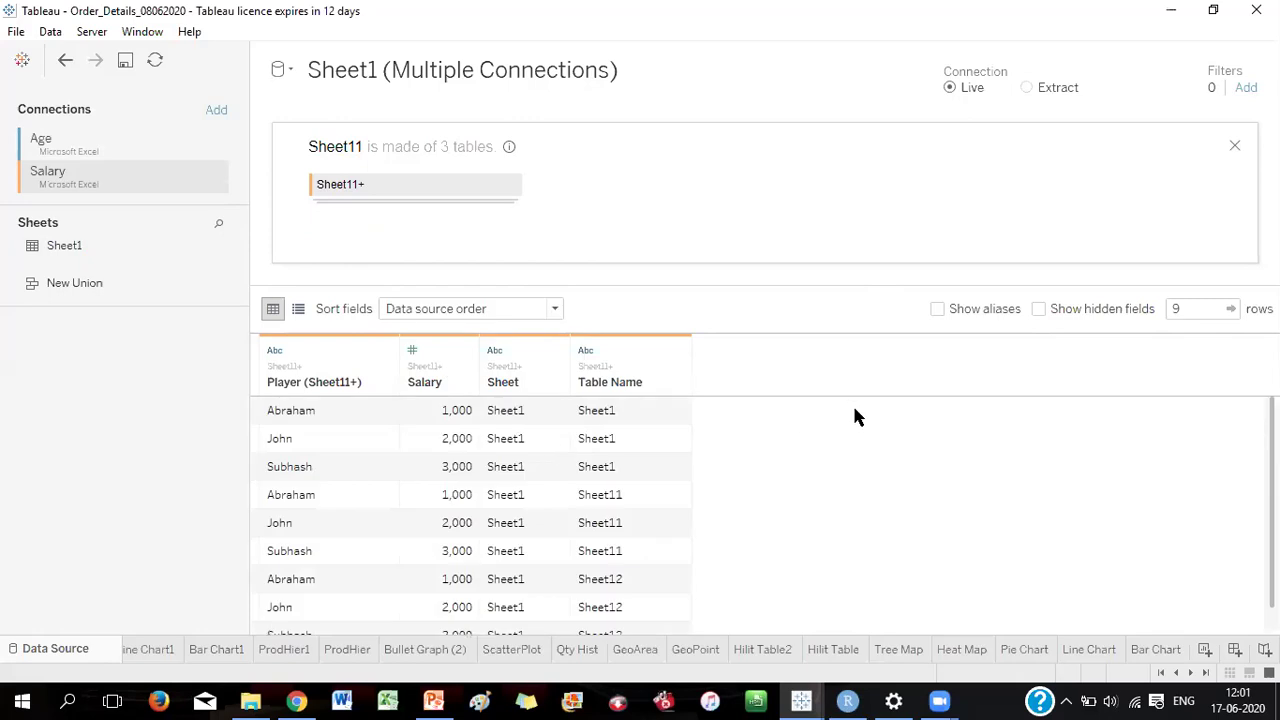
Edit the Salary union and remove Sheet12 and Sheet11 from it, keeping only Sheet1
scroll(470, 515, down, 1)
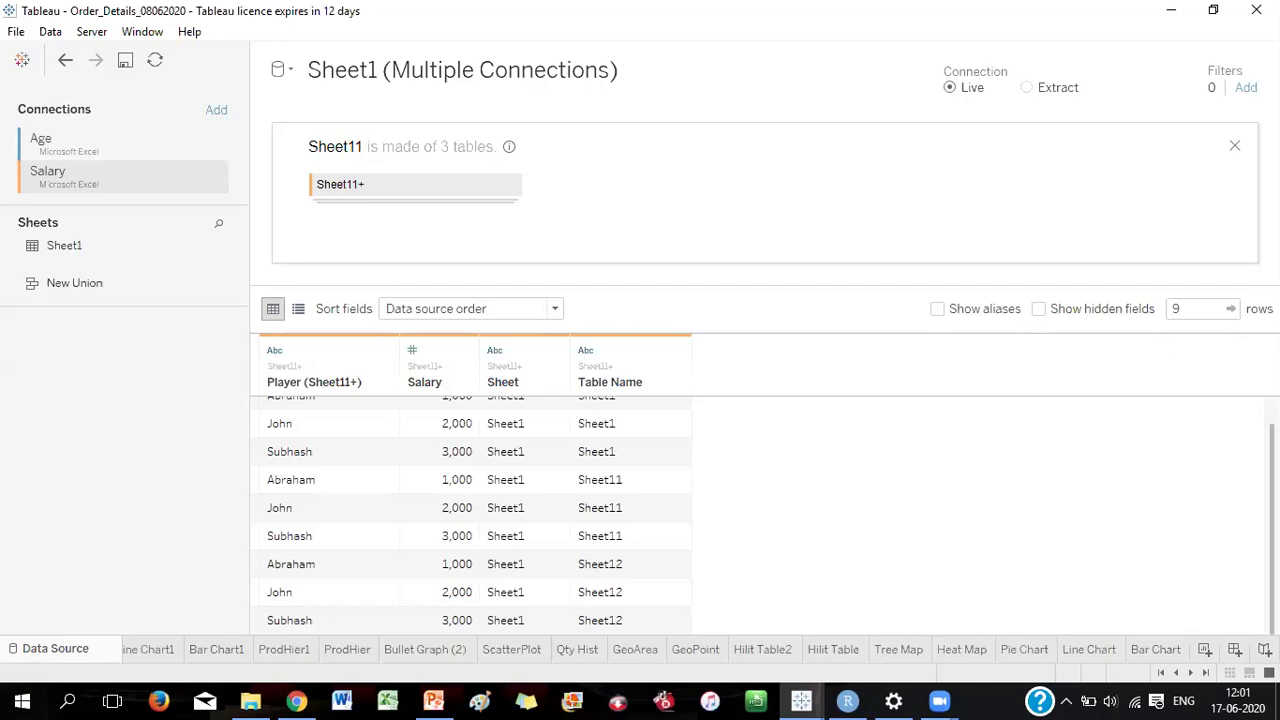
scroll(1177, 437, up, 1)
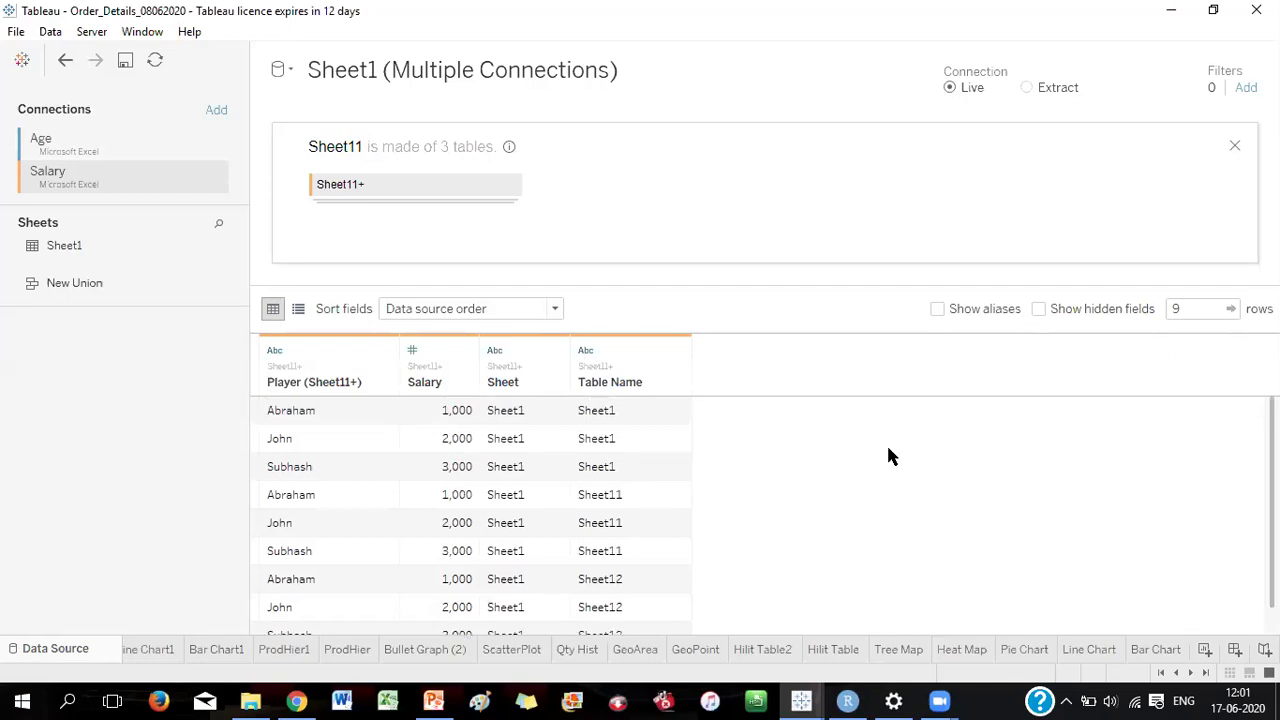
click(510, 186)
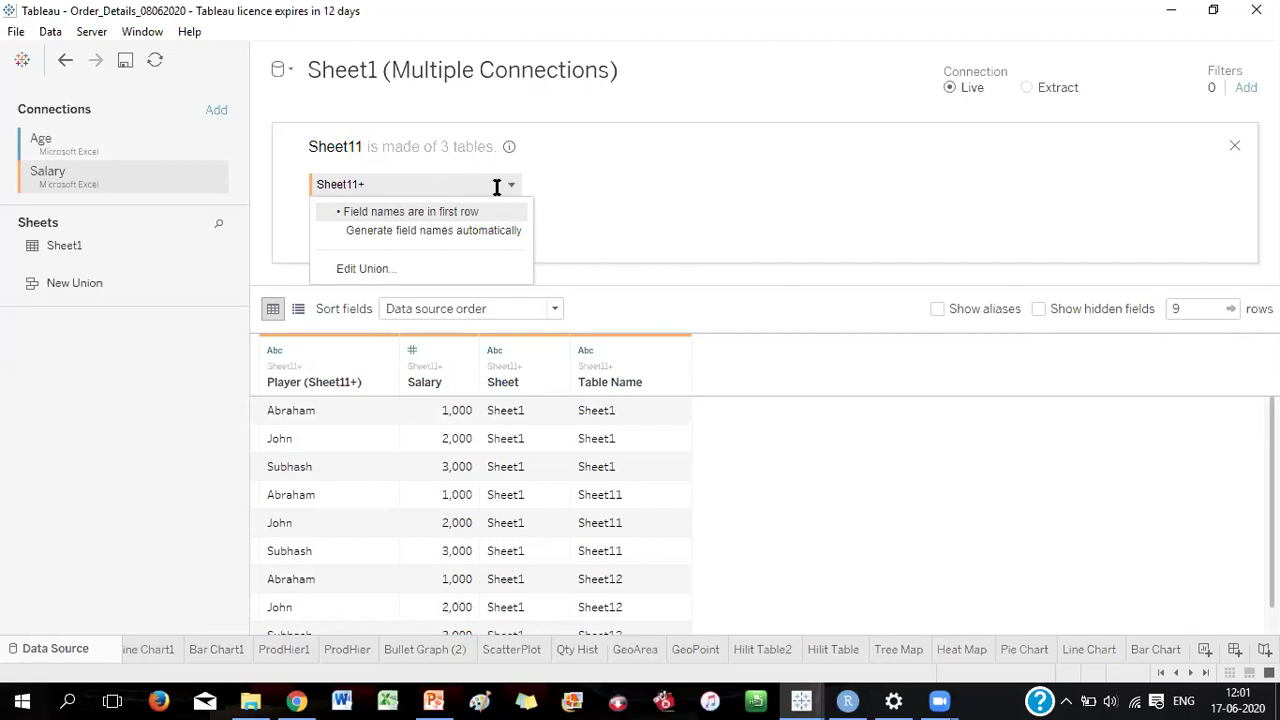
click(384, 270)
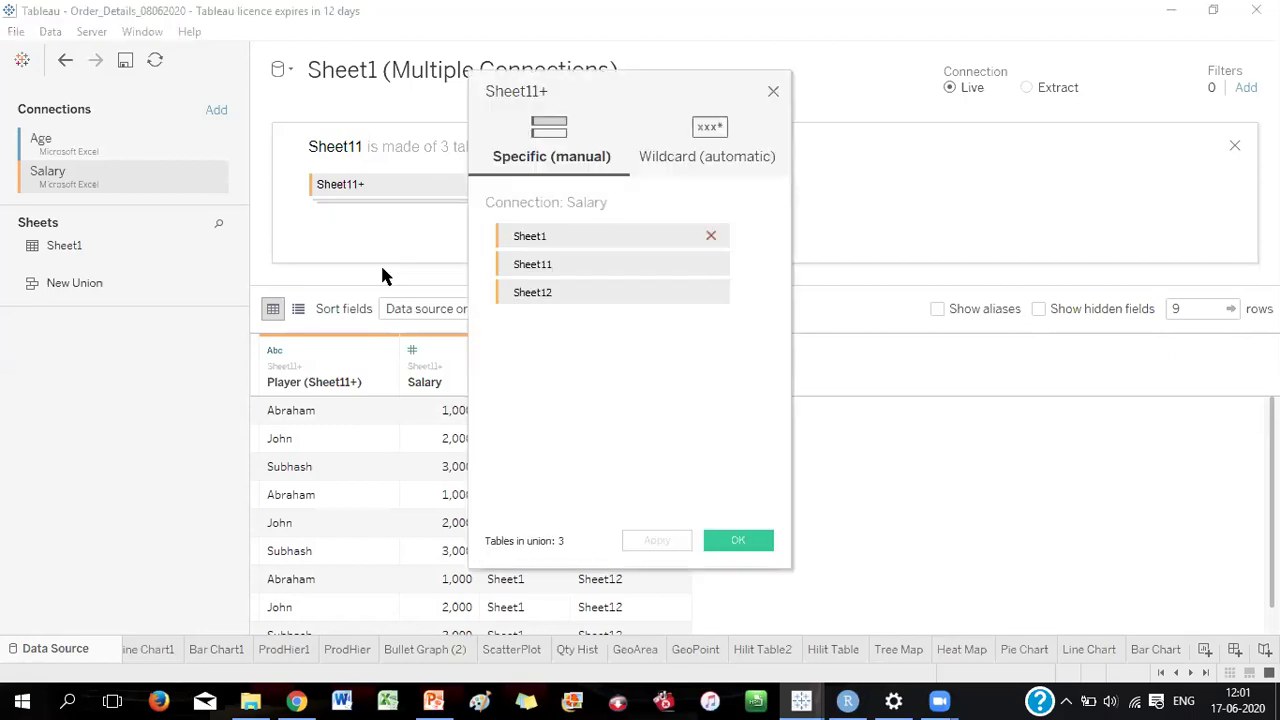
click(711, 292)
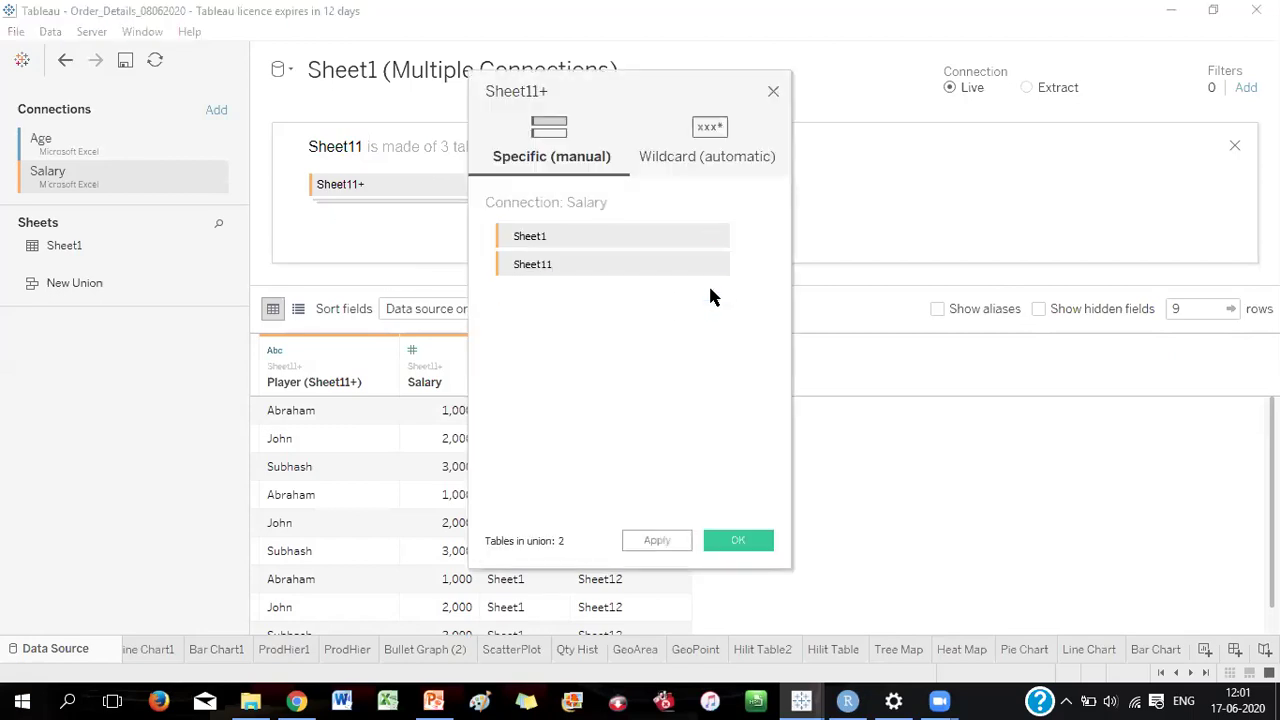
click(710, 264)
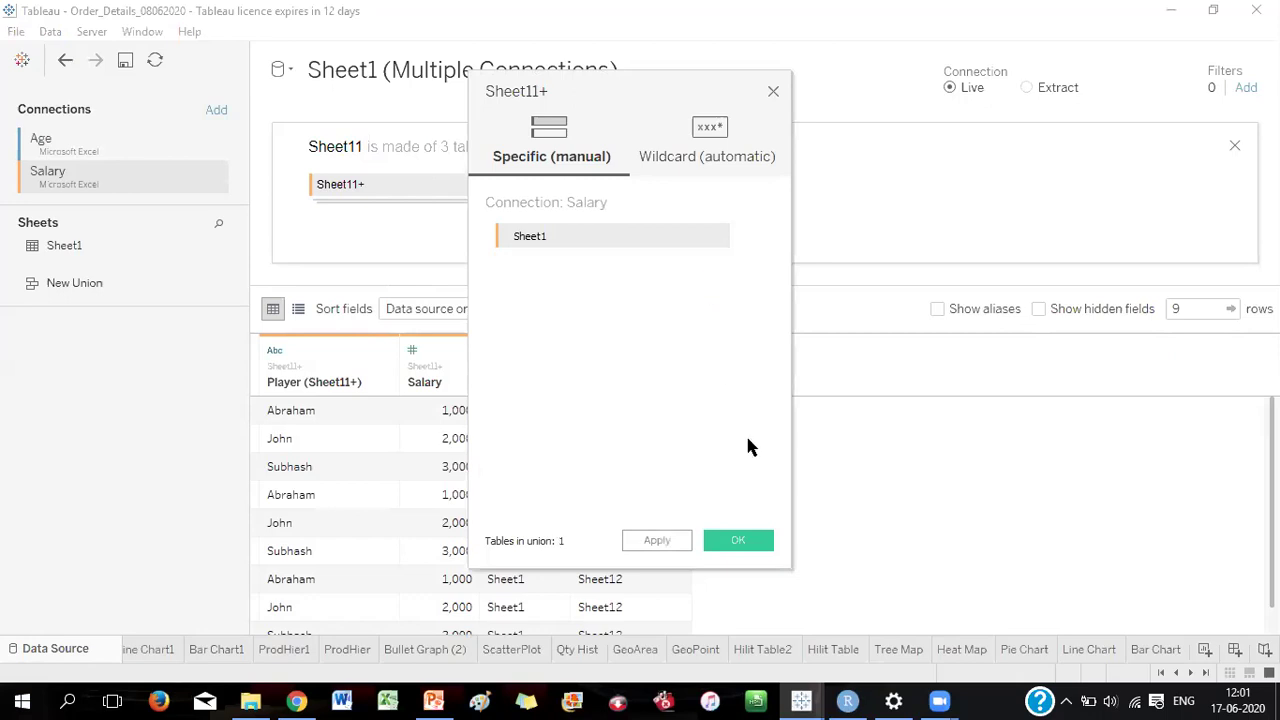
click(737, 540)
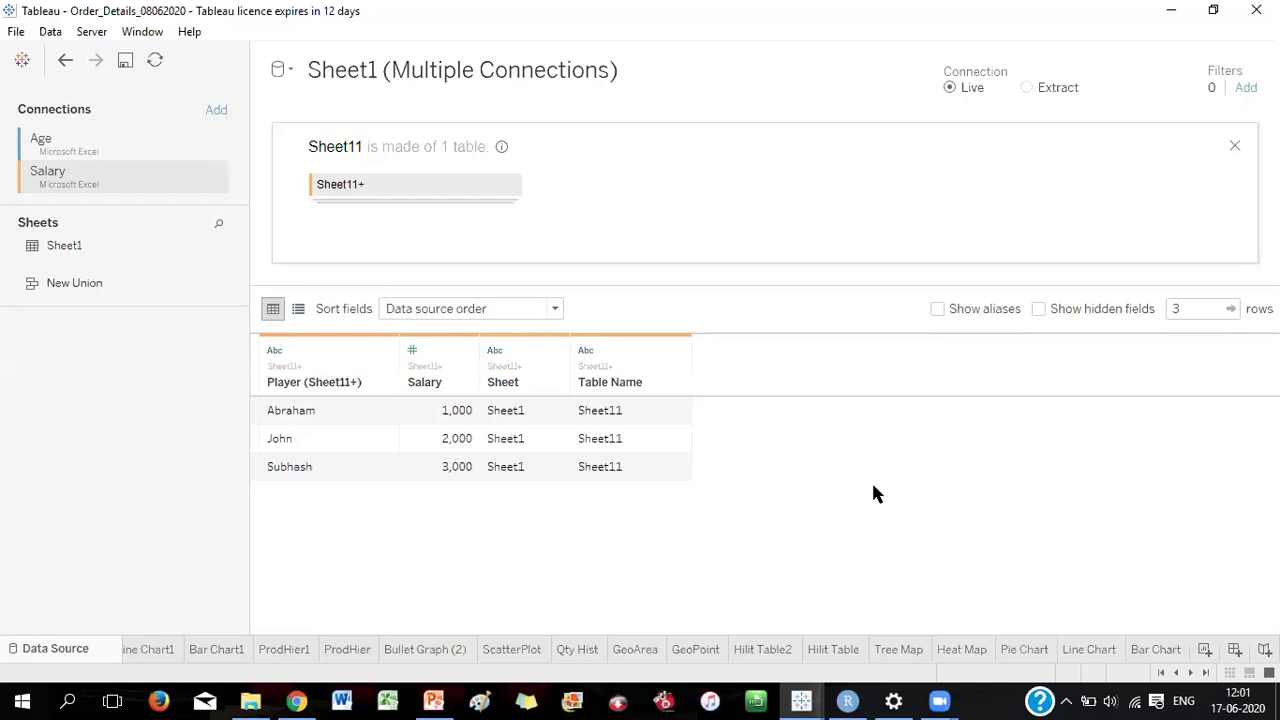
Close the Salary table's join and union view and remove the Salary union from the canvas
click(84, 143)
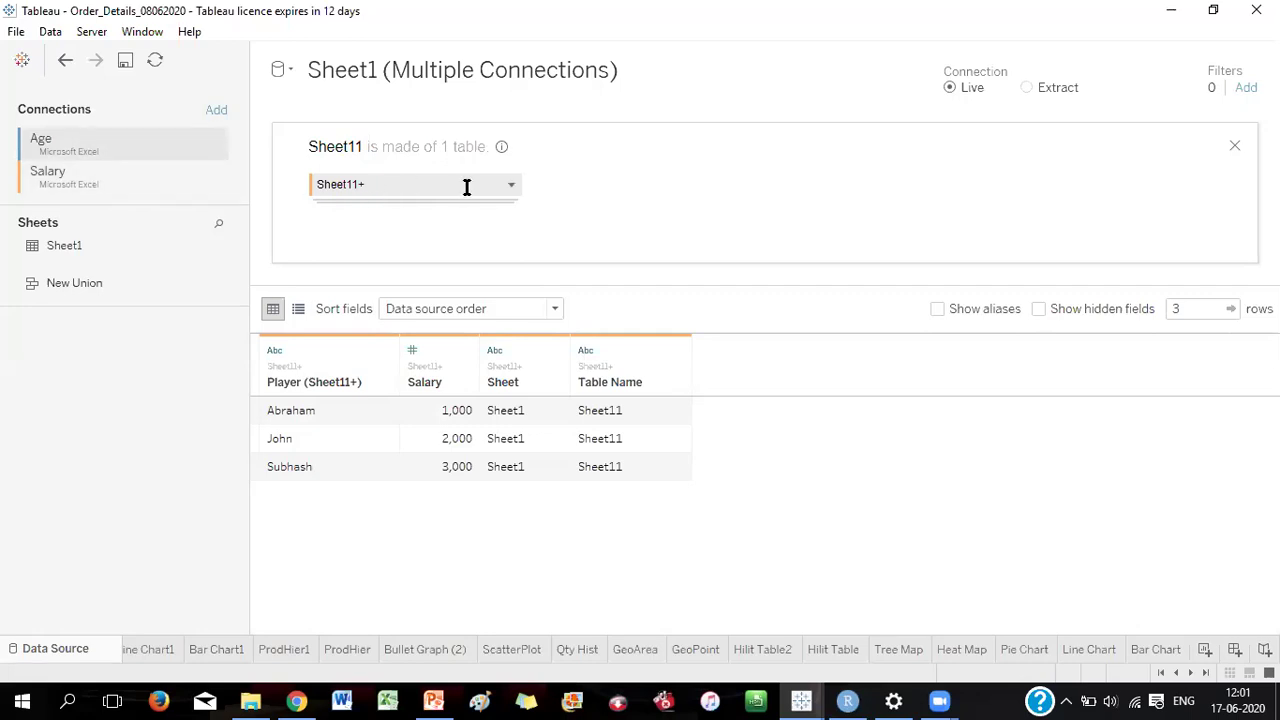
click(1234, 146)
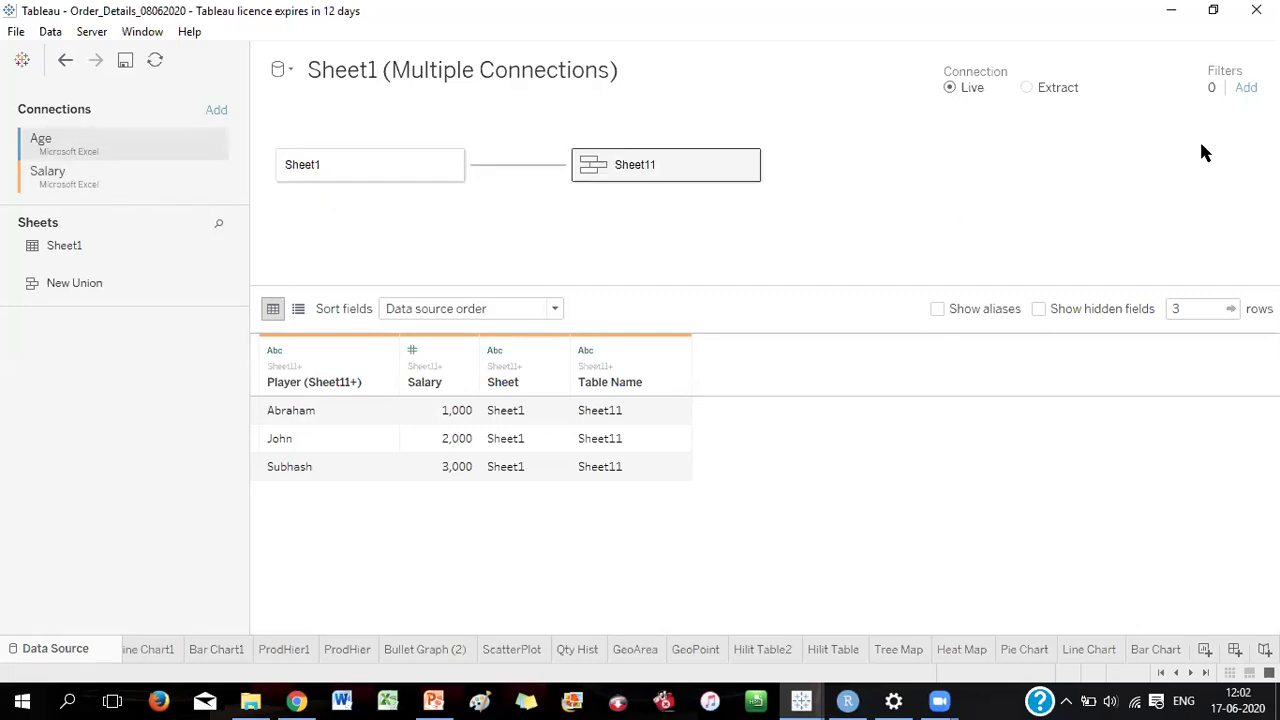
right_click(588, 167)
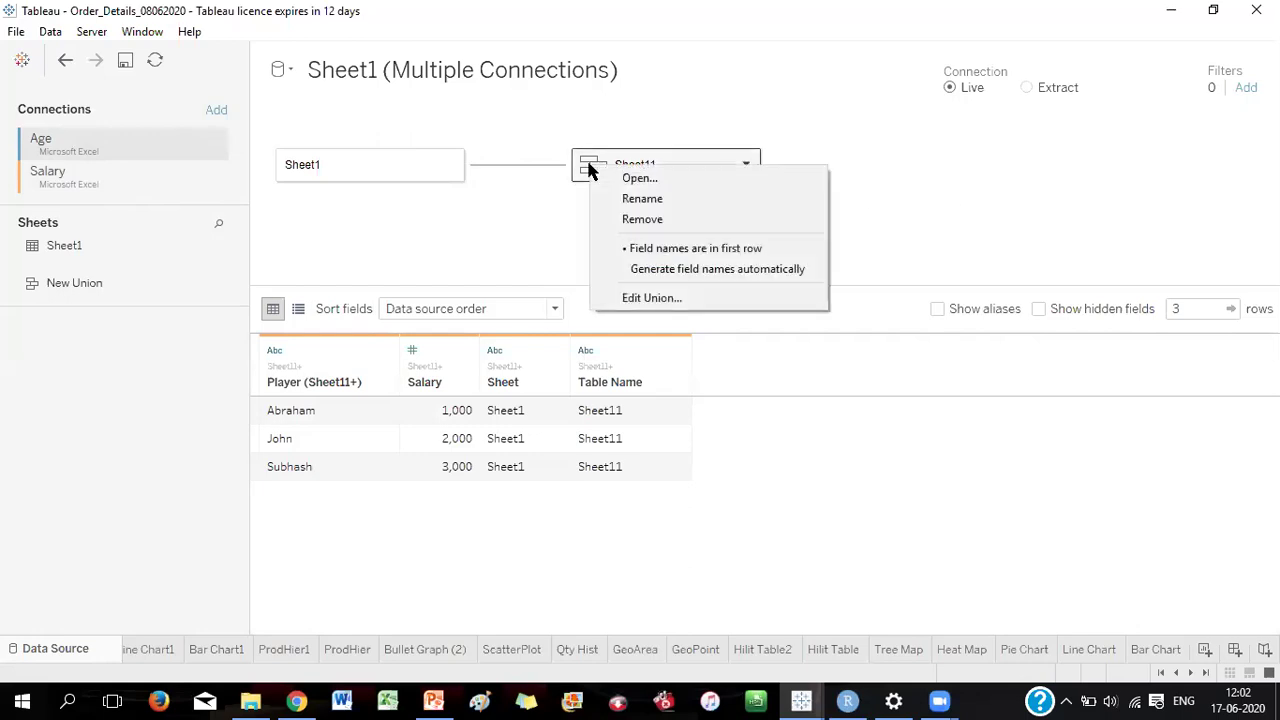
click(632, 221)
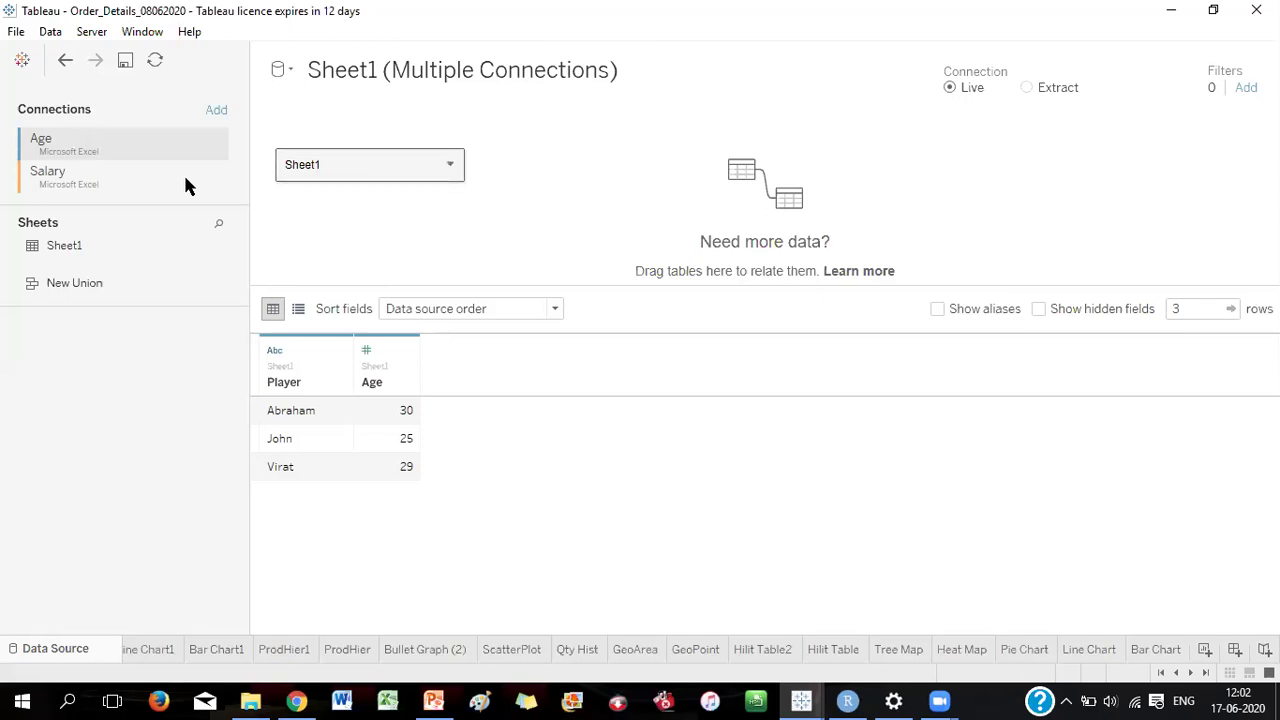
Add the Salary Sheet1 to the canvas related to the Age table on Player, and open the Age table's join and union view
click(106, 174)
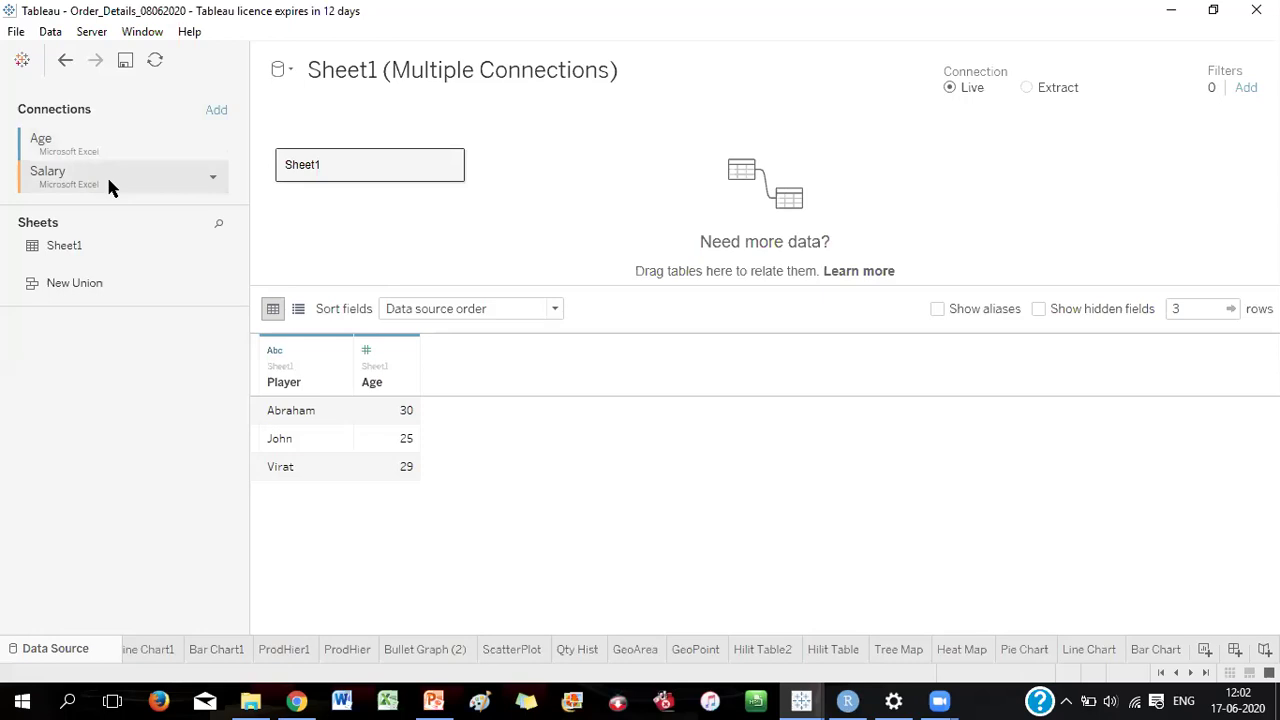
drag(82, 248, 605, 172)
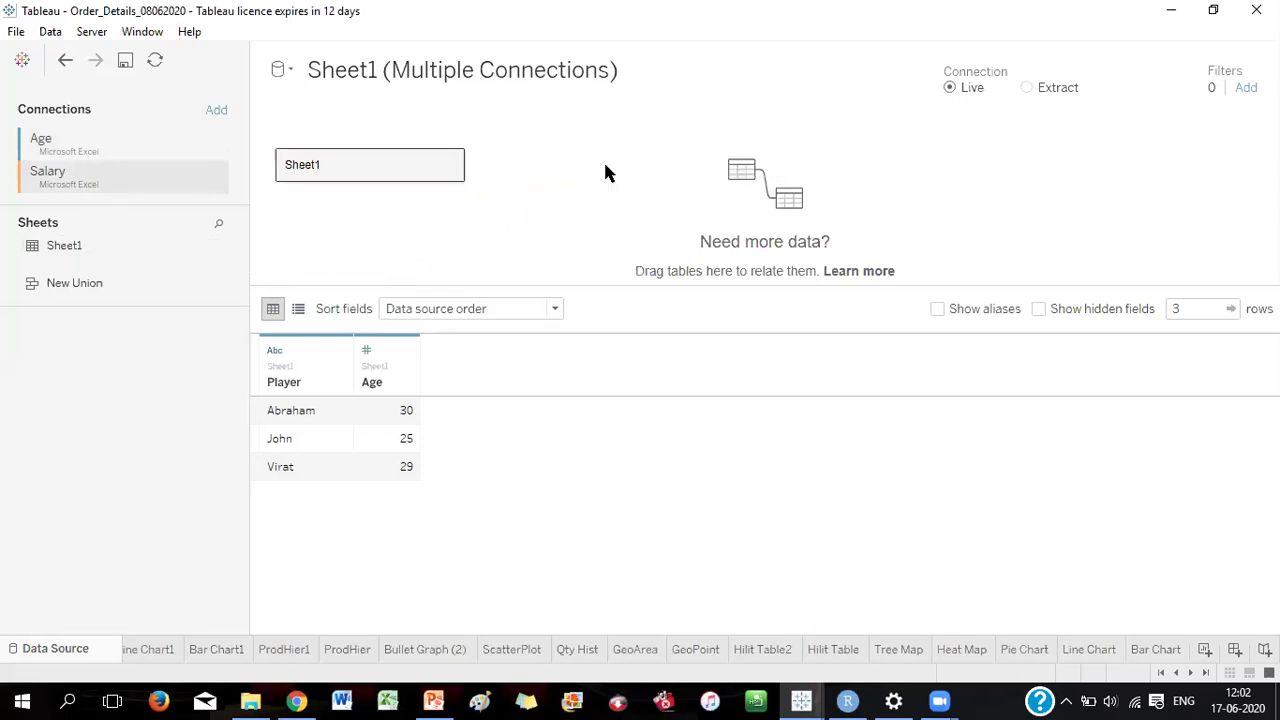
double_click(388, 175)
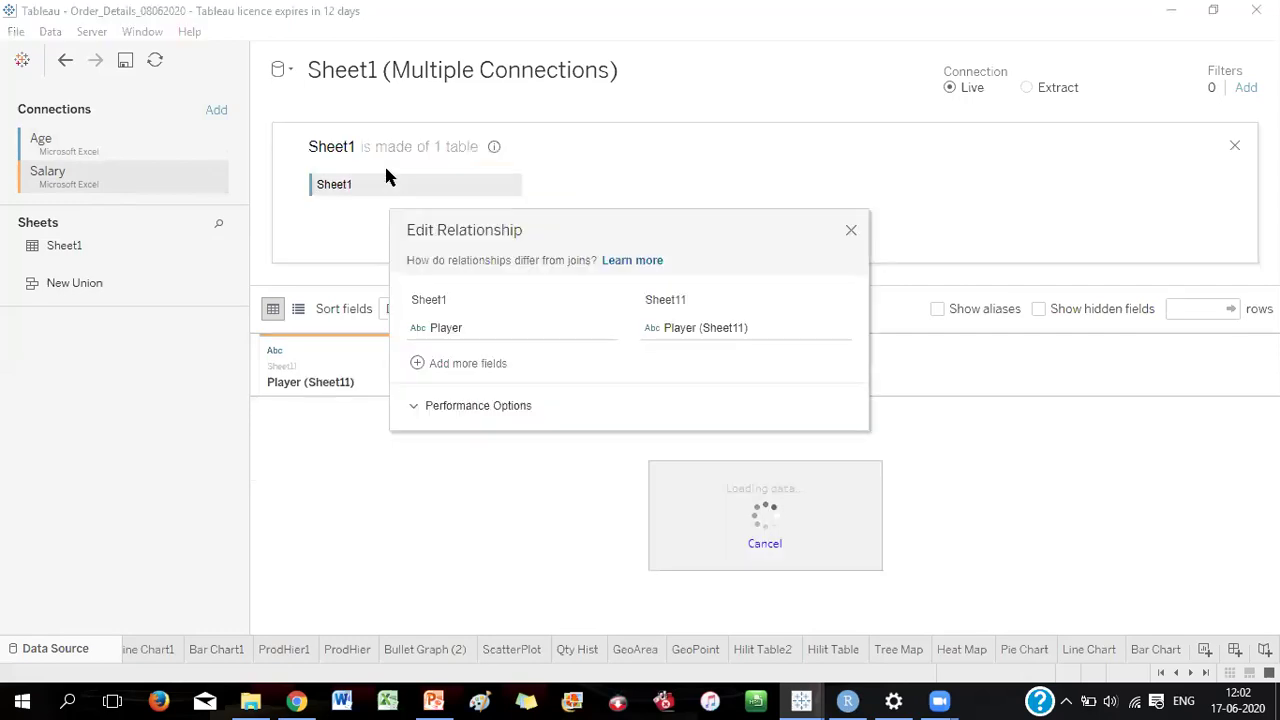
click(851, 232)
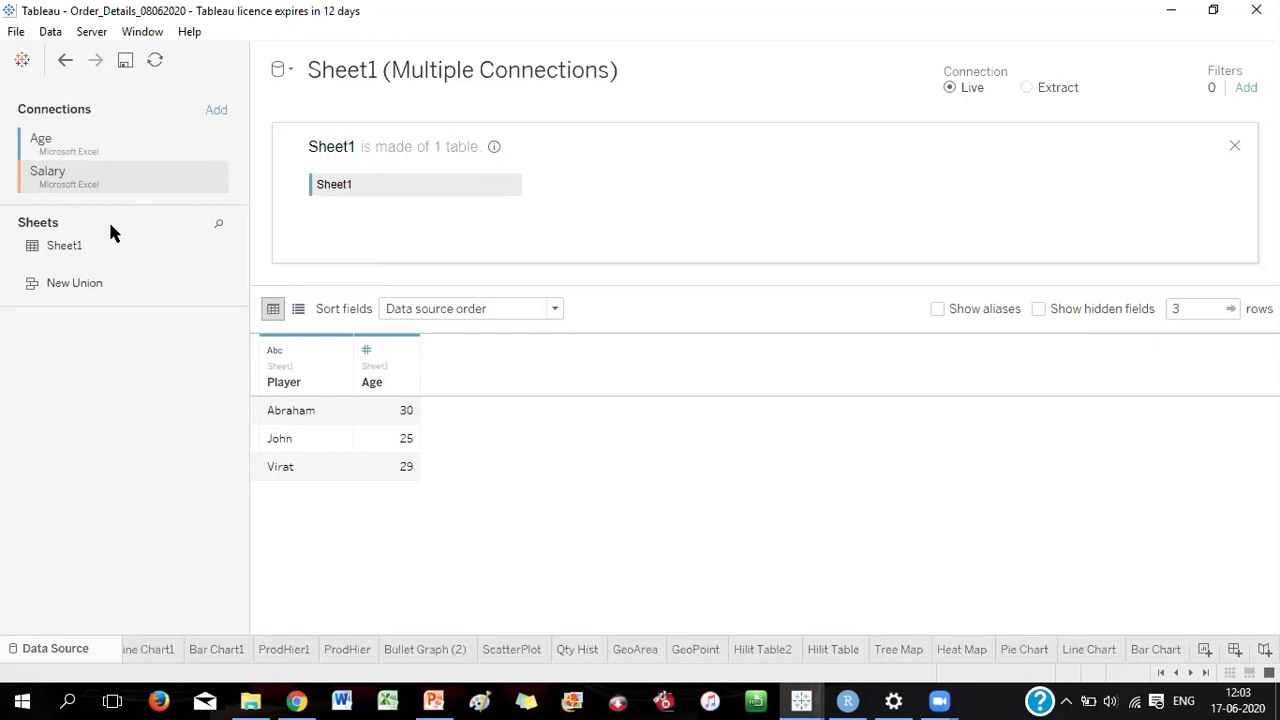
Close the Age table's join and union view and union two more copies of the Salary Sheet1 with the Salary table on the canvas
mouse_move(100, 245)
mouse_down()
mouse_move(289, 251)
mouse_move(368, 206)
mouse_move(57, 229)
mouse_move(88, 242)
mouse_up()
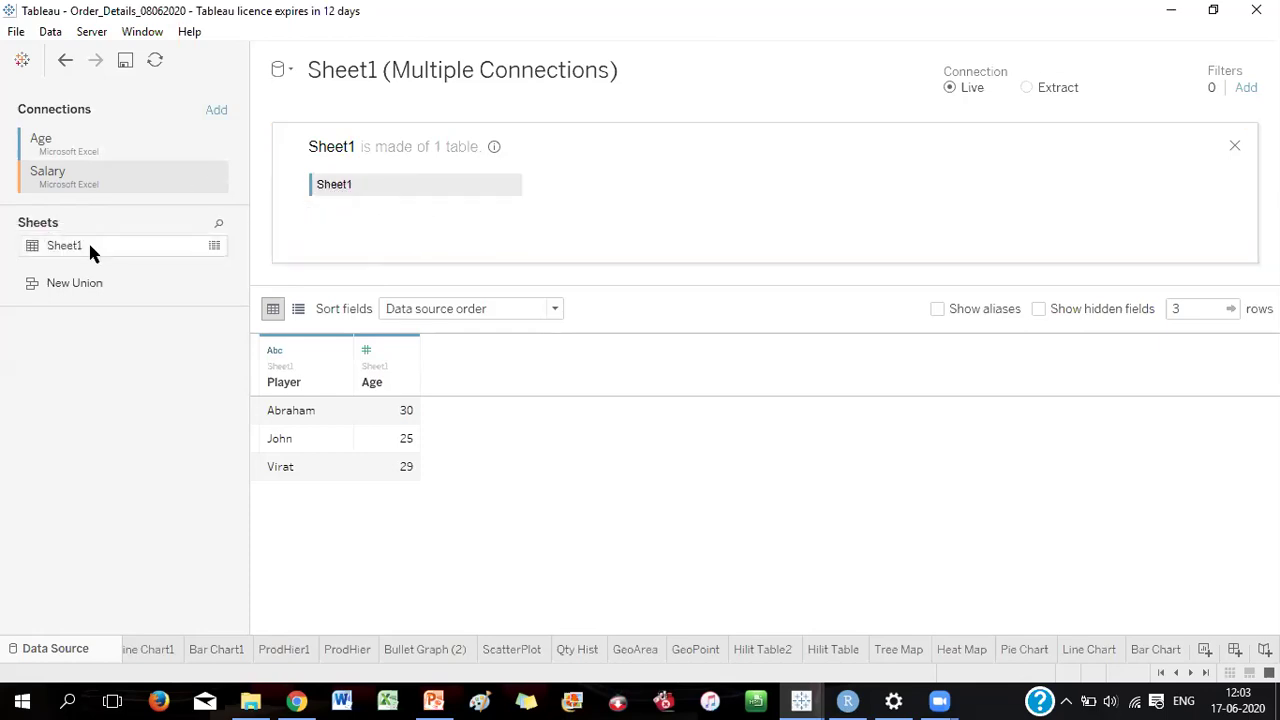
click(1234, 146)
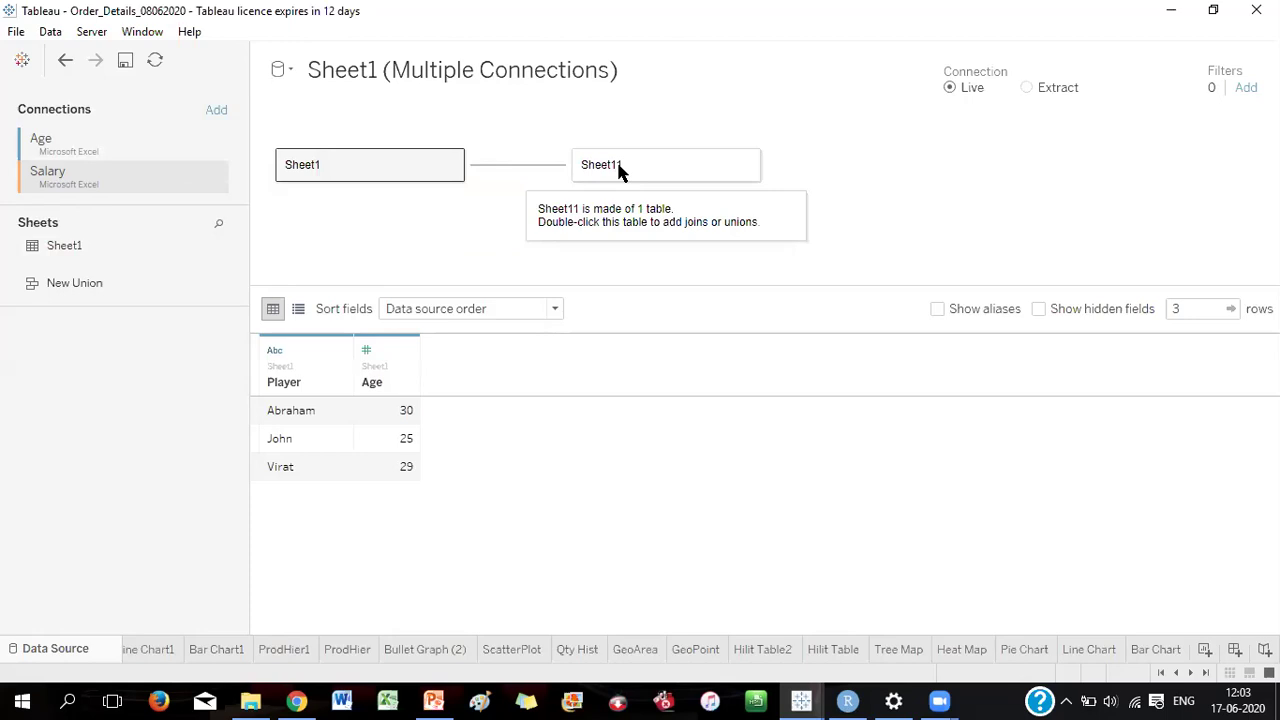
drag(55, 245, 617, 203)
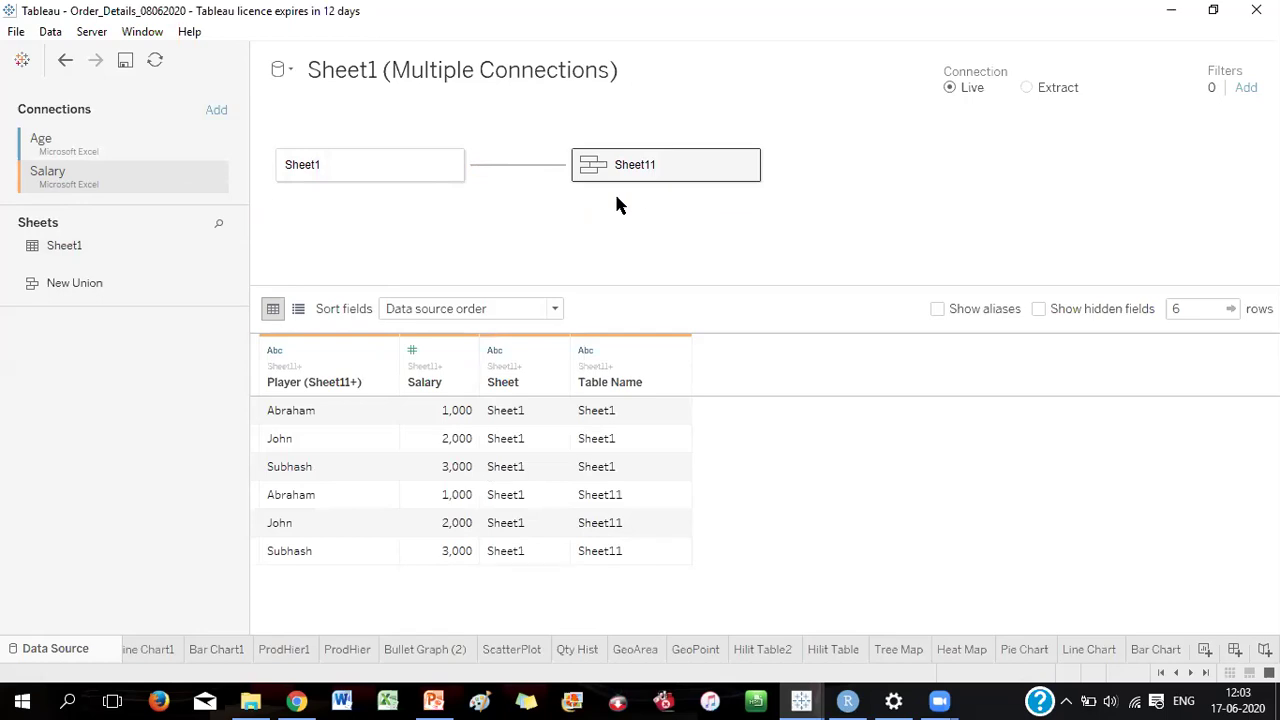
drag(70, 250, 631, 198)
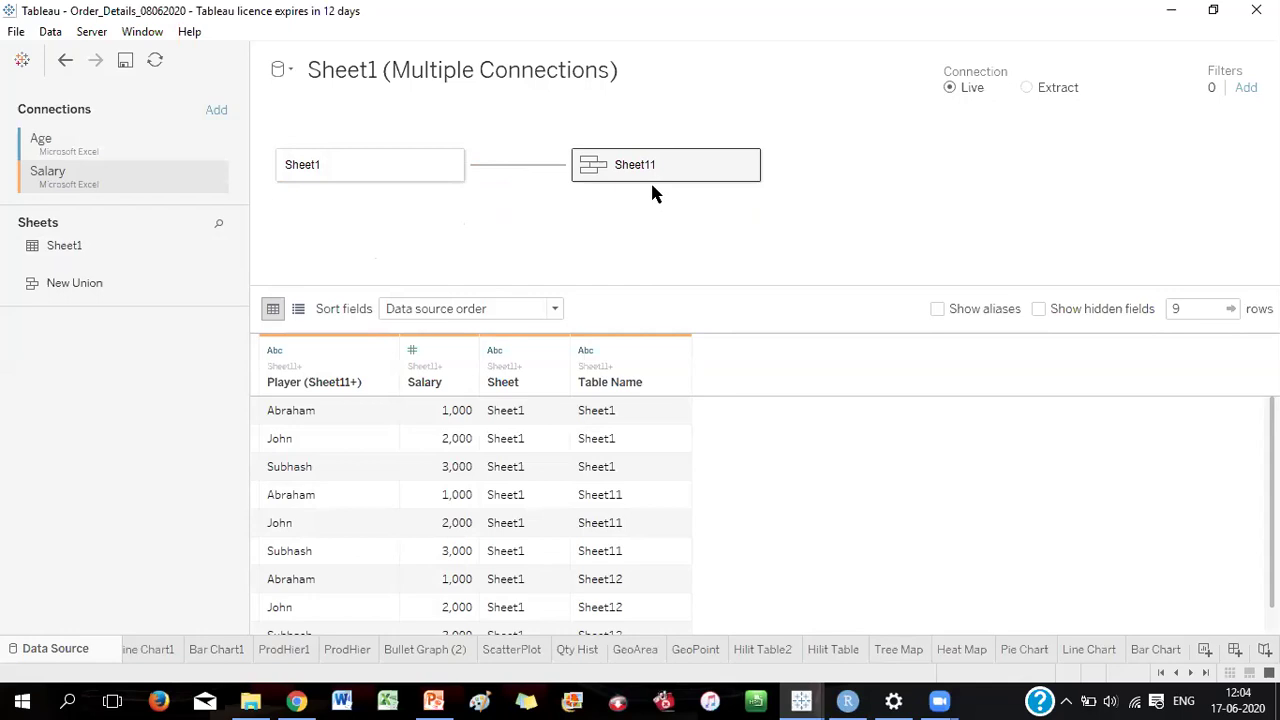
Check the Age table's join and union view, then clear the canvas by removing the Salary union and the Age table
double_click(397, 172)
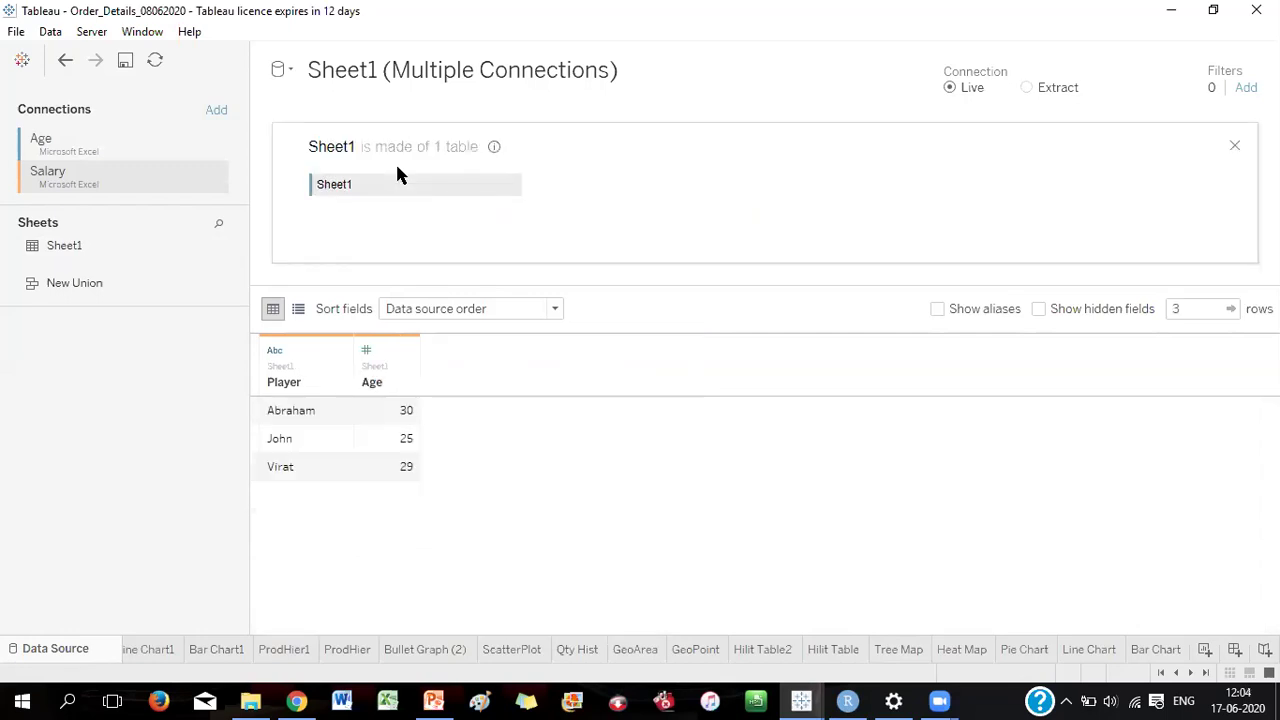
click(1232, 146)
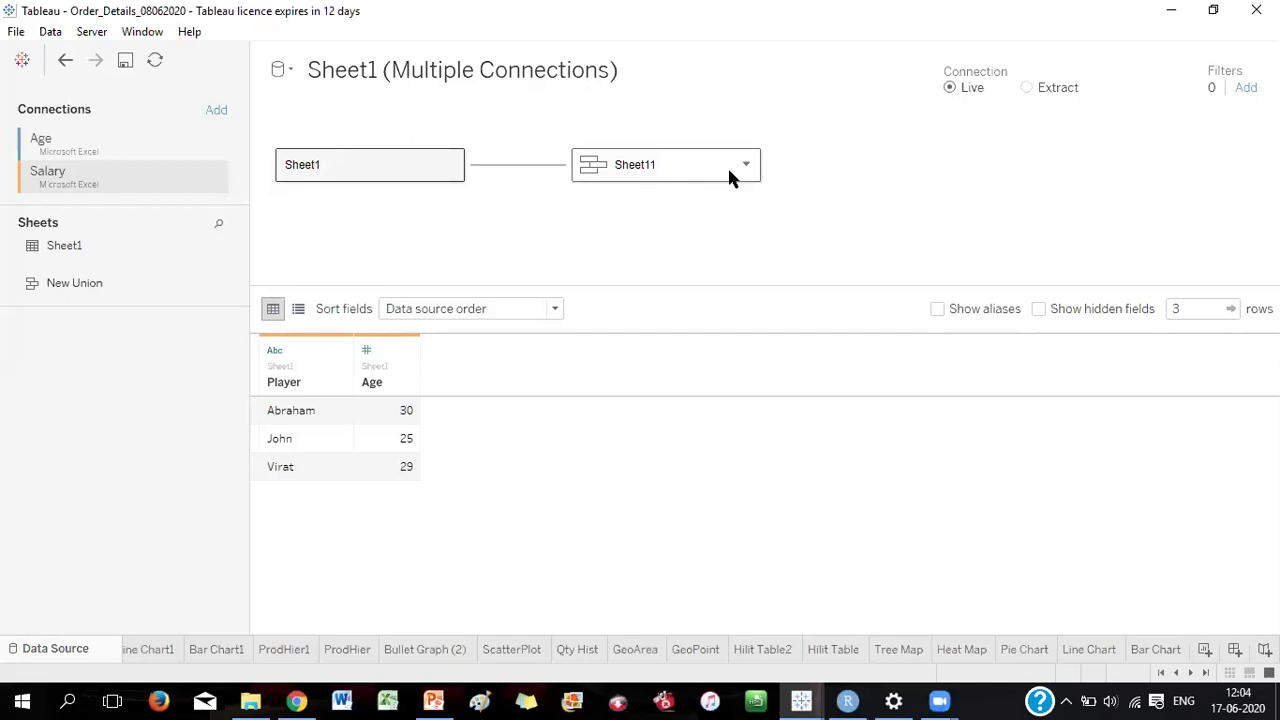
right_click(670, 170)
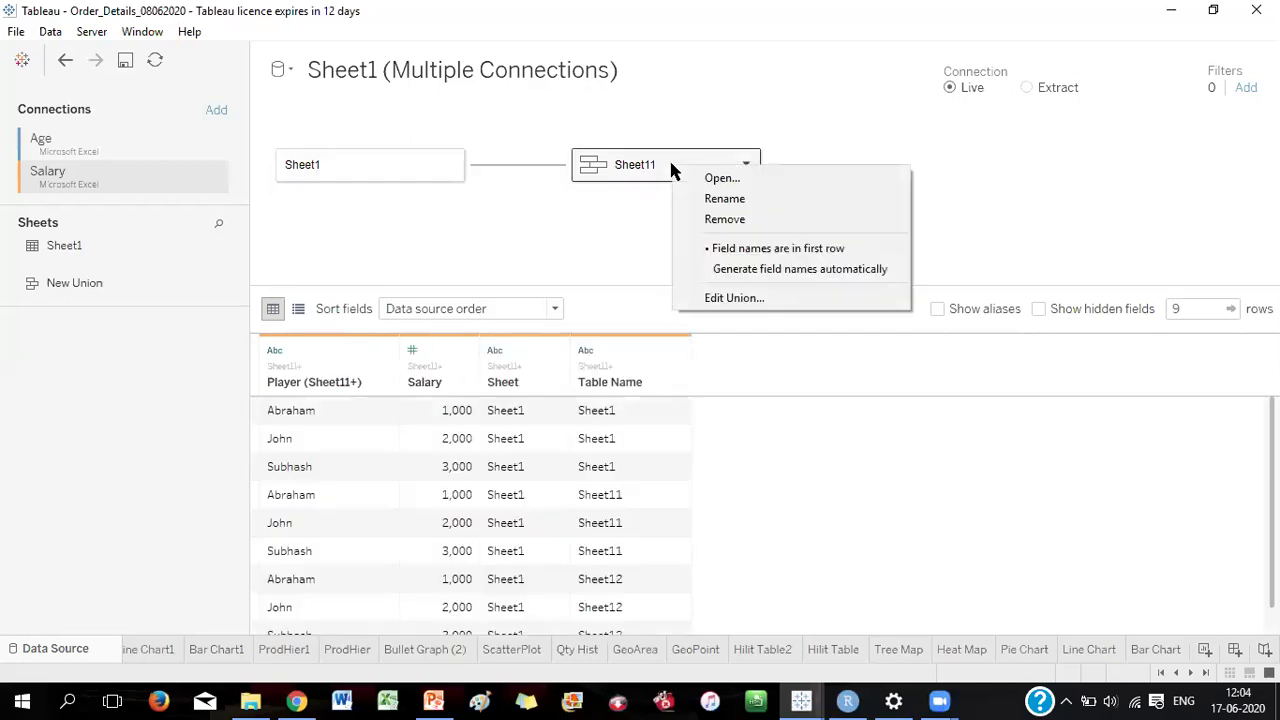
click(712, 219)
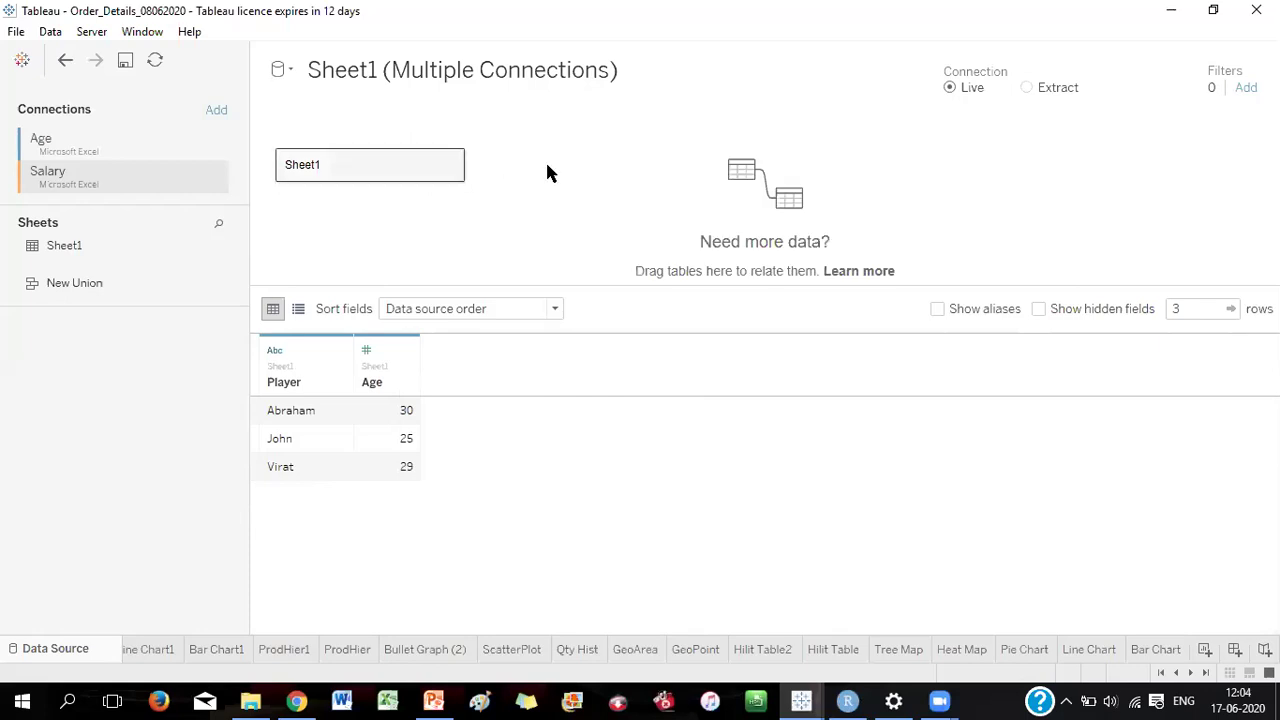
right_click(371, 168)
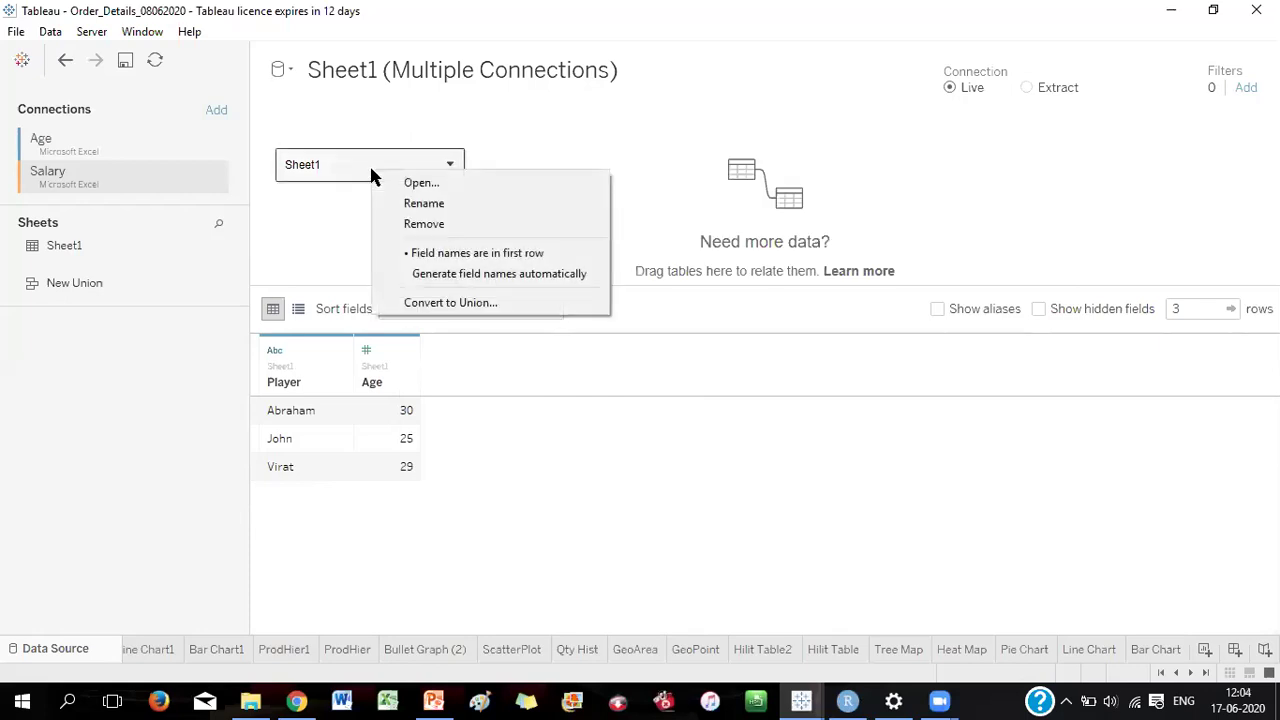
click(414, 224)
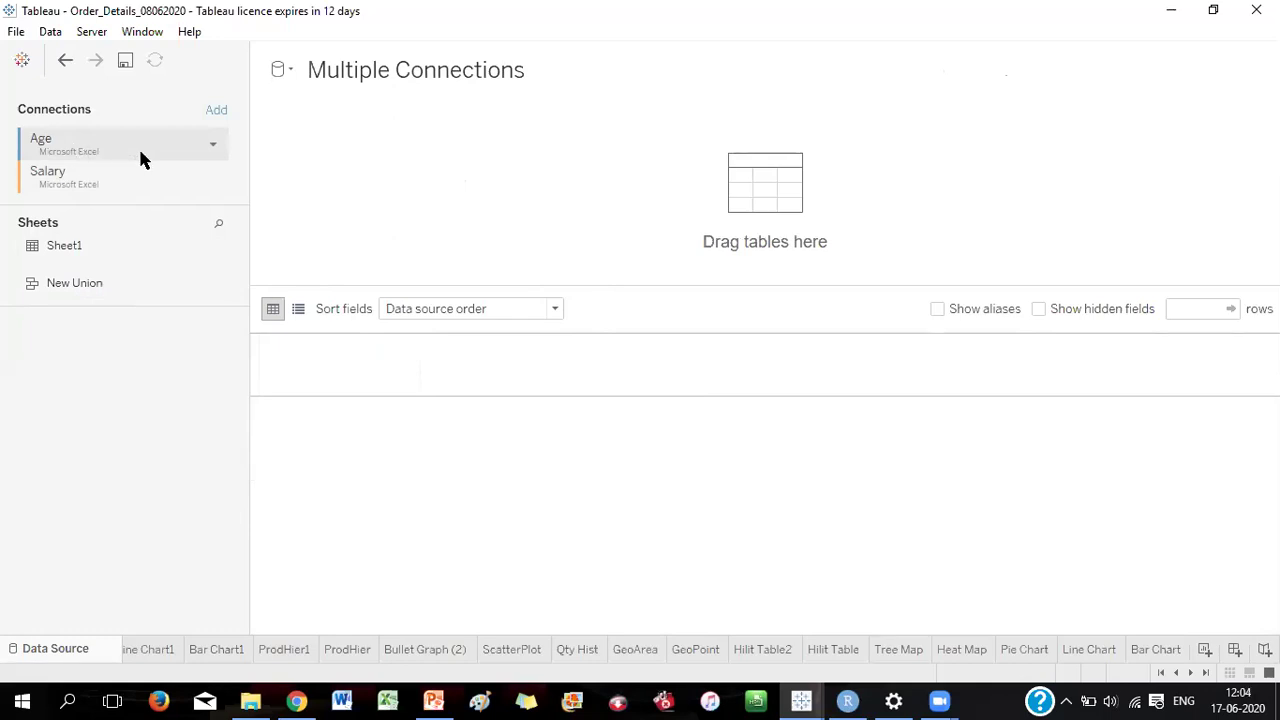
Add Sheet1 of the Age connection to the empty canvas, keeping the connection's name
double_click(80, 140)
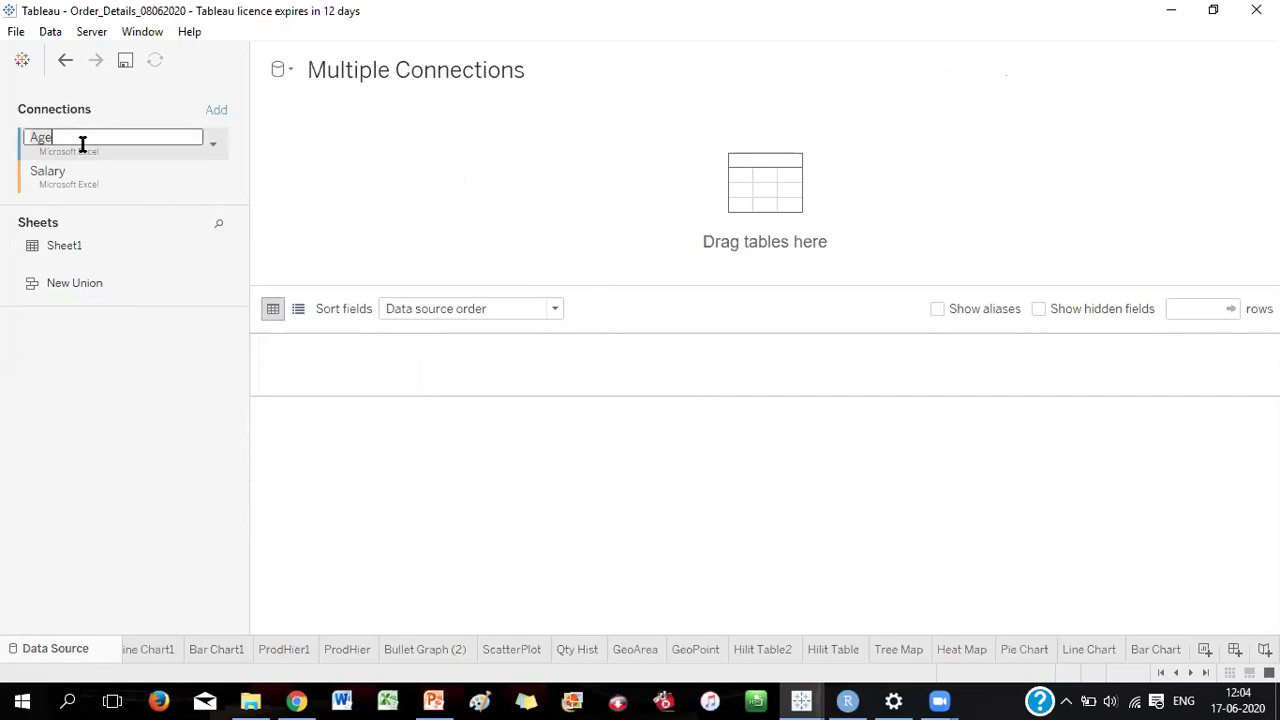
click(170, 355)
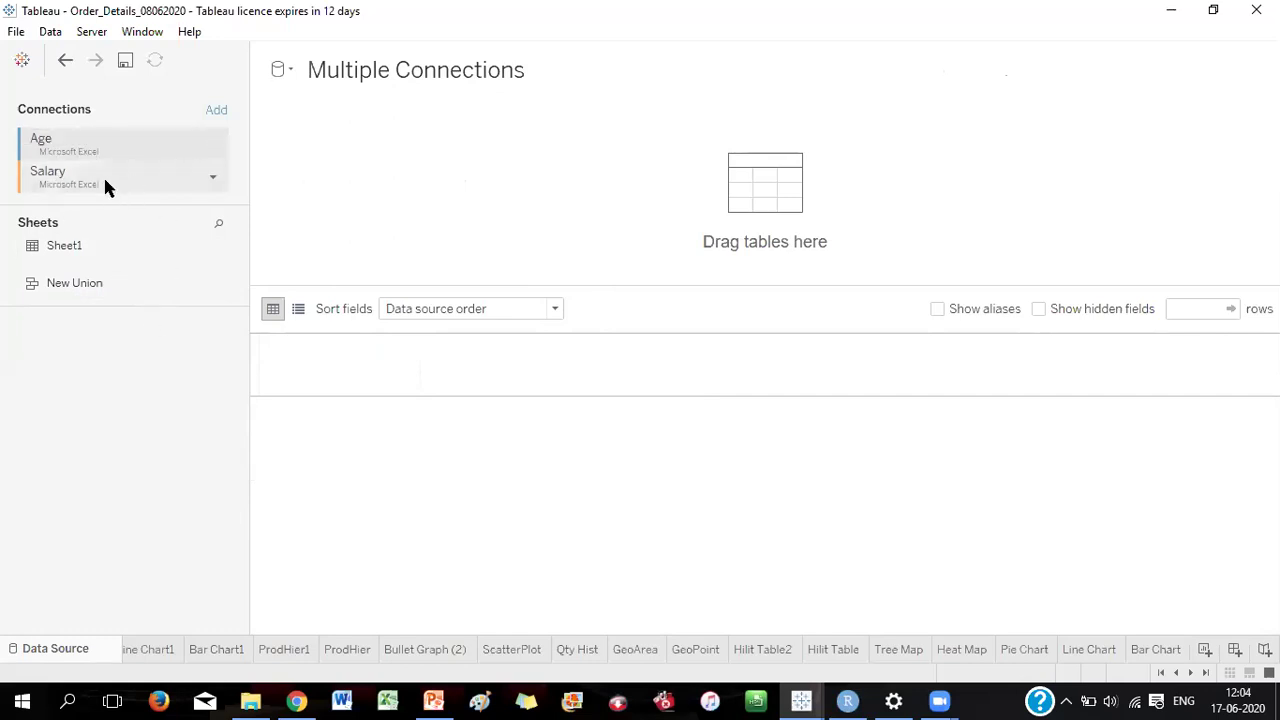
drag(70, 245, 326, 193)
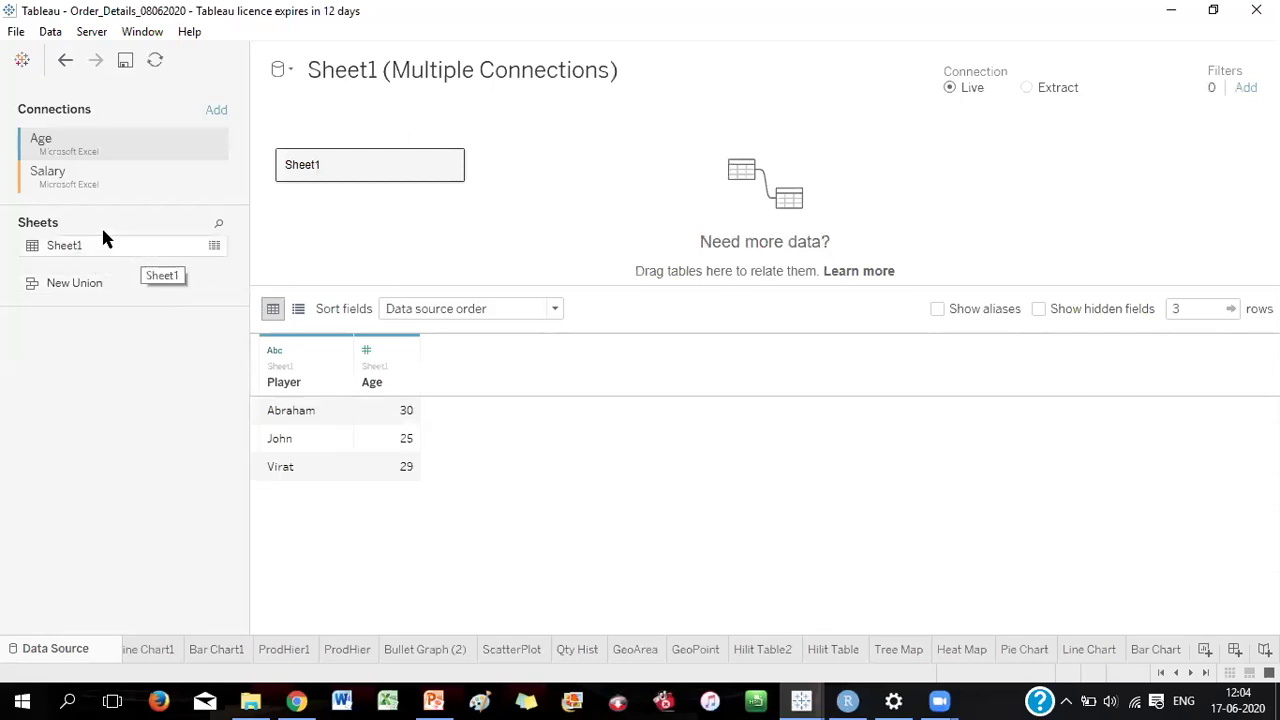
Add Sheet1 of the Salary connection beside the Age table, relating the two tables on Player
double_click(76, 174)
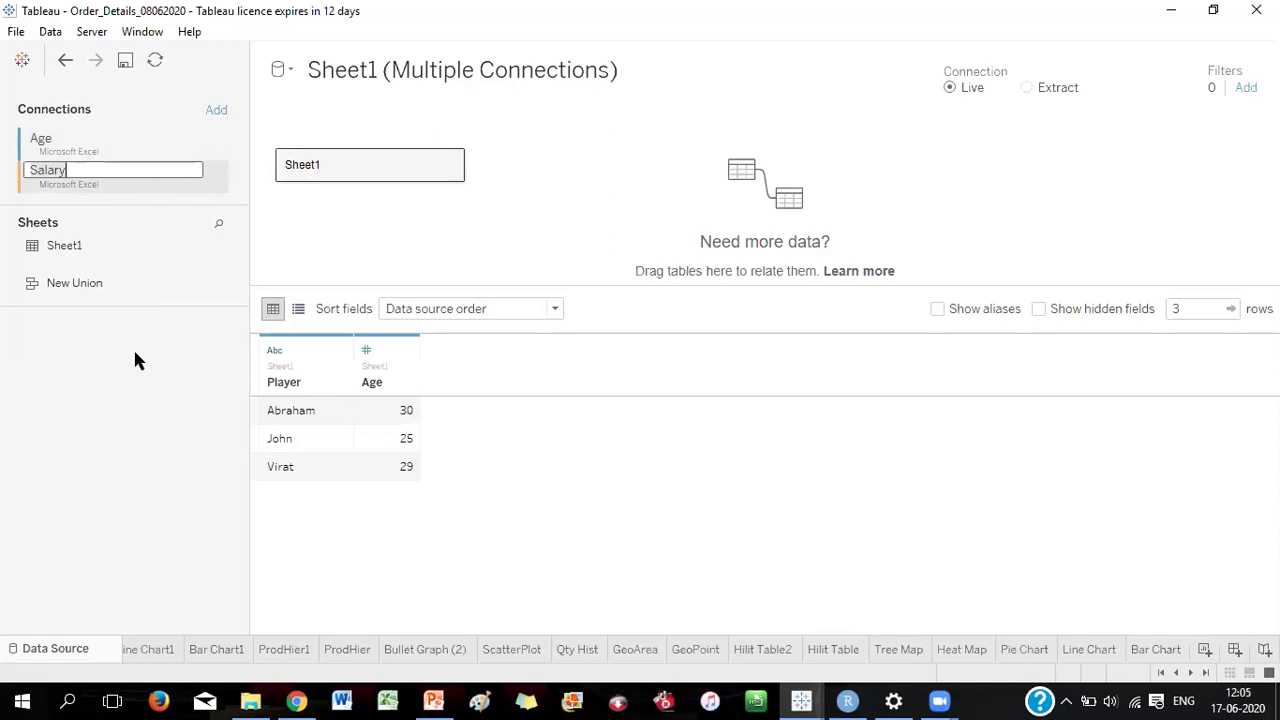
key(Return)
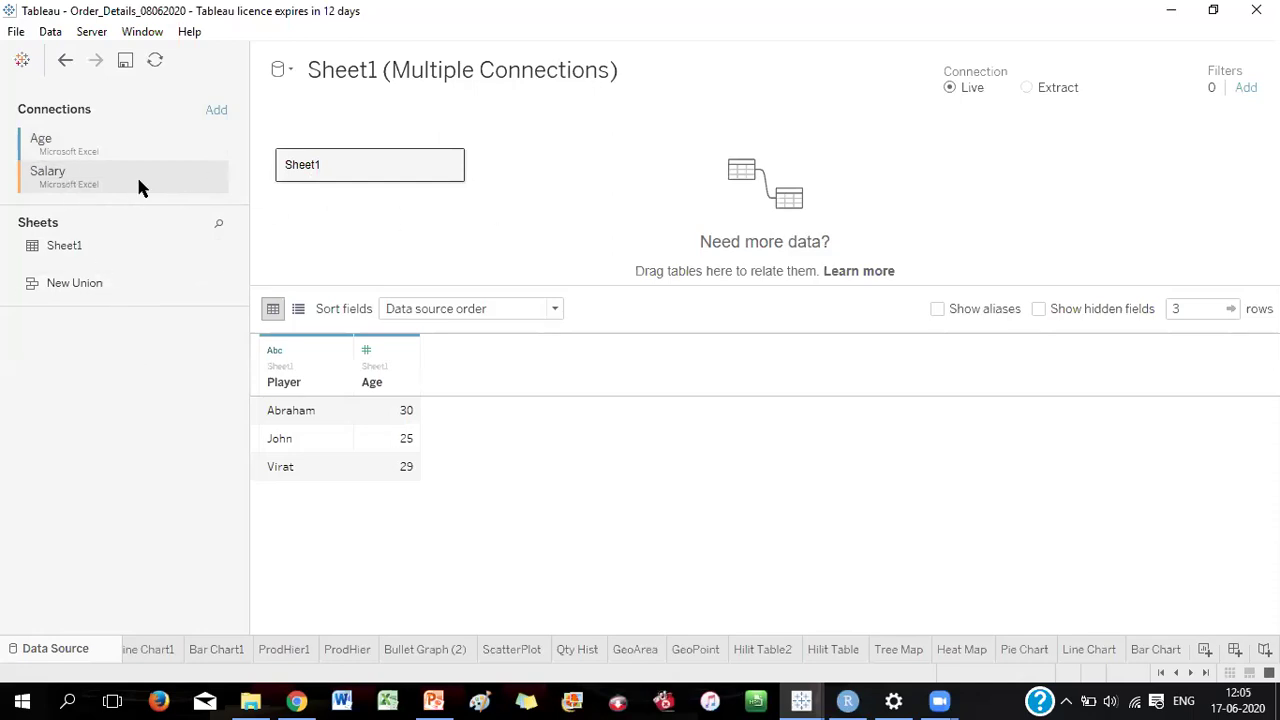
drag(64, 245, 695, 165)
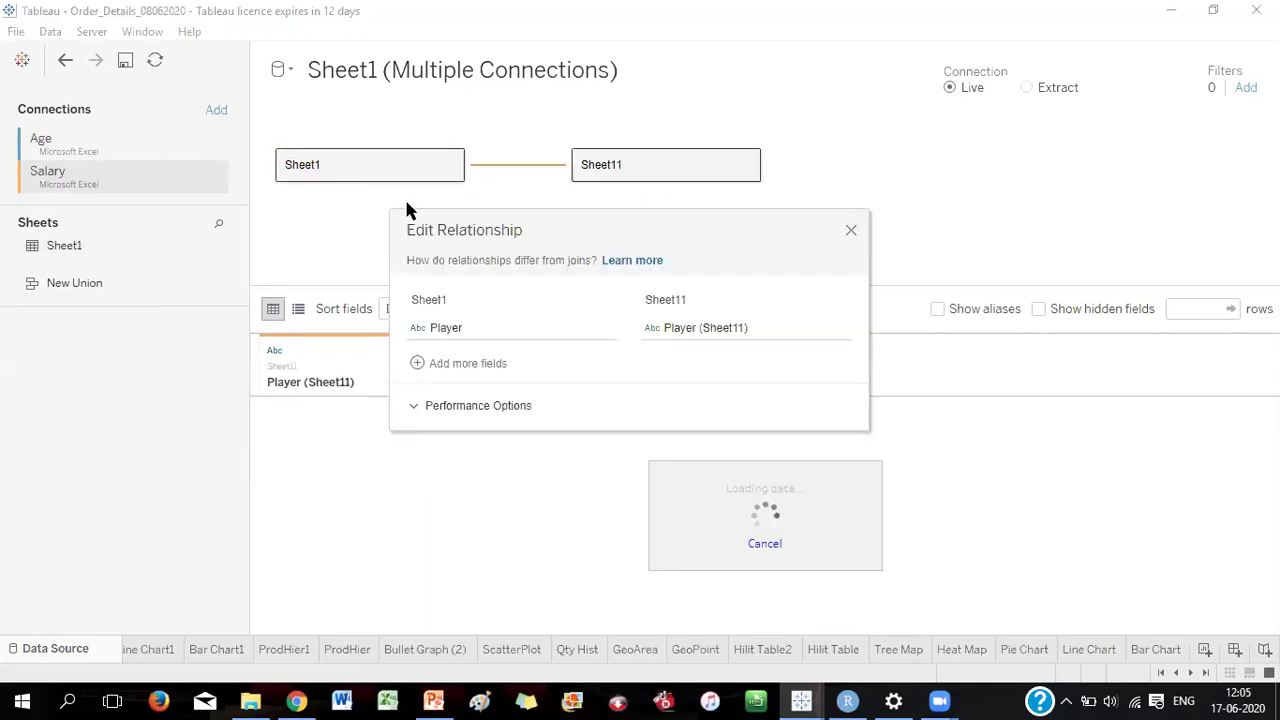
click(851, 232)
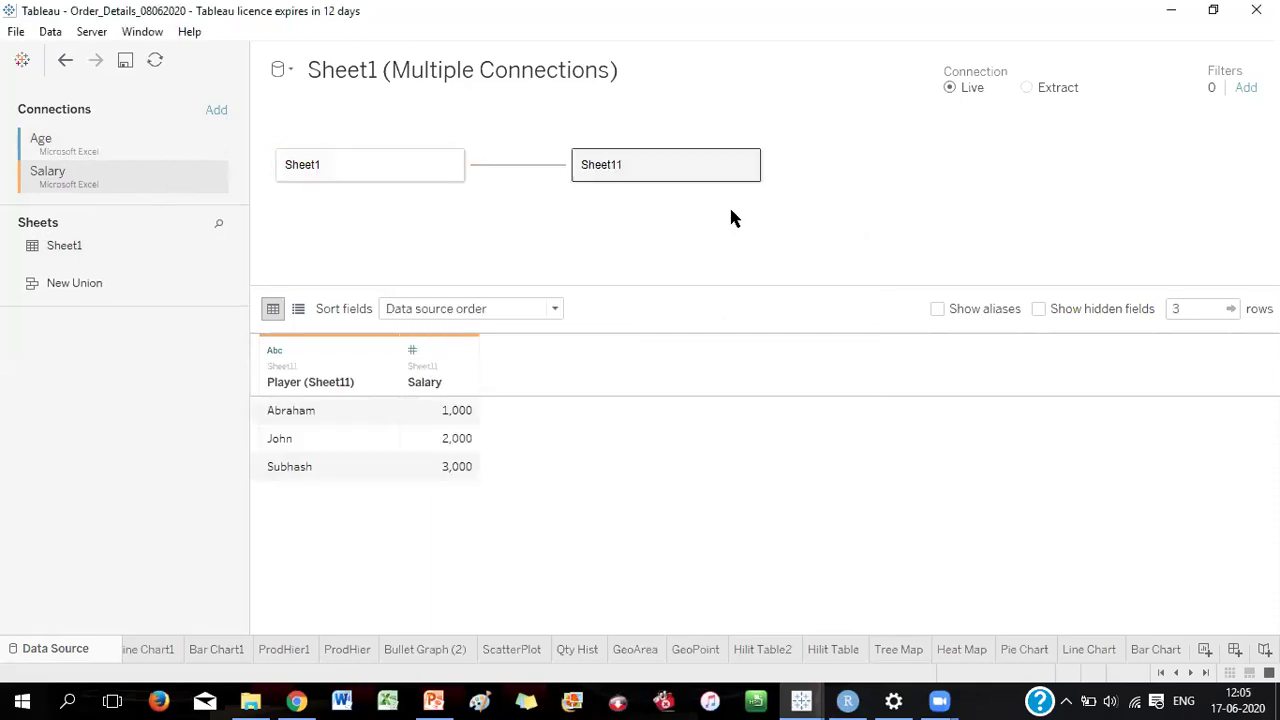
Inner join another copy of the Salary Sheet1 to the Age table inside its join view, and reopen that view from the canvas
double_click(347, 174)
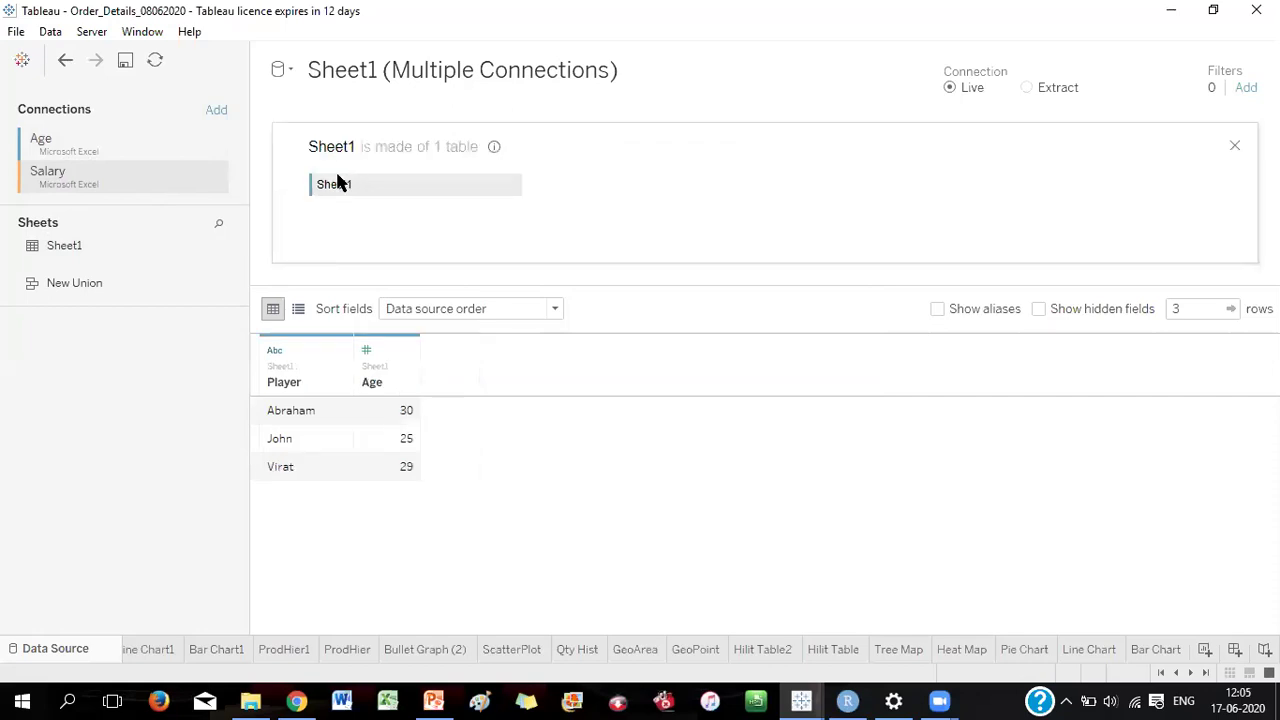
drag(77, 249, 594, 192)
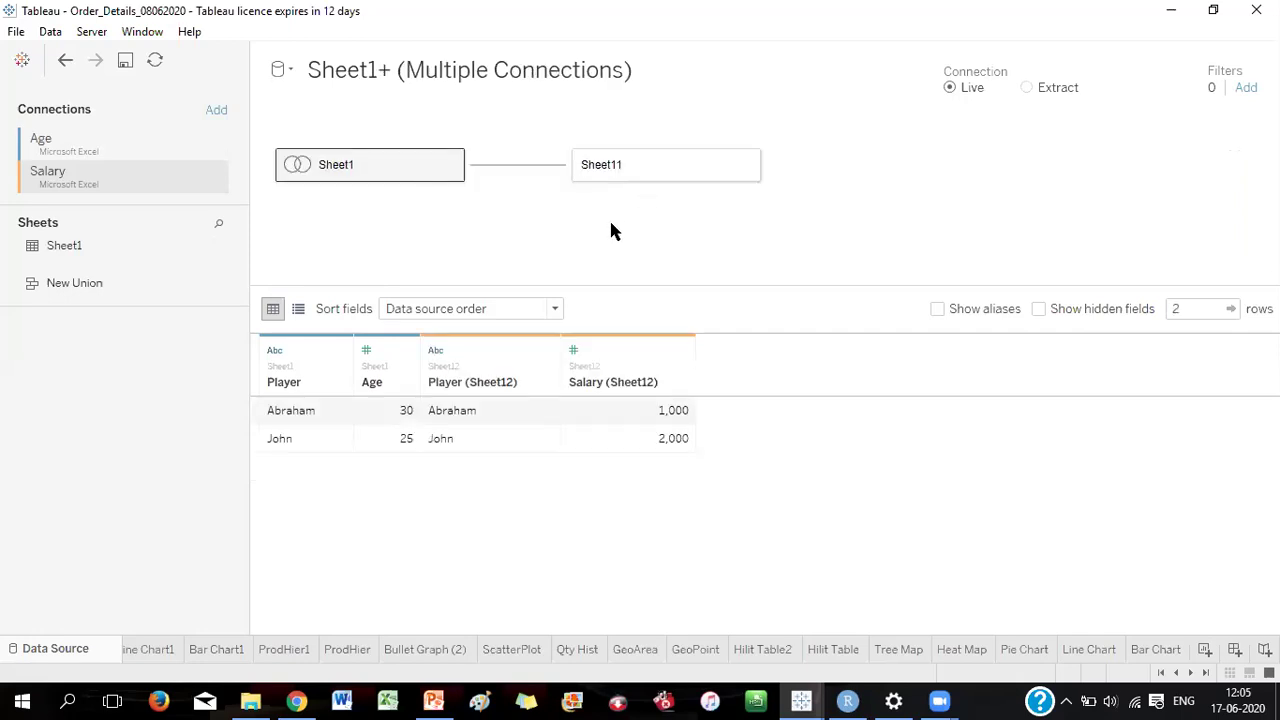
double_click(296, 166)
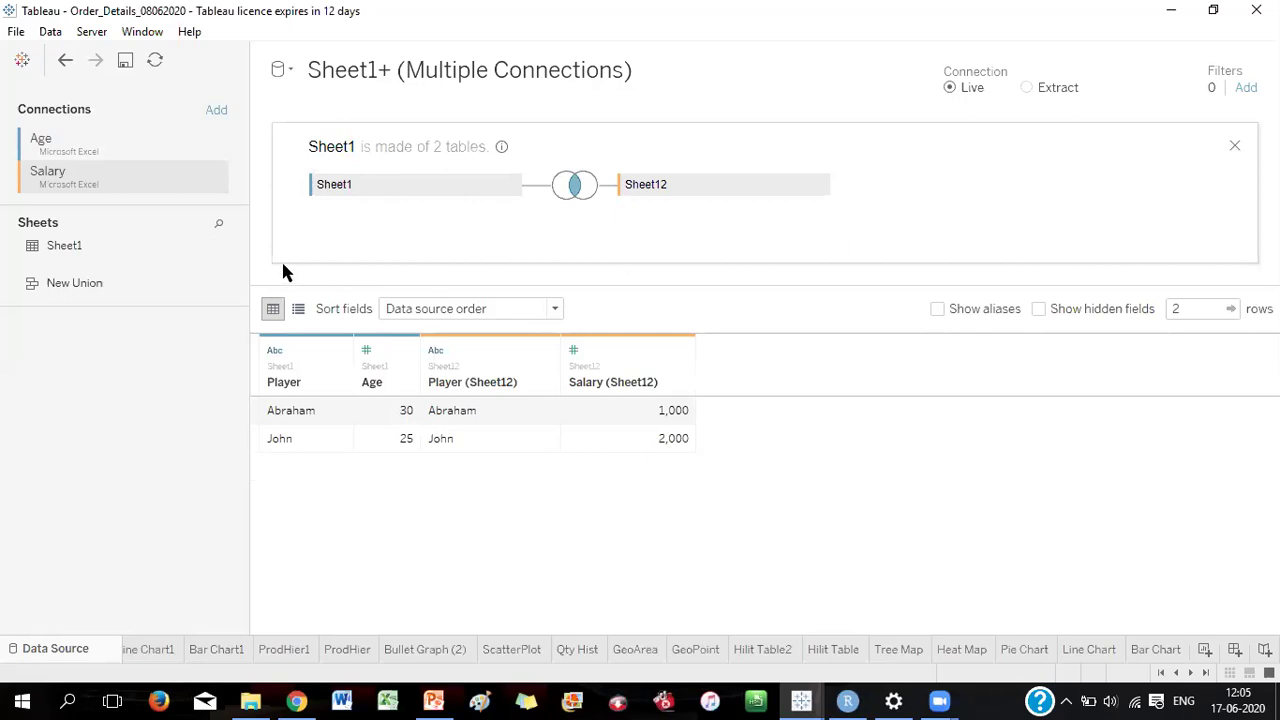
Union another copy of the Salary Sheet1 with the joined Salary table, and remove Sheet12 from that union
drag(70, 250, 646, 210)
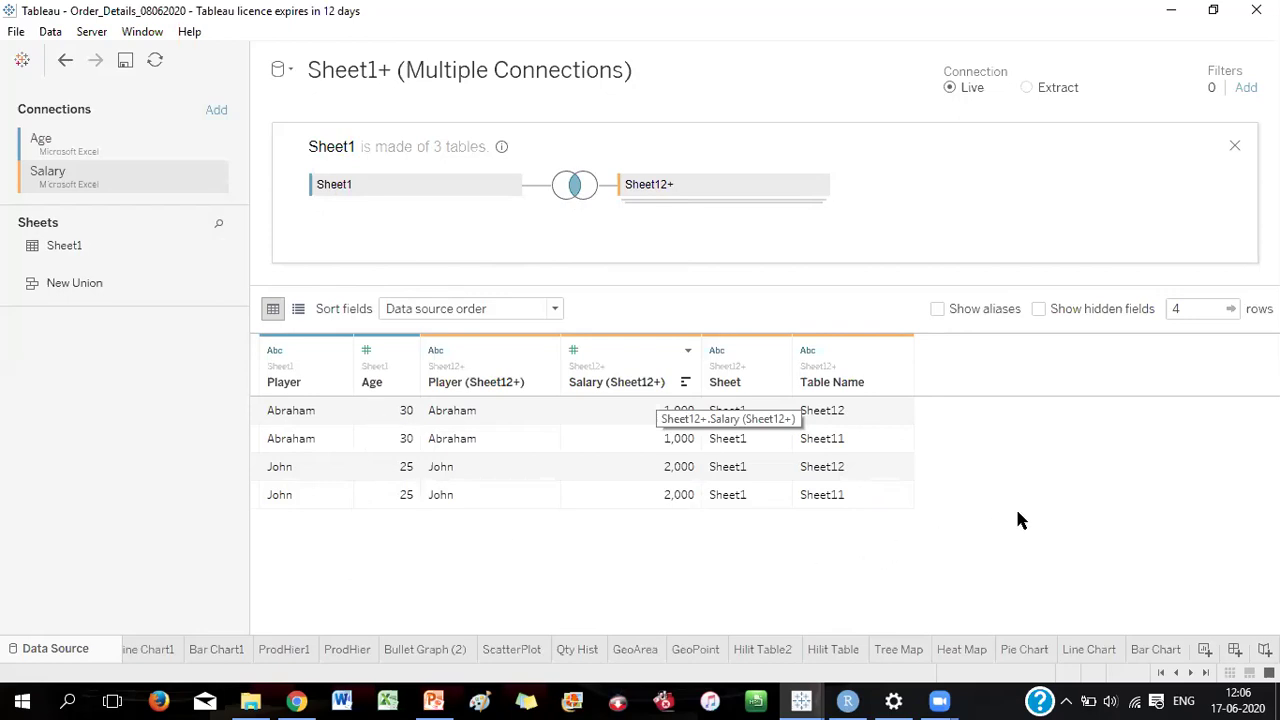
right_click(708, 189)
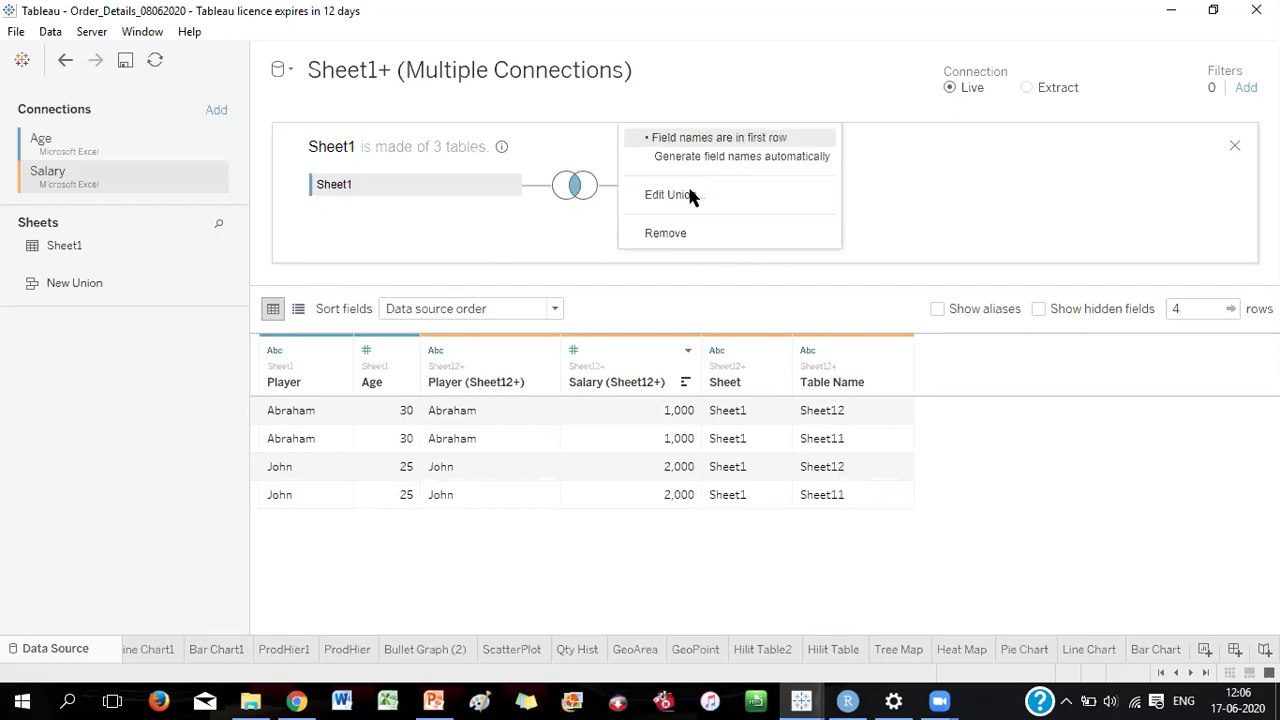
click(690, 195)
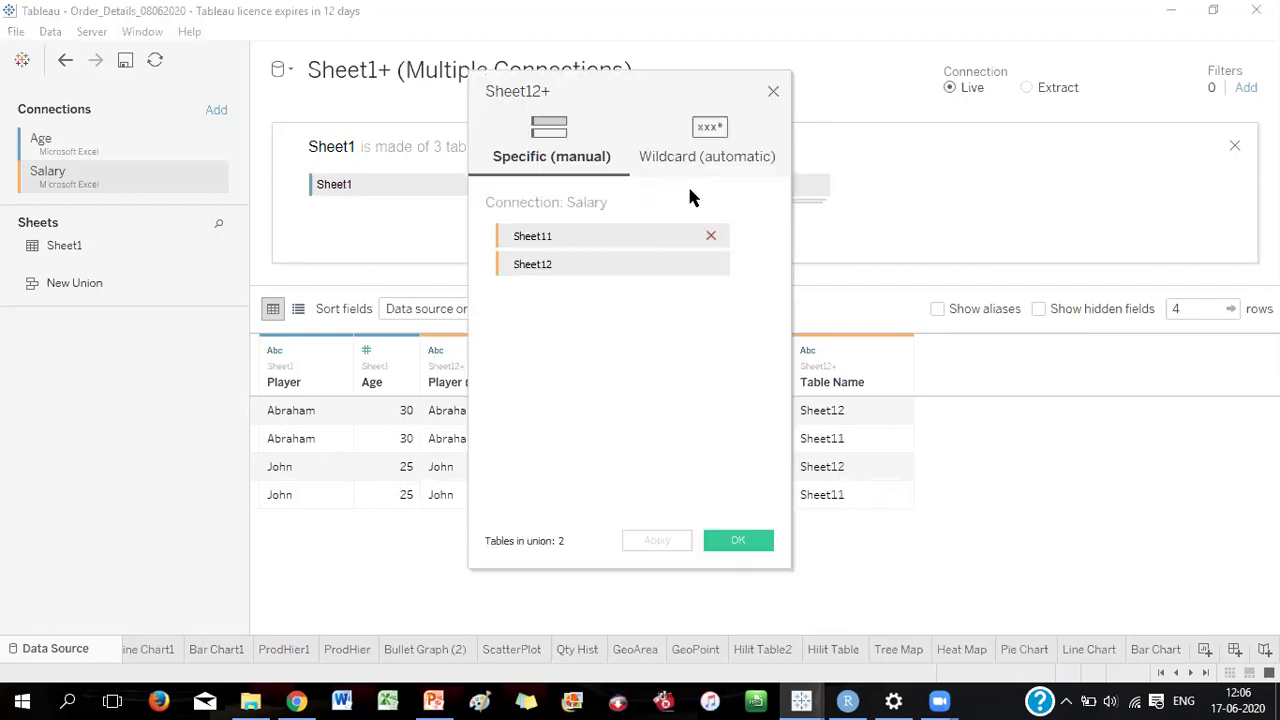
click(711, 263)
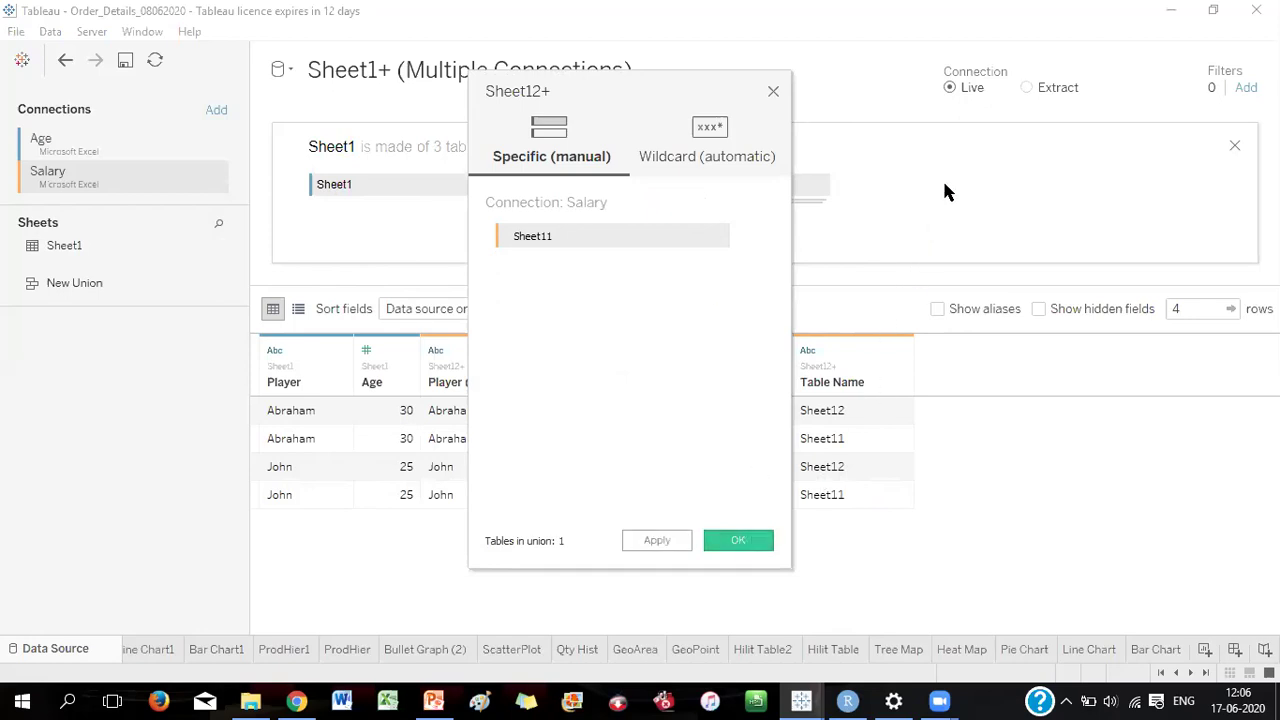
key(Return)
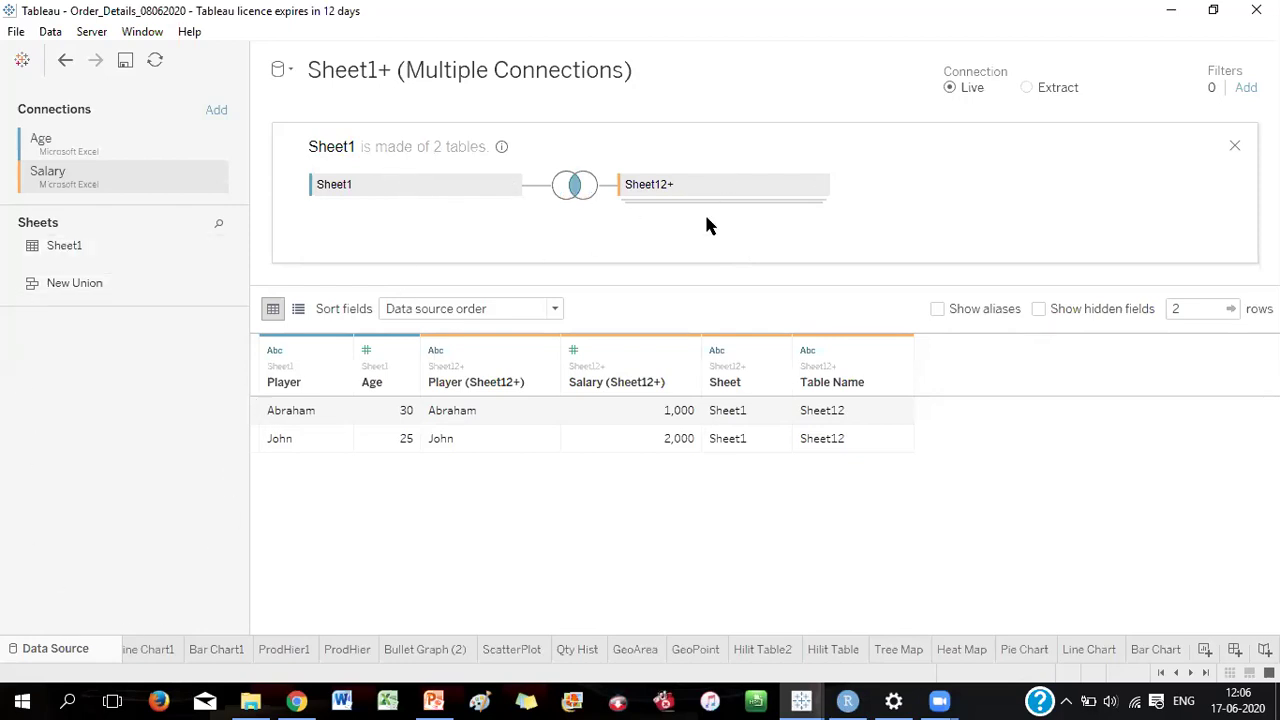
Check the join type and clause between the Age table and the Salary union
click(576, 188)
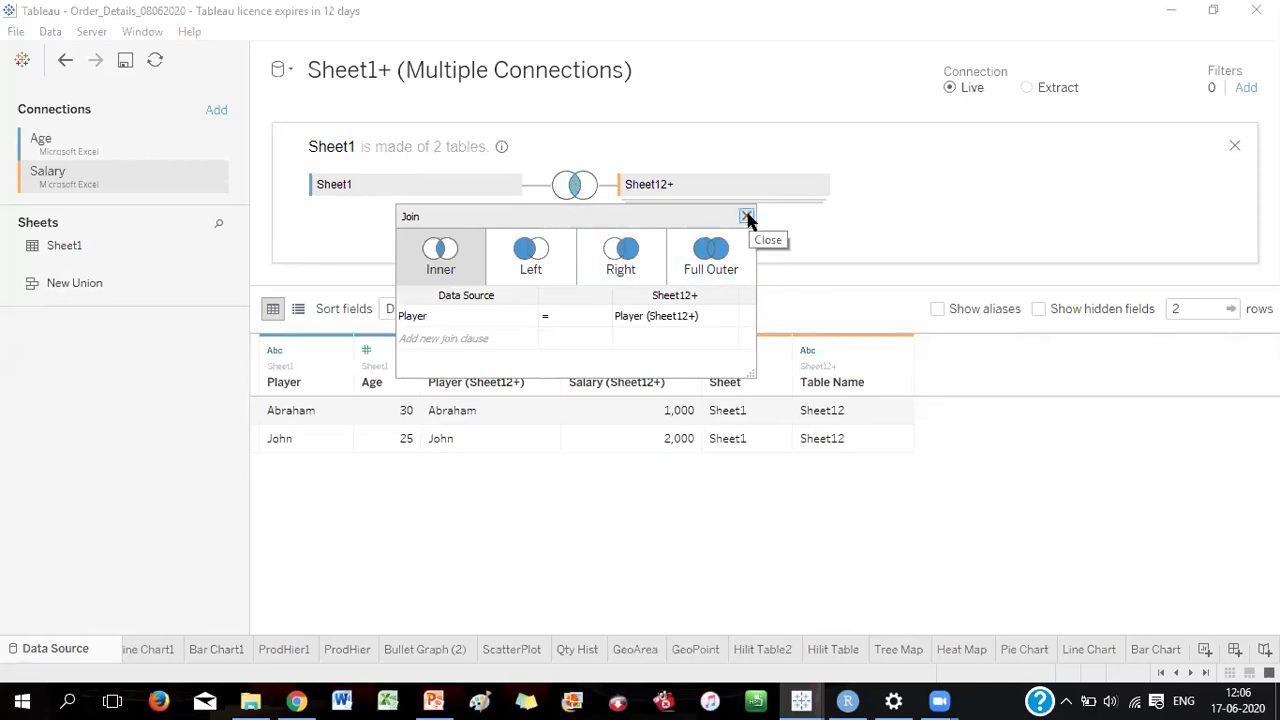
click(745, 216)
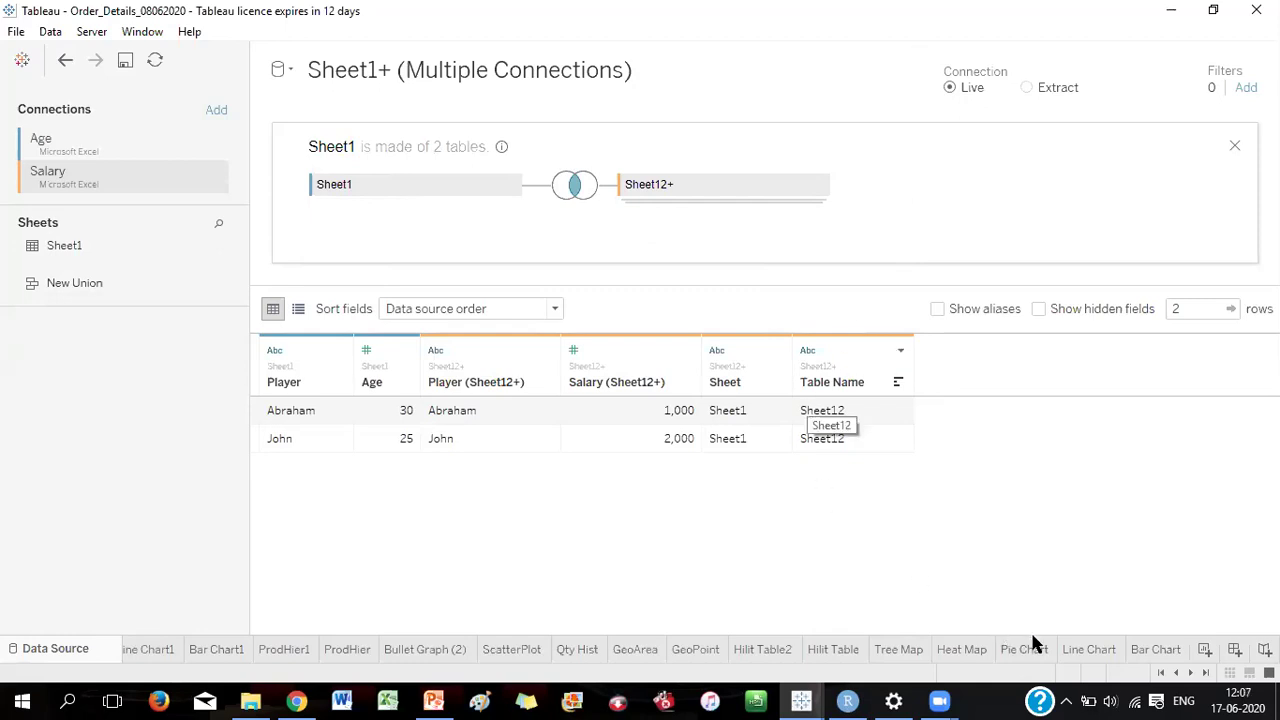
Leave the Order_Details workbook and open the SarvatmakProject workbook from the start page, continuing the trial and maximizing its window
click(1171, 12)
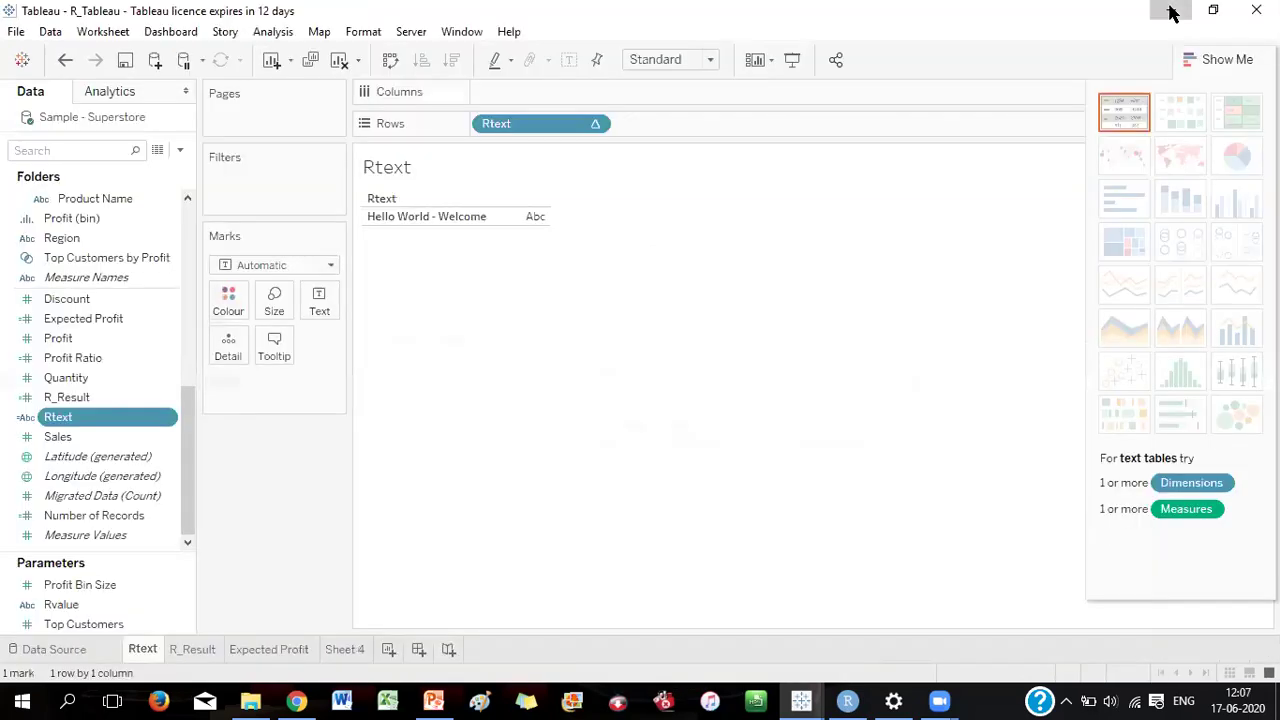
key(ctrl+1)
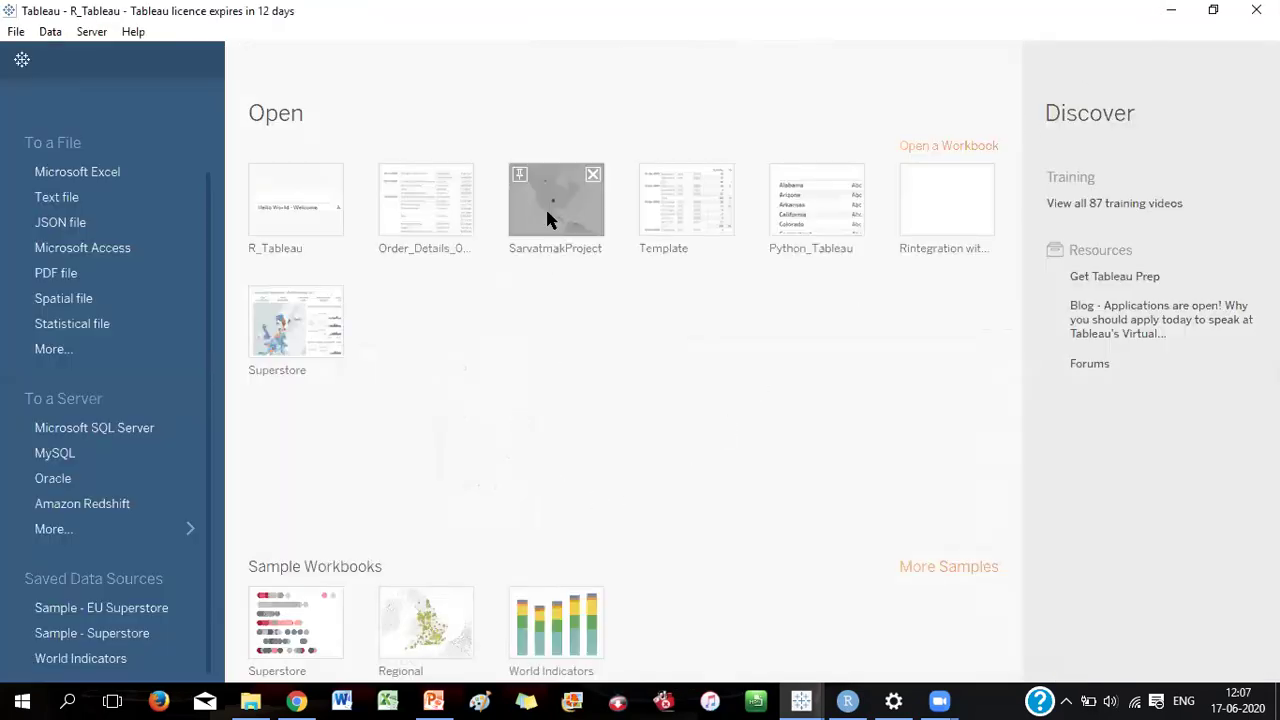
key(ctrl+1)
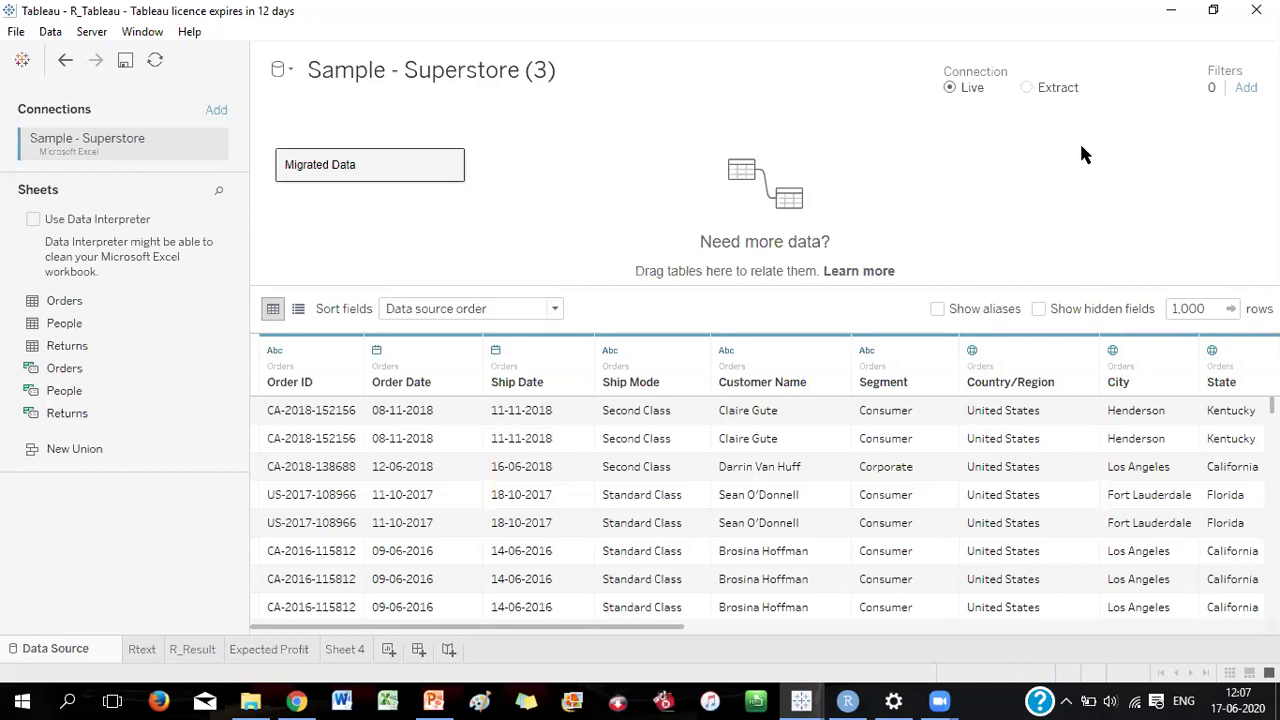
mouse_move(801, 700)
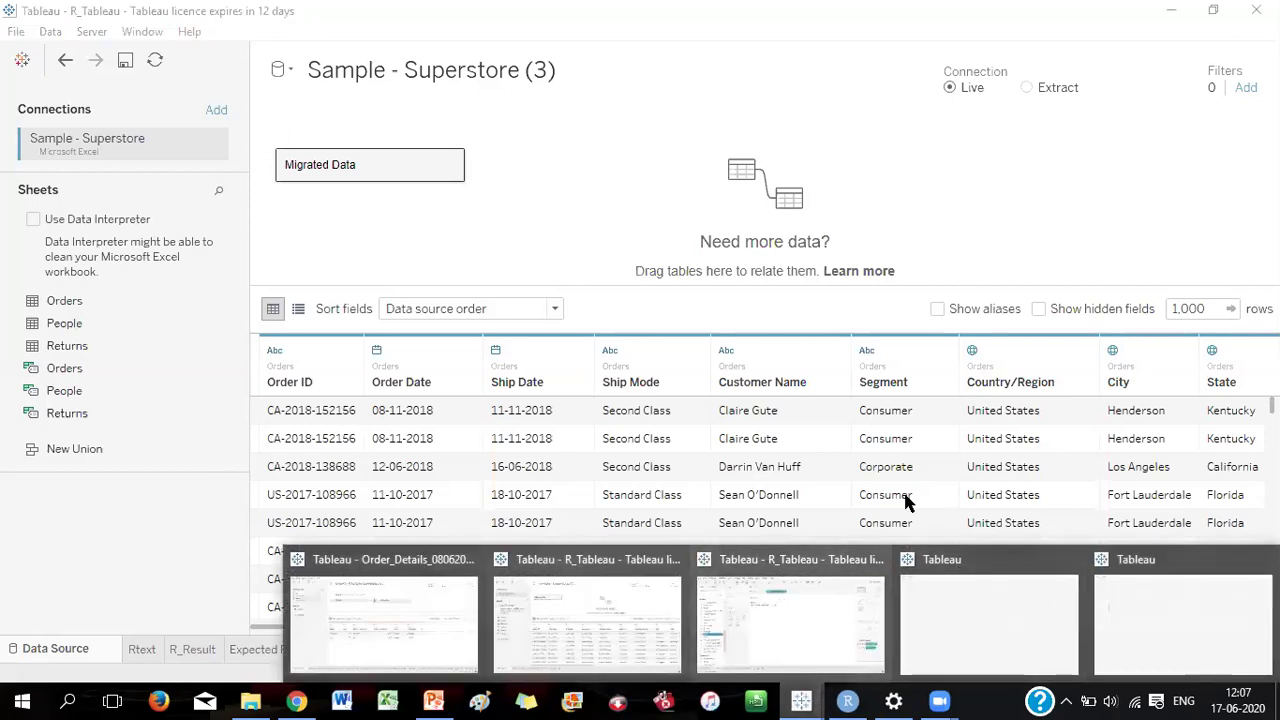
click(1045, 563)
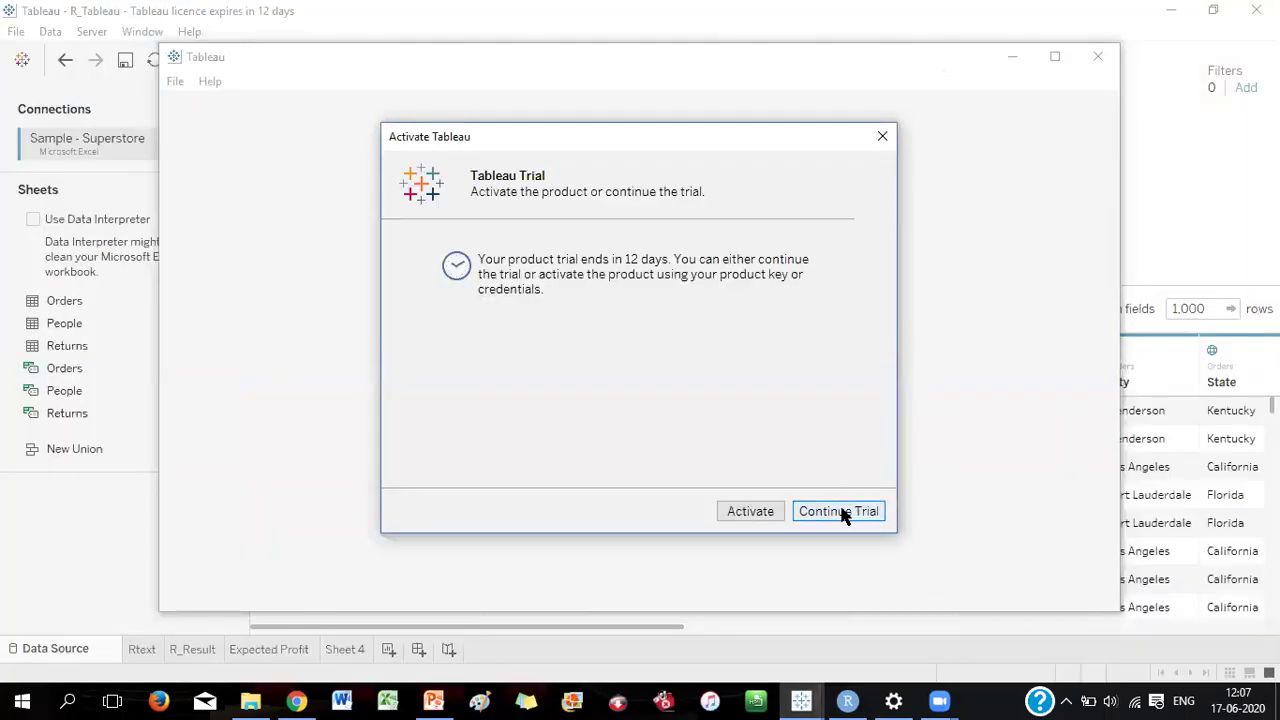
click(840, 511)
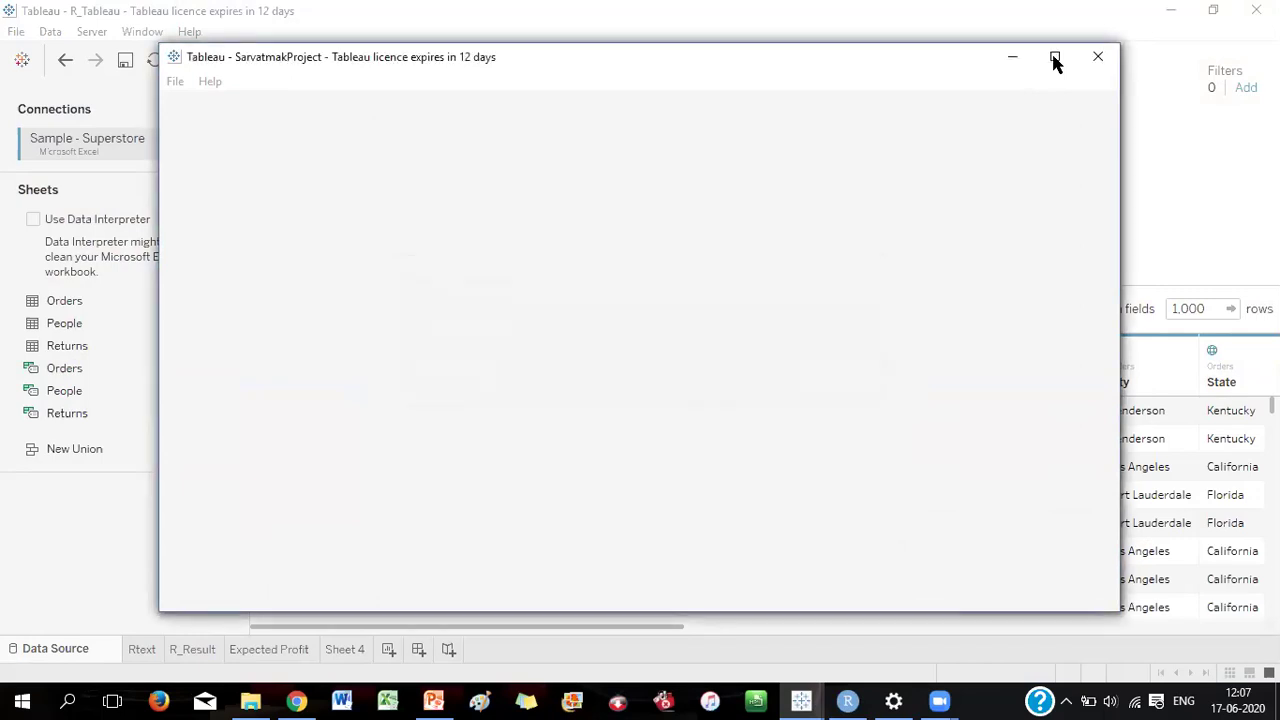
click(1055, 60)
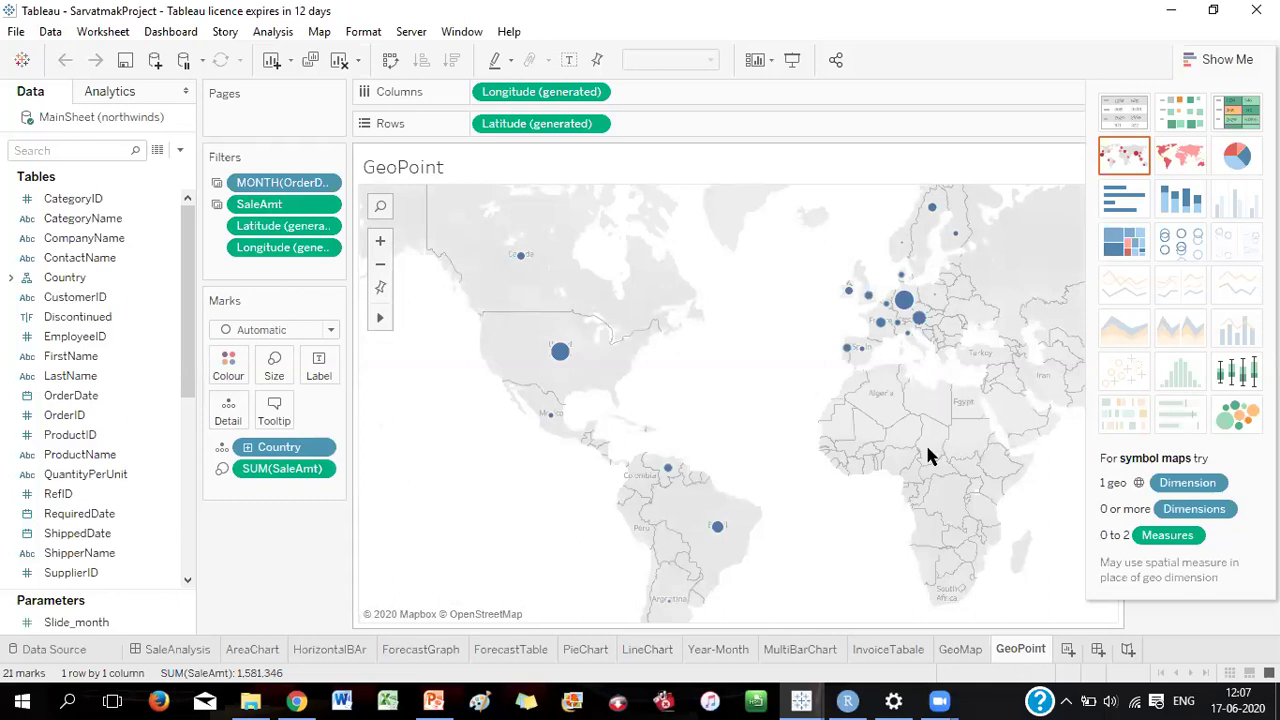
Examine how the GeoPoint map's countries match geographic locations, and read the tooltips of its marks
mouse_move(951, 300)
right_click(937, 316)
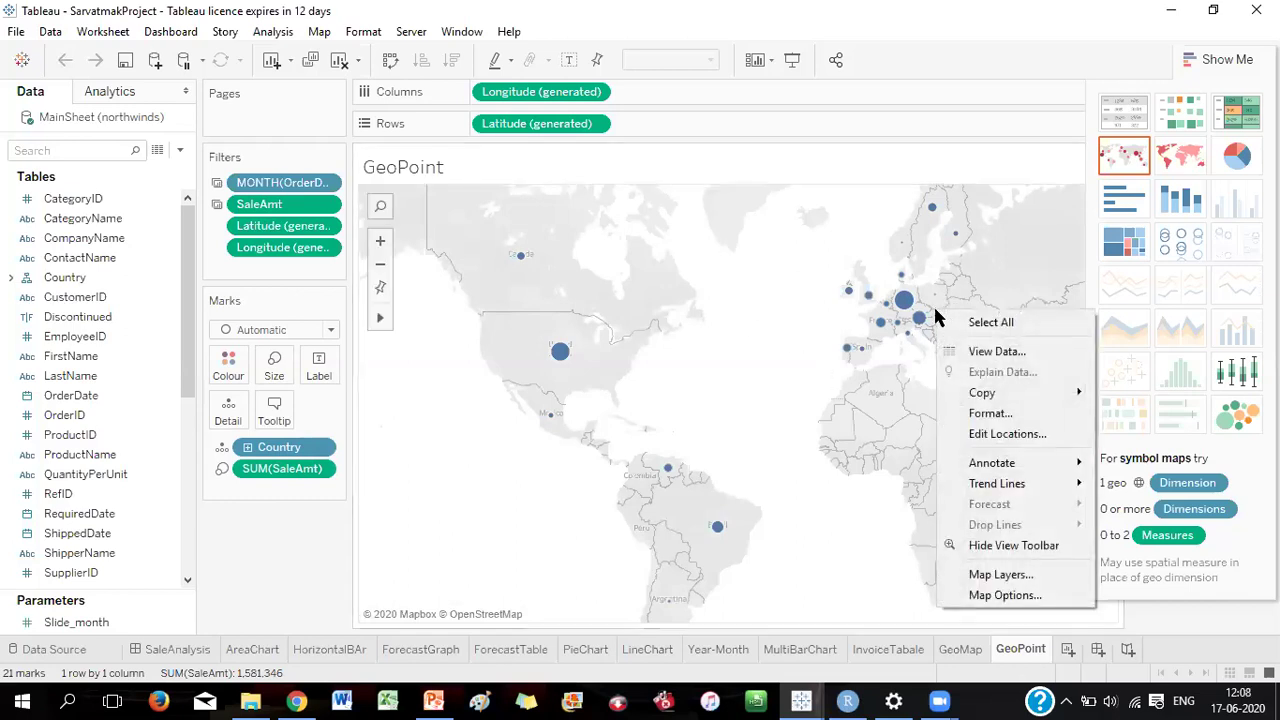
click(1000, 434)
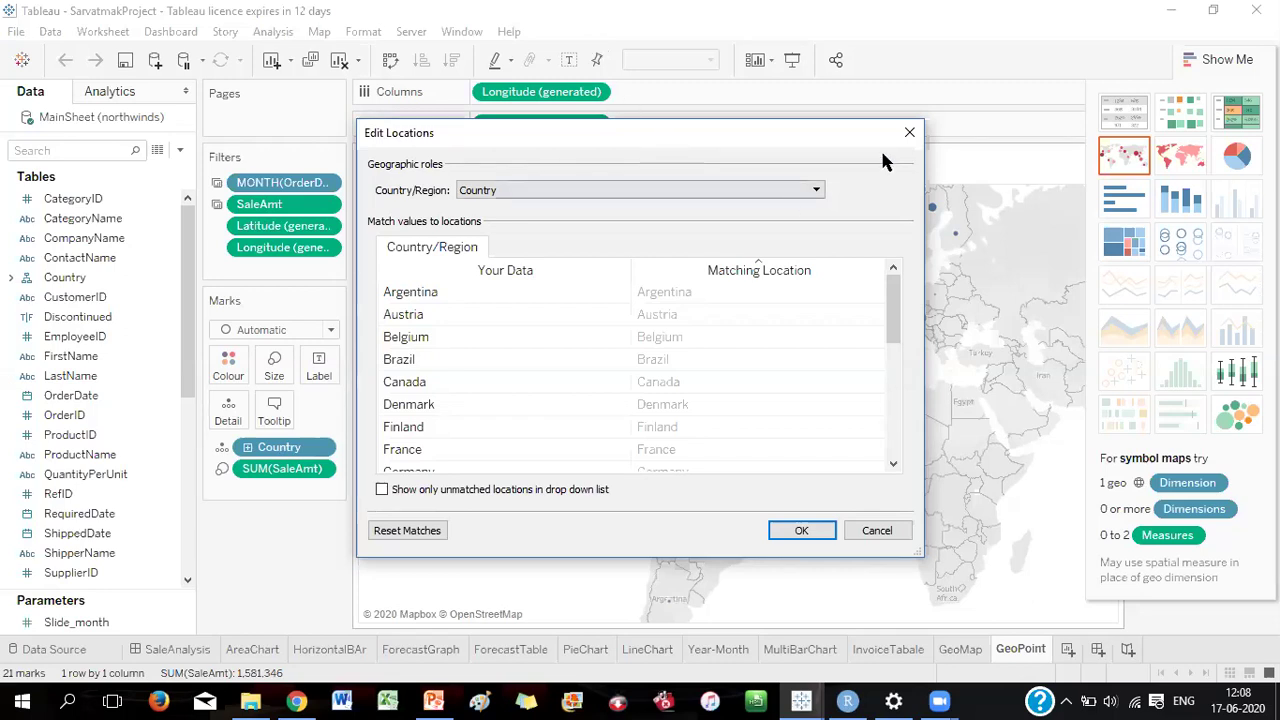
click(910, 134)
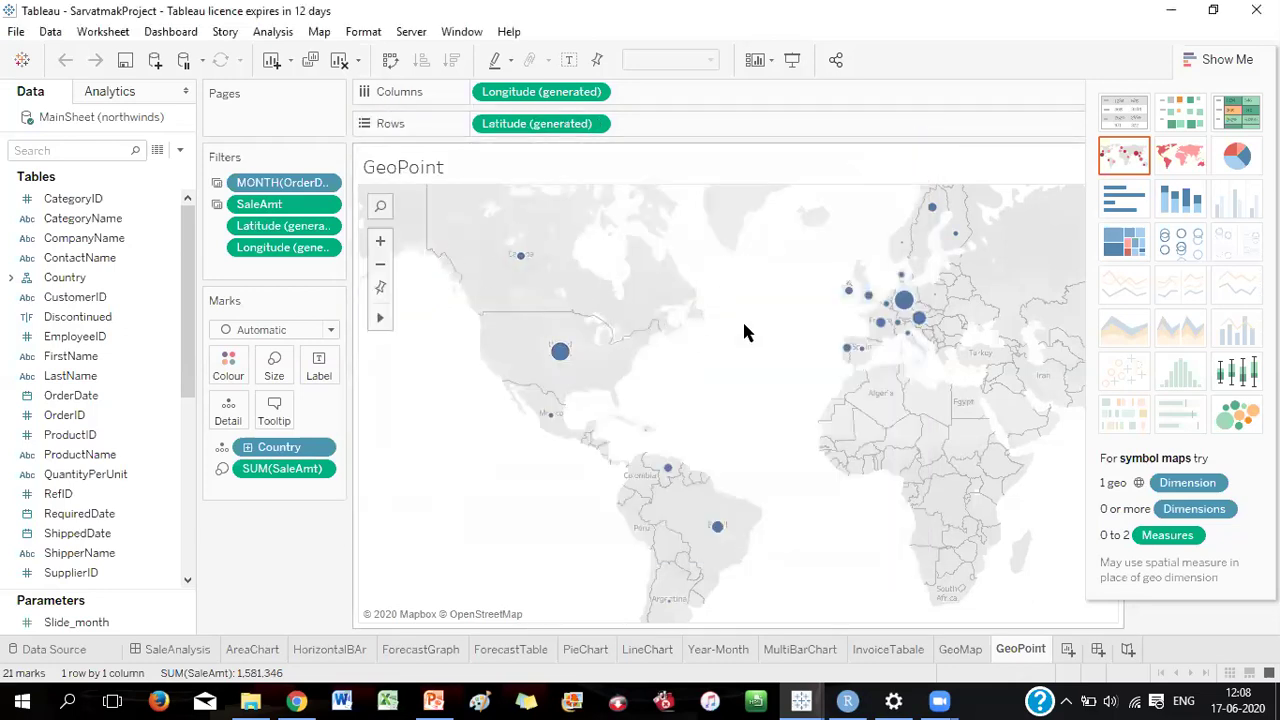
mouse_move(876, 318)
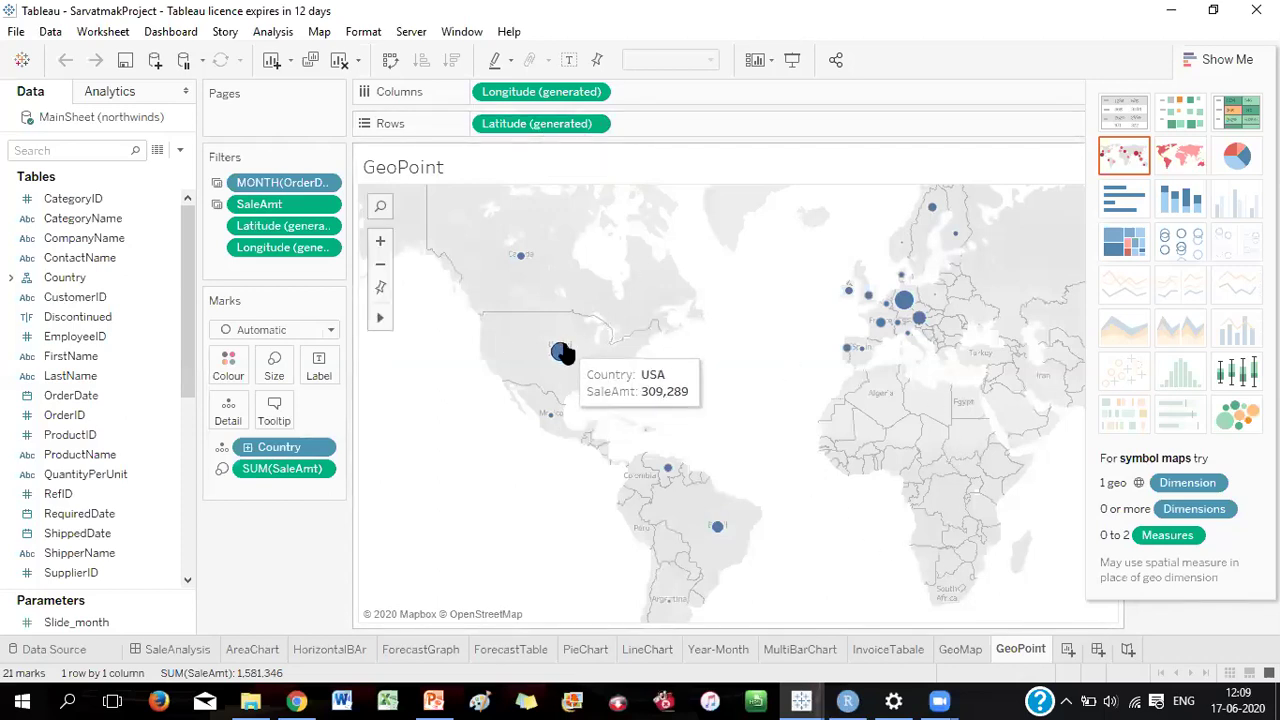
Remove the Country and SUM(SaleAmt) fields from the GeoPoint sheet's marks
right_click(292, 450)
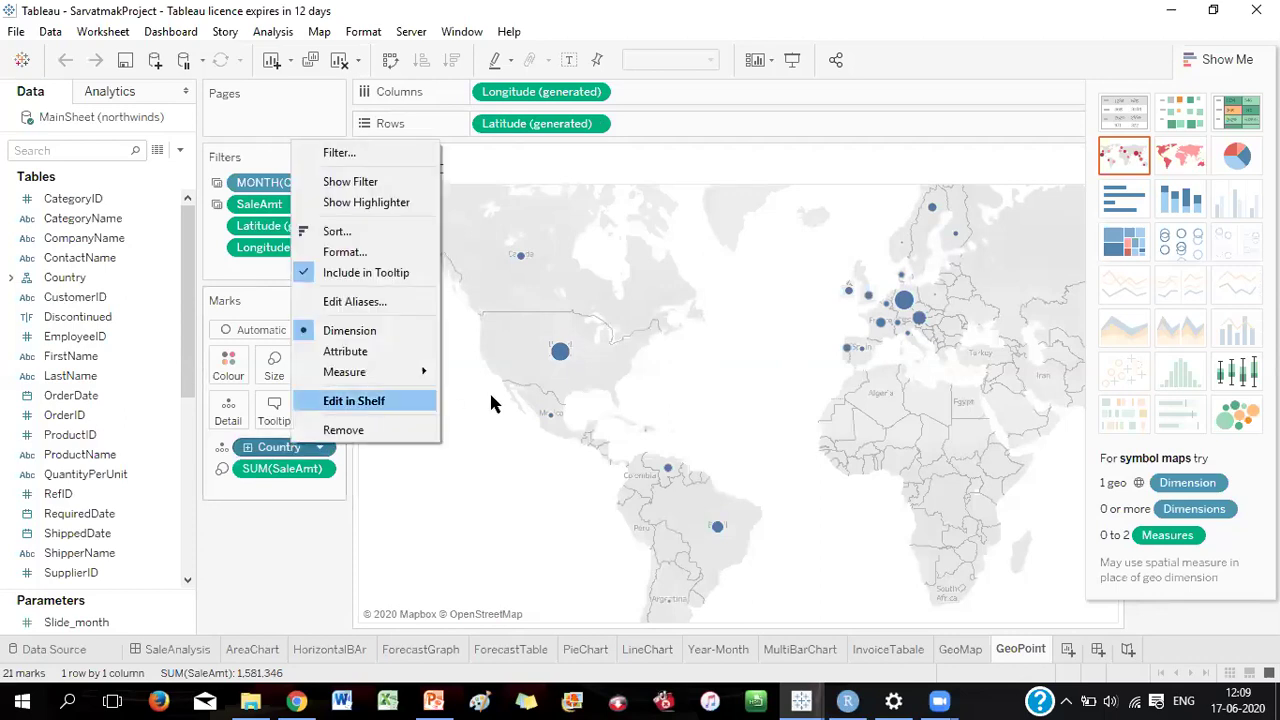
click(573, 397)
right_click(295, 450)
click(342, 436)
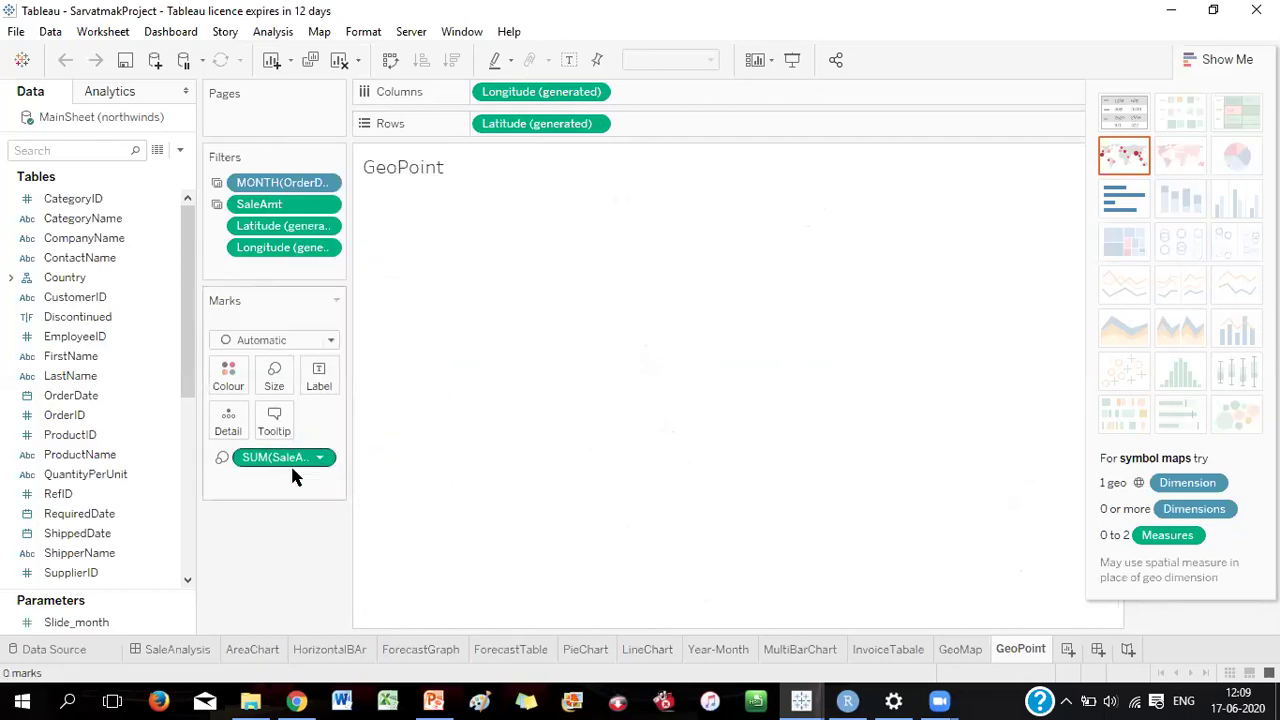
right_click(290, 465)
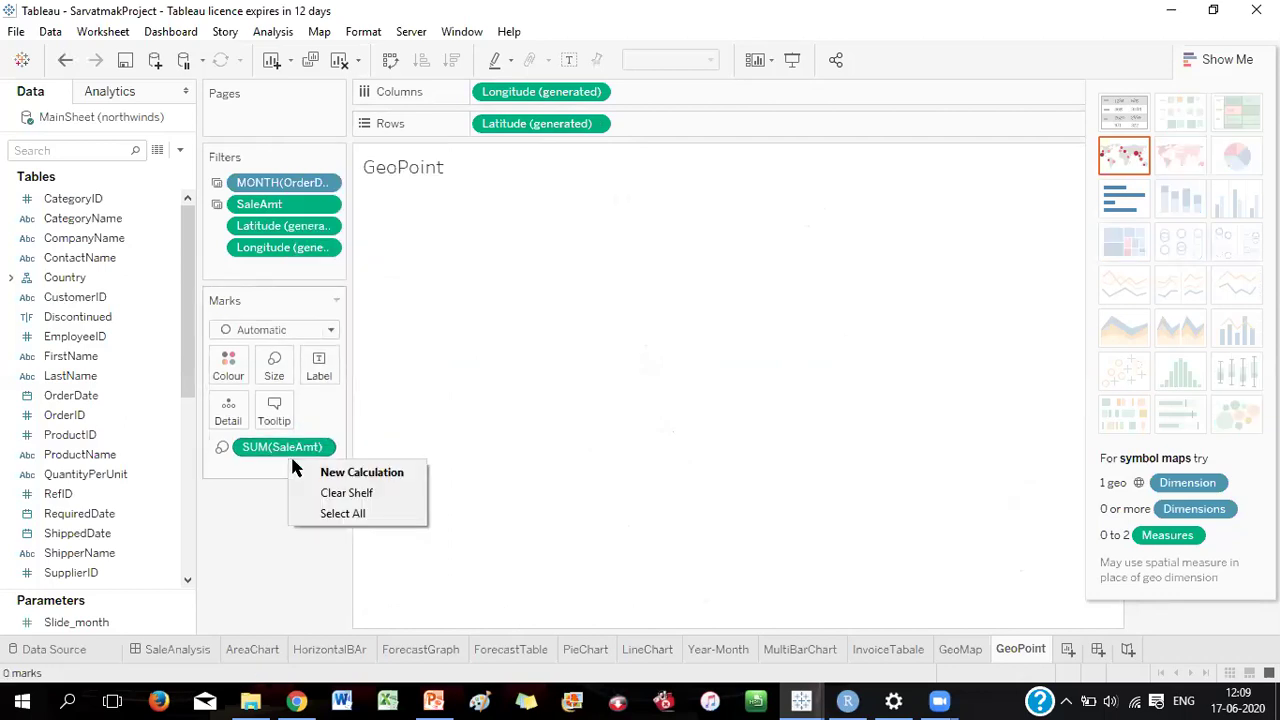
click(282, 450)
right_click(282, 450)
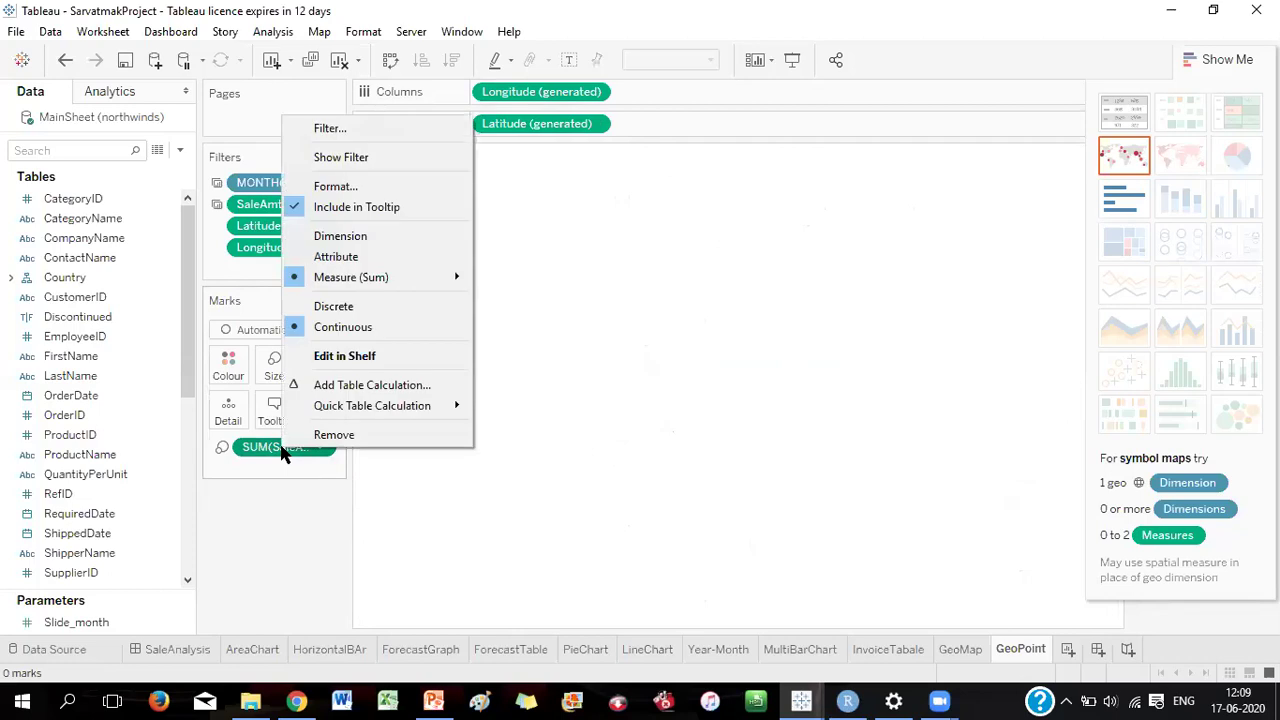
click(327, 436)
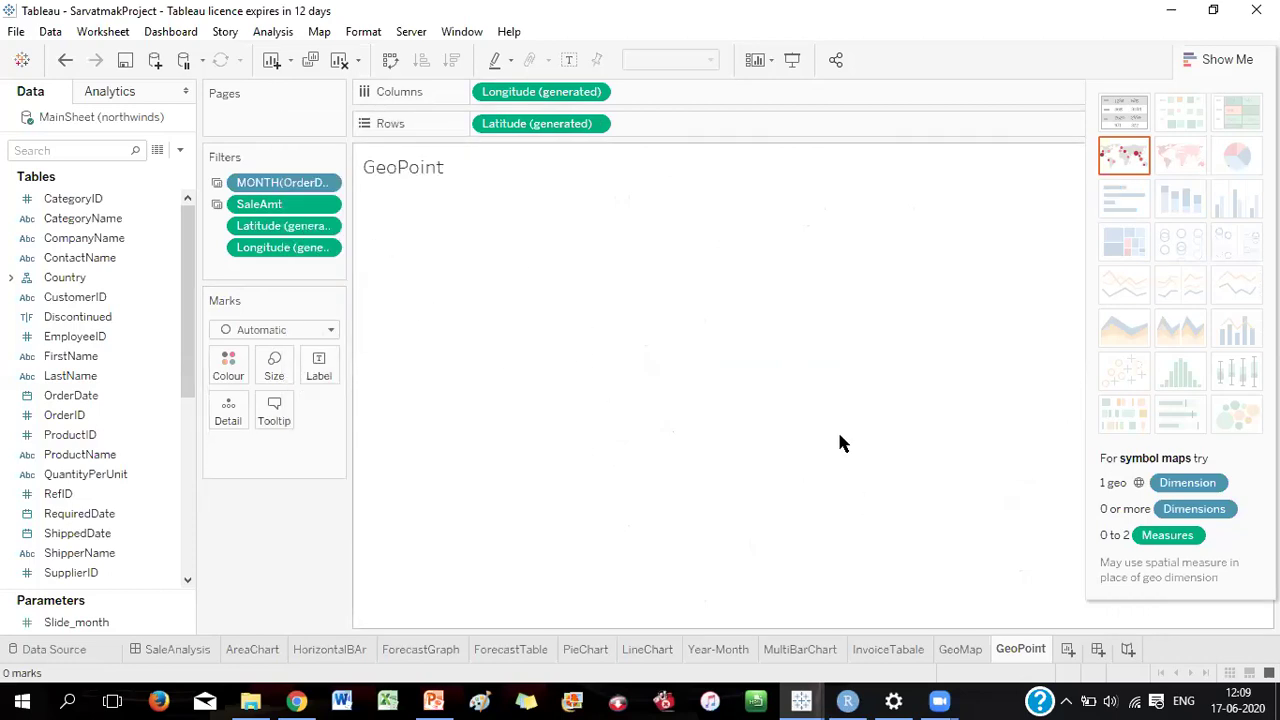
Clear the generated longitude from the columns and the generated latitude from the rows of the GeoPoint sheet
click(148, 452)
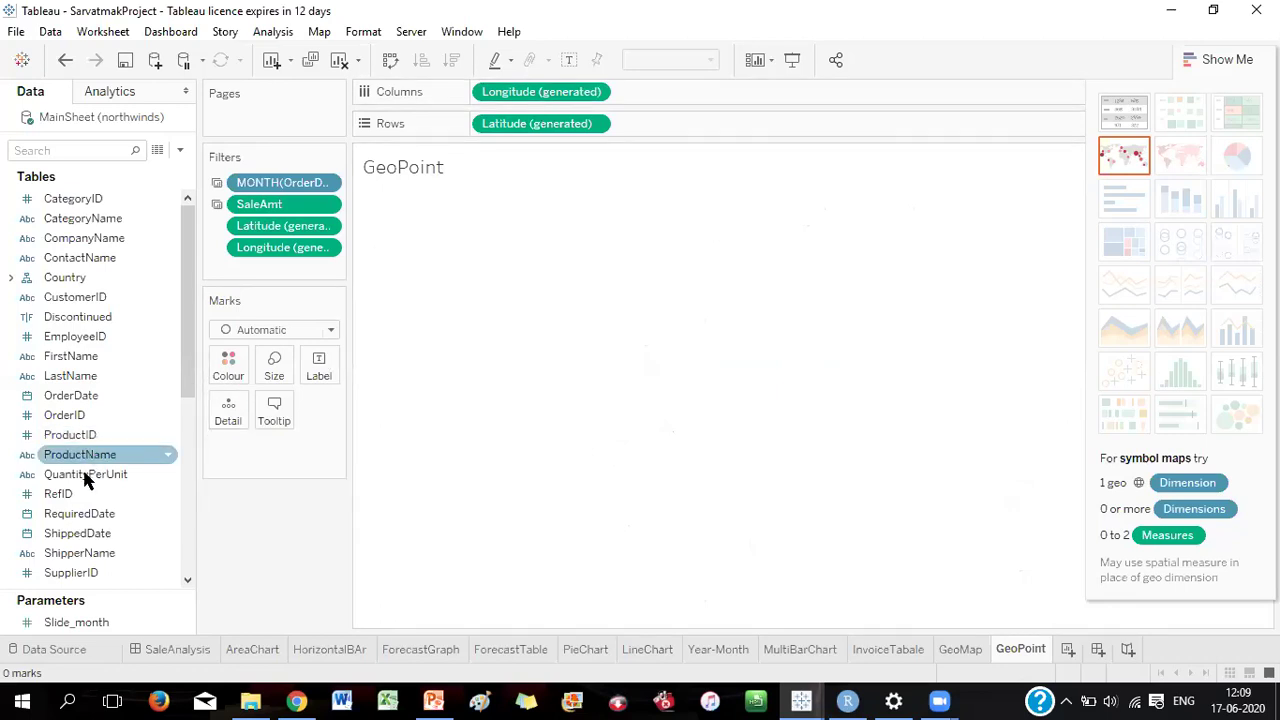
drag(190, 348, 190, 416)
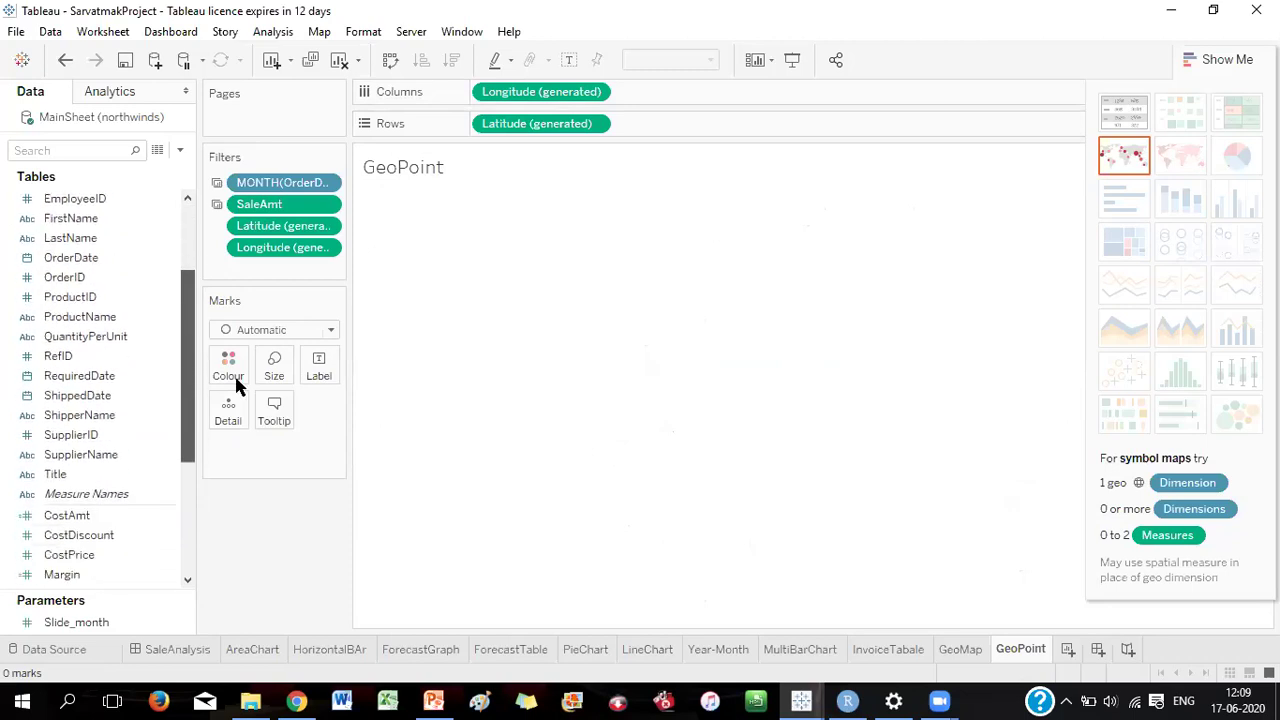
right_click(535, 95)
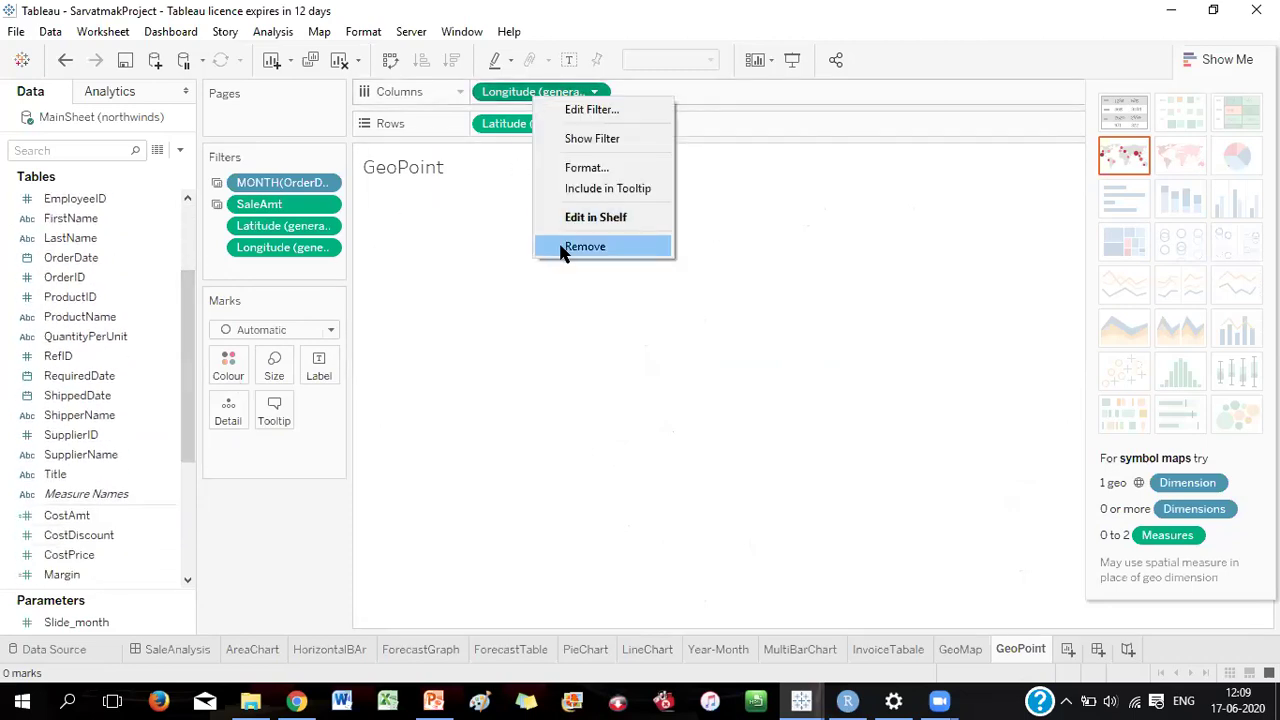
click(561, 249)
right_click(527, 124)
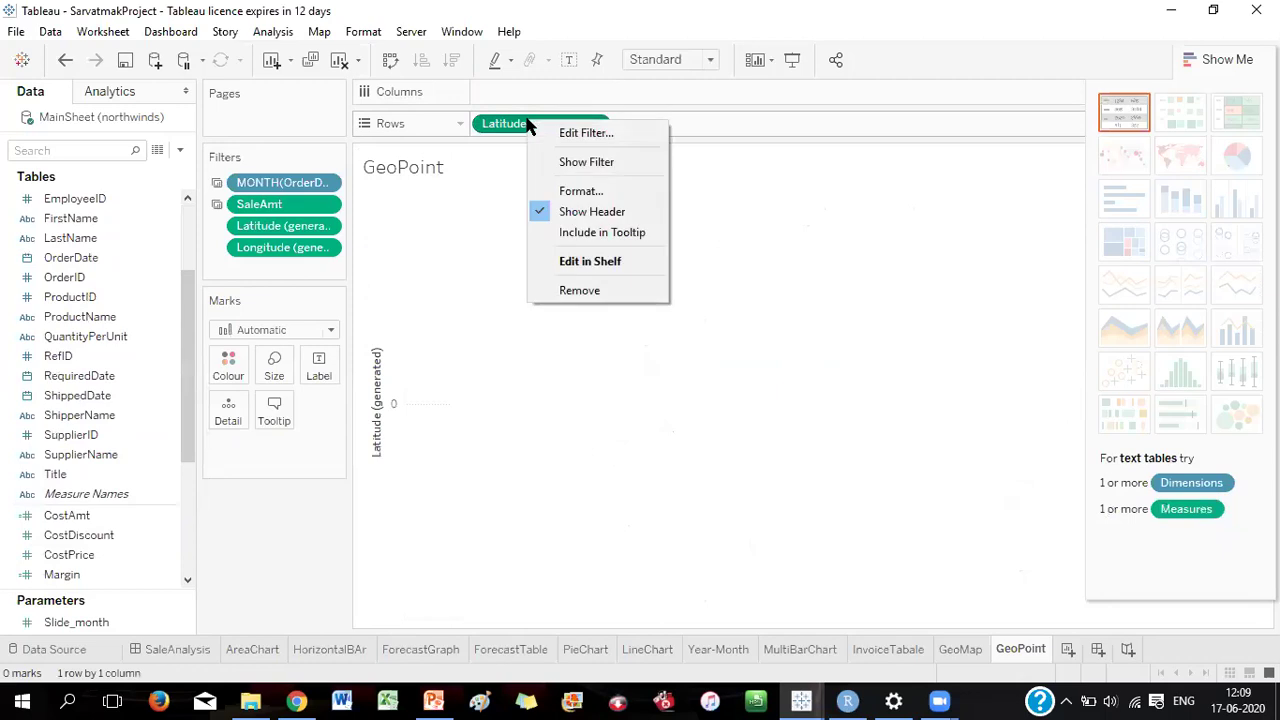
click(576, 289)
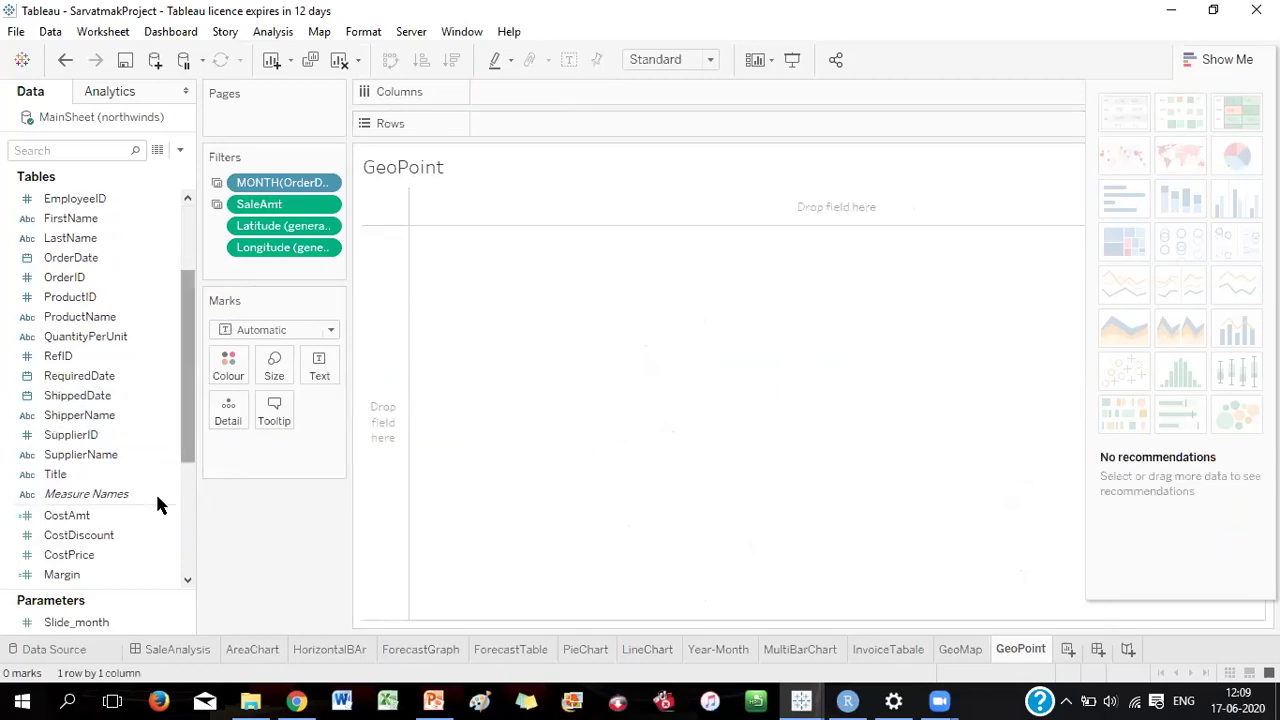
Place Country on the rows and SaleAmt on the columns, and convert the chart into a symbol map
drag(189, 443, 190, 366)
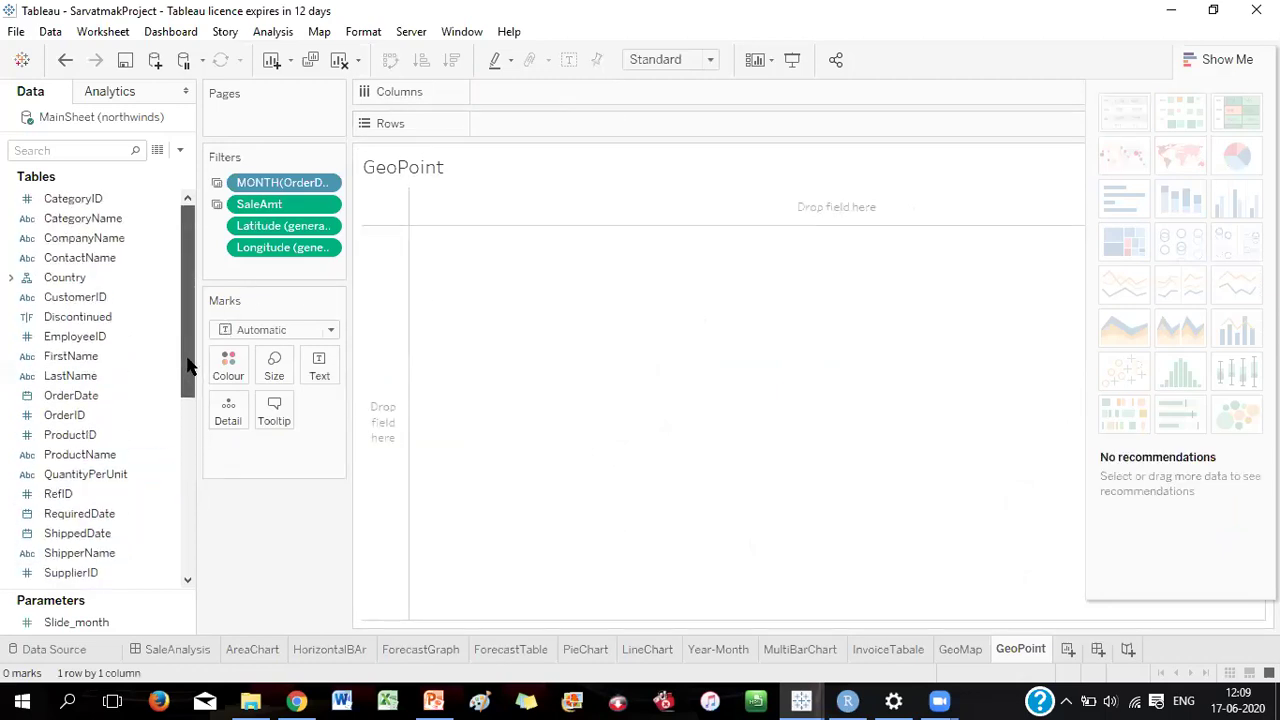
drag(88, 281, 537, 122)
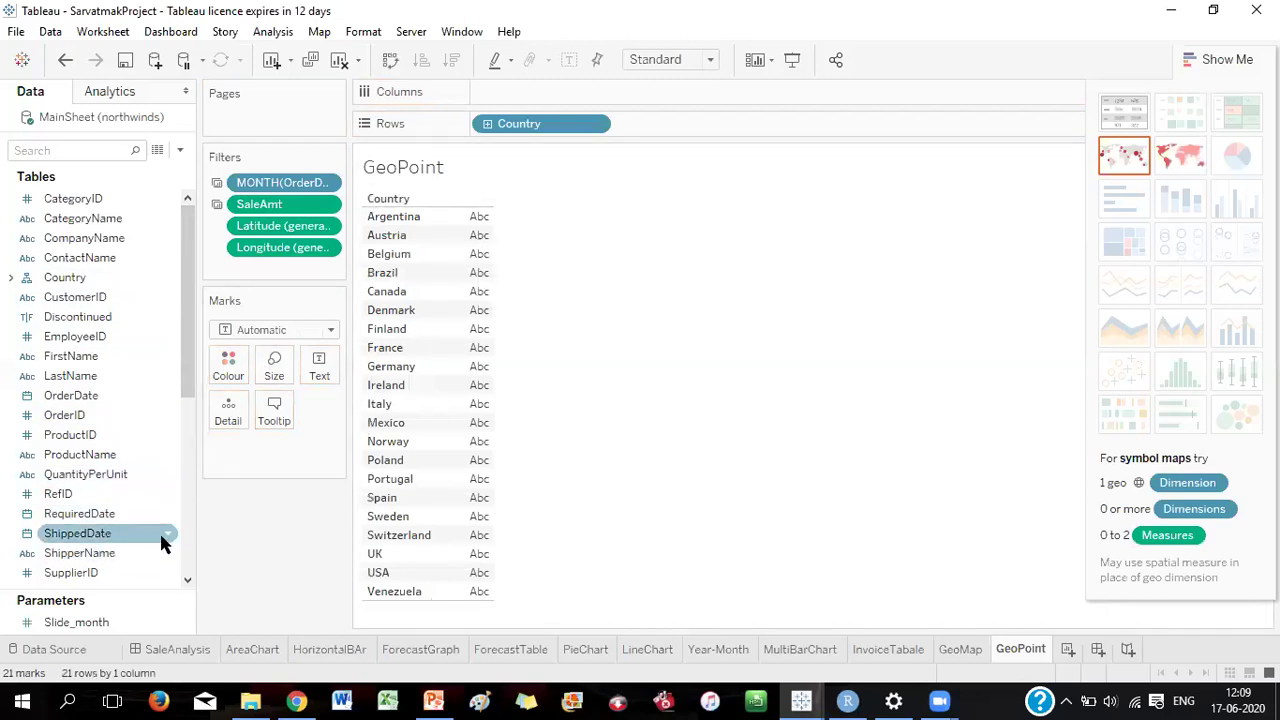
drag(182, 368, 185, 509)
drag(66, 495, 558, 90)
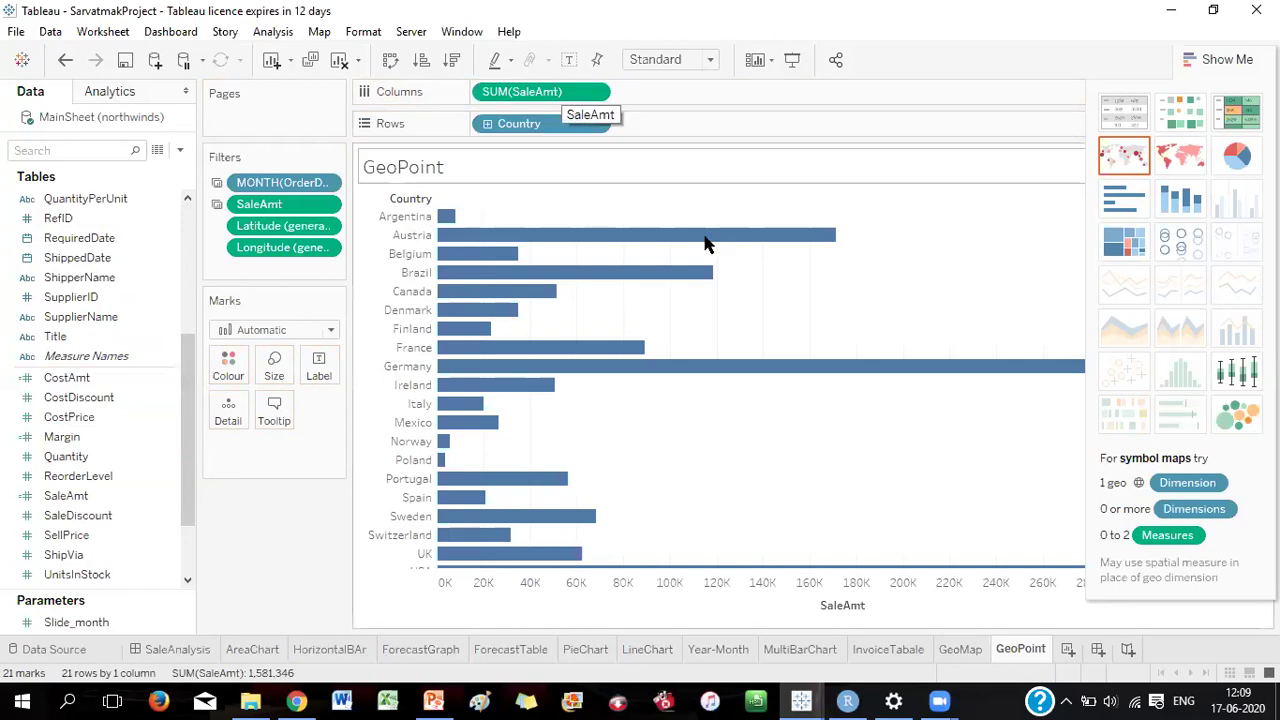
click(1115, 149)
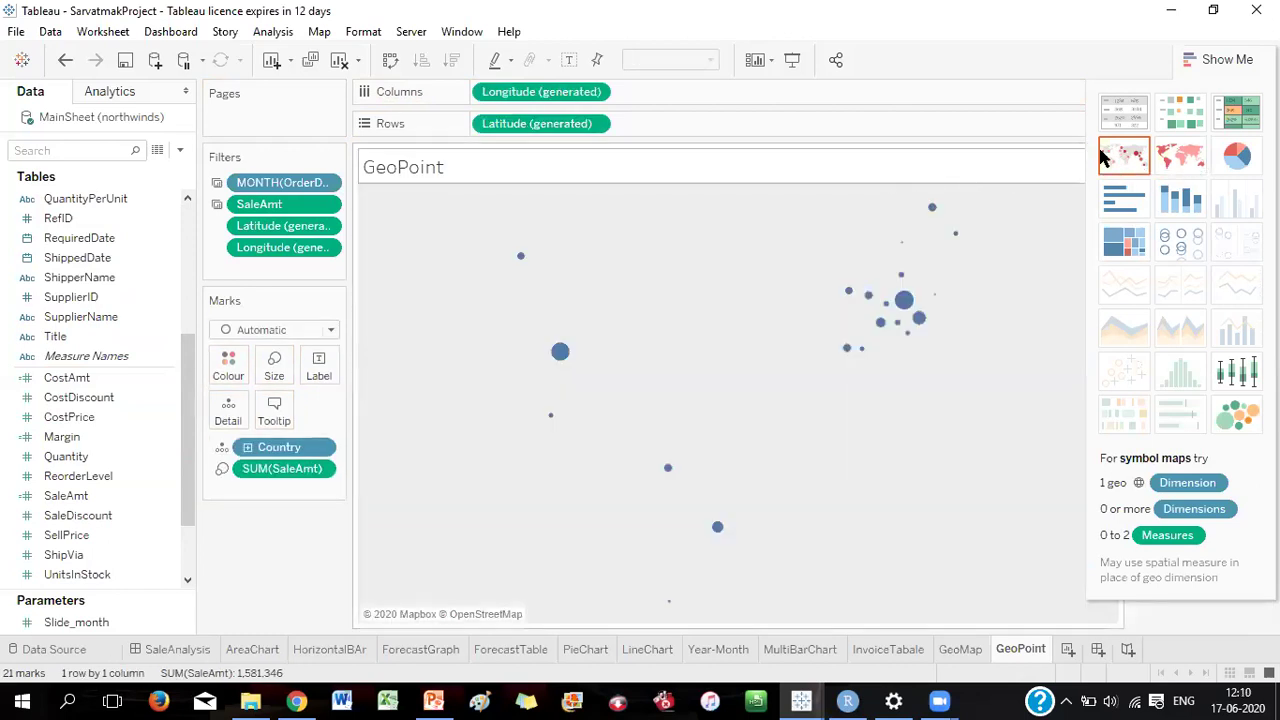
right_click(295, 454)
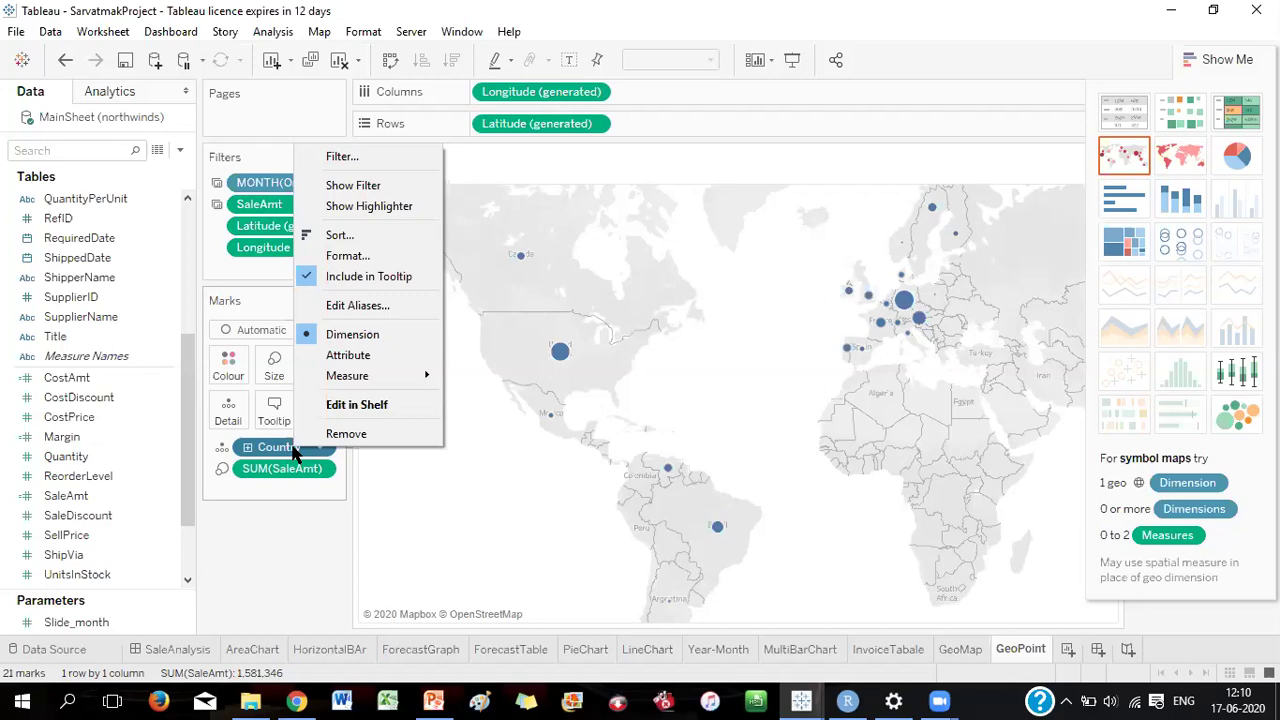
click(571, 290)
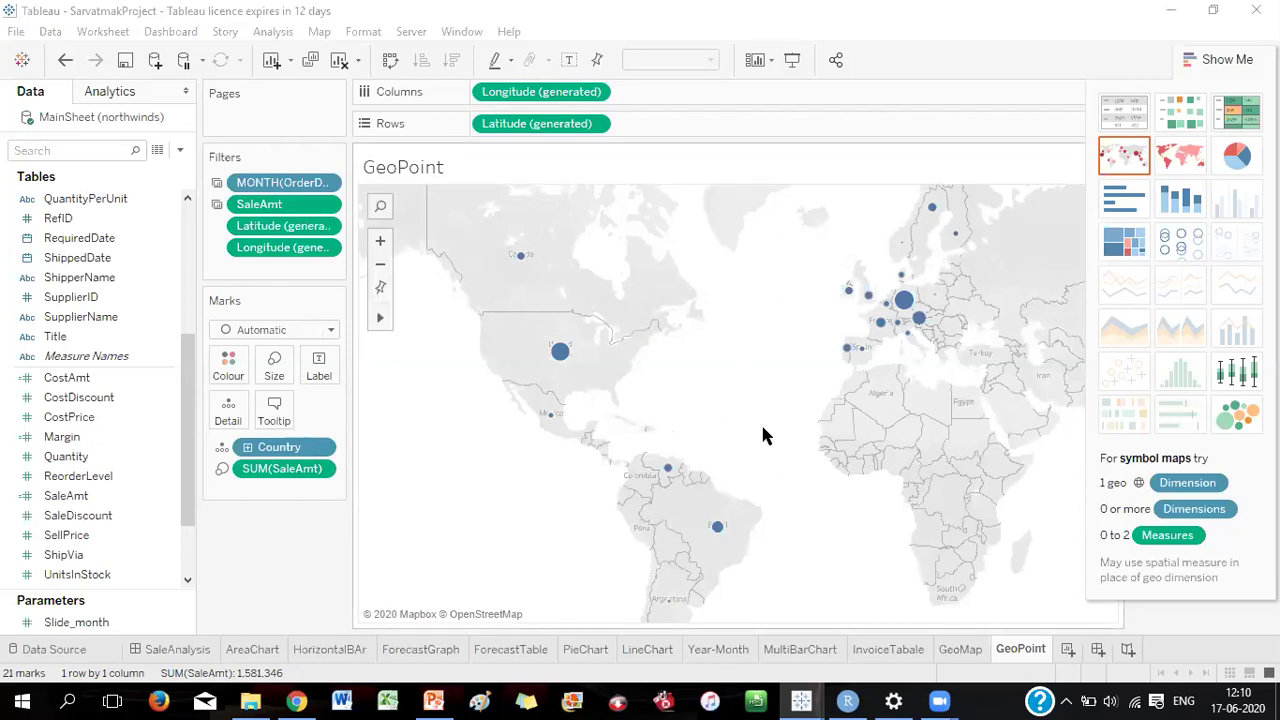
right_click(280, 449)
click(916, 380)
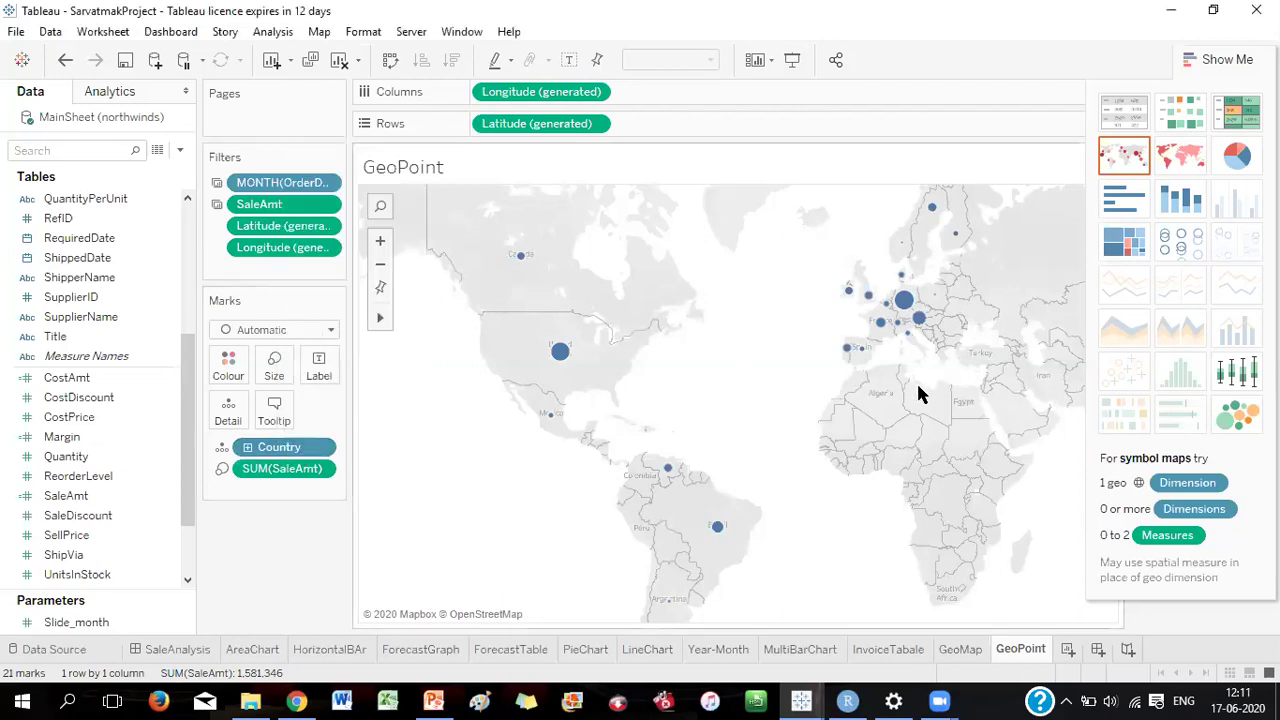
Review how the GeoPoint map's country values match geographic locations, and leave the matches as they are
right_click(922, 390)
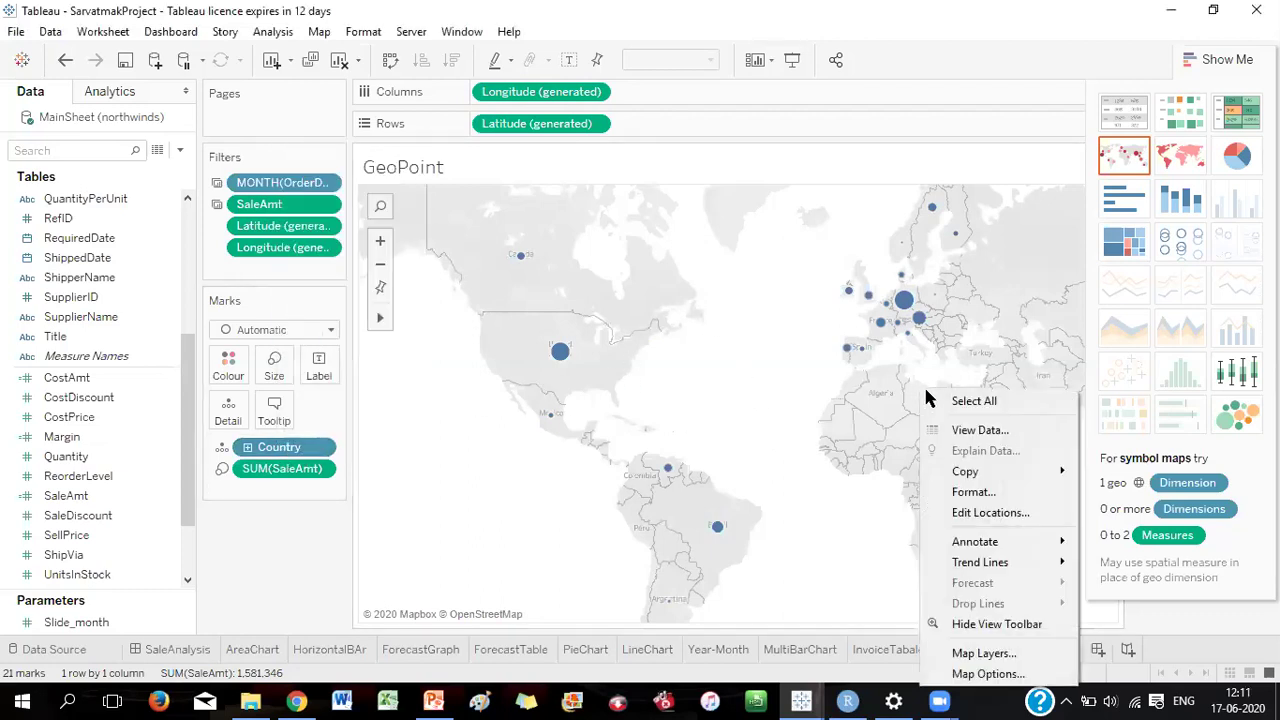
click(968, 513)
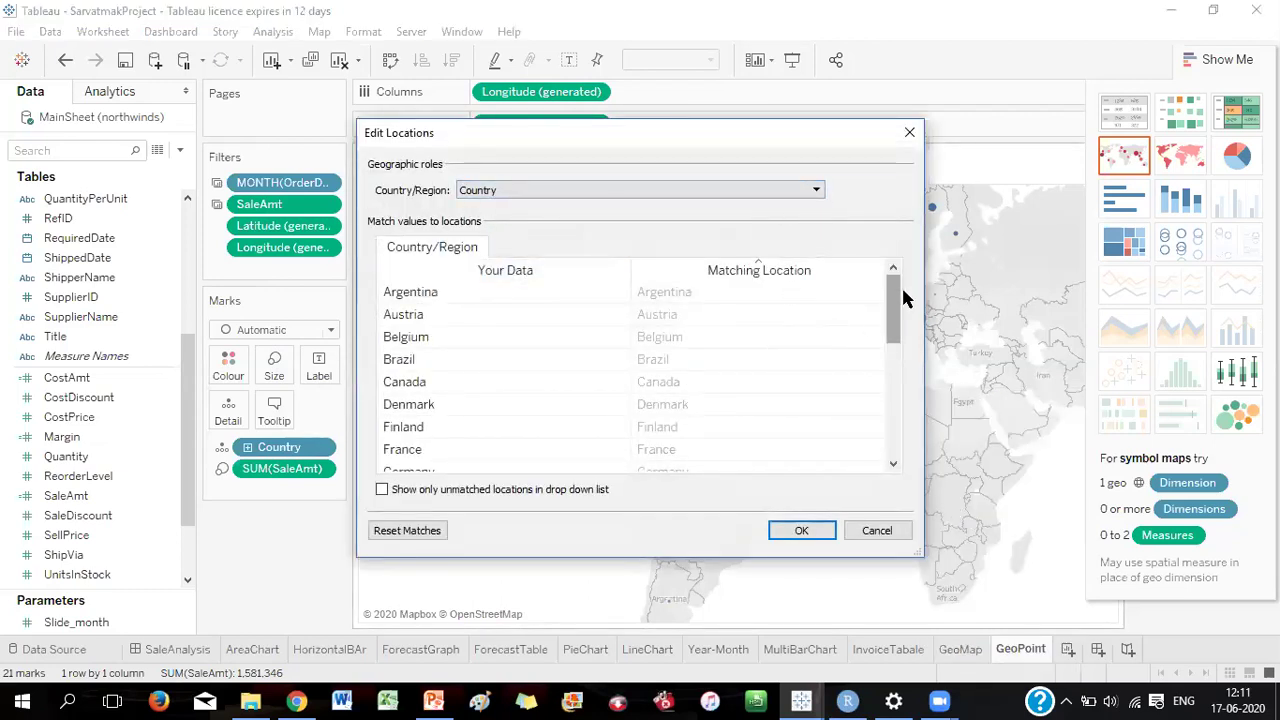
mouse_move(889, 304)
mouse_down()
mouse_move(896, 445)
mouse_move(900, 285)
mouse_up()
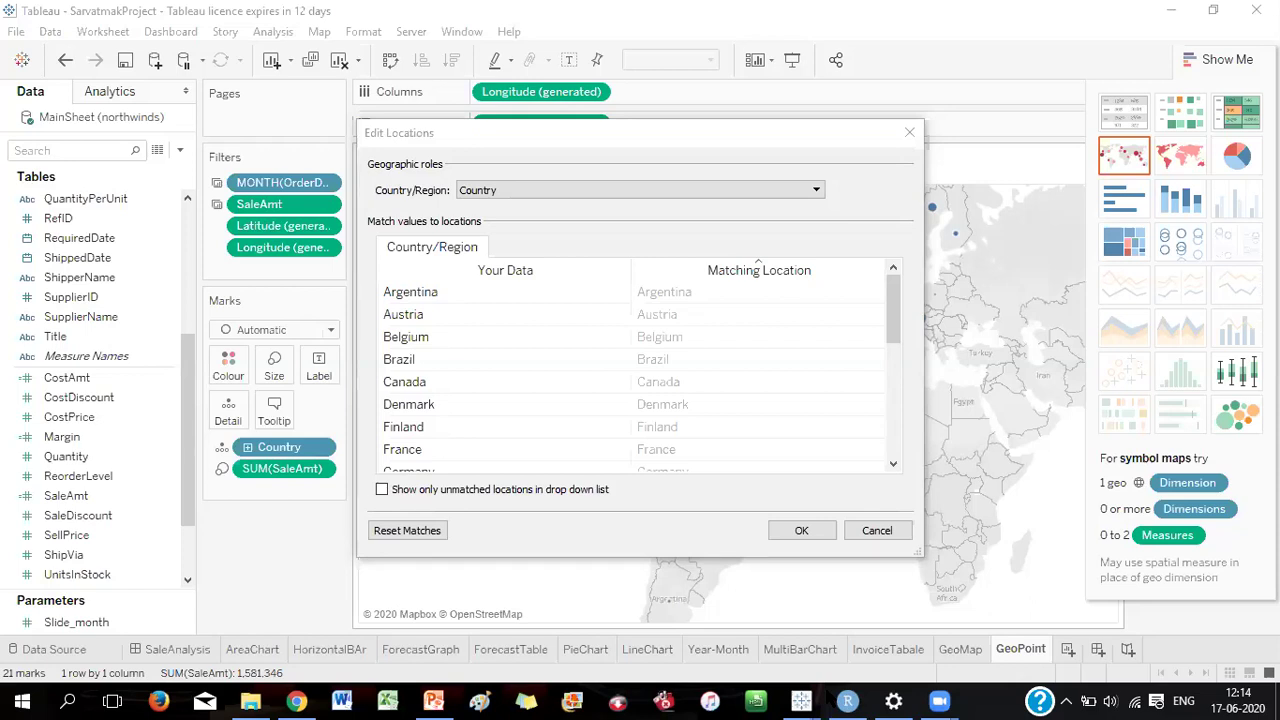
click(908, 135)
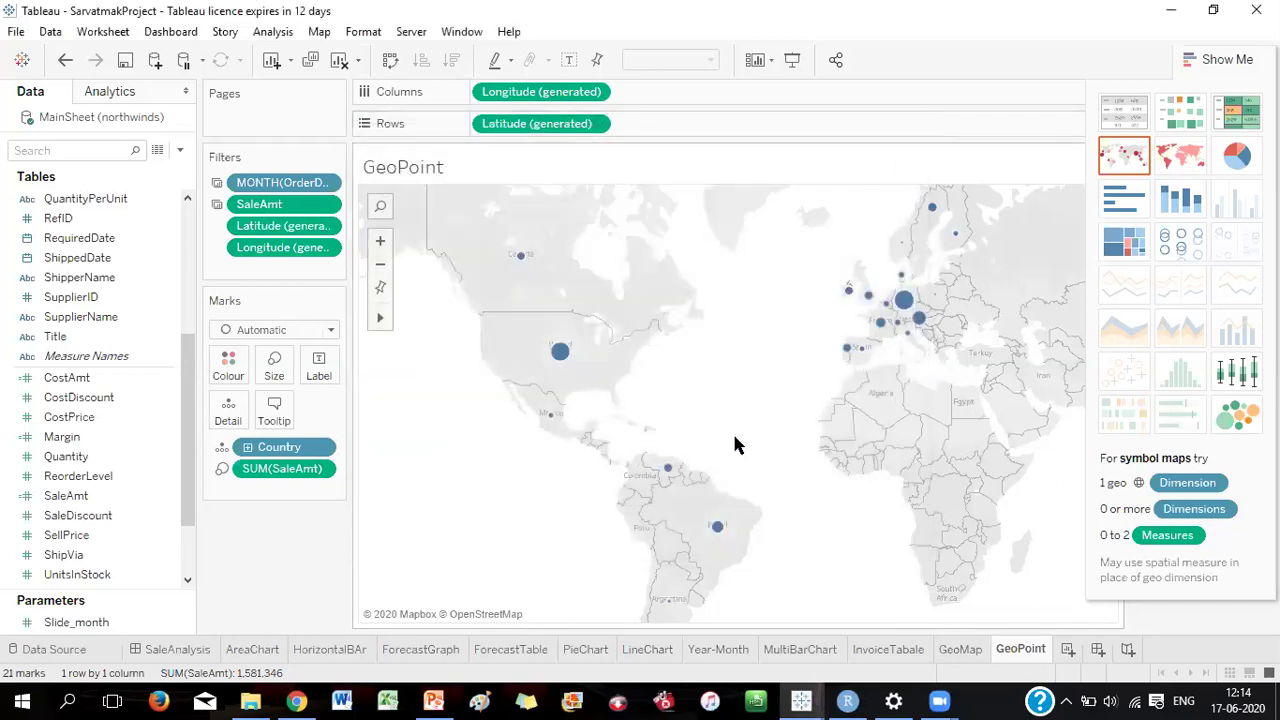
Remove the generated longitude and latitude from the GeoPoint sheet's columns and rows, and Country from its marks
right_click(539, 94)
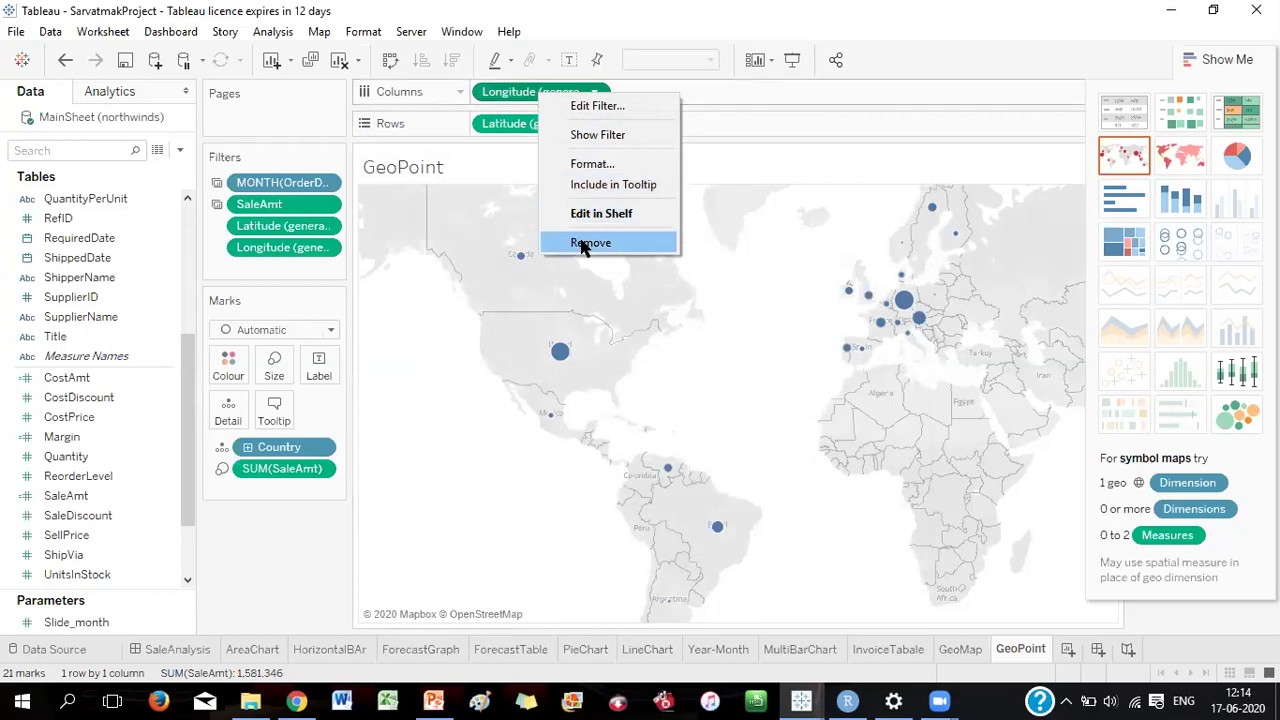
click(588, 243)
right_click(532, 134)
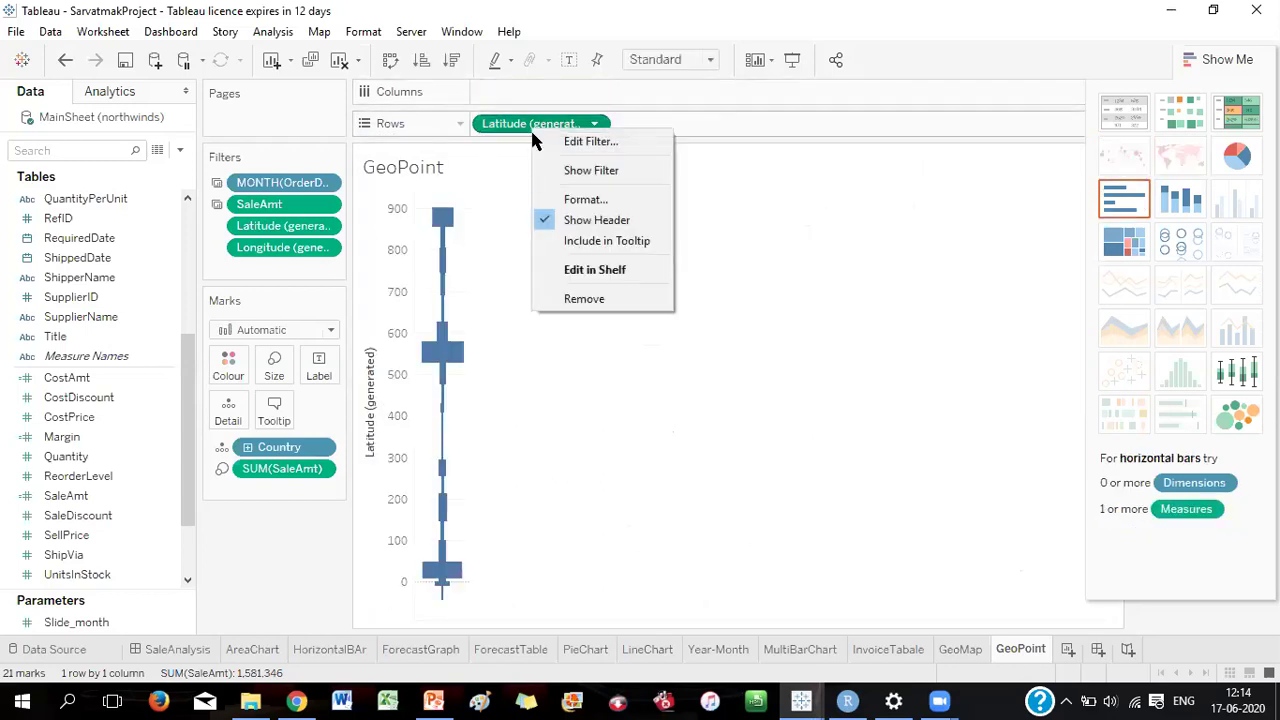
click(584, 298)
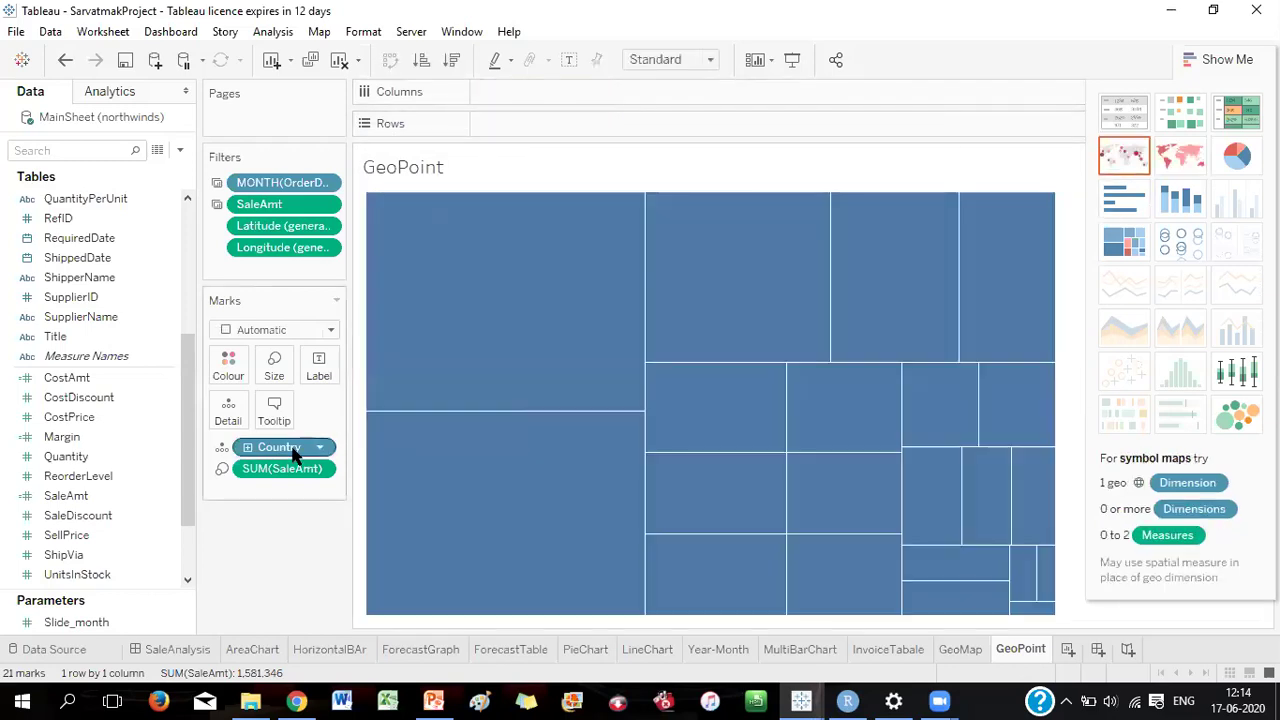
right_click(289, 453)
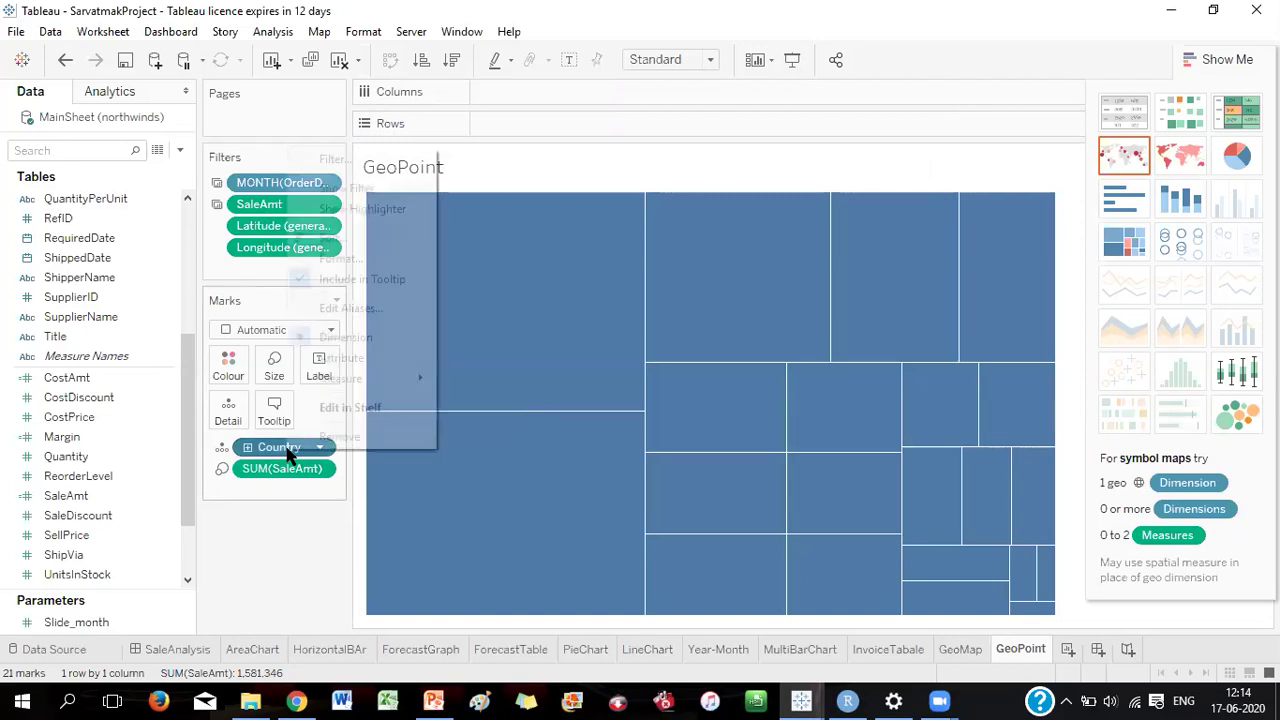
click(340, 437)
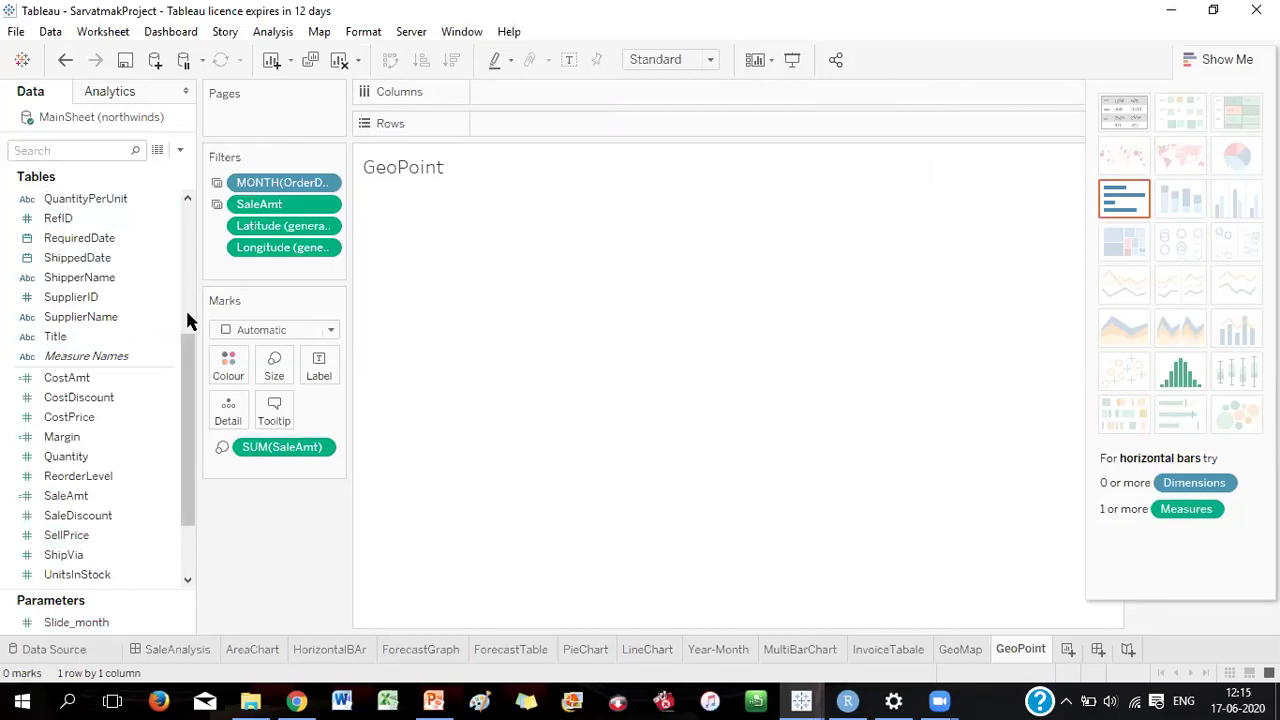
Create a new worksheet and place the Country hierarchy on its rows
drag(186, 351, 189, 206)
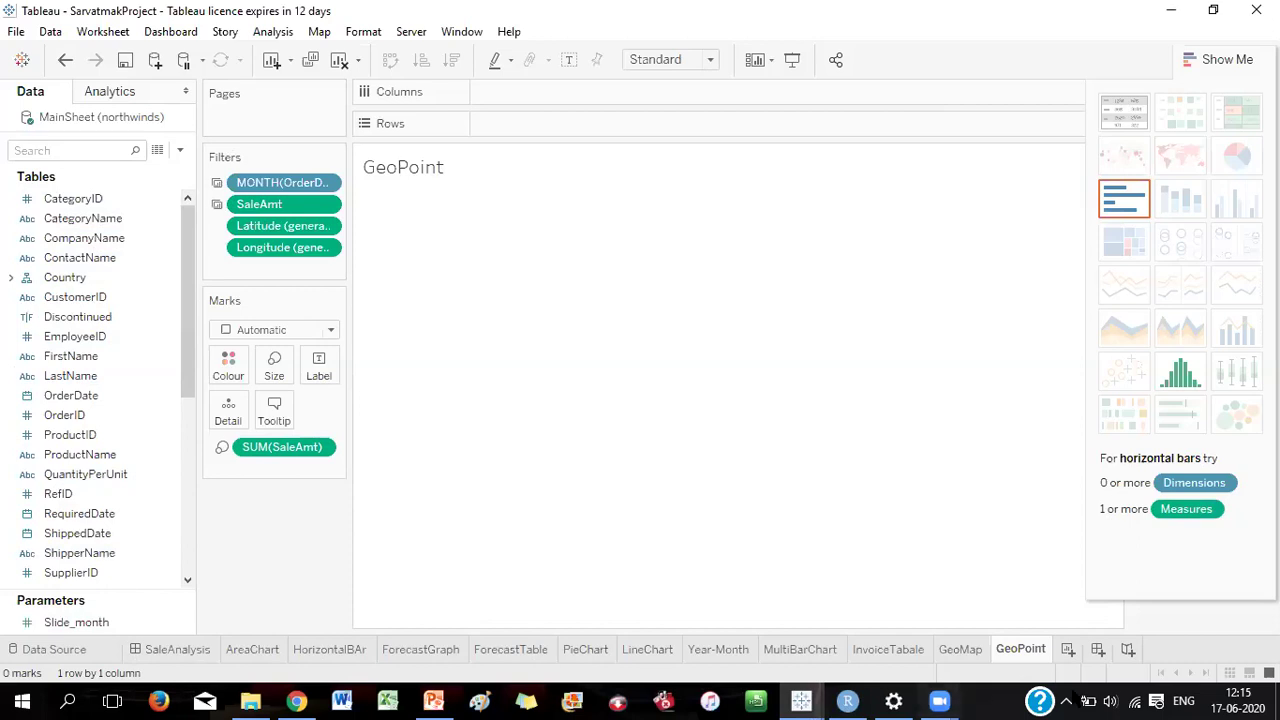
click(1068, 650)
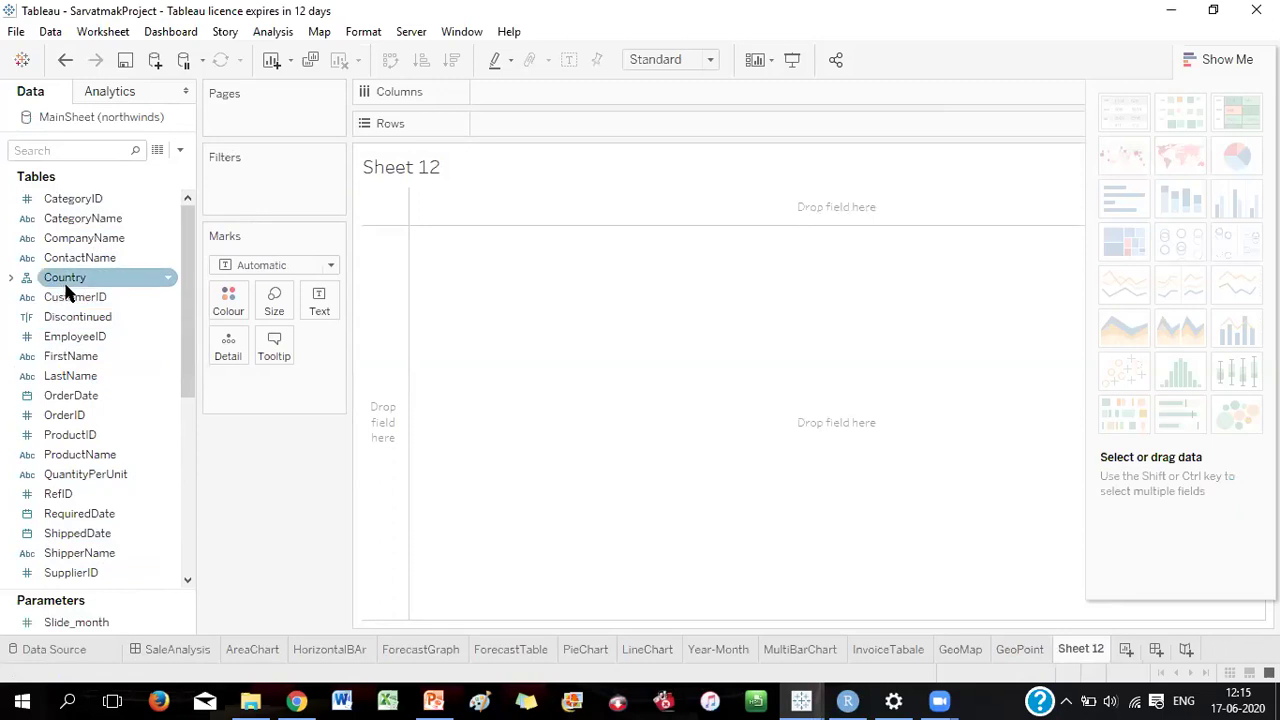
mouse_move(67, 285)
mouse_down()
mouse_move(447, 180)
mouse_move(510, 133)
mouse_up()
Place SaleAmt on the columns of Sheet 12 and convert the chart into a symbol map
drag(190, 376, 189, 455)
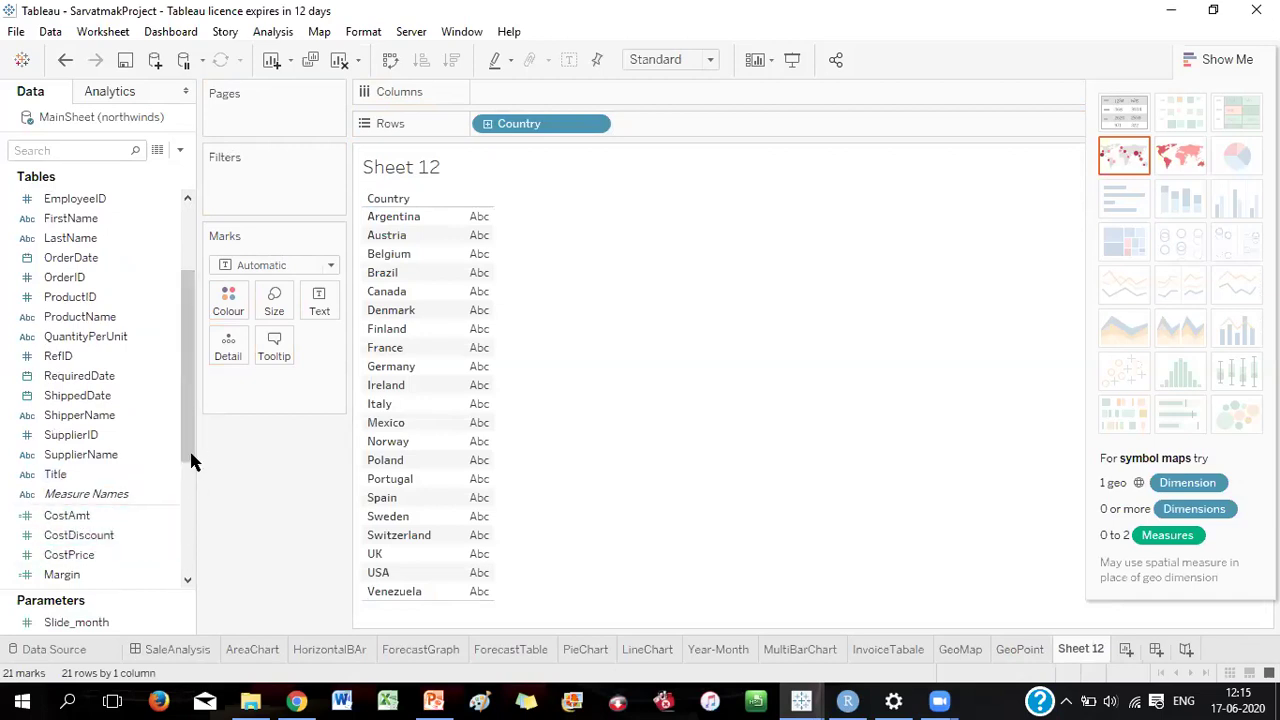
click(187, 580)
click(187, 580)
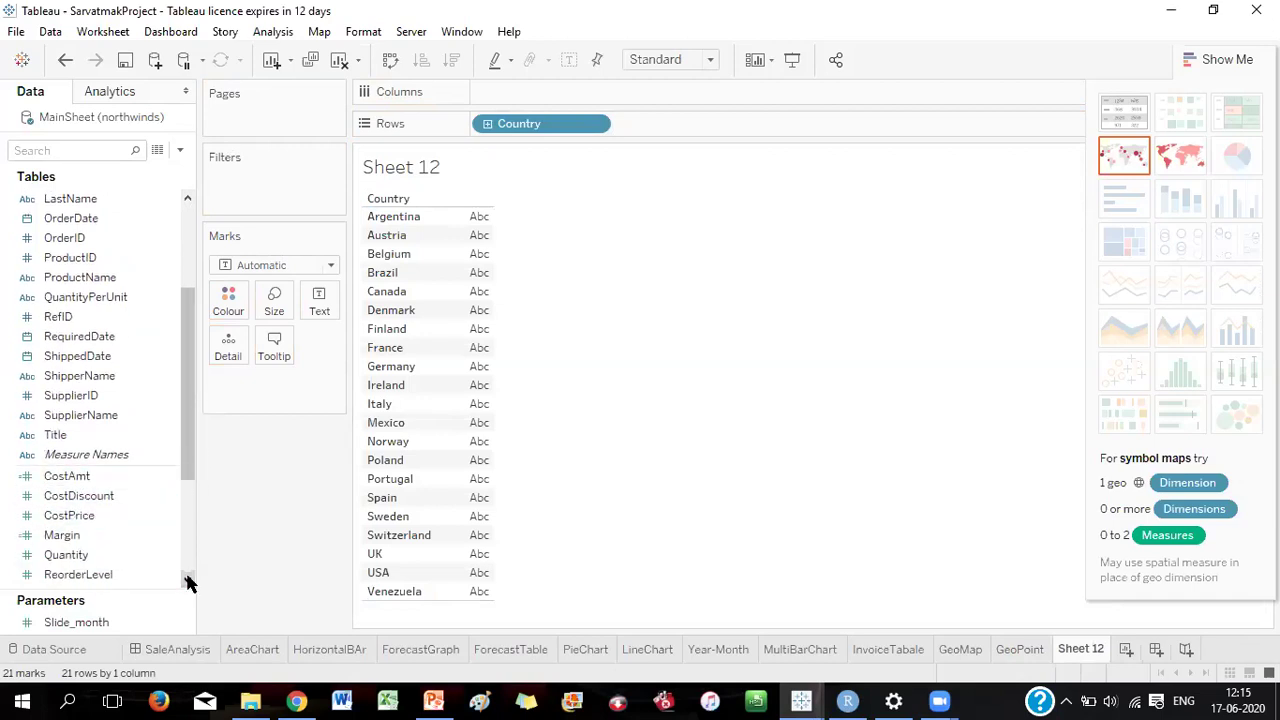
drag(191, 466, 538, 87)
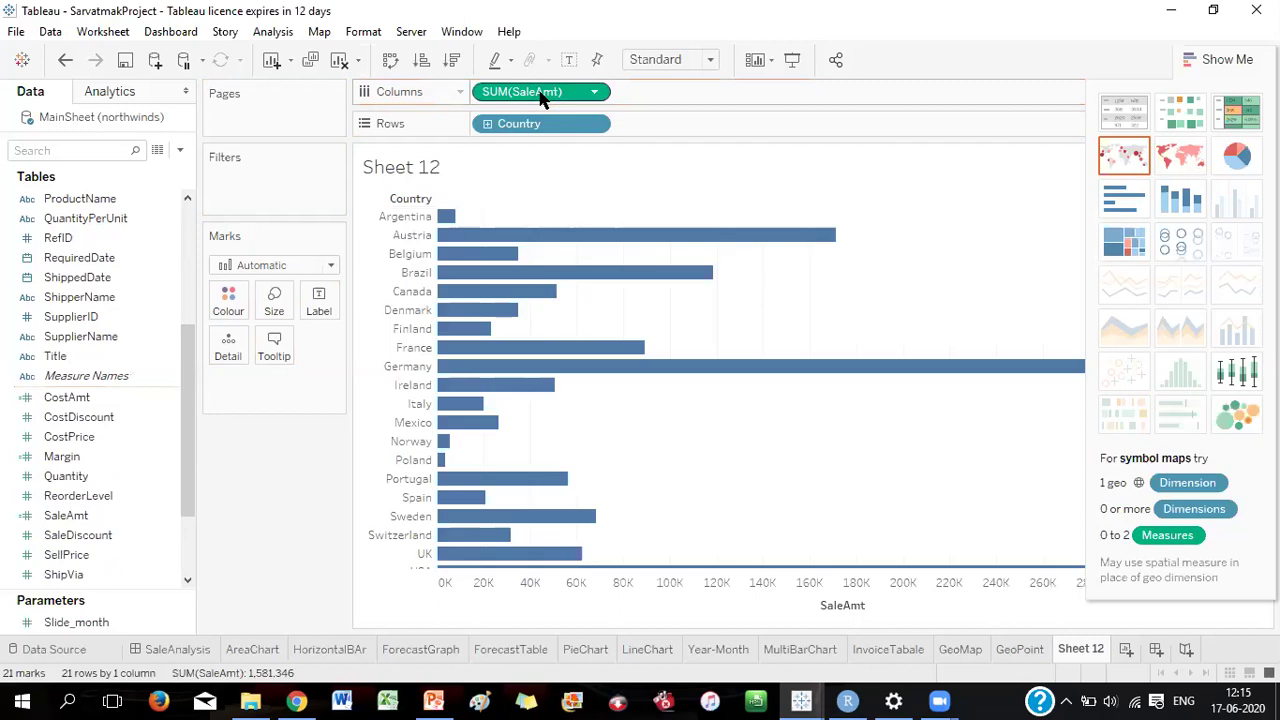
click(1116, 152)
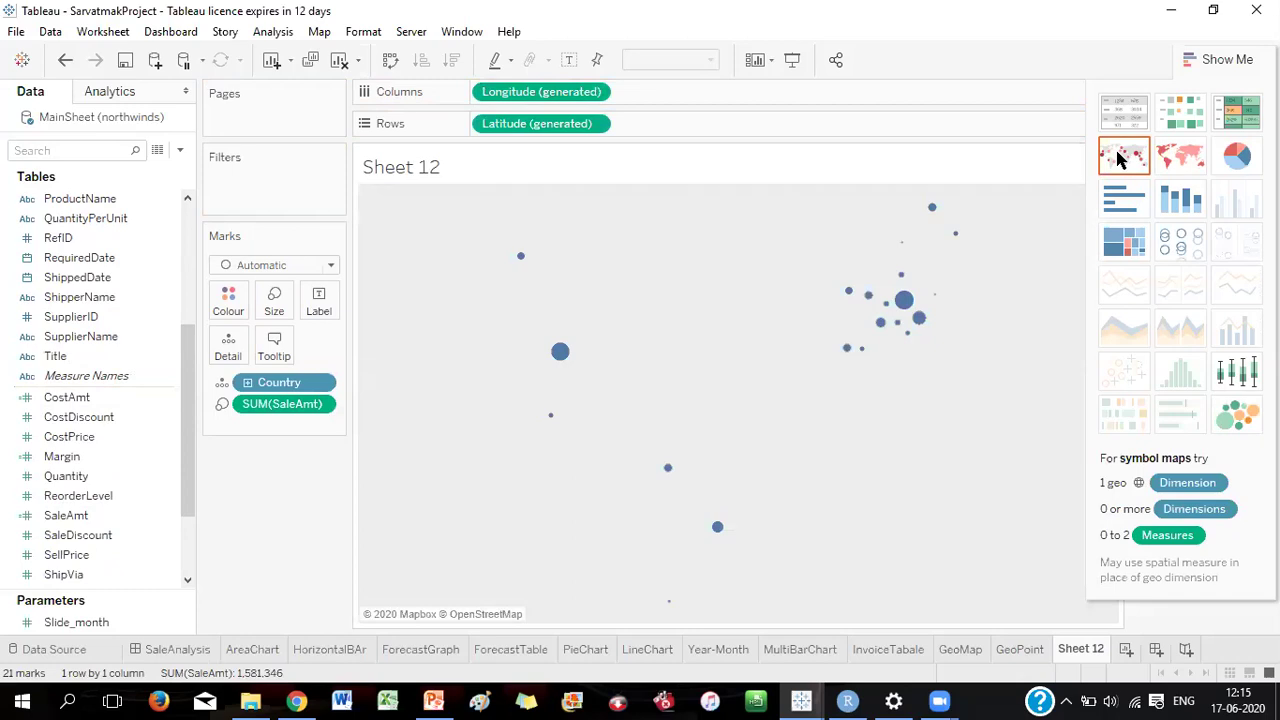
Read the Austria mark's tooltip on the Sheet 12 map and inspect the location matching for the countries
mouse_move(917, 323)
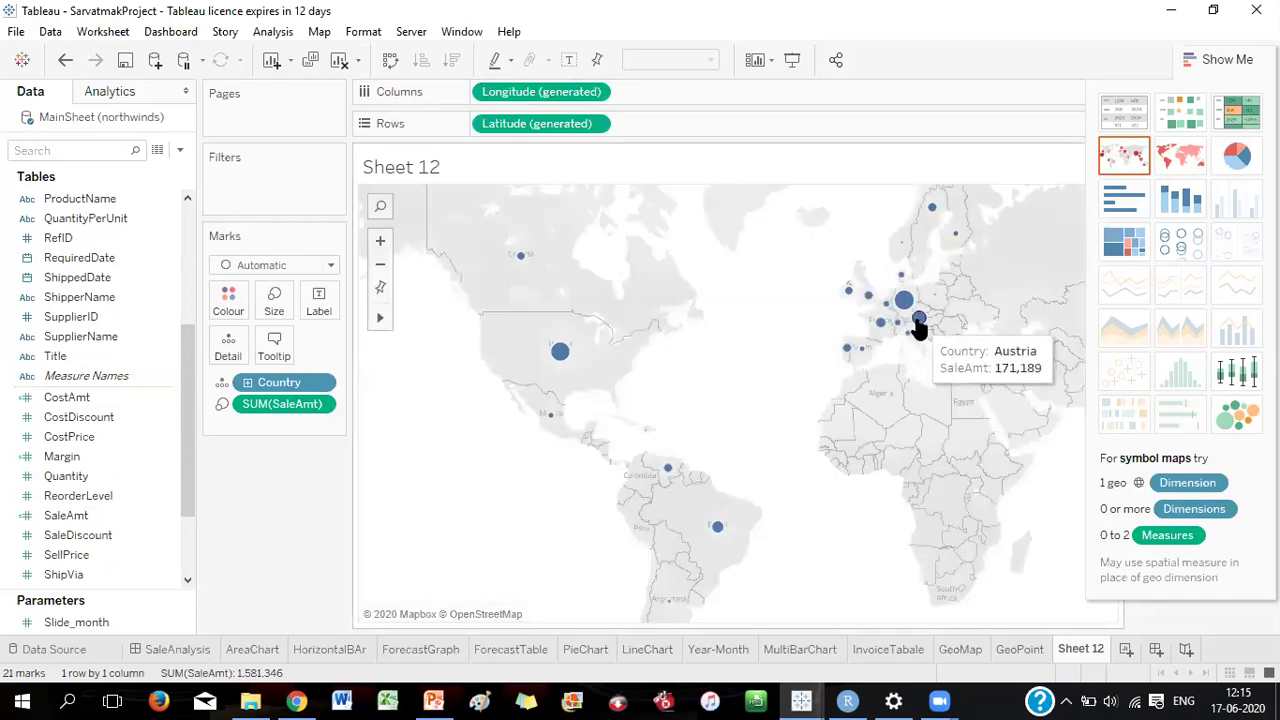
right_click(917, 323)
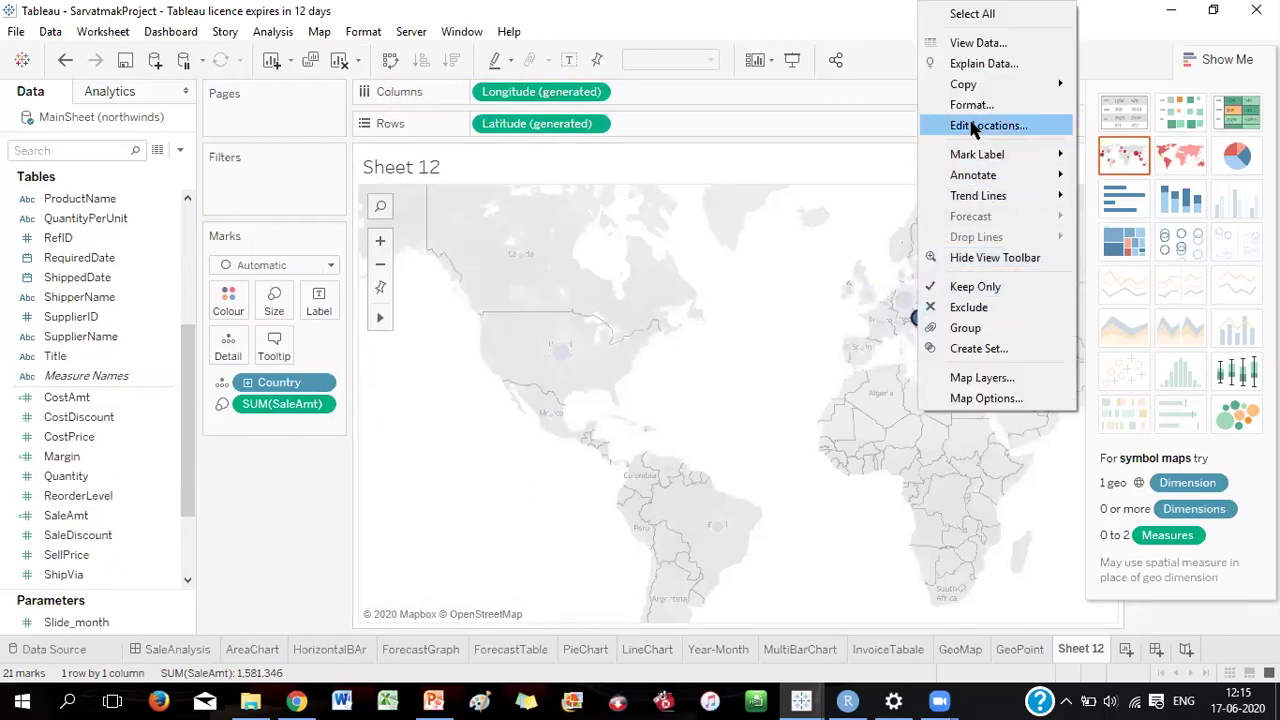
click(970, 126)
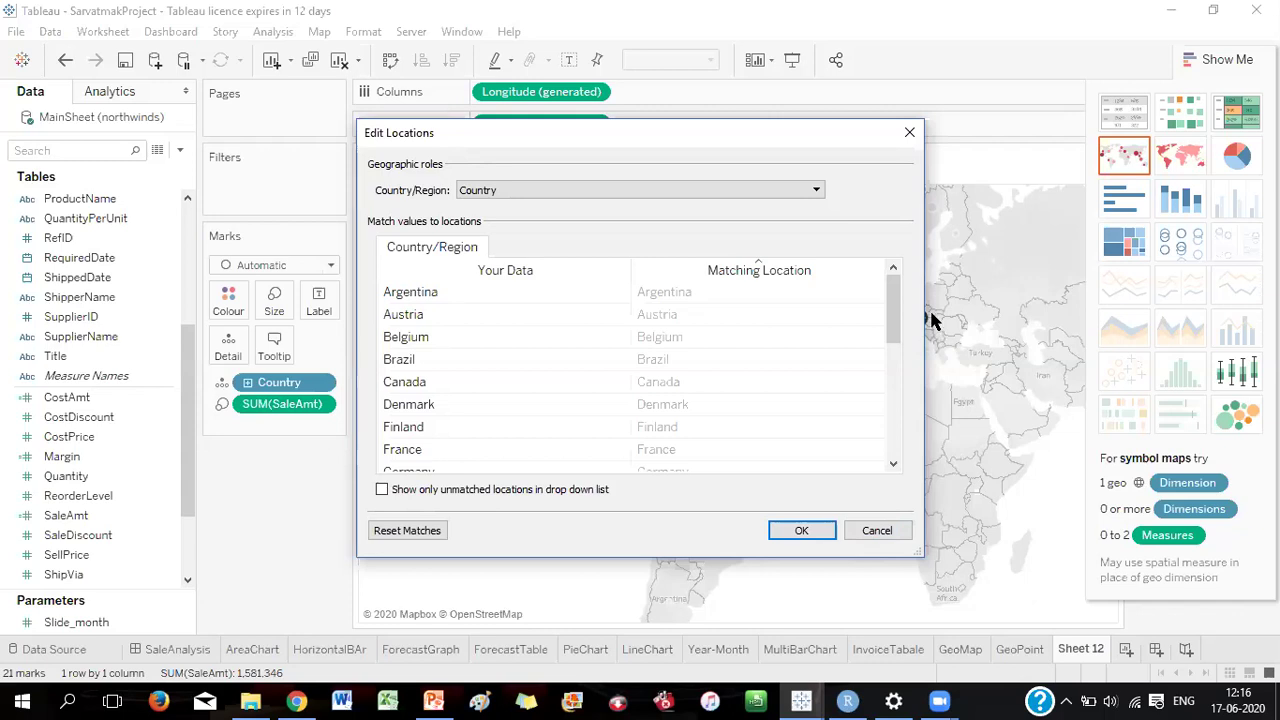
drag(891, 300, 883, 263)
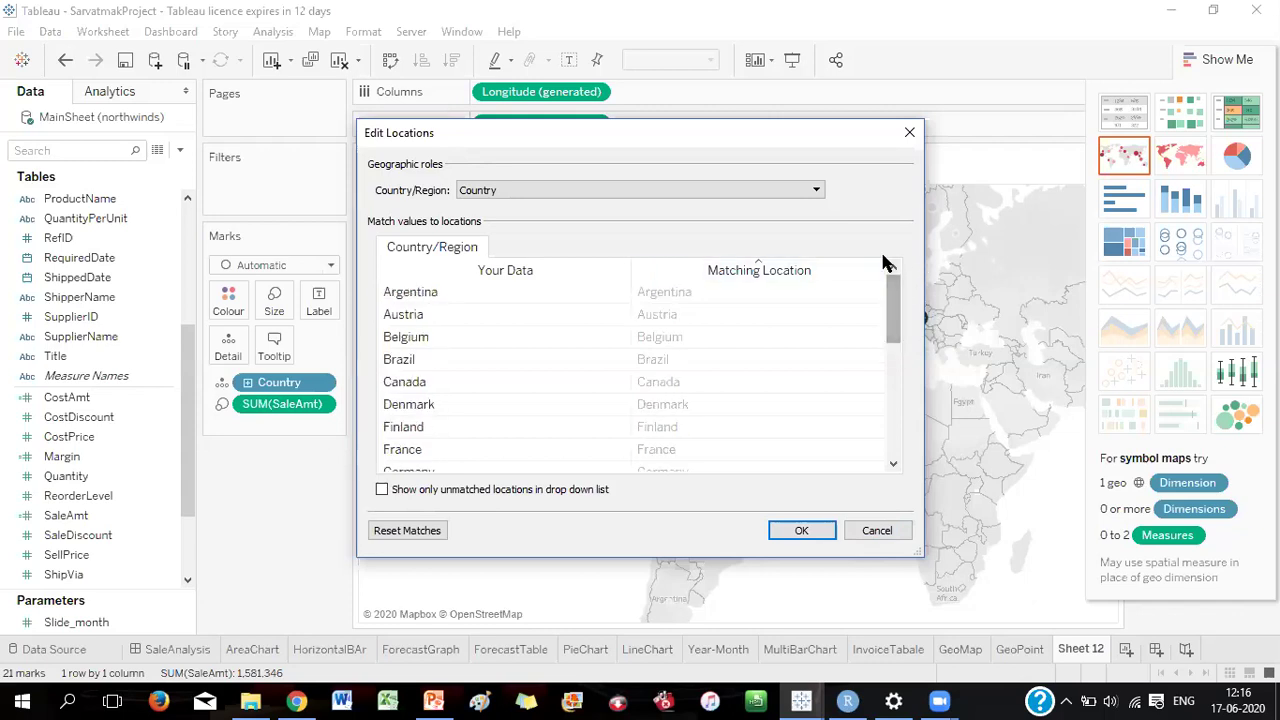
click(910, 133)
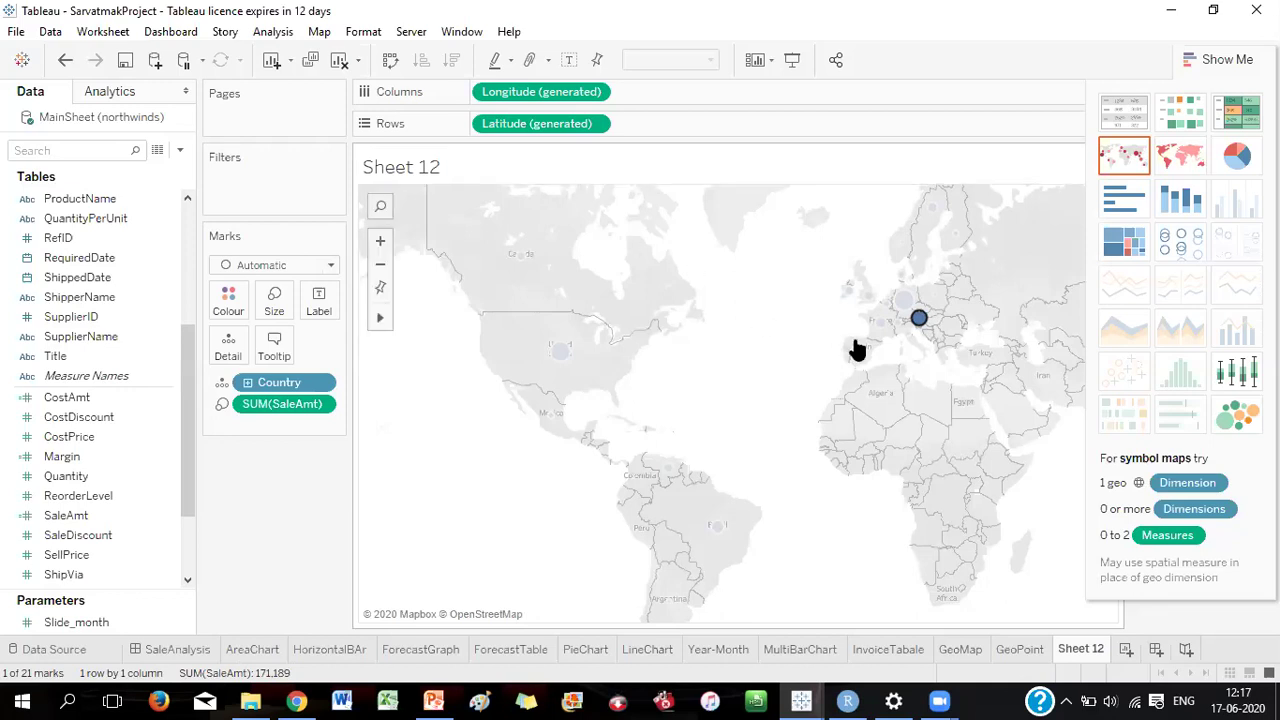
right_click(924, 407)
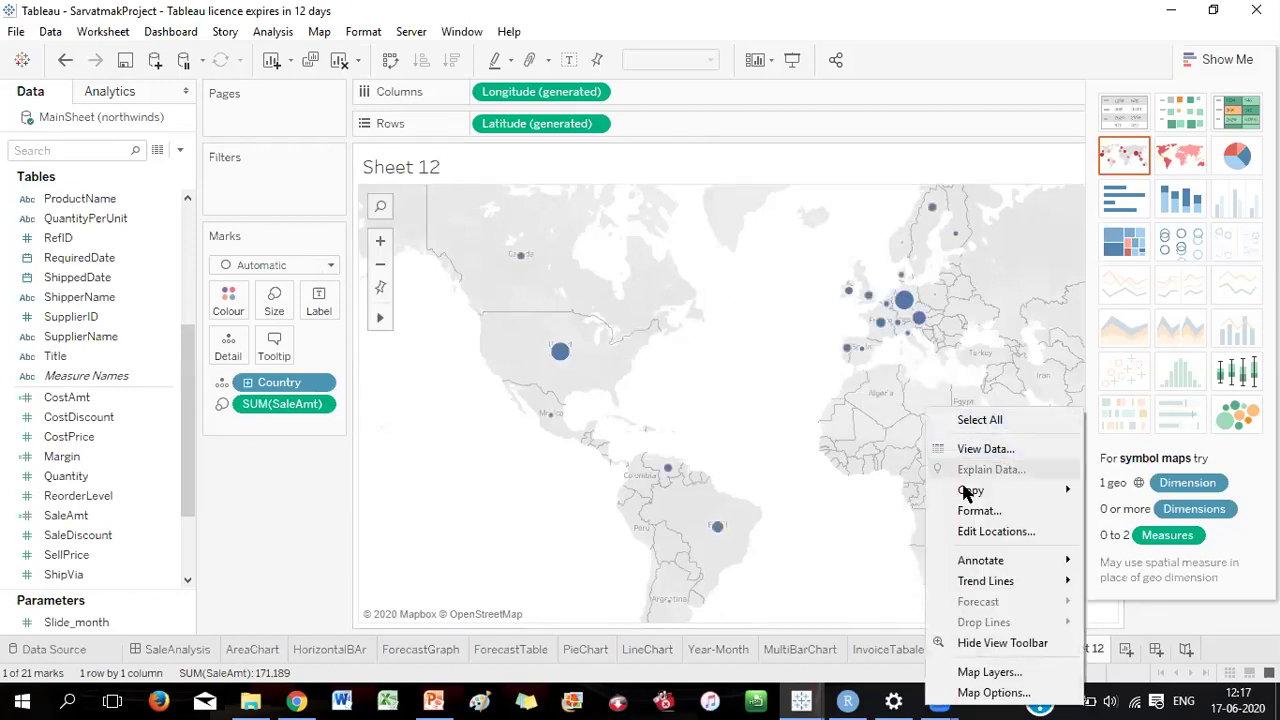
click(676, 349)
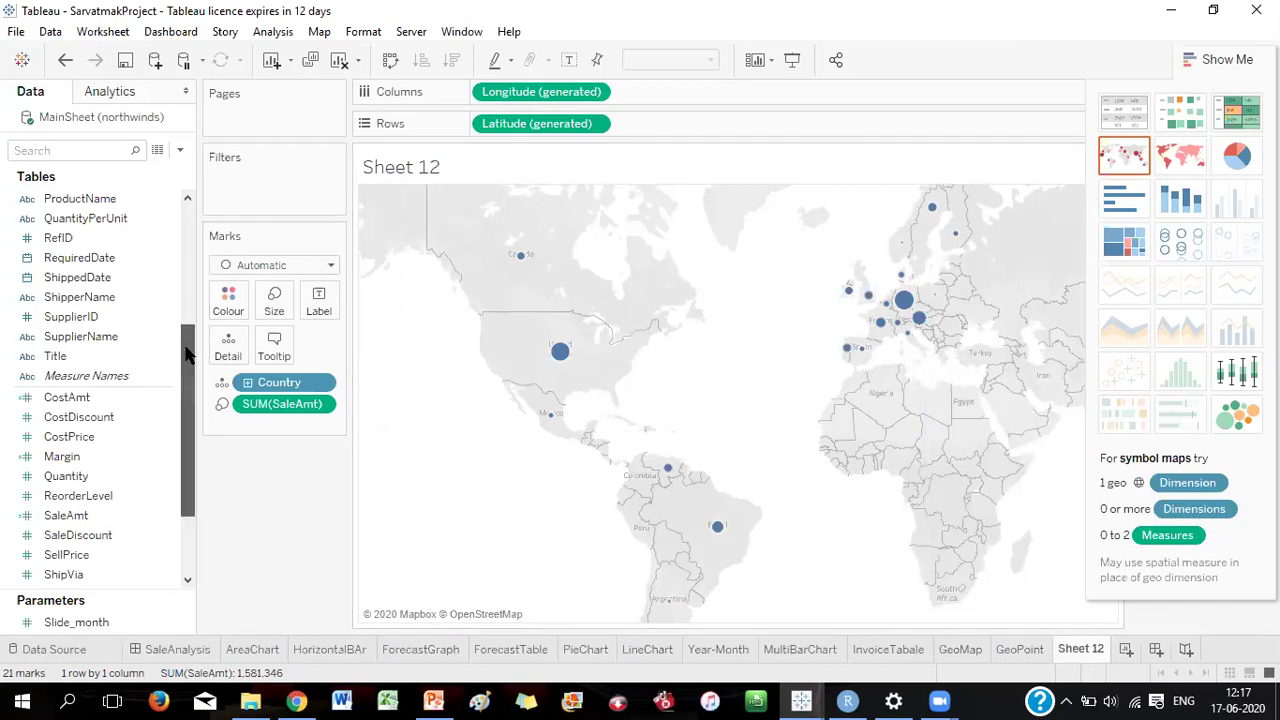
Look through the MainSheet fields from the generated latitude and longitude up to the Country hierarchy
drag(186, 355, 186, 397)
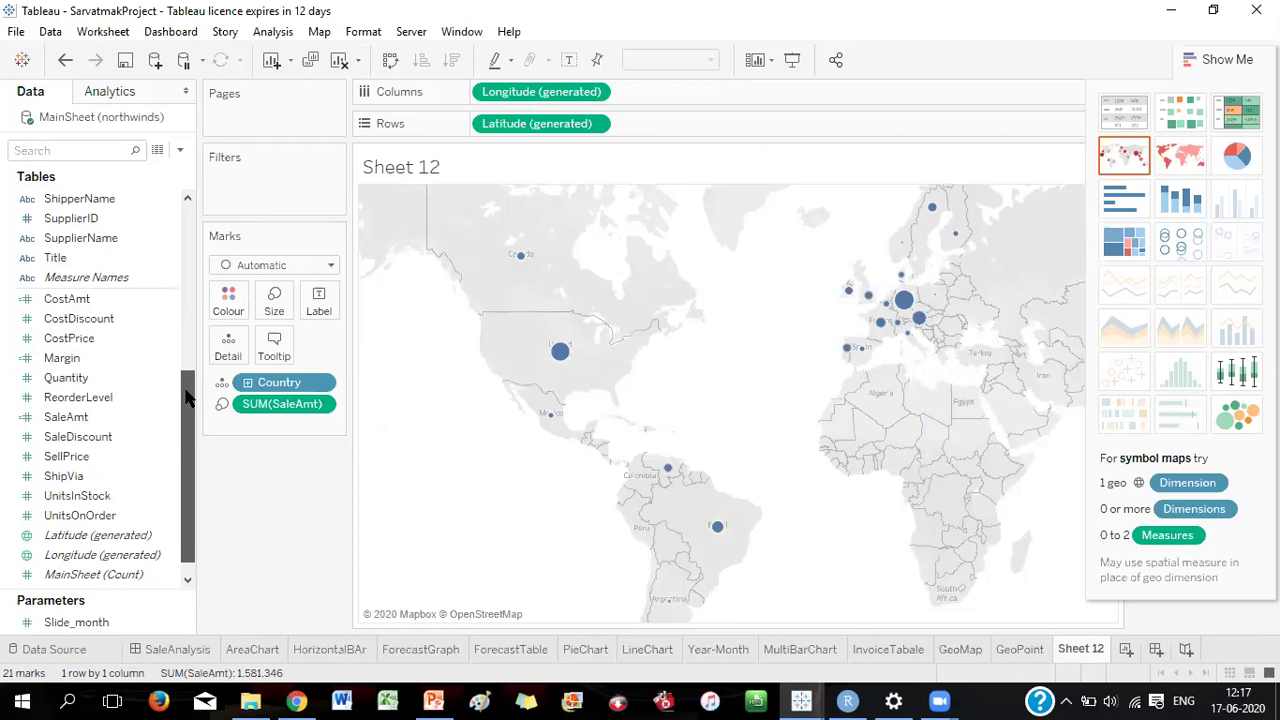
scroll(186, 397, up, 1)
mouse_move(186, 395)
mouse_down()
mouse_move(192, 362)
mouse_move(190, 429)
mouse_move(194, 396)
mouse_up()
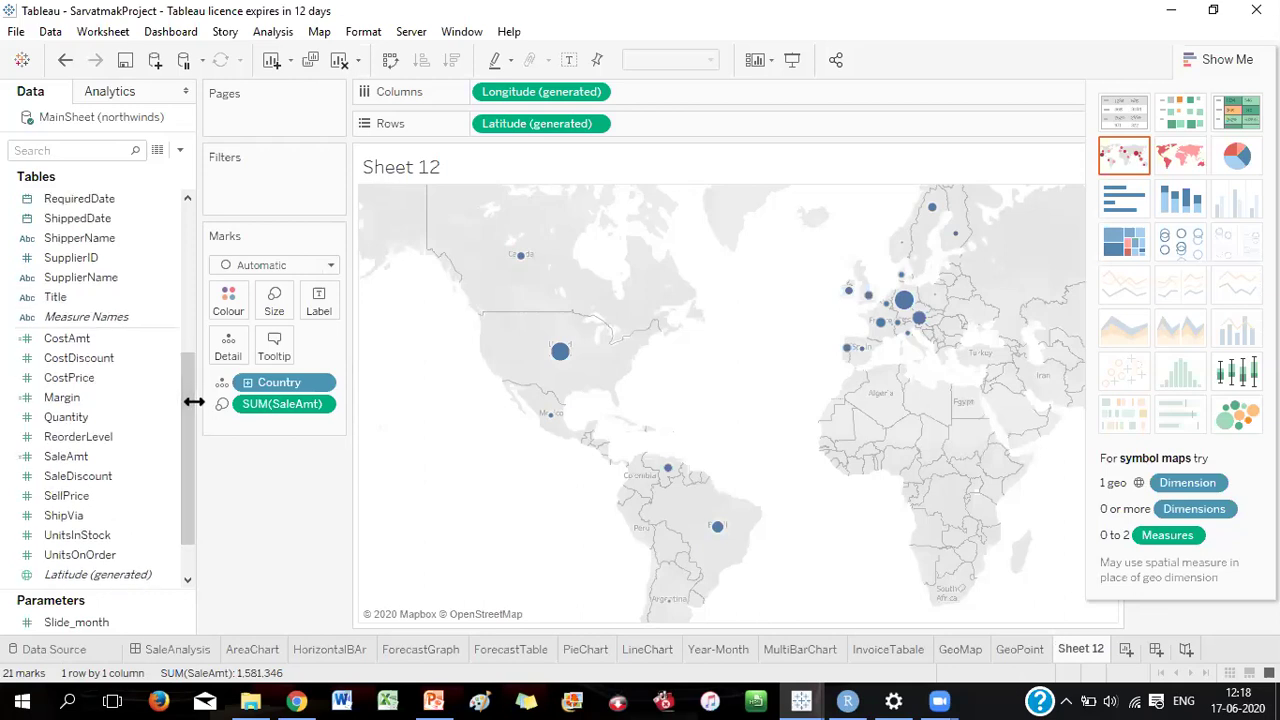
click(187, 199)
click(187, 199)
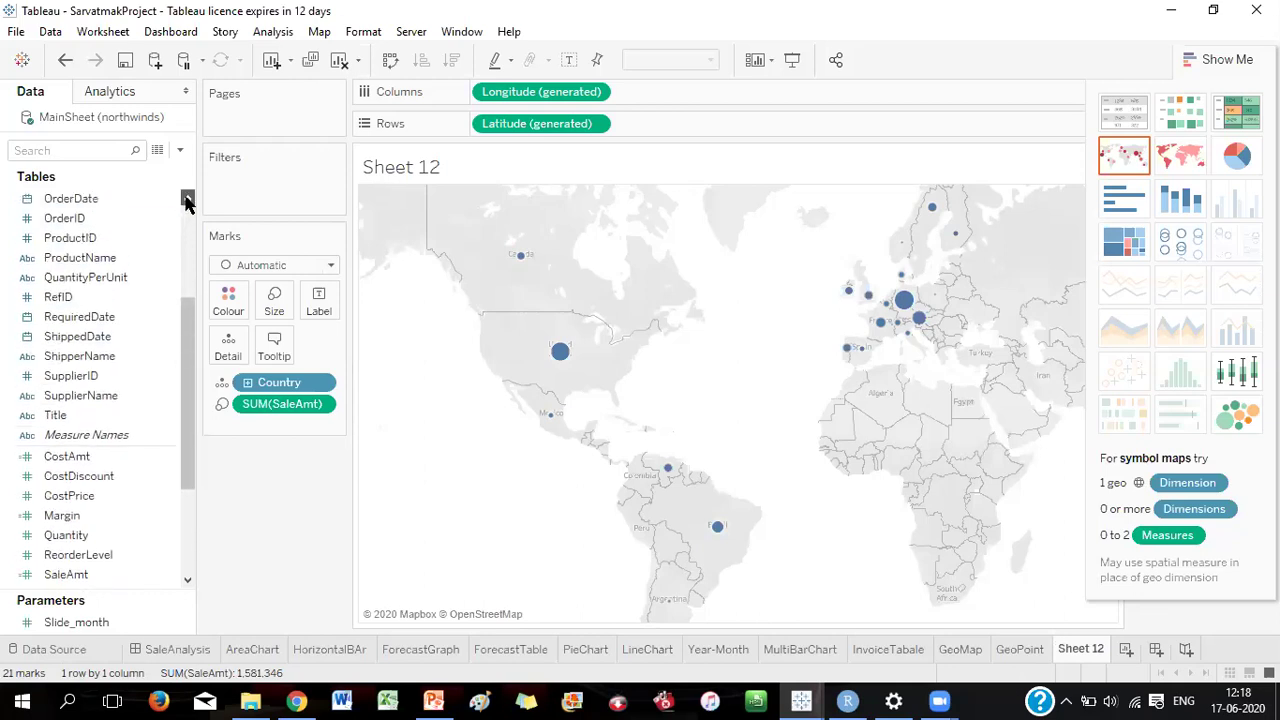
click(187, 199)
click(187, 199)
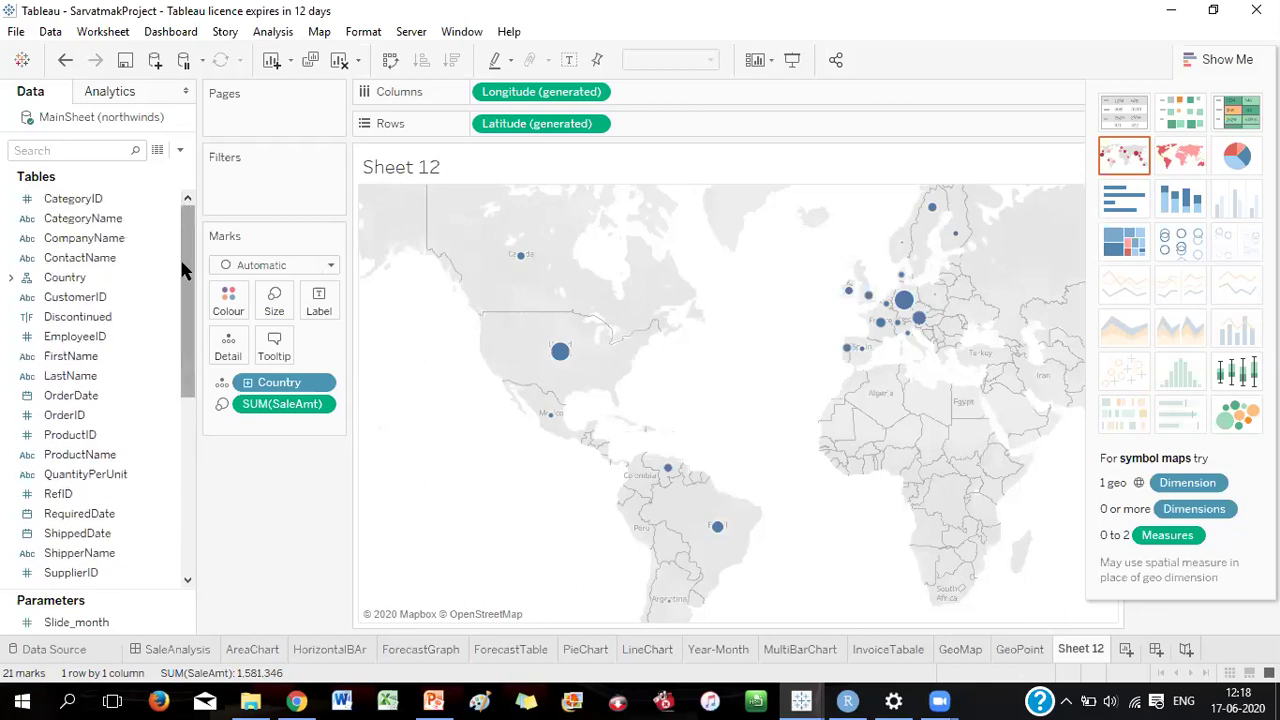
Check Sheet 12's matching of countries to locations once more and cancel without editing
right_click(907, 385)
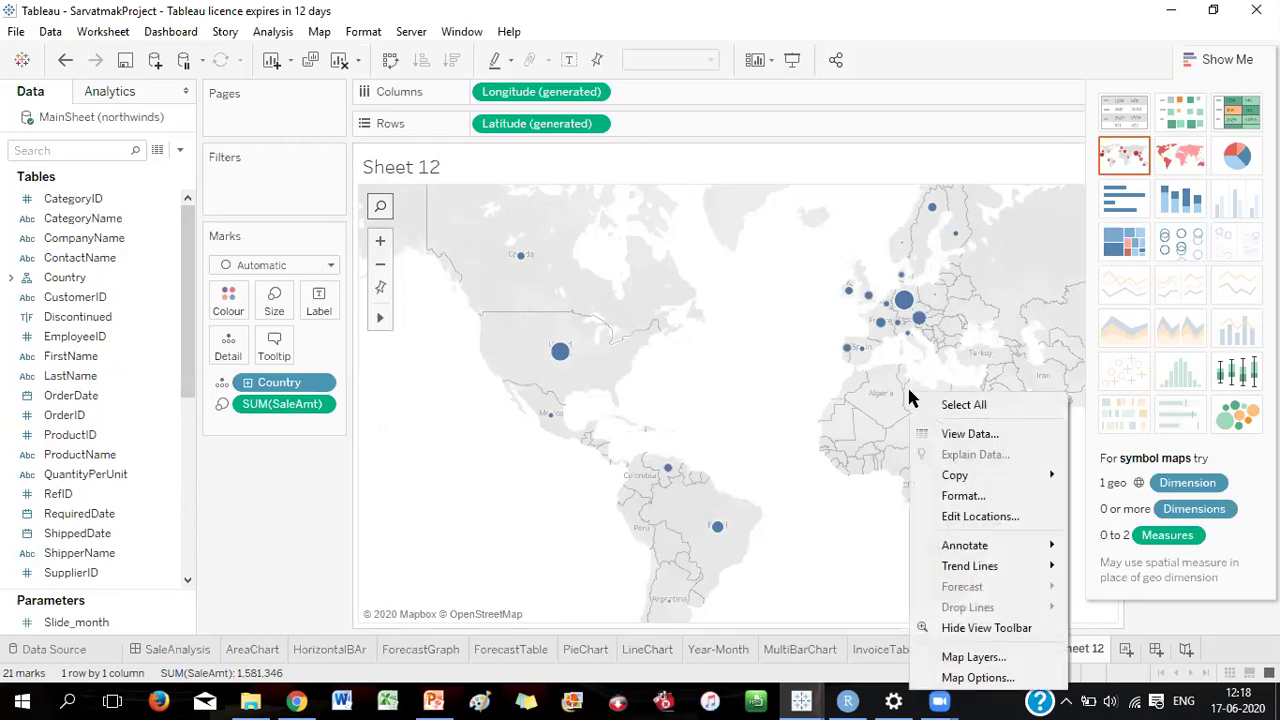
click(963, 517)
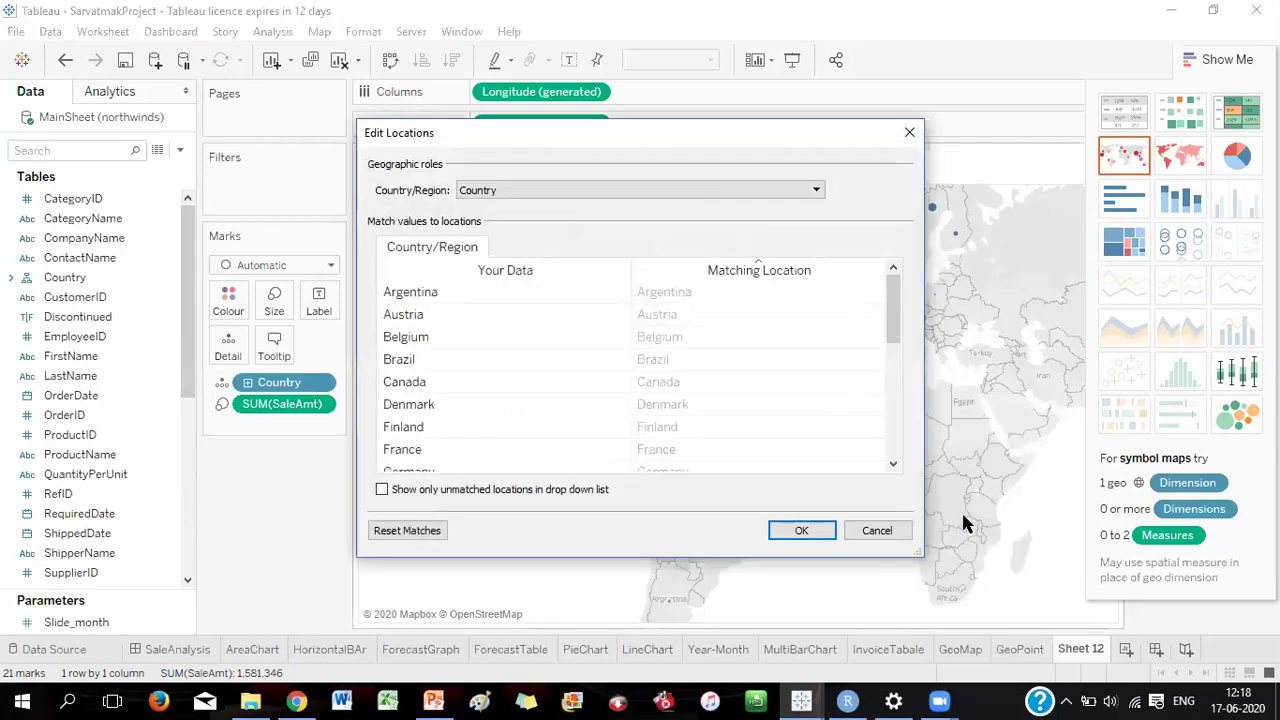
click(878, 532)
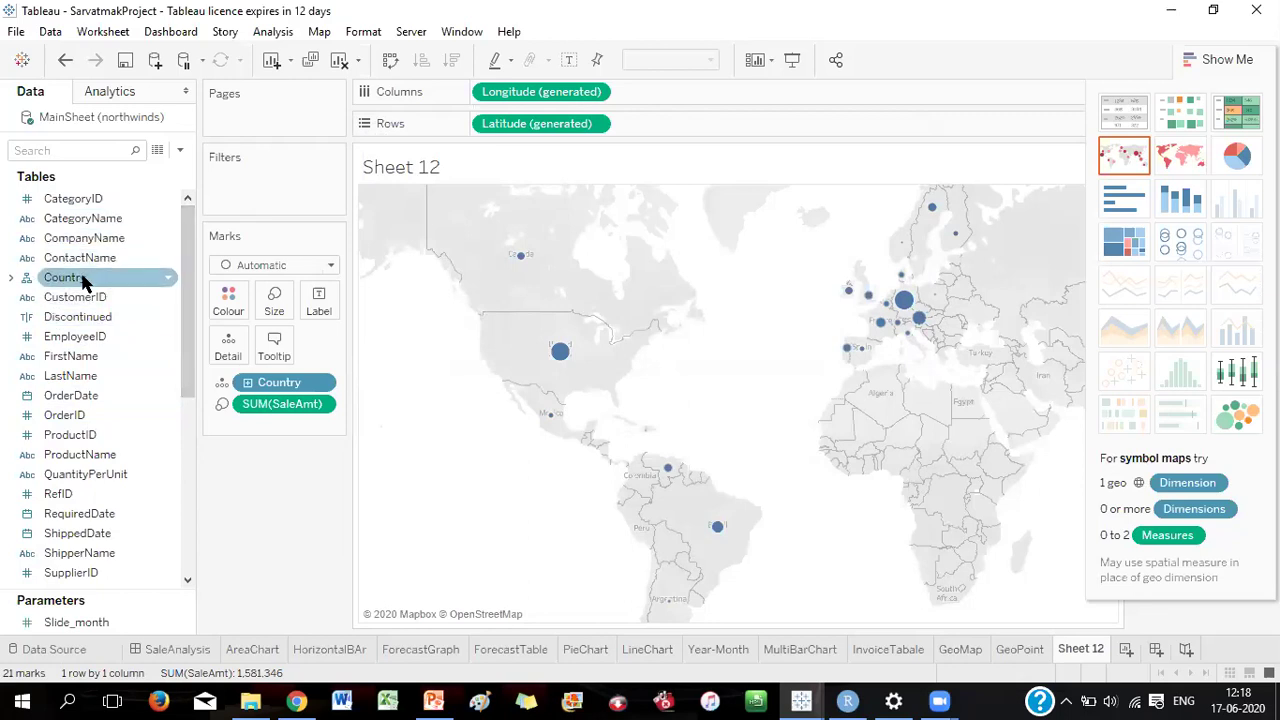
Expand the Country hierarchy and place City on the rows before the generated latitude
right_click(166, 283)
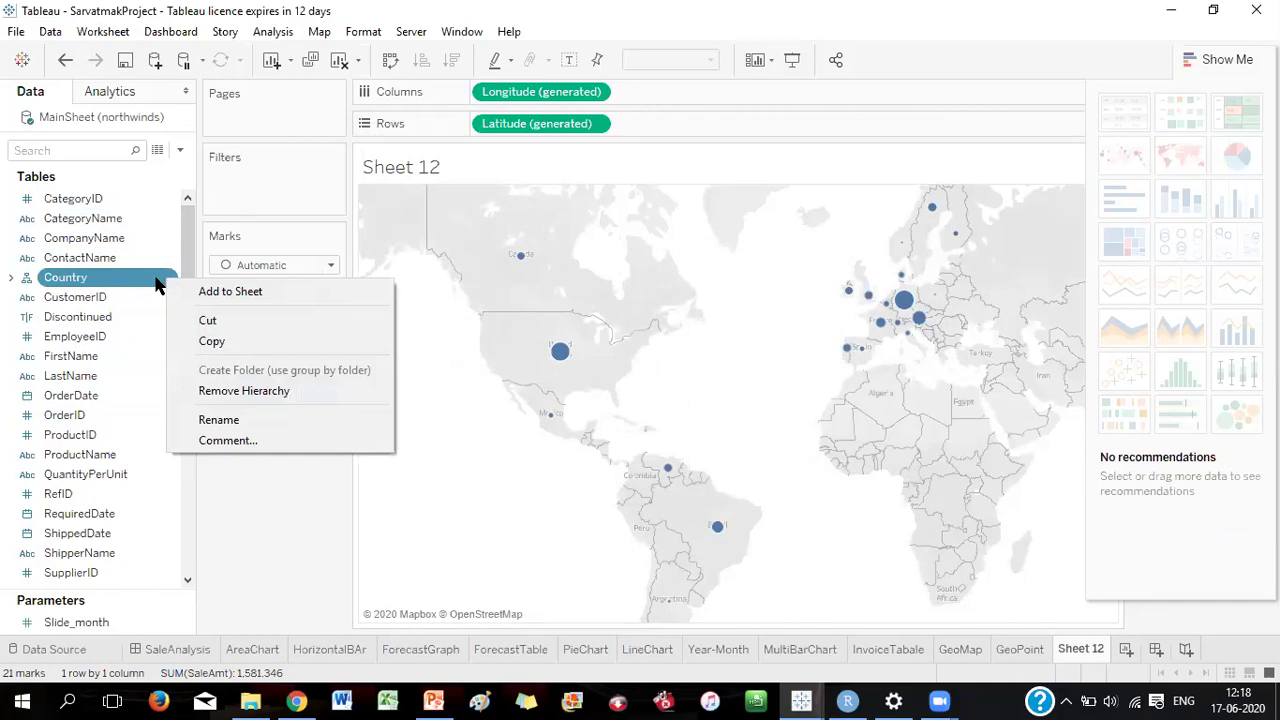
click(160, 280)
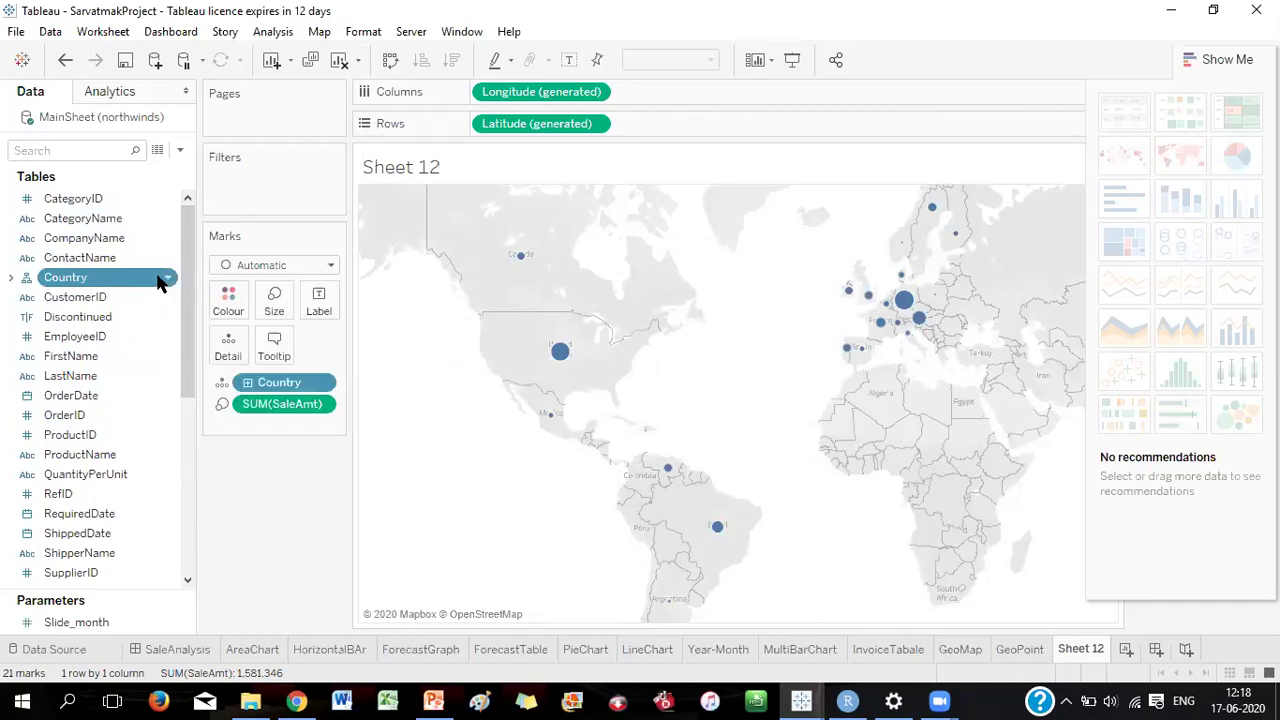
click(11, 278)
drag(78, 318, 666, 122)
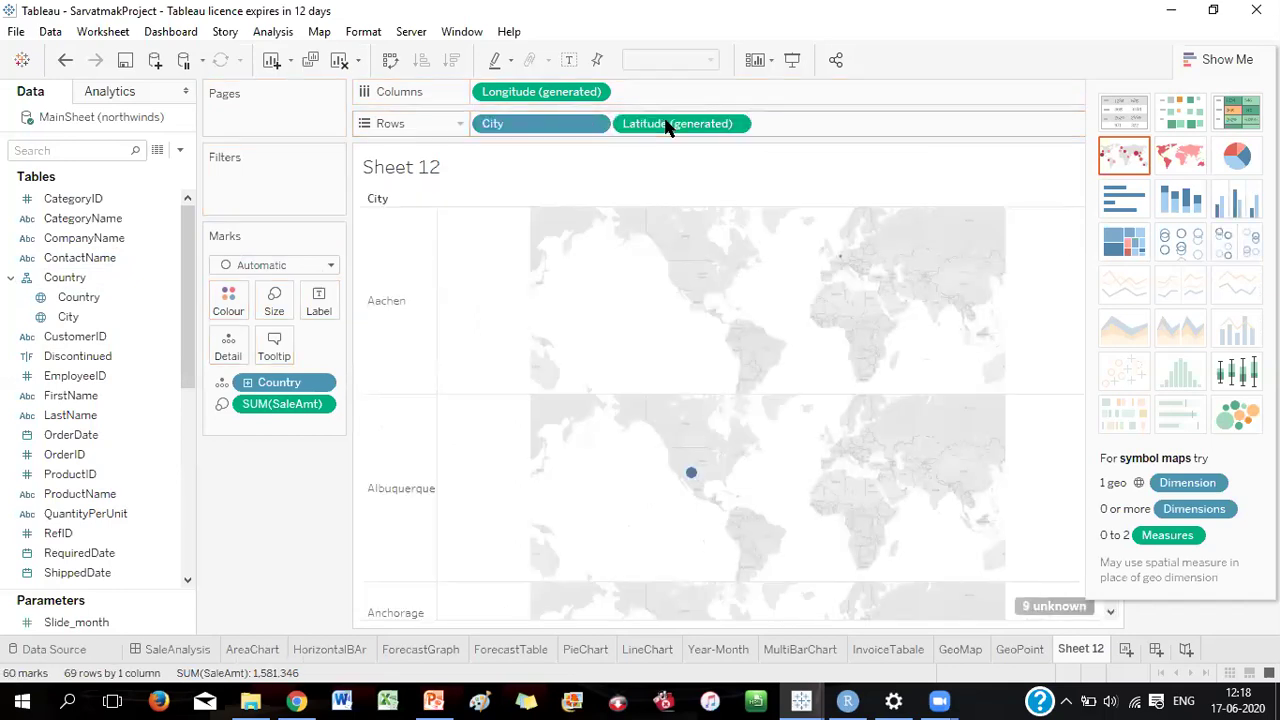
right_click(546, 127)
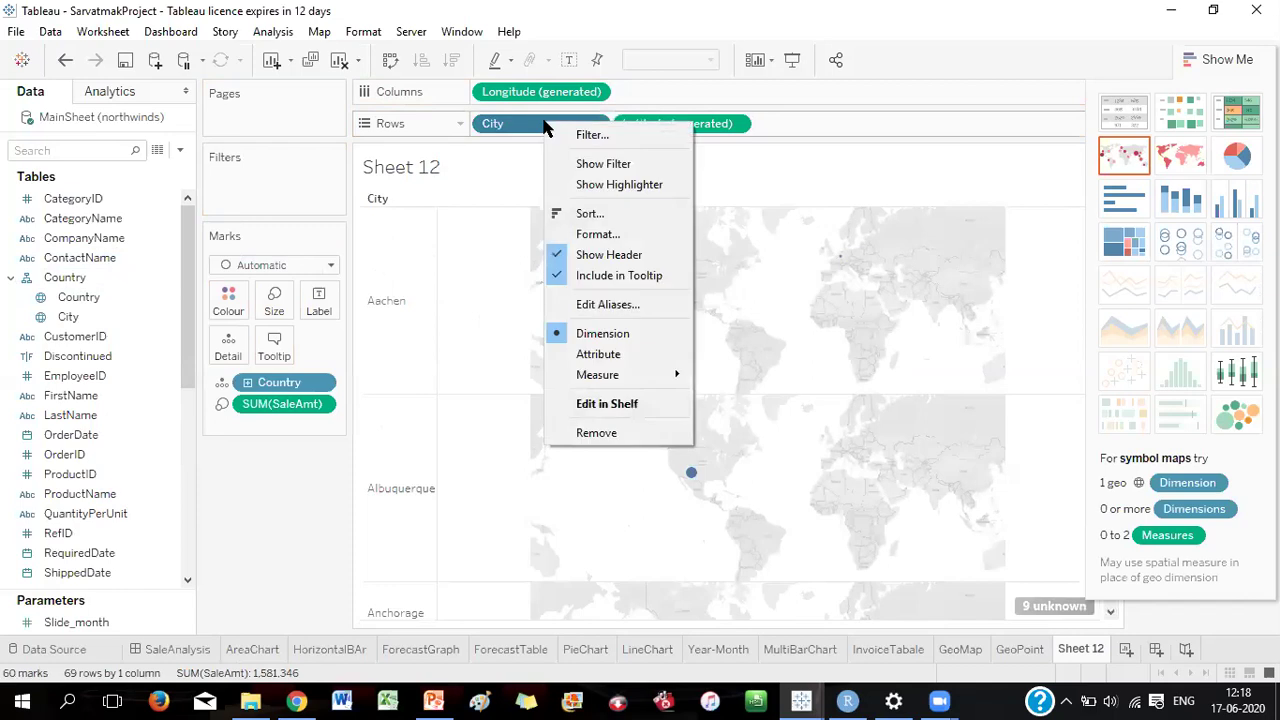
click(1017, 318)
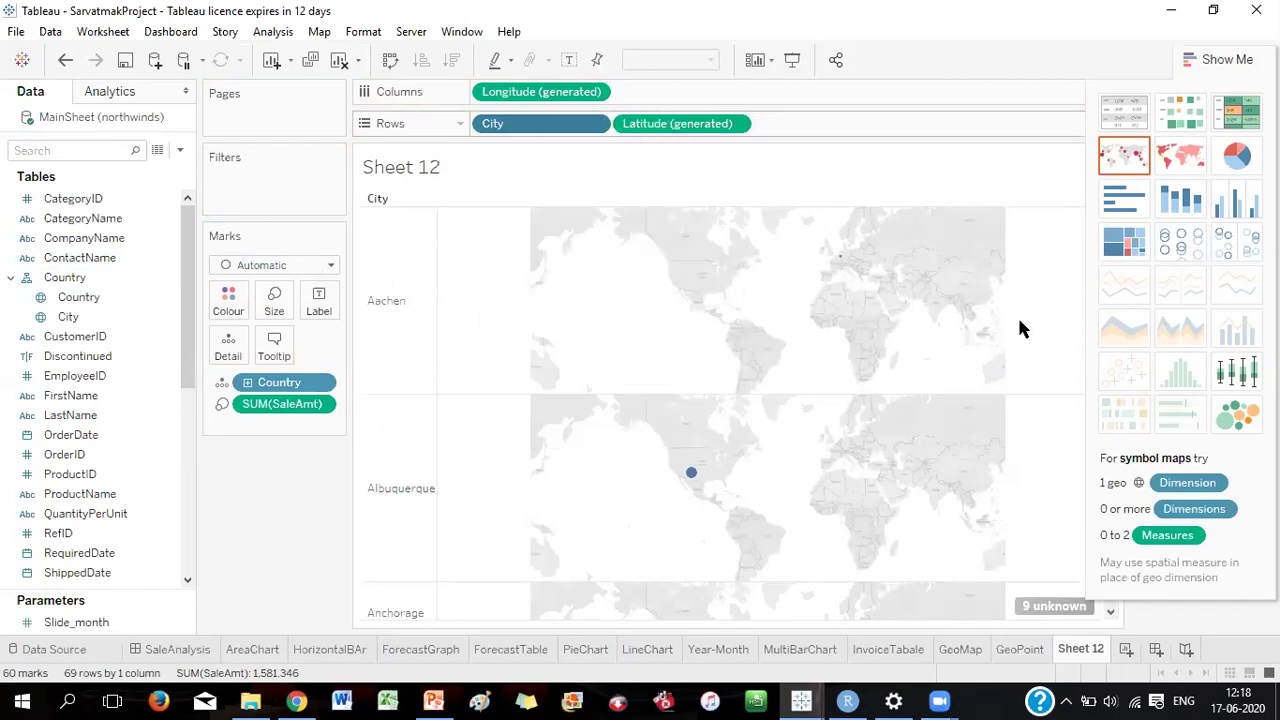
Open the location editor for the unknown City values and look through the city list for ambiguous or substituted matches
click(1053, 606)
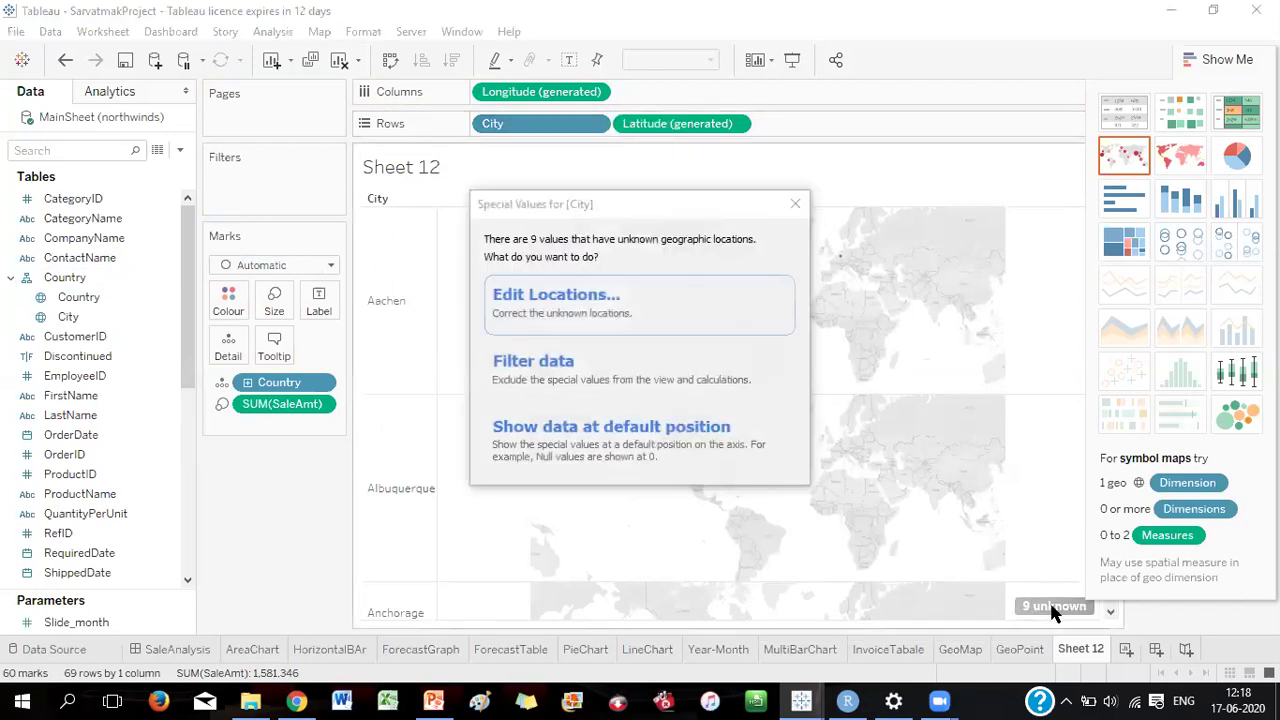
click(572, 300)
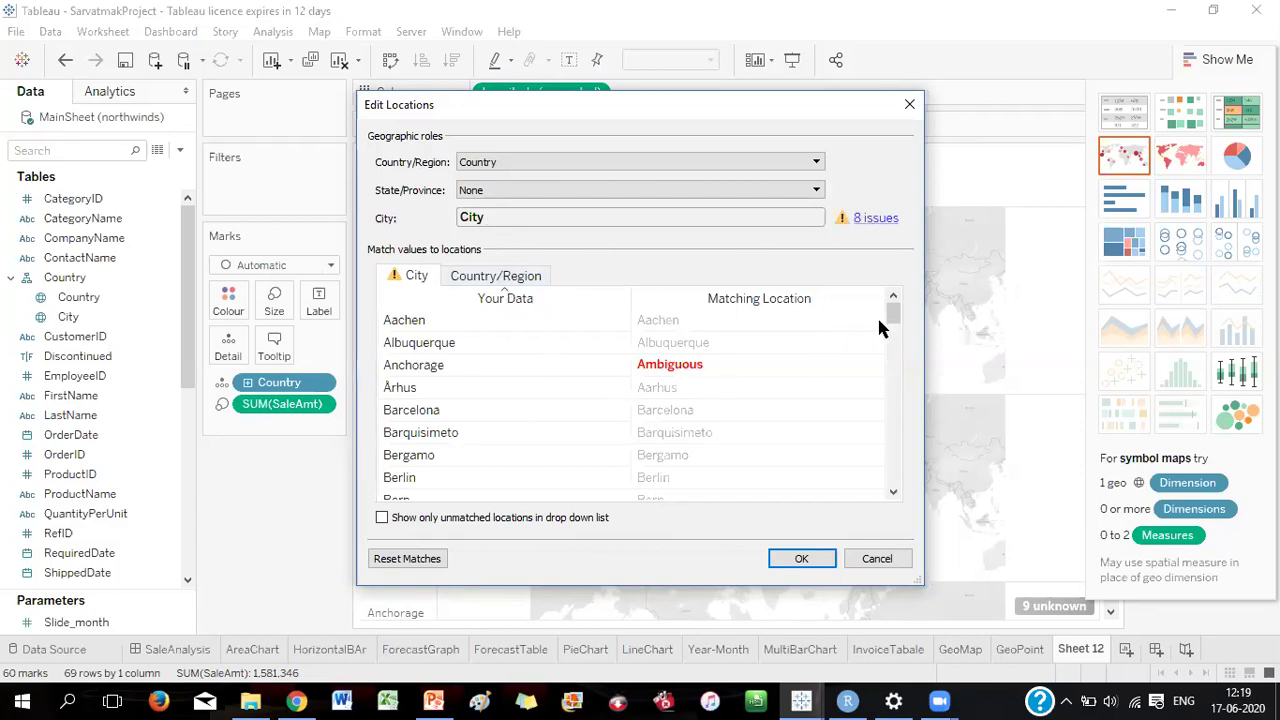
drag(892, 313, 898, 350)
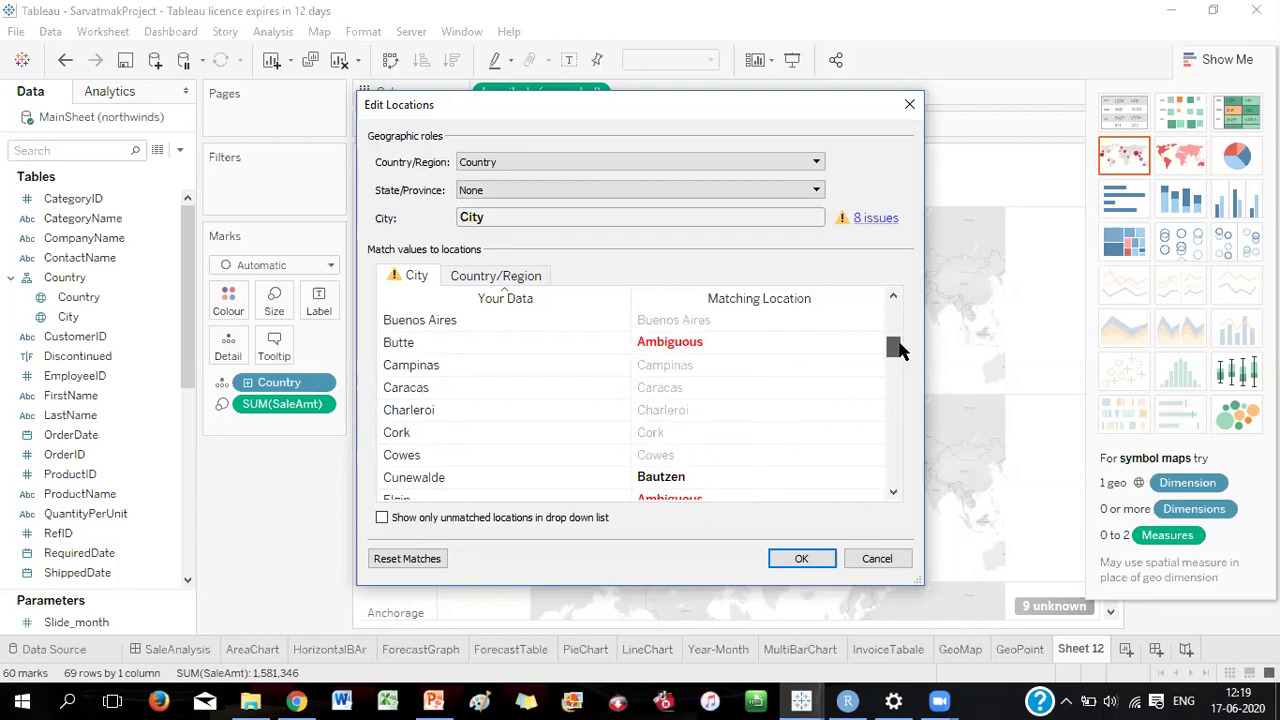
drag(899, 345, 899, 347)
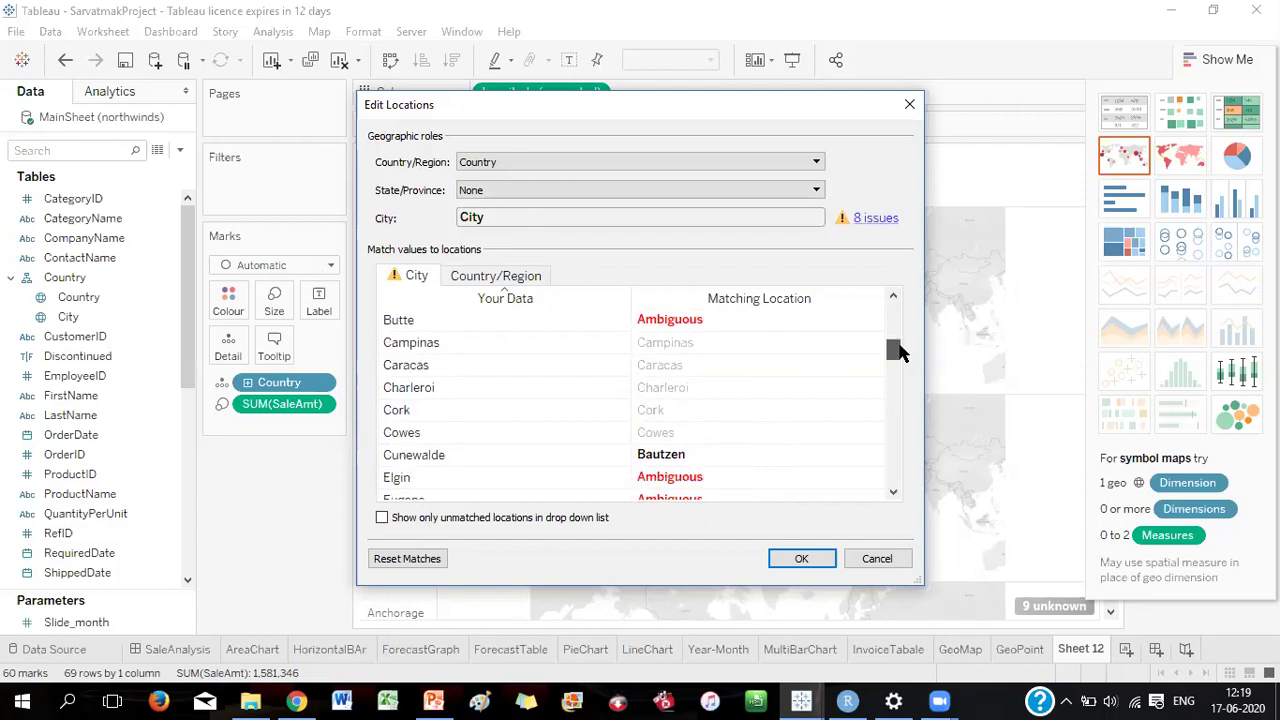
drag(898, 350, 889, 383)
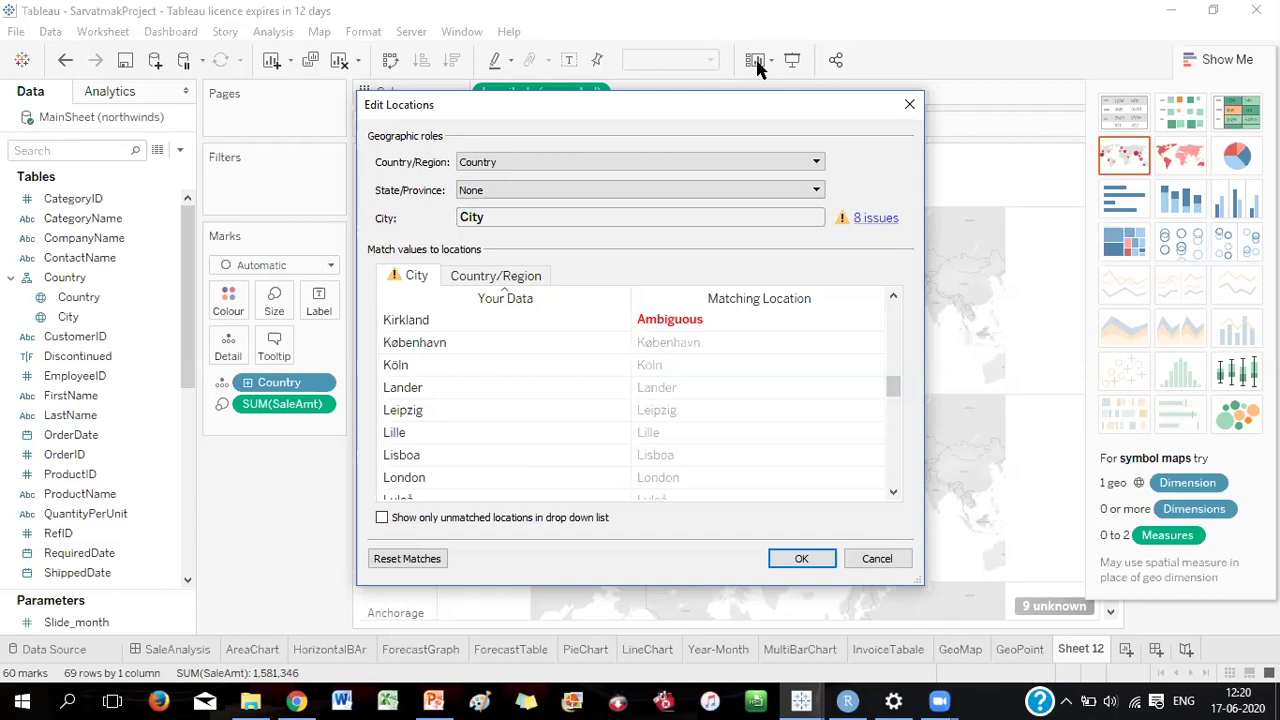
key(c)
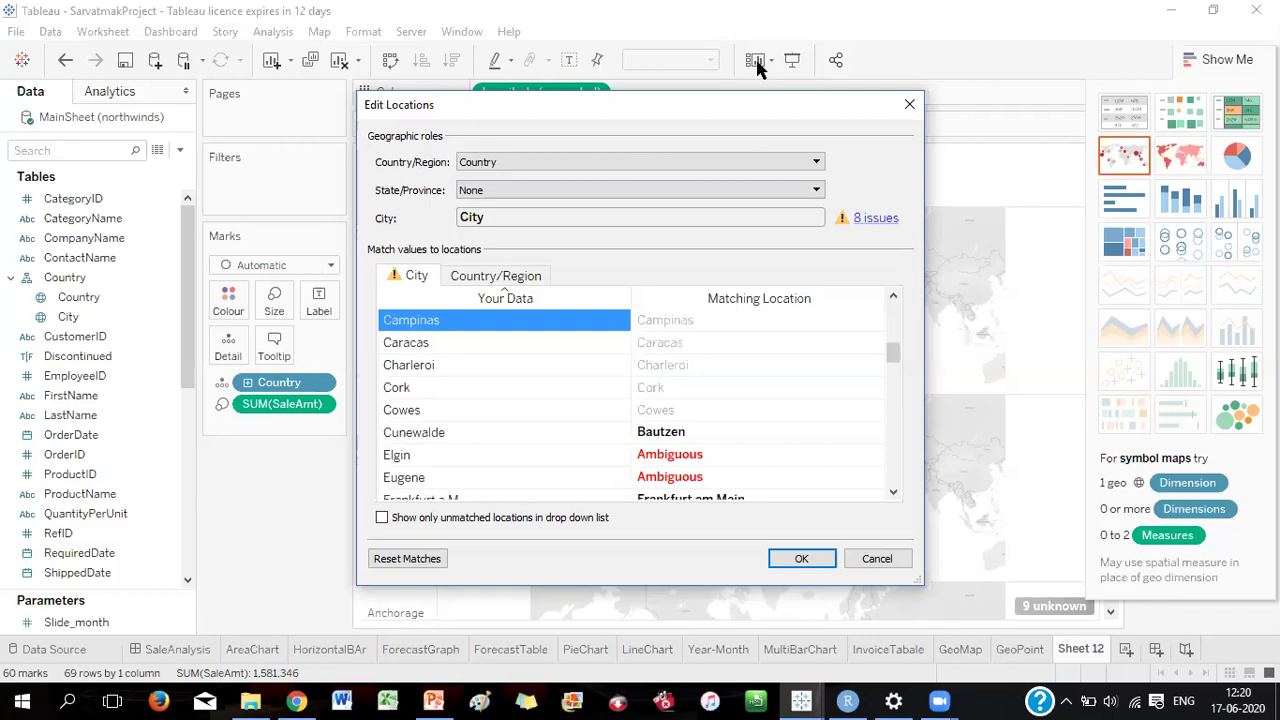
key(h)
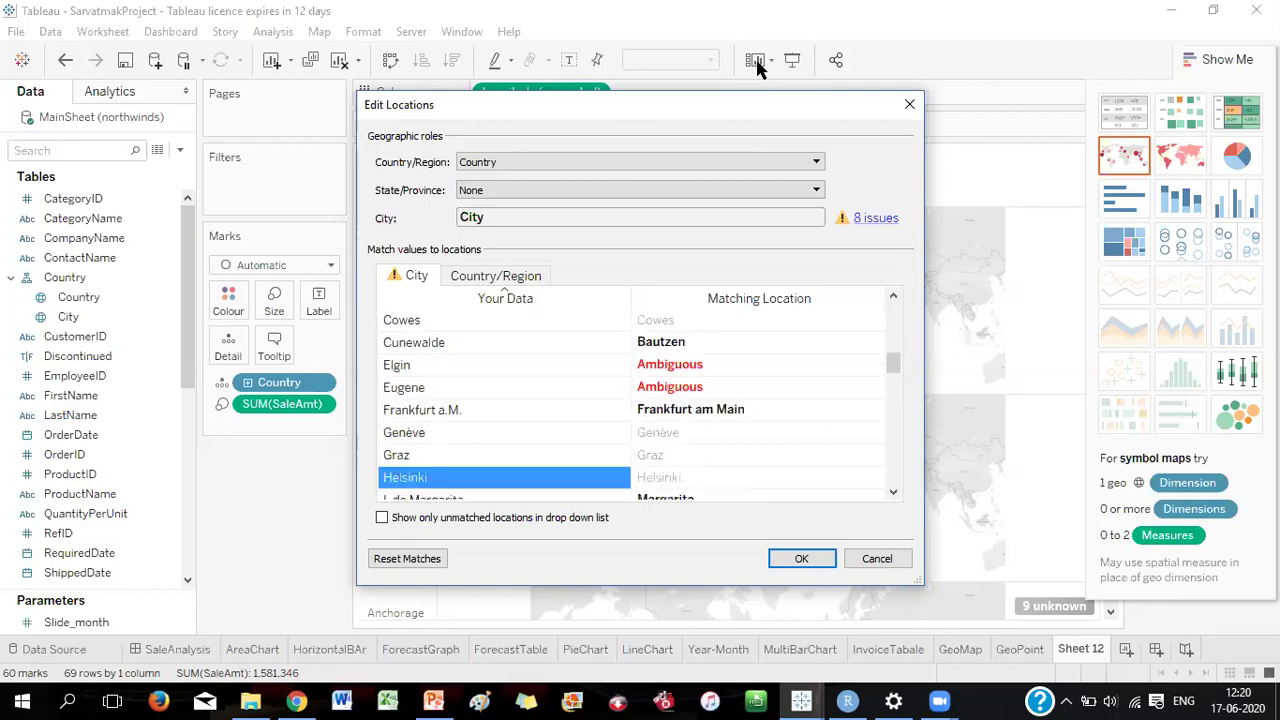